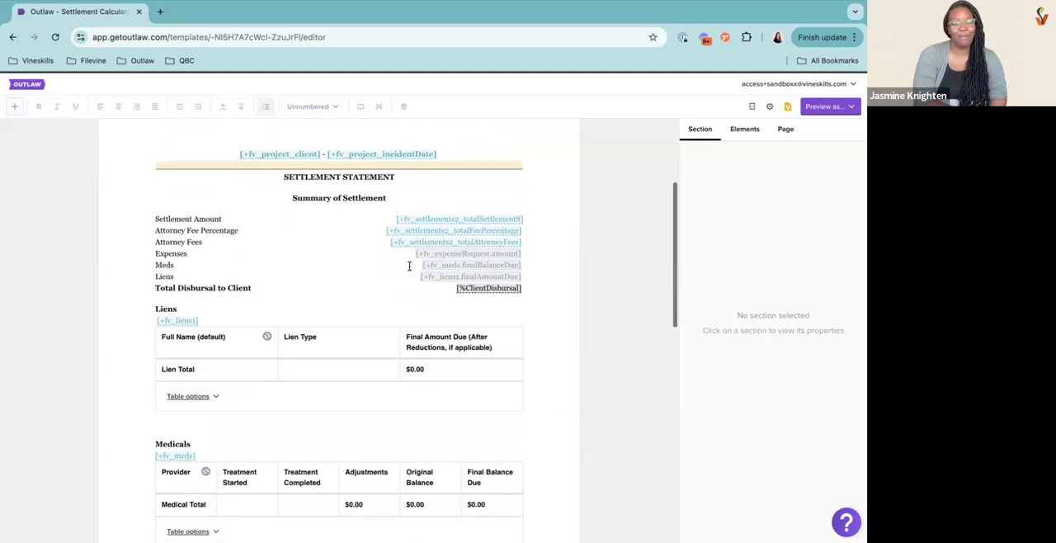
Insert a page break before the client acknowledgement section at the end of the settlement template, and remove it again
scroll(377, 307, down, 3)
scroll(377, 312, down, 1)
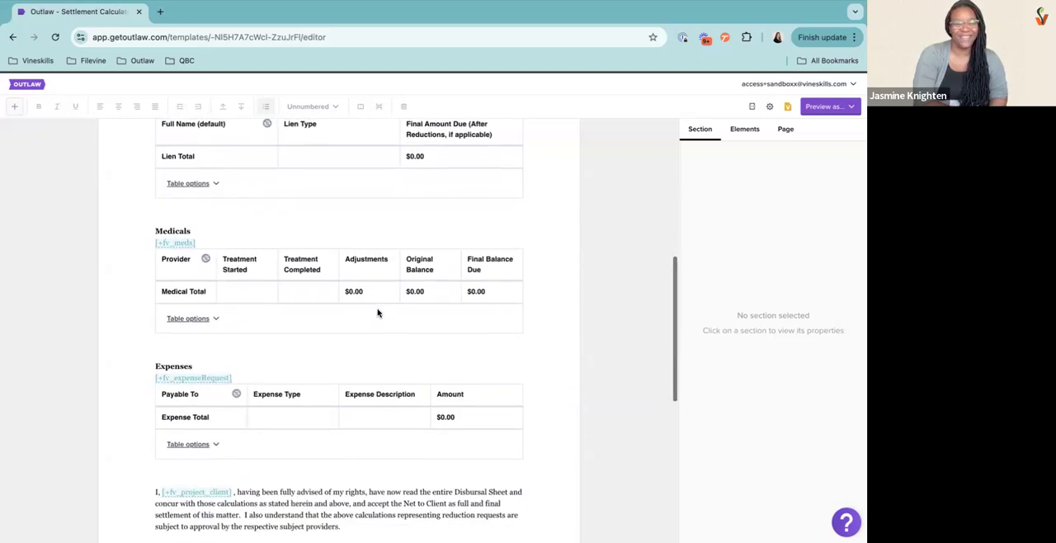
scroll(378, 313, down, 5)
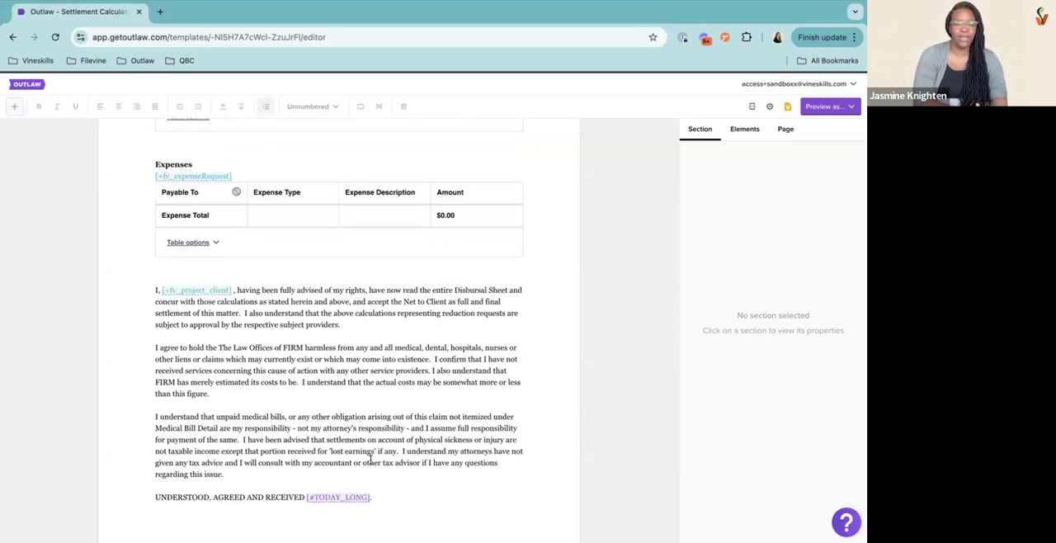
scroll(368, 418, up, 3)
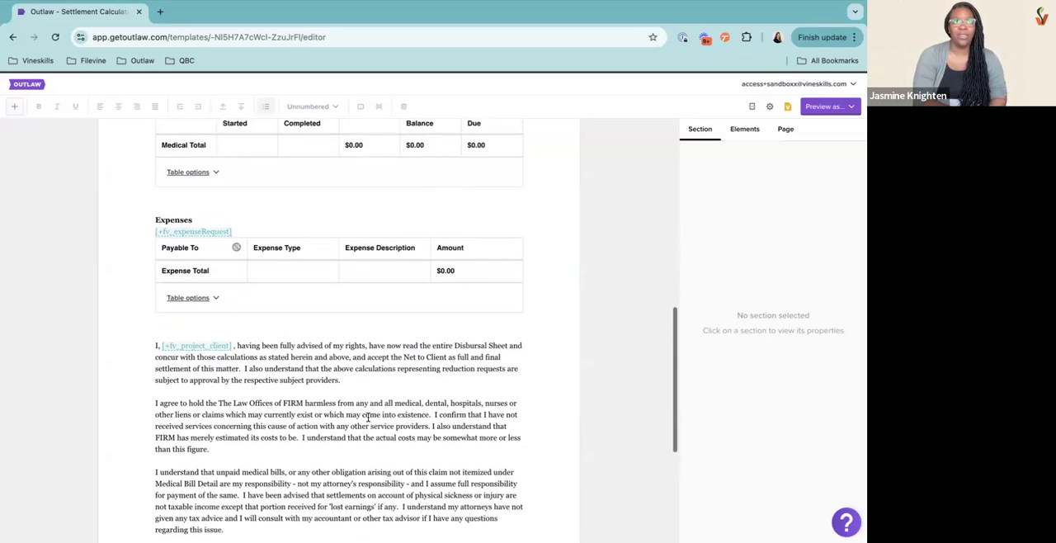
scroll(368, 417, down, 5)
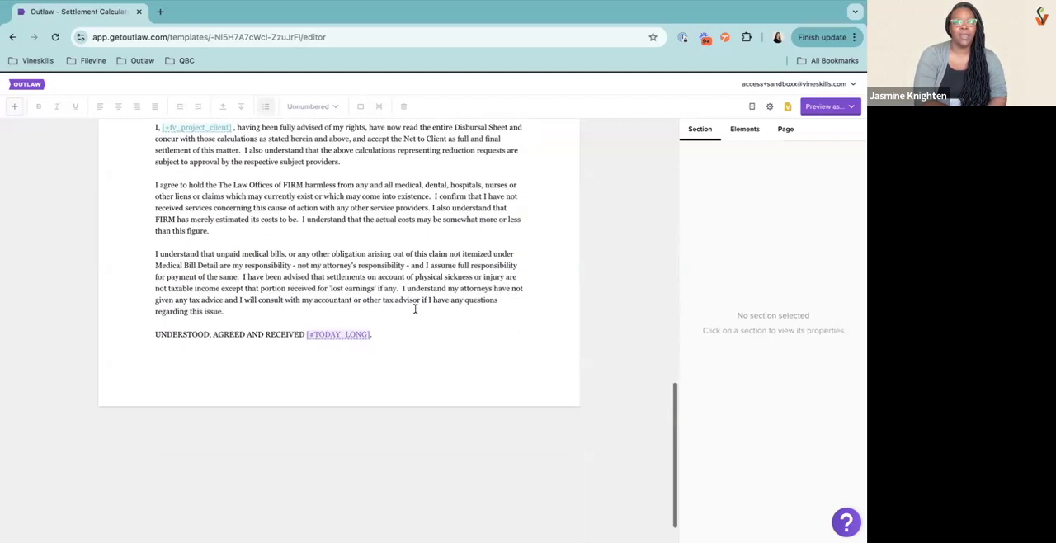
click(448, 335)
scroll(449, 342, up, 2)
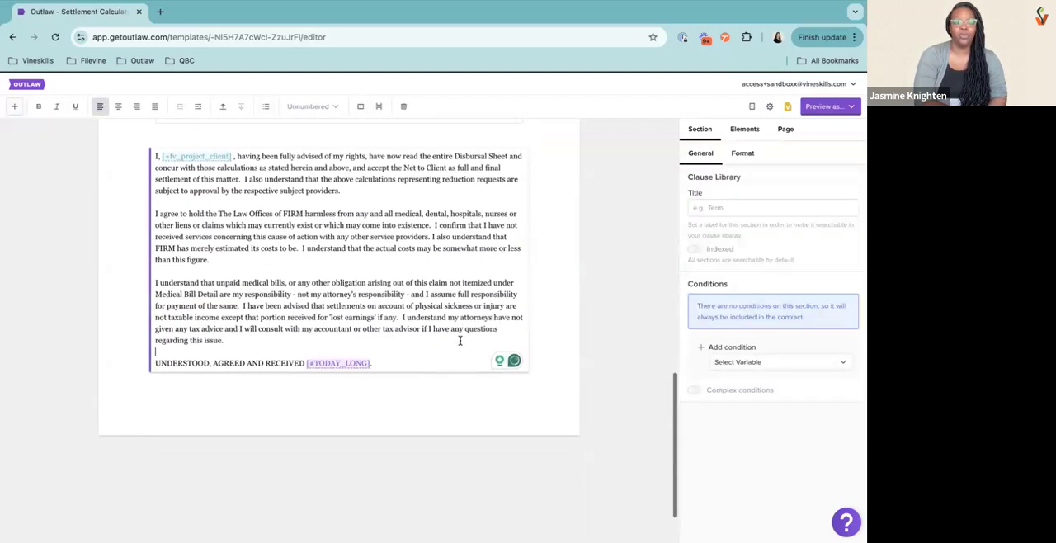
click(379, 108)
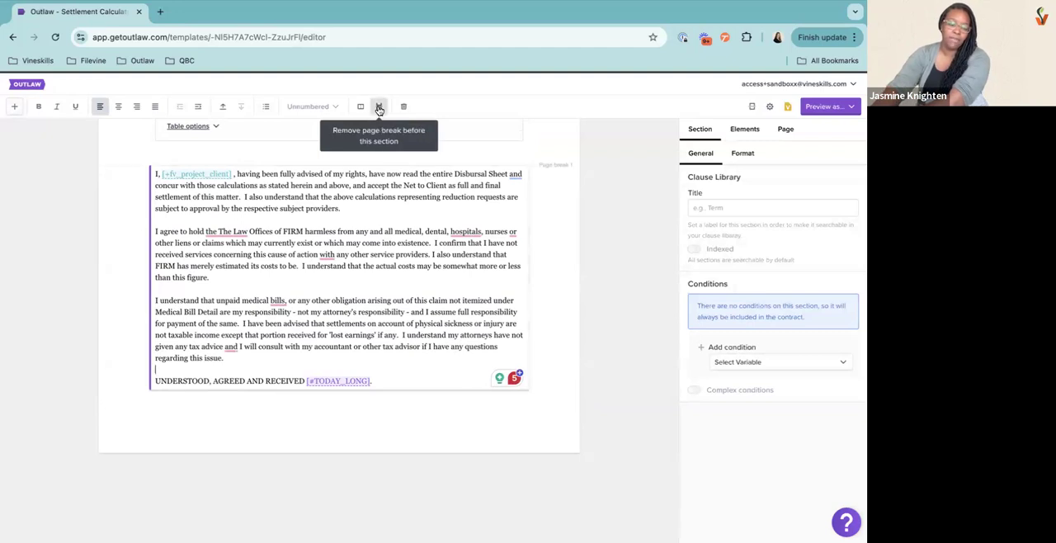
click(379, 109)
Insert a Caption section below the "UNDERSTOOD, AGREED AND RECEIVED" line and dismiss the new-feature notice
scroll(450, 302, up, 1)
click(404, 400)
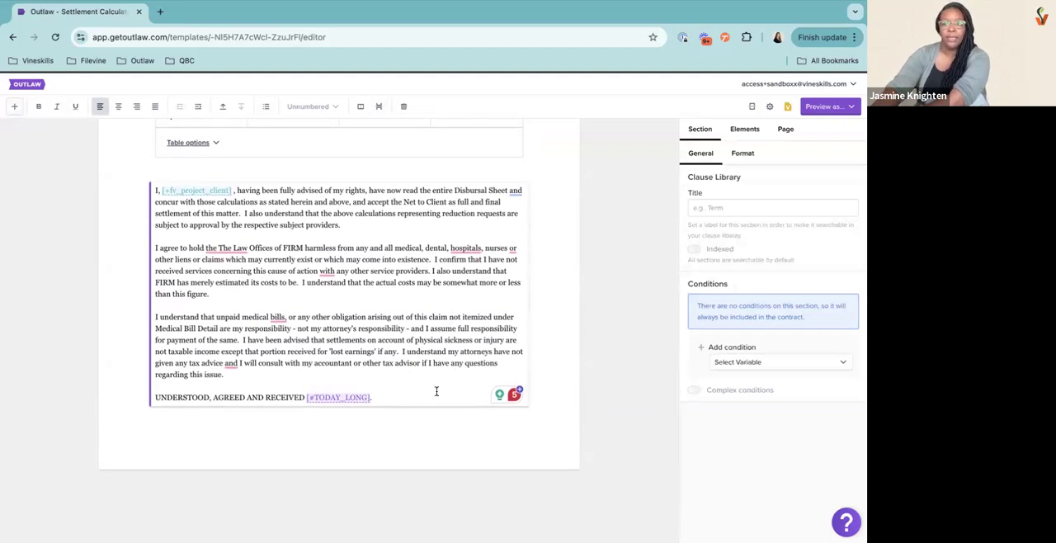
click(14, 107)
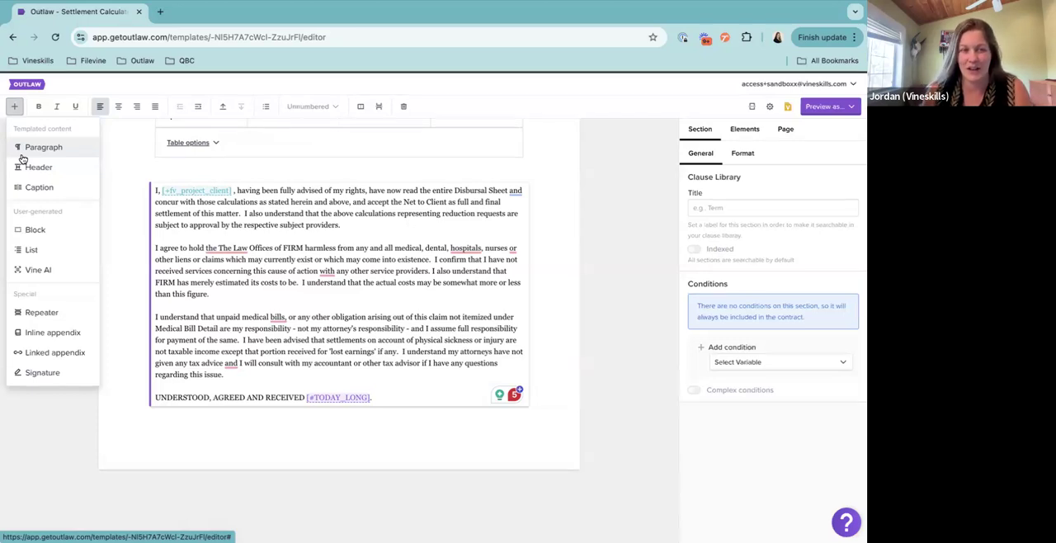
click(25, 188)
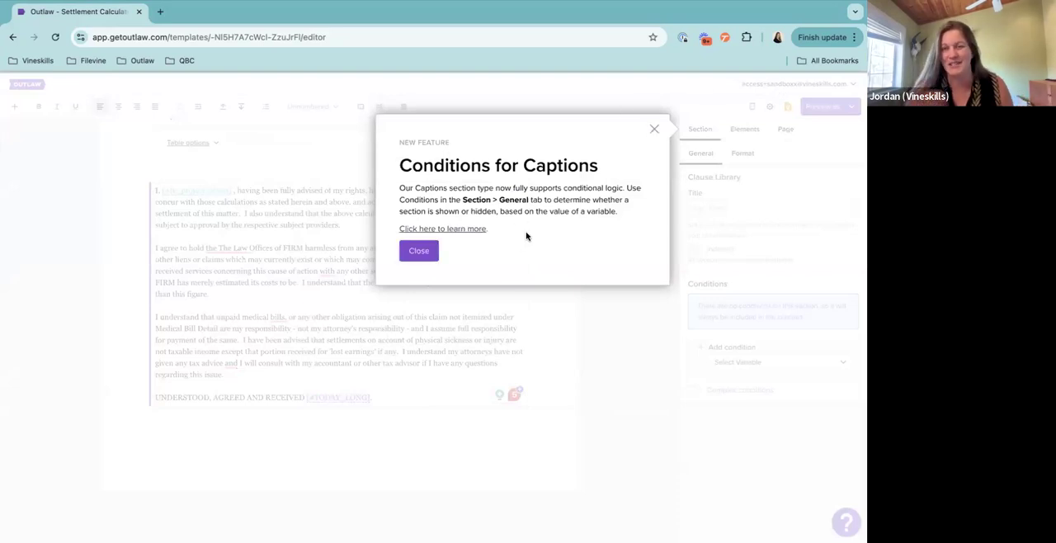
click(654, 130)
Add an empty line and a signature line of underscores in the caption's first column
click(224, 419)
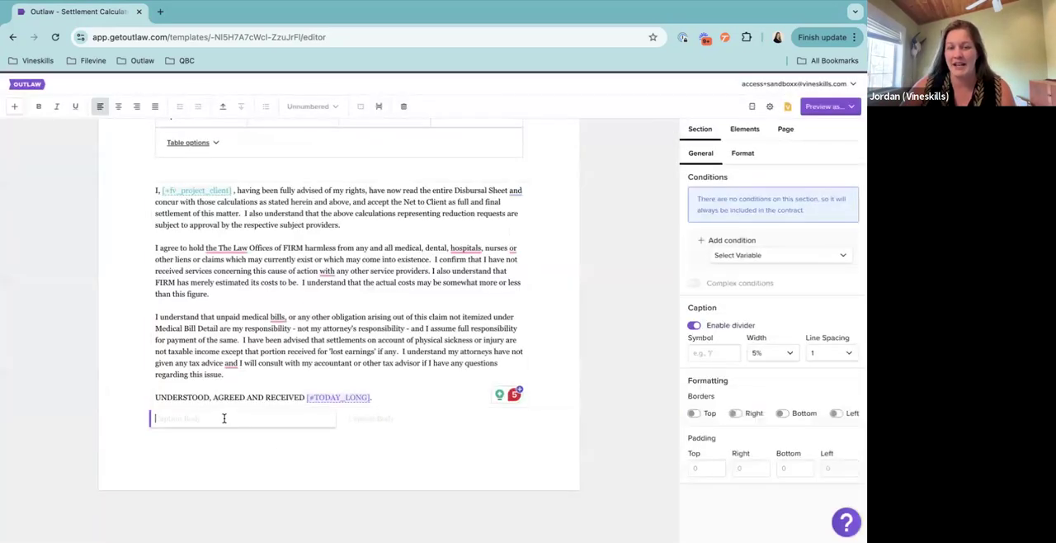
key(Return)
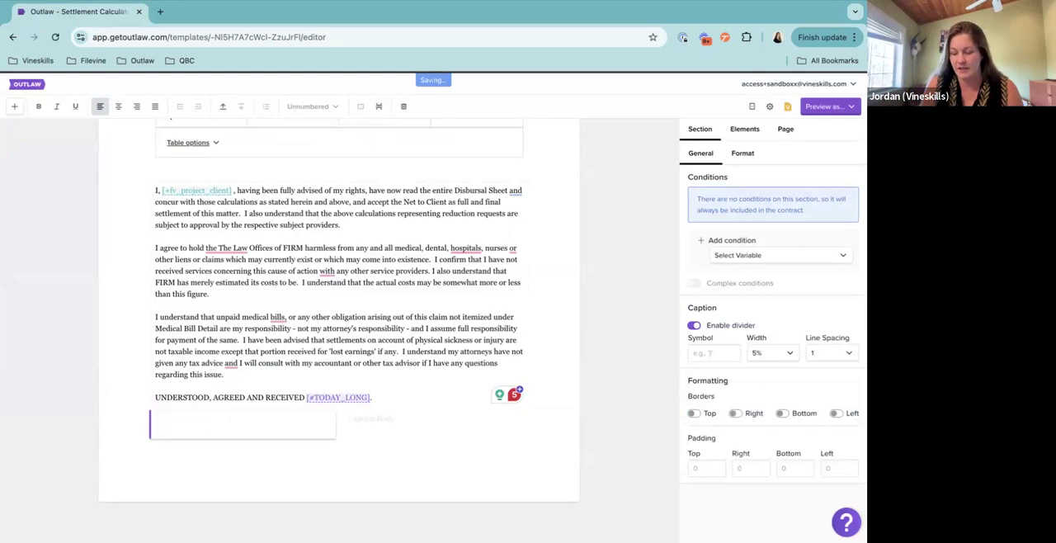
text(_)
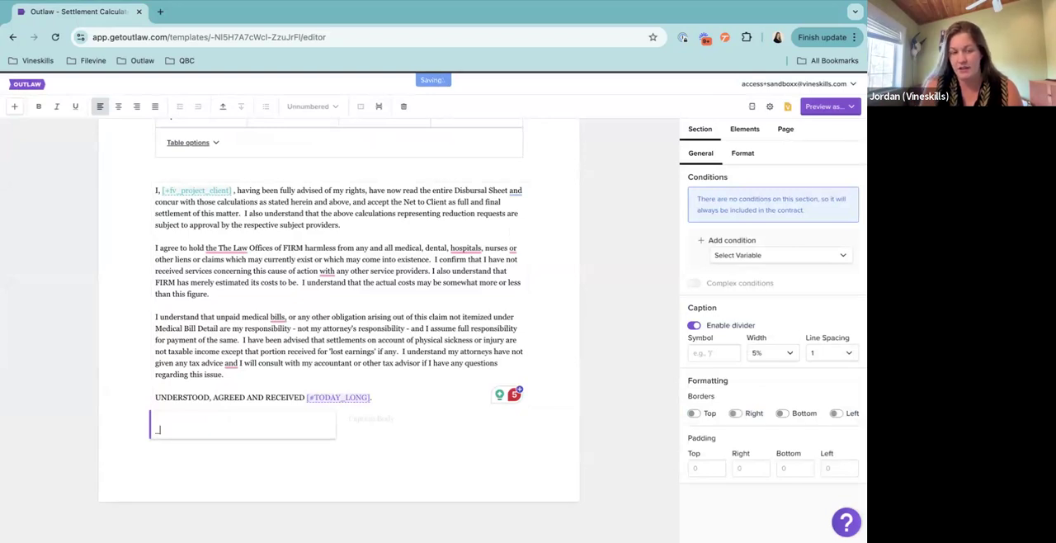
text(______________________________)
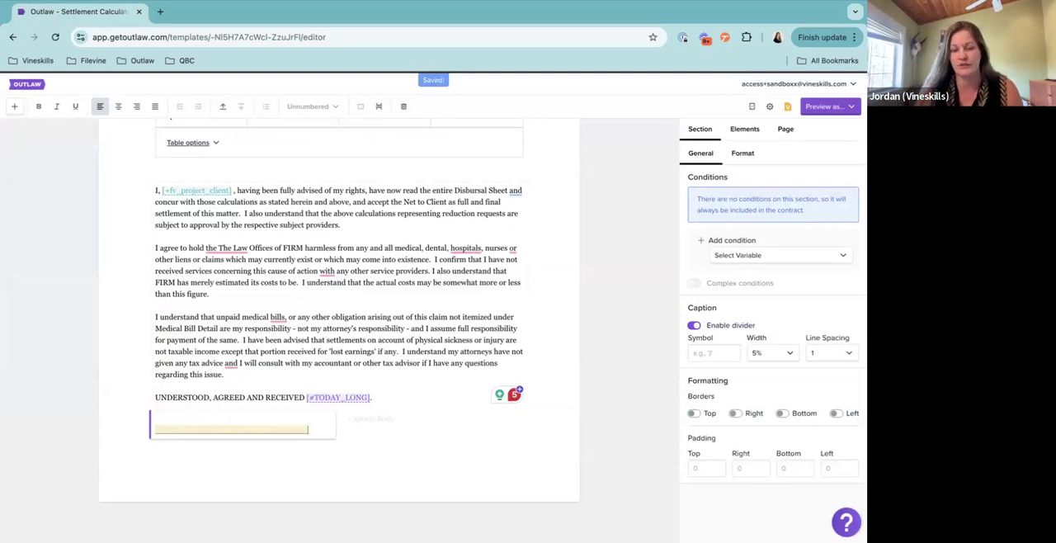
Start a Connected element on a new line under the signature line, filter by "proje" and choose +fv_project
key(Return)
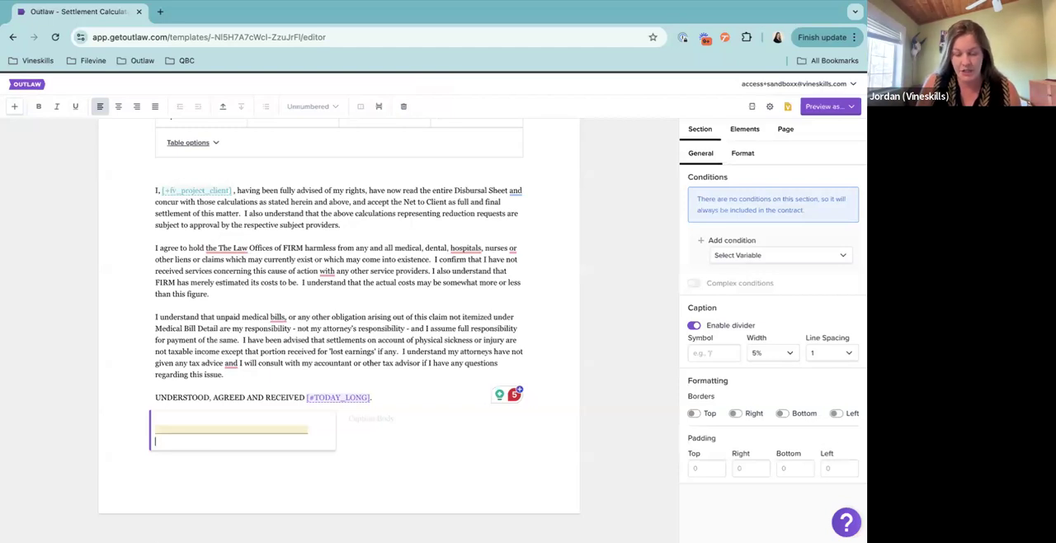
text([)
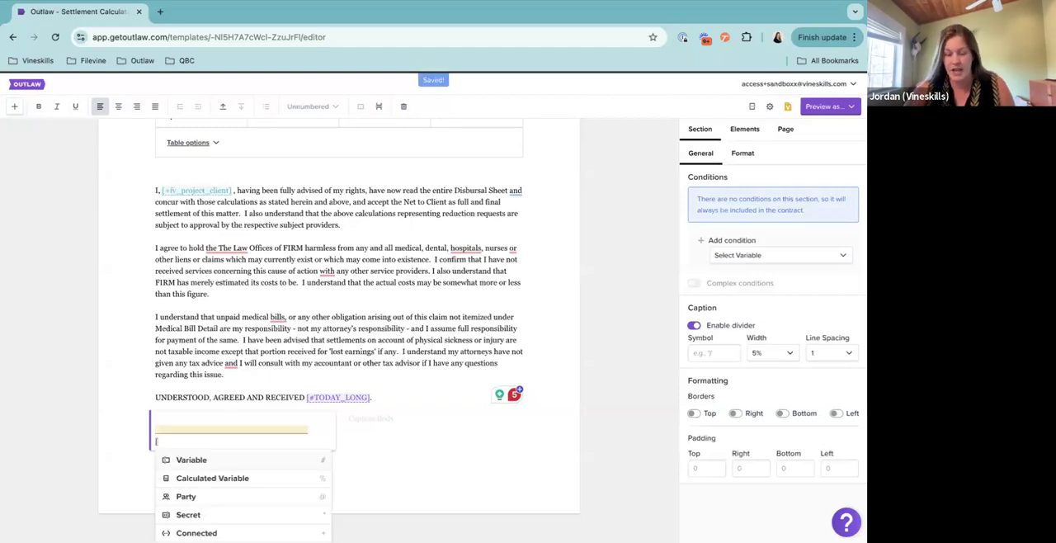
scroll(236, 415, down, 1)
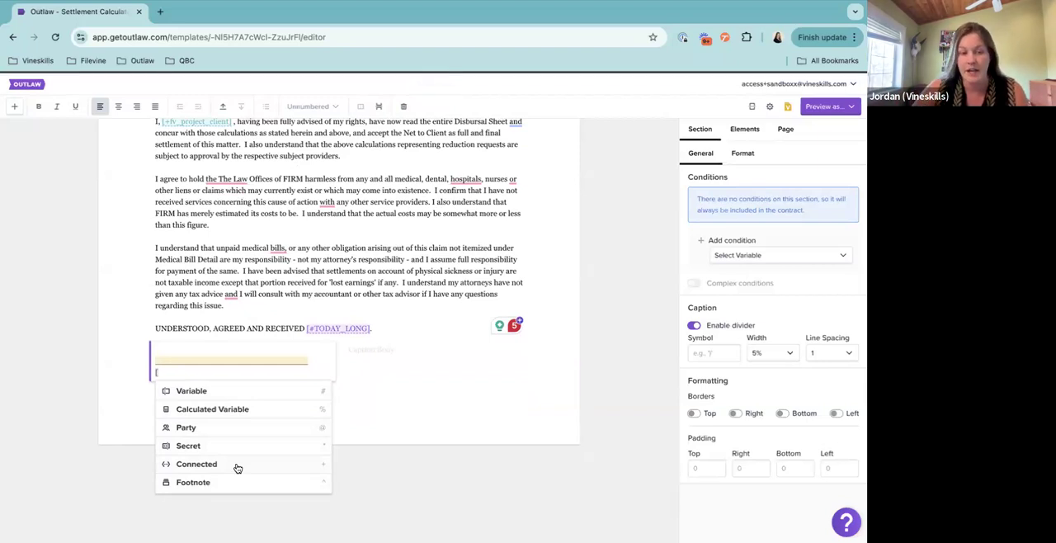
click(206, 468)
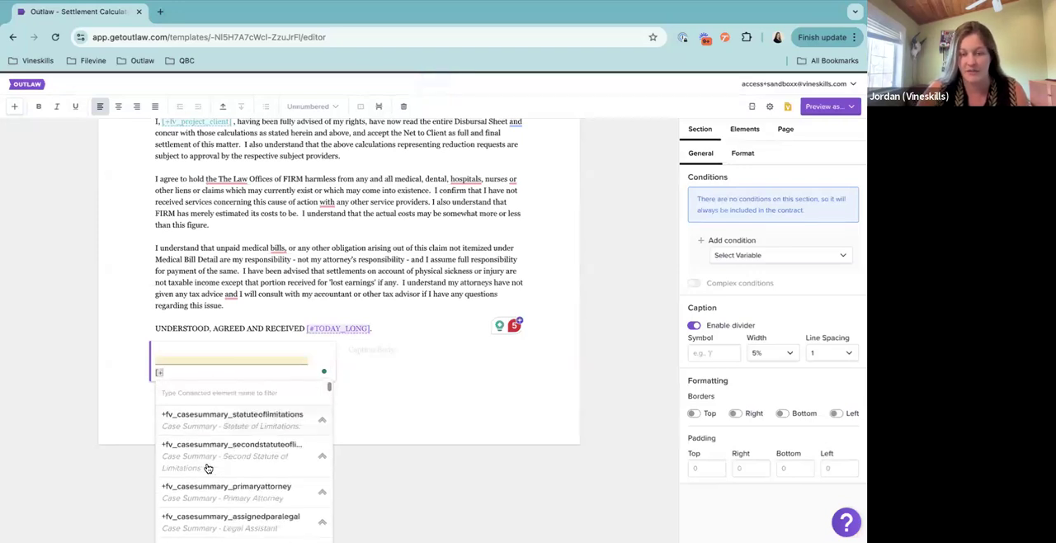
key(BackSpace)
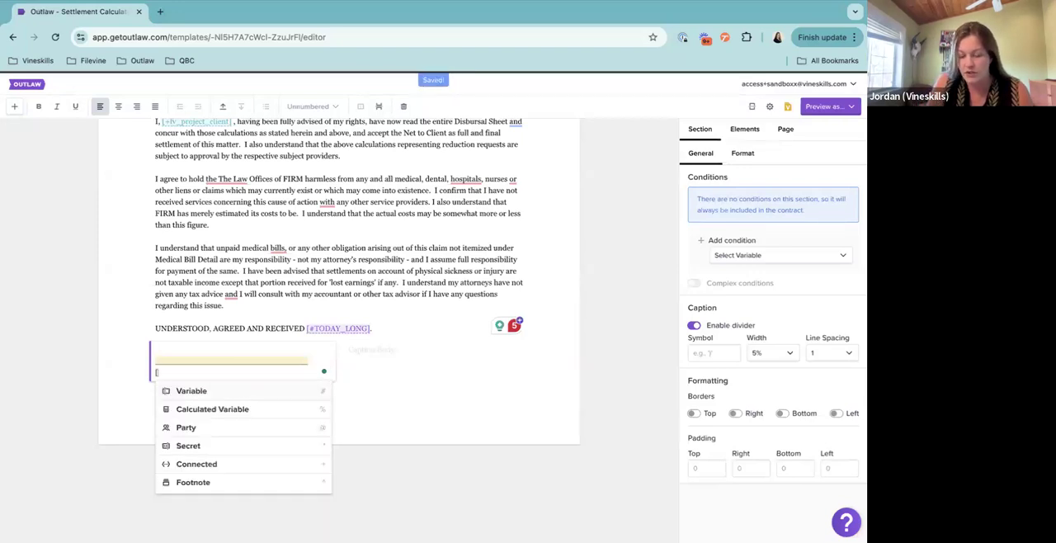
text(+)
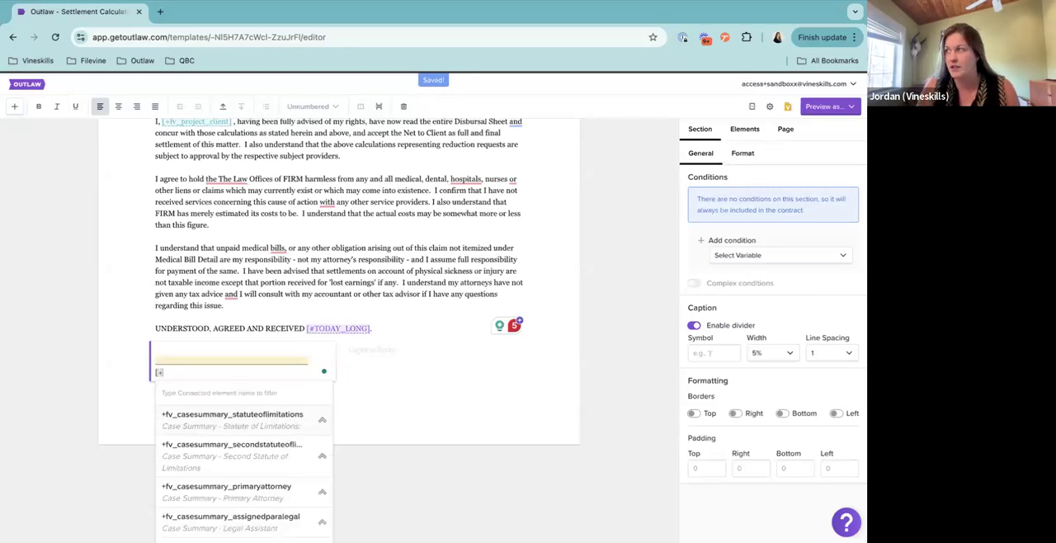
text(proje)
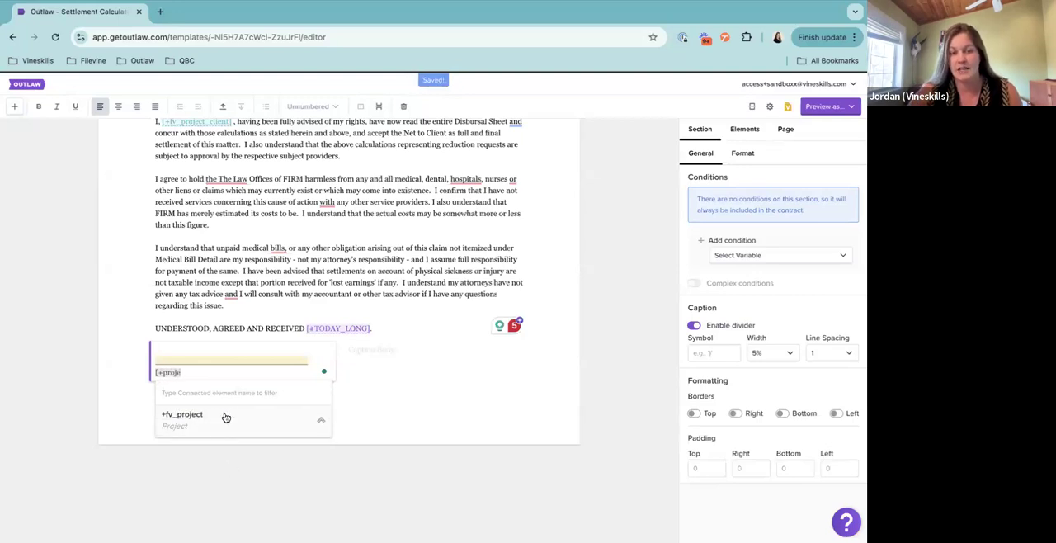
click(189, 425)
Complete the connected element with the project's Client field, using Full Name (default), as [+fv_project_client]
scroll(192, 429, down, 2)
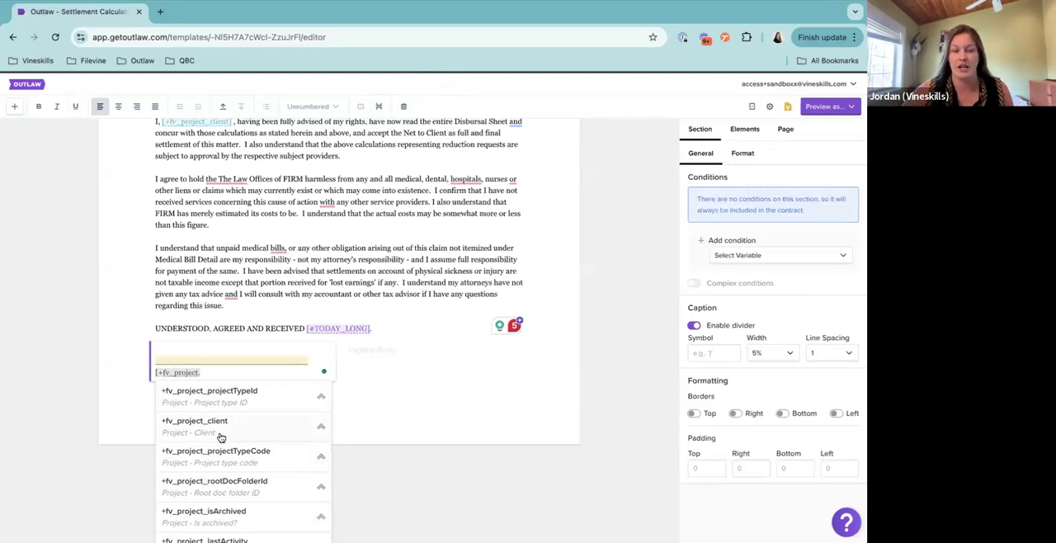
scroll(252, 485, down, 1)
scroll(252, 485, up, 3)
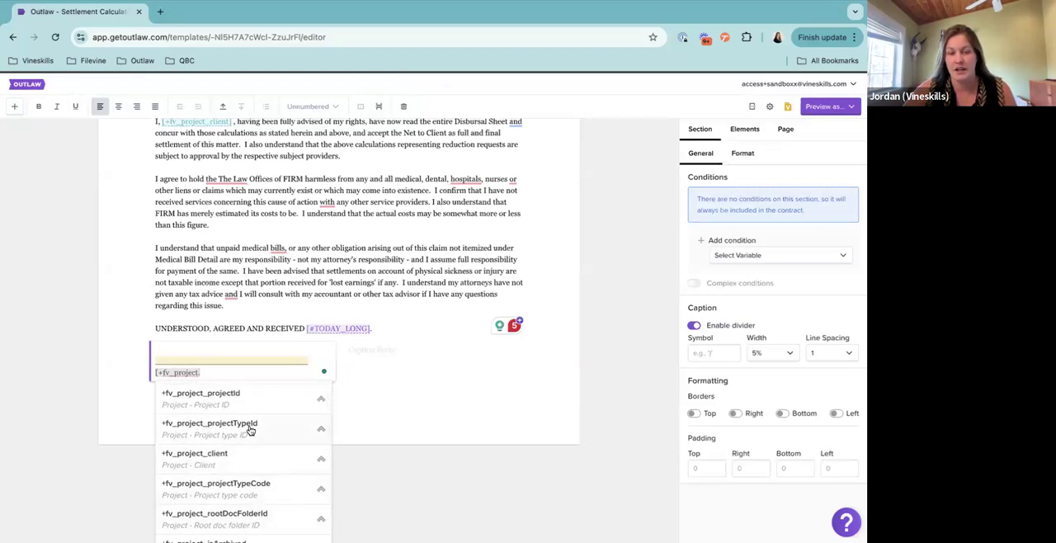
scroll(244, 452, down, 2)
scroll(244, 452, down, 5)
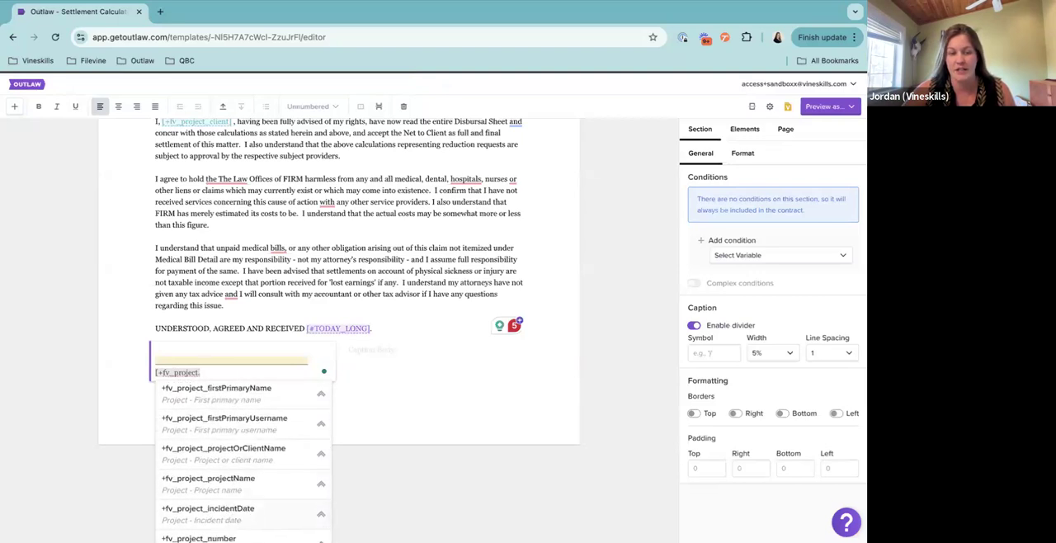
scroll(247, 450, up, 3)
scroll(249, 444, up, 5)
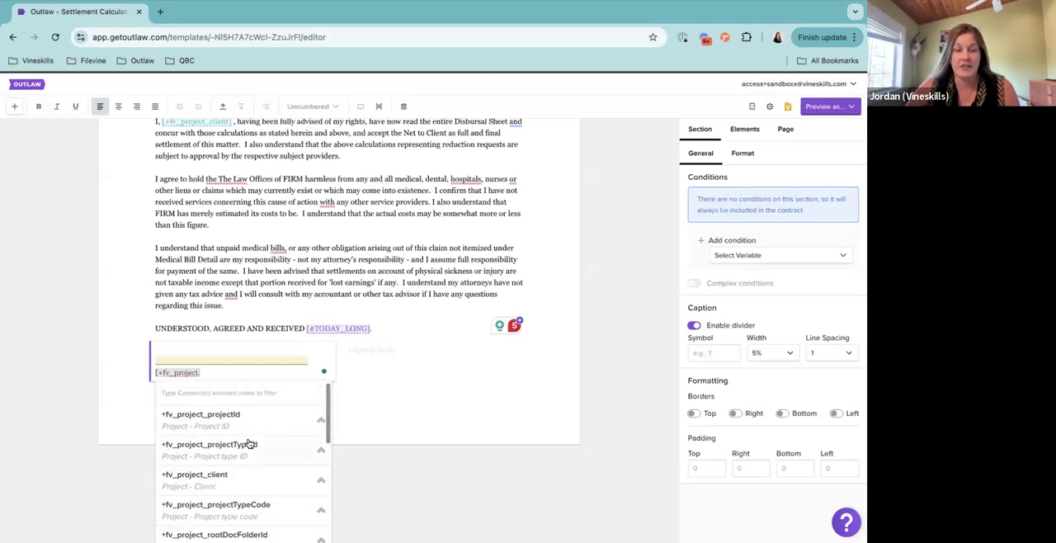
click(239, 484)
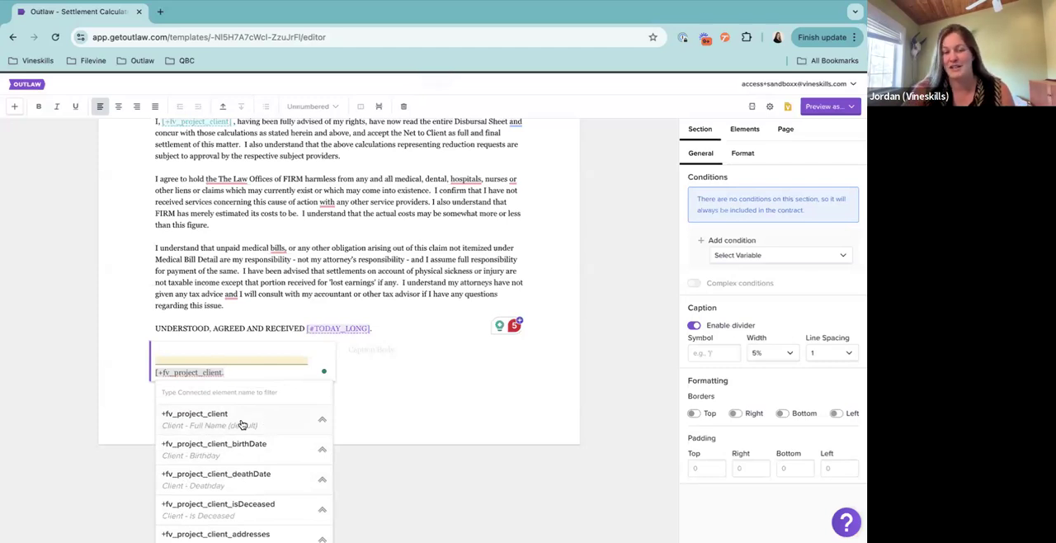
scroll(265, 467, down, 3)
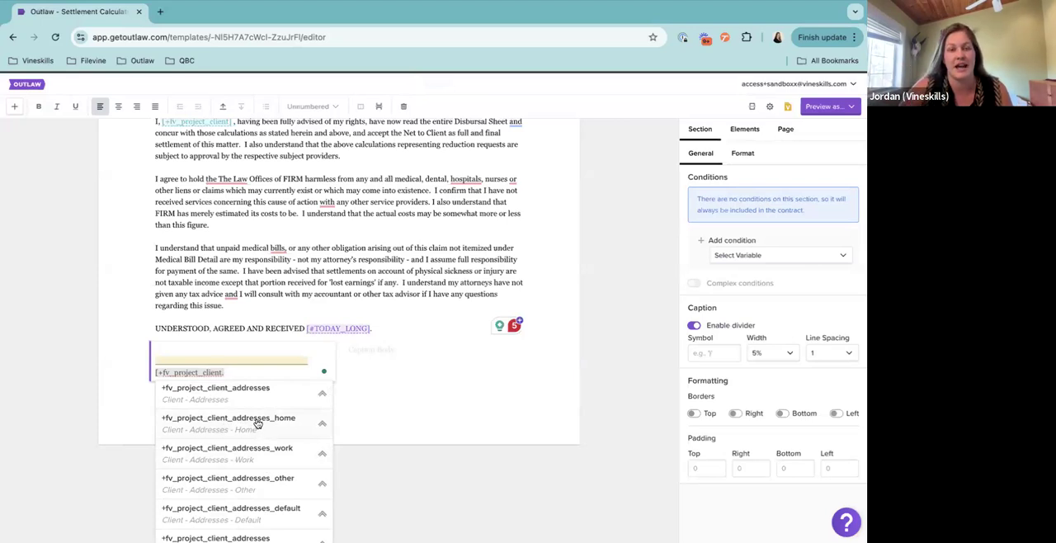
scroll(251, 405, up, 4)
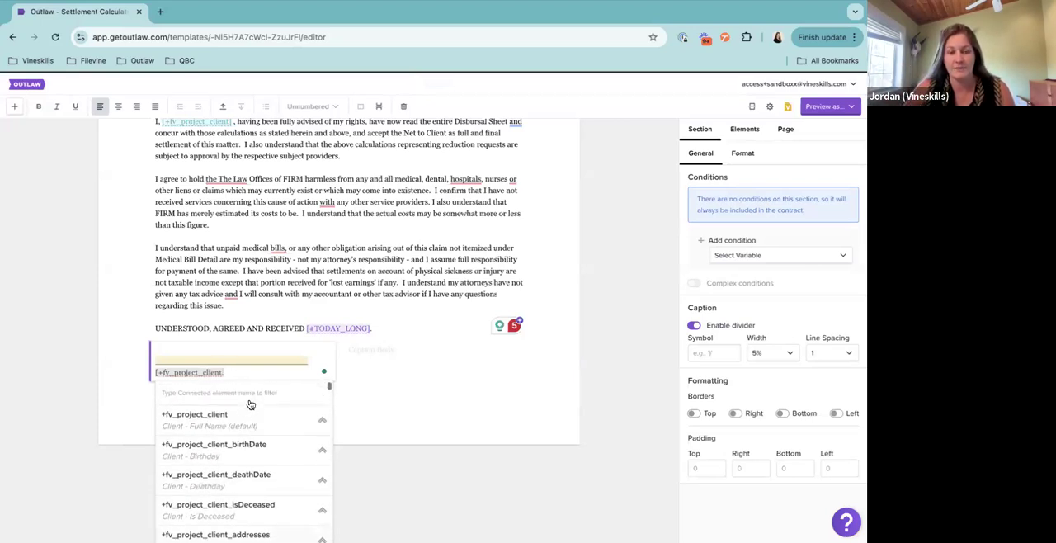
click(252, 423)
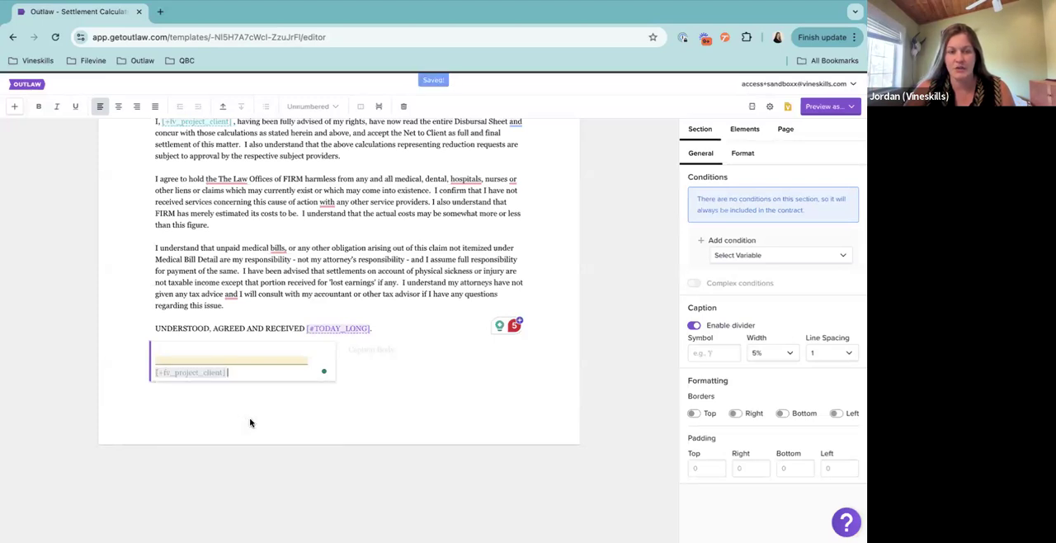
Check the template settings for the Filevine connection's project type and section name, and close the settings
click(393, 350)
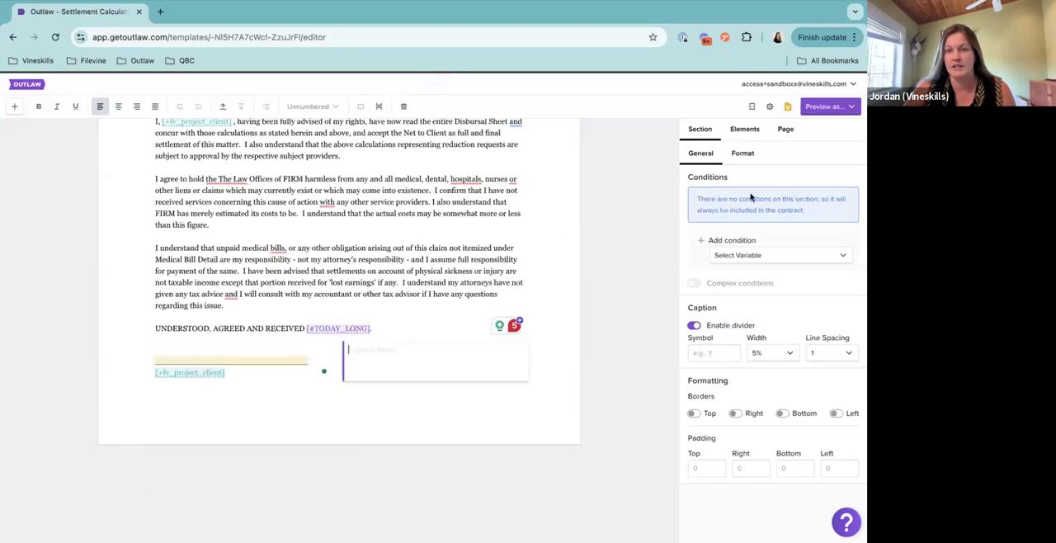
click(804, 113)
click(771, 107)
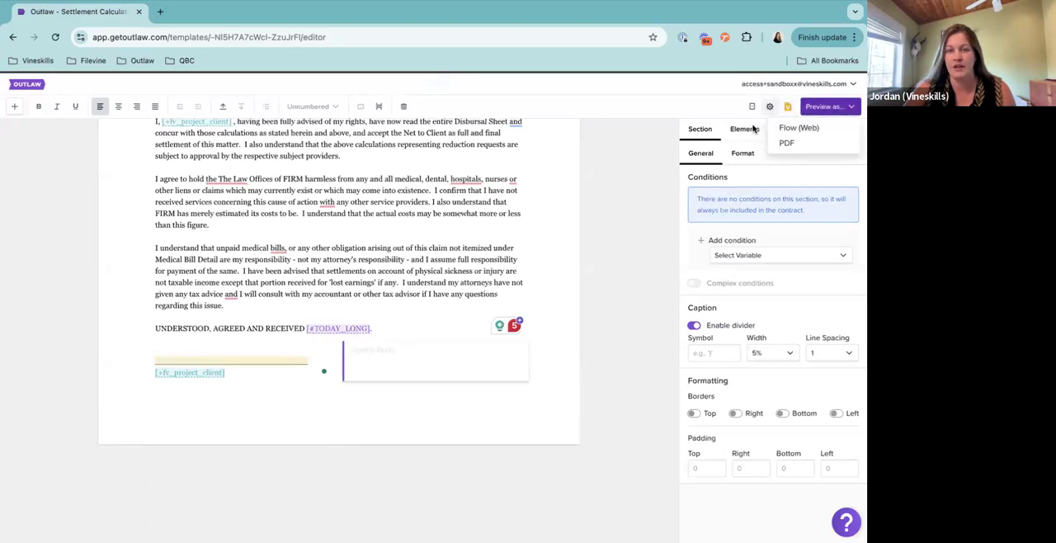
click(554, 132)
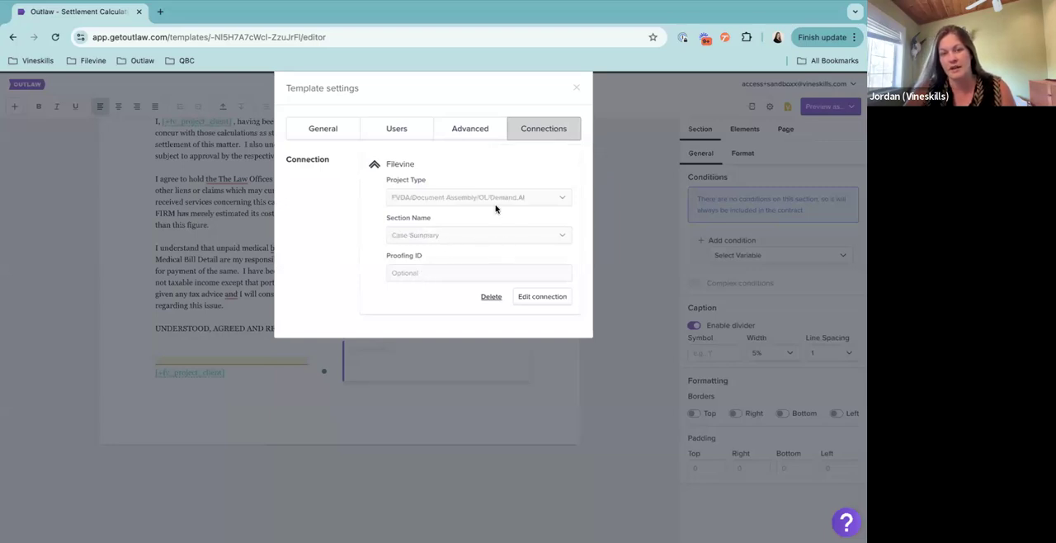
click(576, 87)
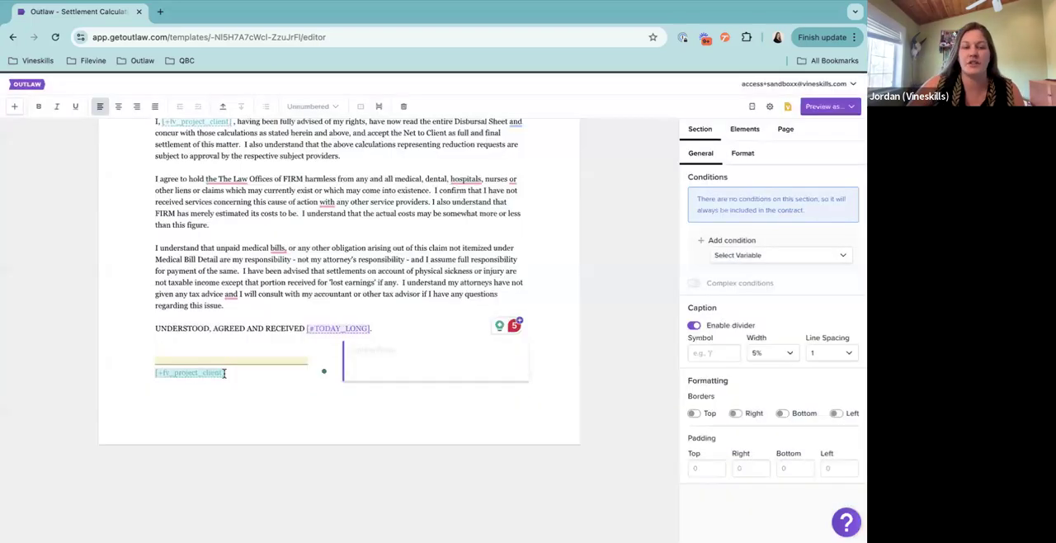
double_click(168, 378)
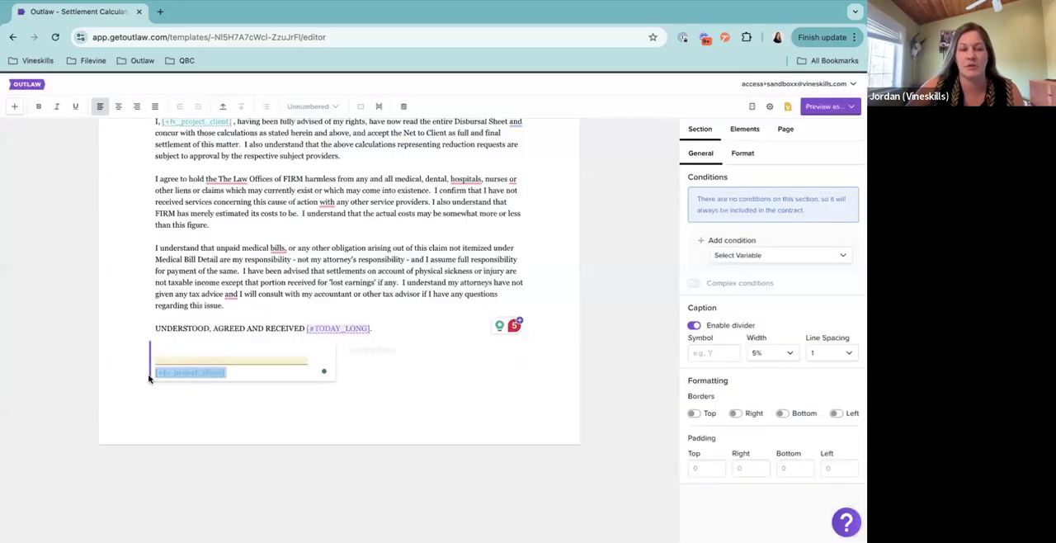
click(257, 376)
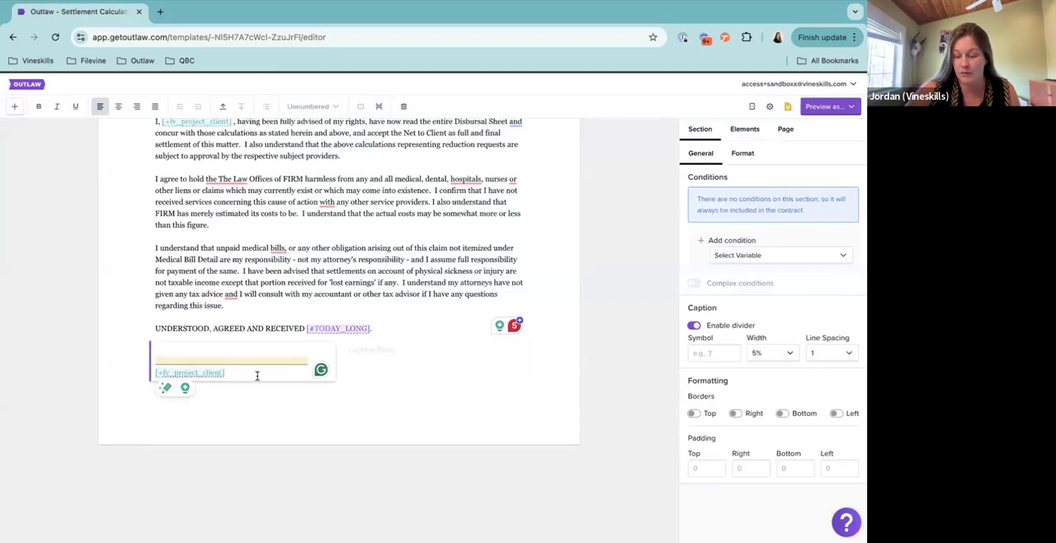
double_click(193, 376)
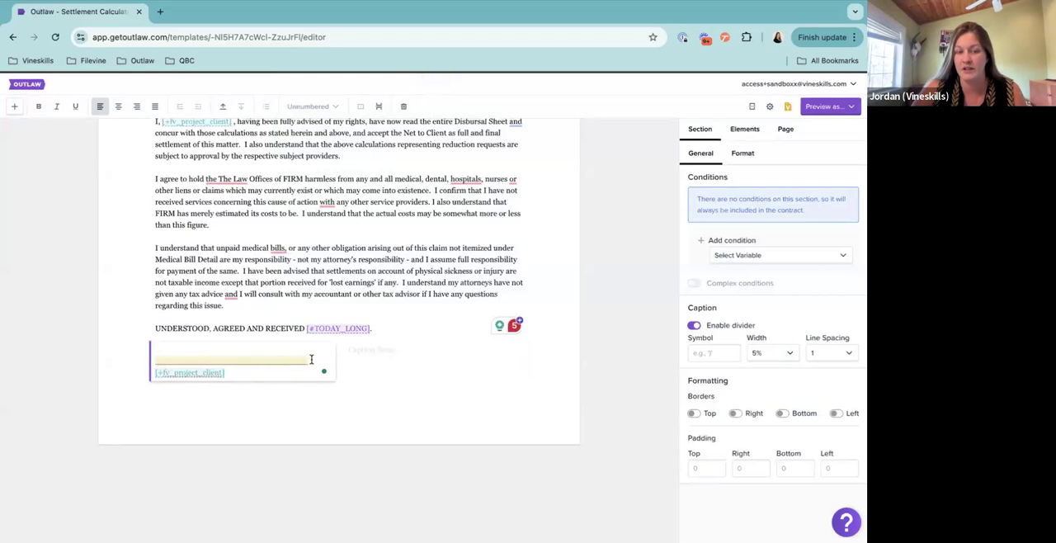
Try a page break before the signature caption section, and remove it again
drag(306, 358, 151, 359)
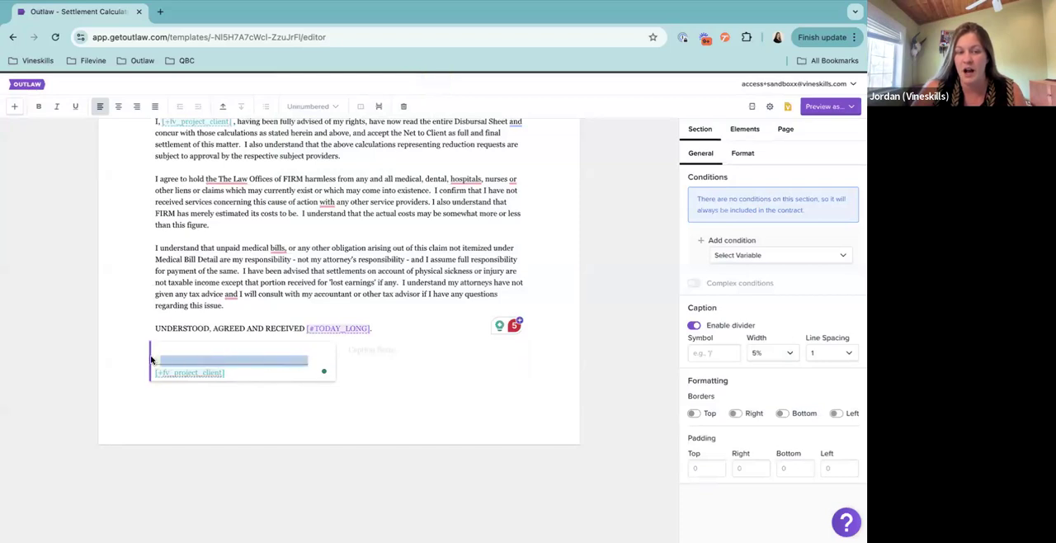
click(376, 351)
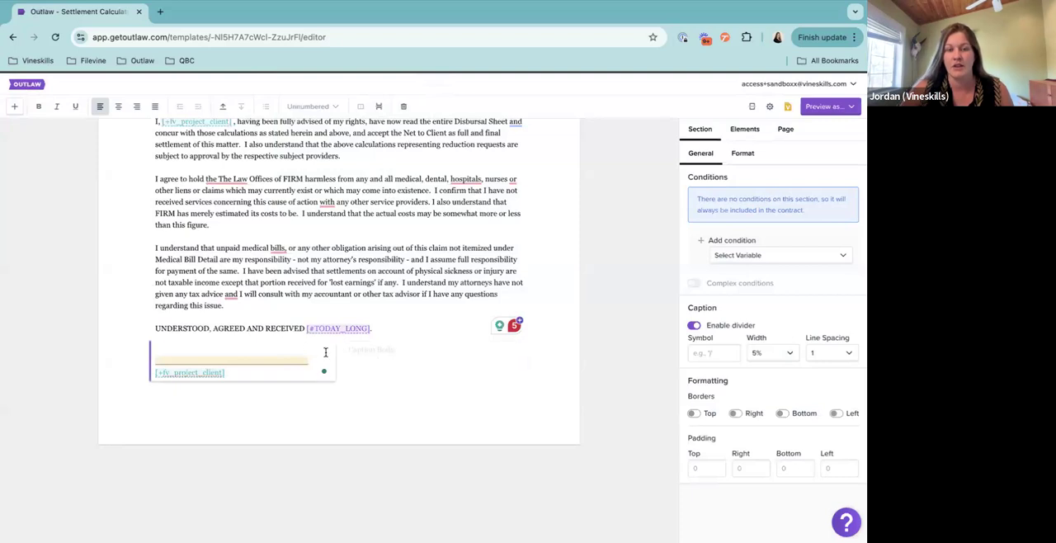
click(380, 108)
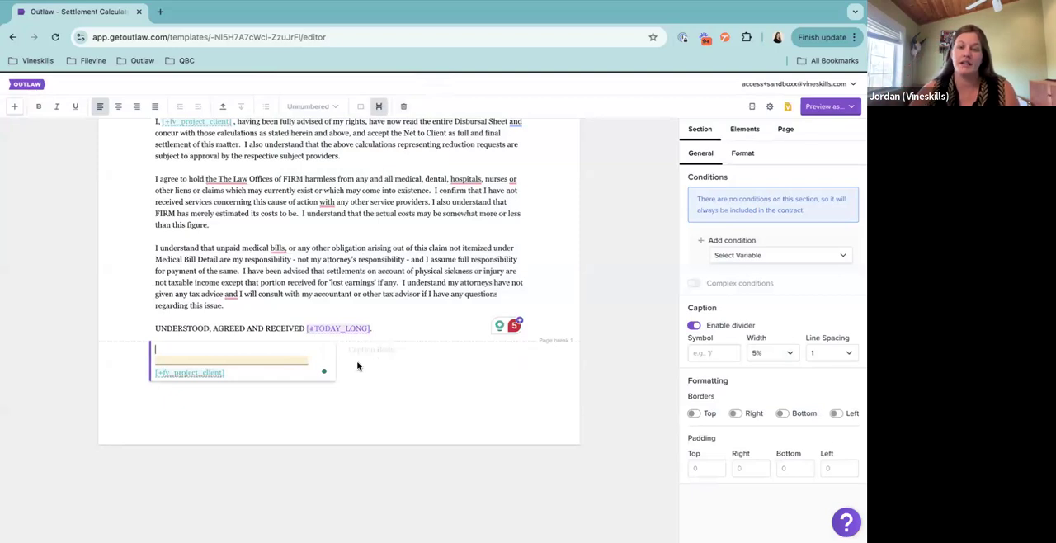
click(378, 108)
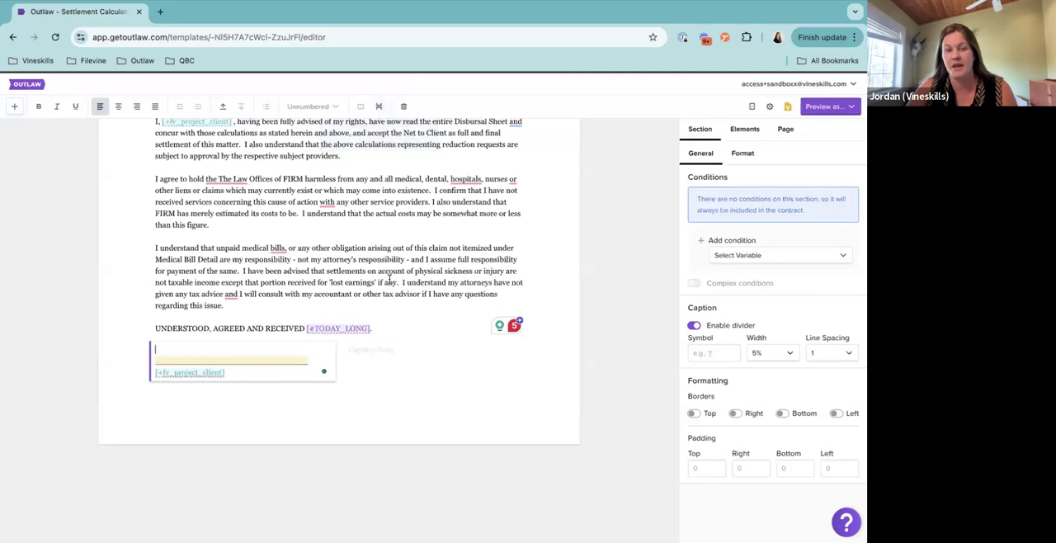
Add page breaks before the client acknowledgement section and before the signature caption section
click(389, 279)
scroll(389, 279, up, 3)
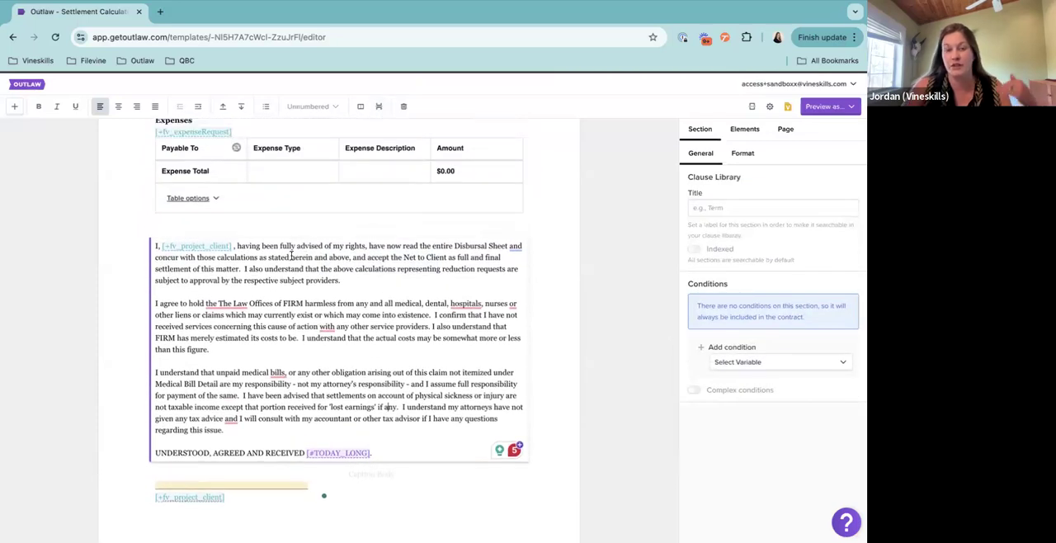
click(379, 107)
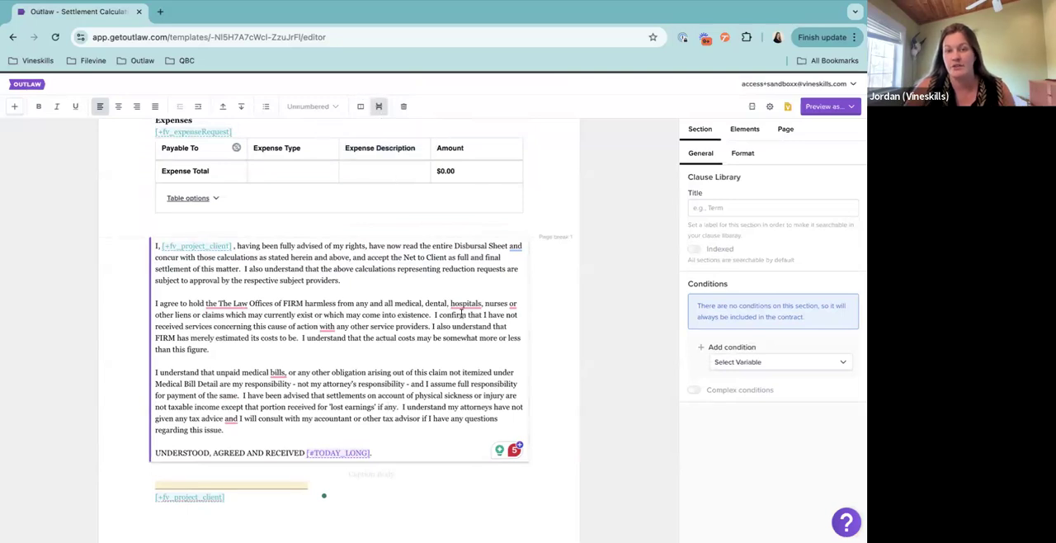
scroll(407, 390, down, 3)
click(375, 341)
click(379, 106)
scroll(465, 248, up, 3)
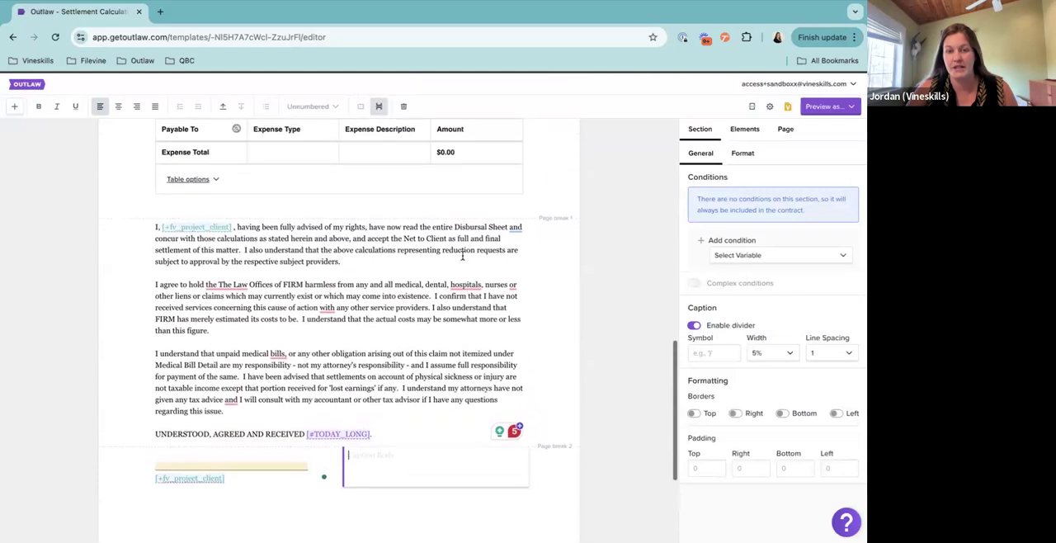
Remove the page breaks before the acknowledgement section and the signature caption, ending in the empty caption body
scroll(462, 257, down, 1)
click(444, 225)
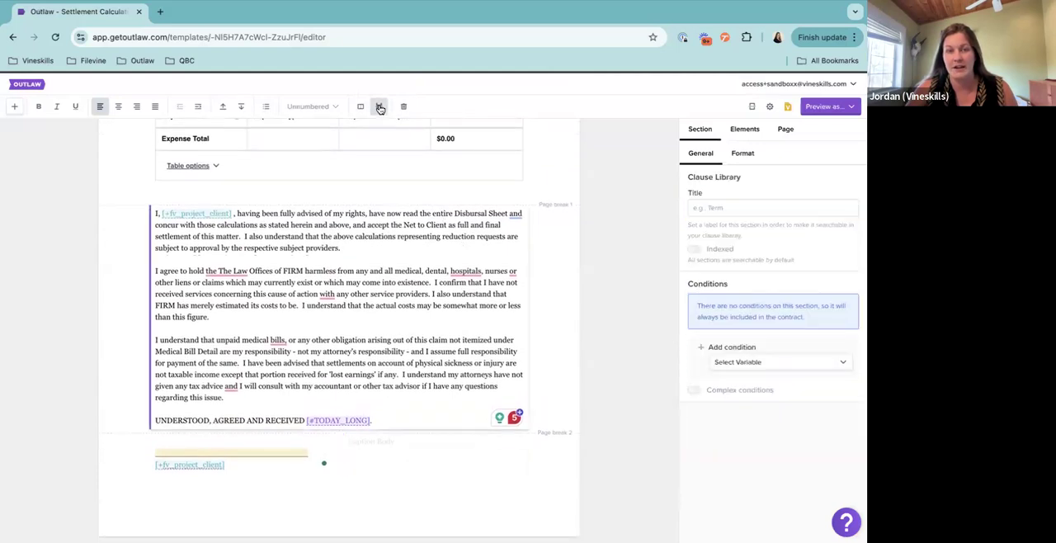
click(360, 445)
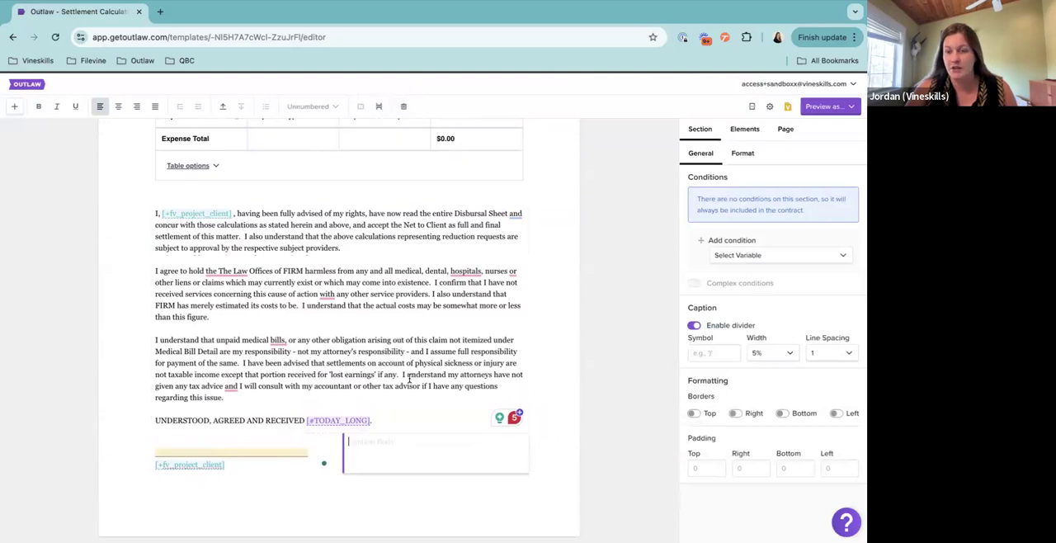
Start a Connected element in the caption's second column, filter by "proje" and choose +fv_project_client
scroll(409, 380, down, 3)
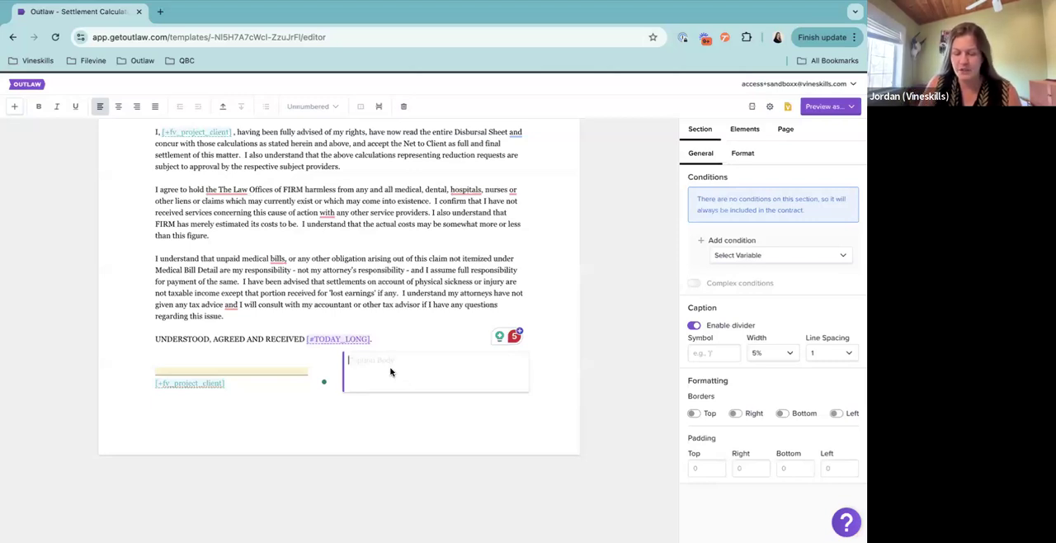
text([)
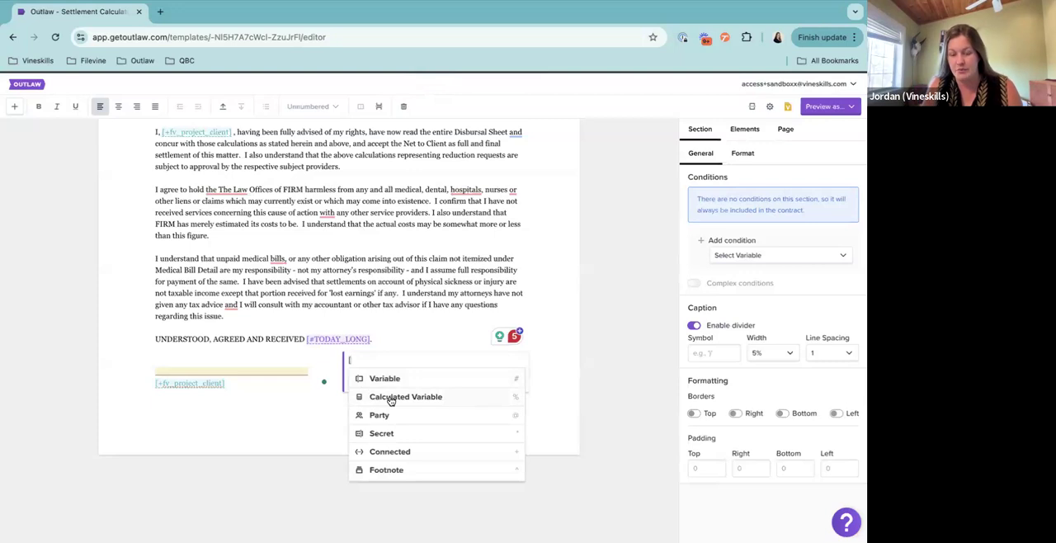
text(+)
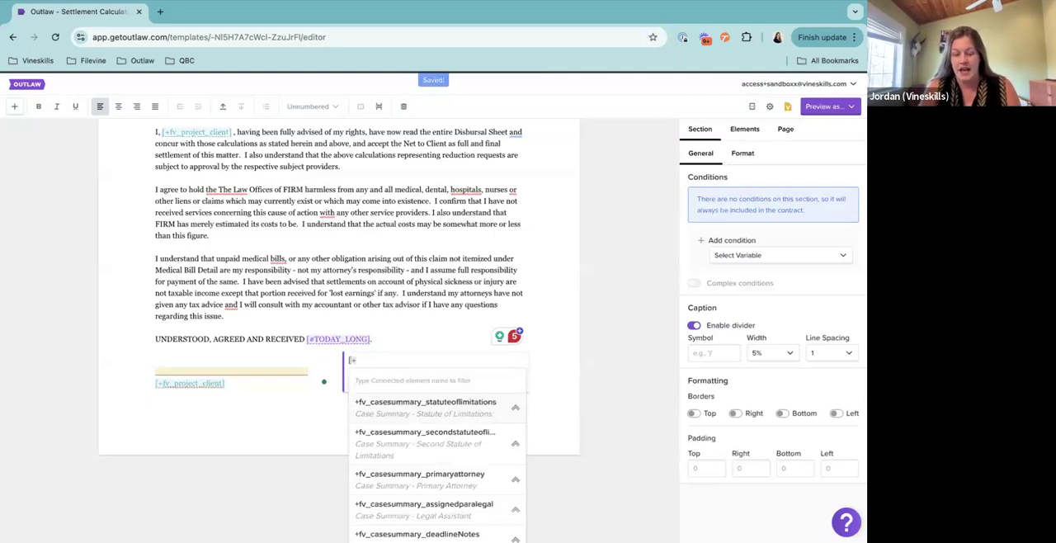
text(proje)
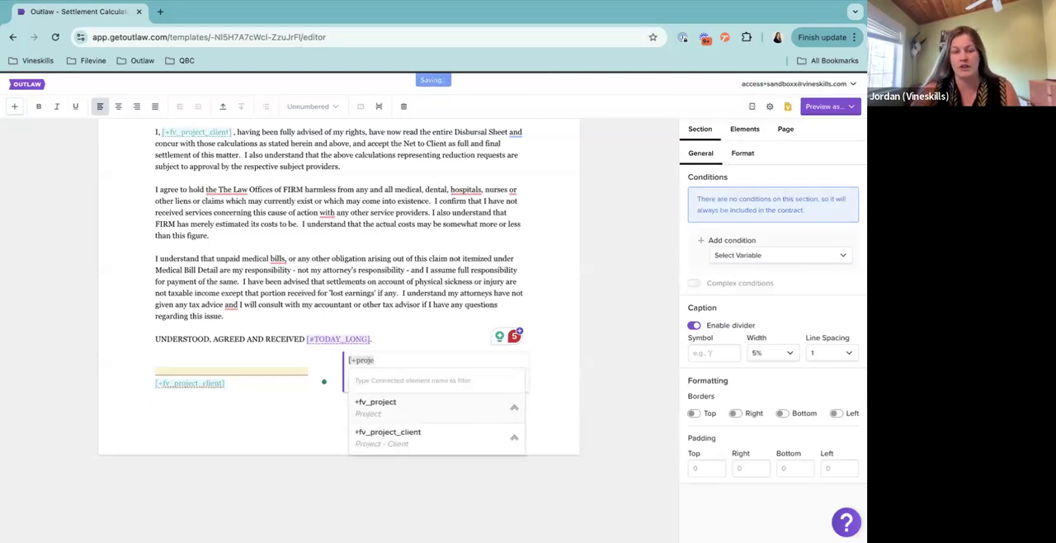
click(412, 438)
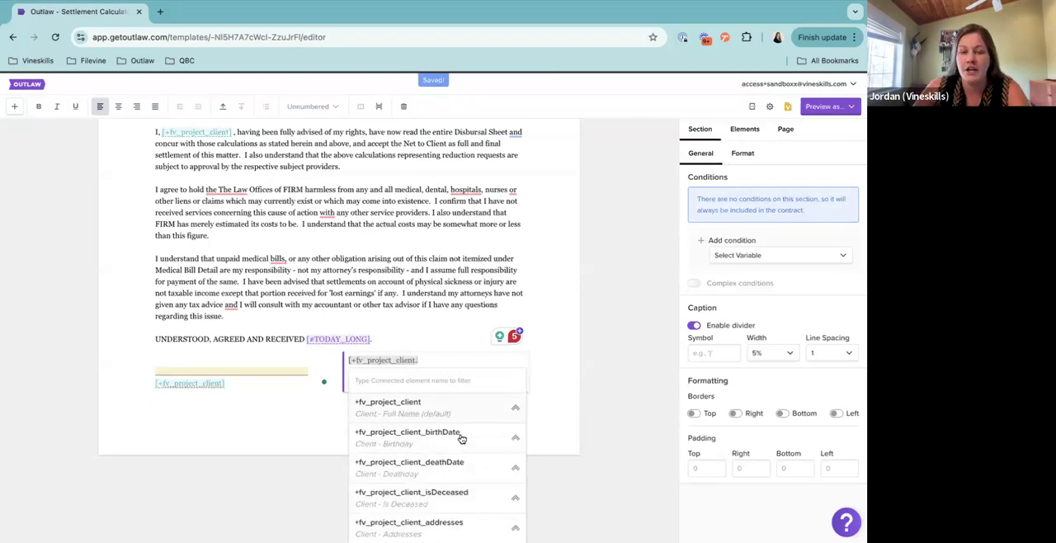
Complete the connected element with Line 1 of the client's work address, as [+fv_project_client_addresses_work_line1]
scroll(458, 438, down, 3)
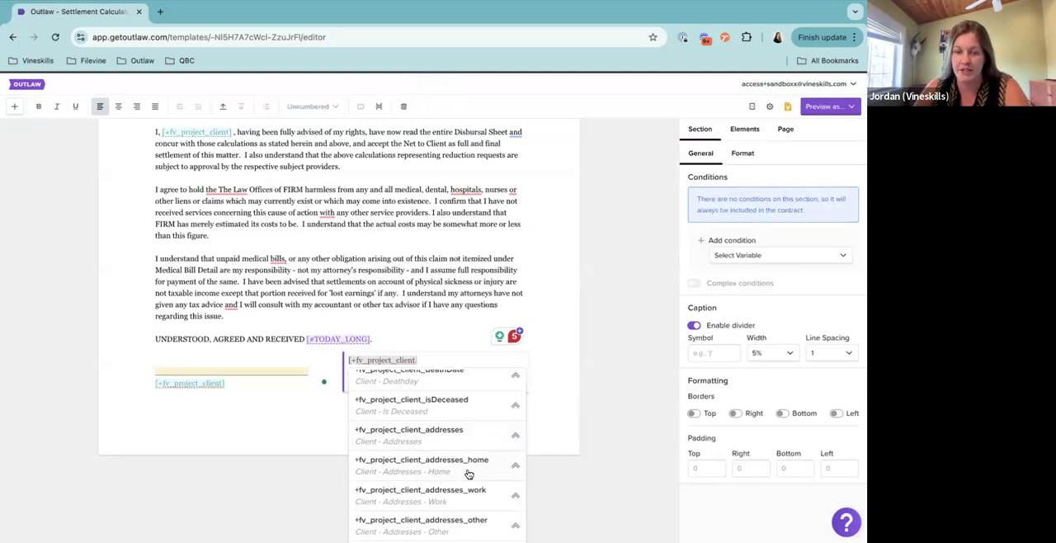
scroll(468, 474, down, 1)
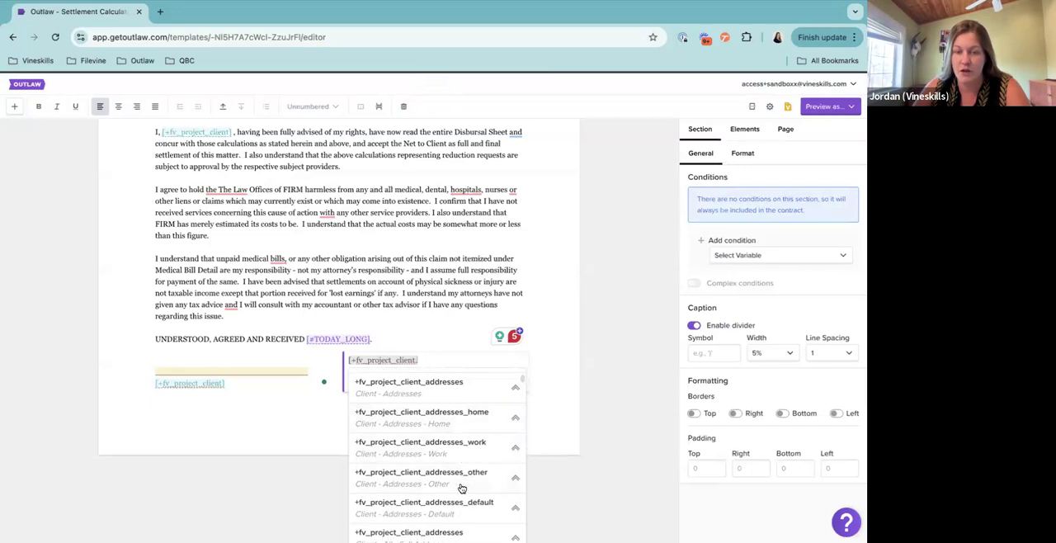
scroll(450, 507, down, 1)
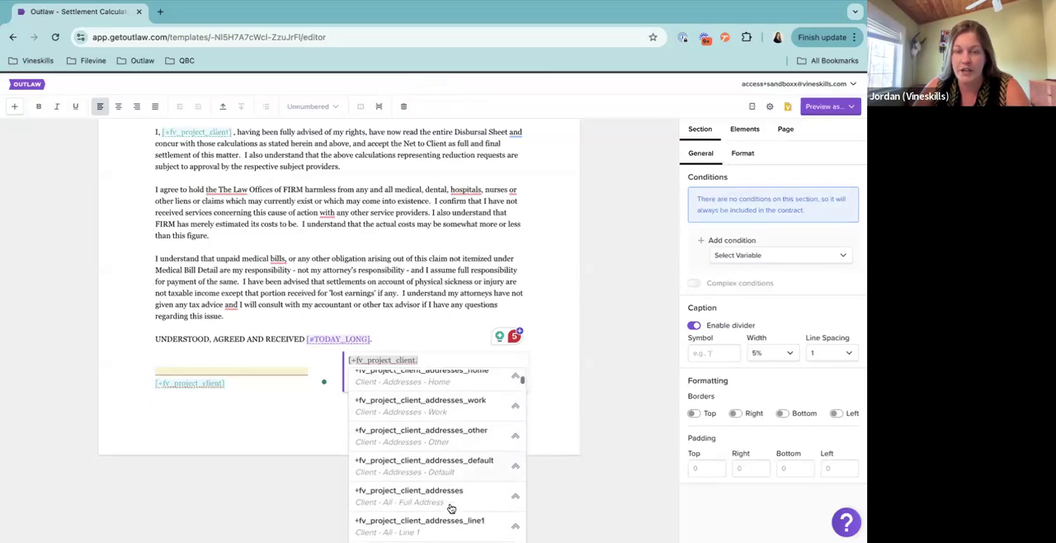
scroll(450, 507, up, 2)
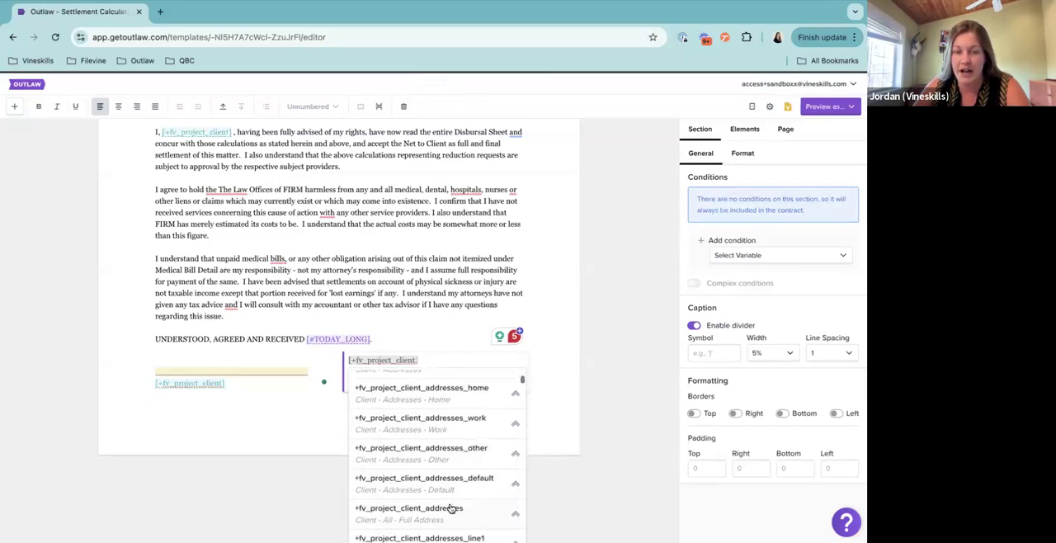
scroll(449, 496, up, 1)
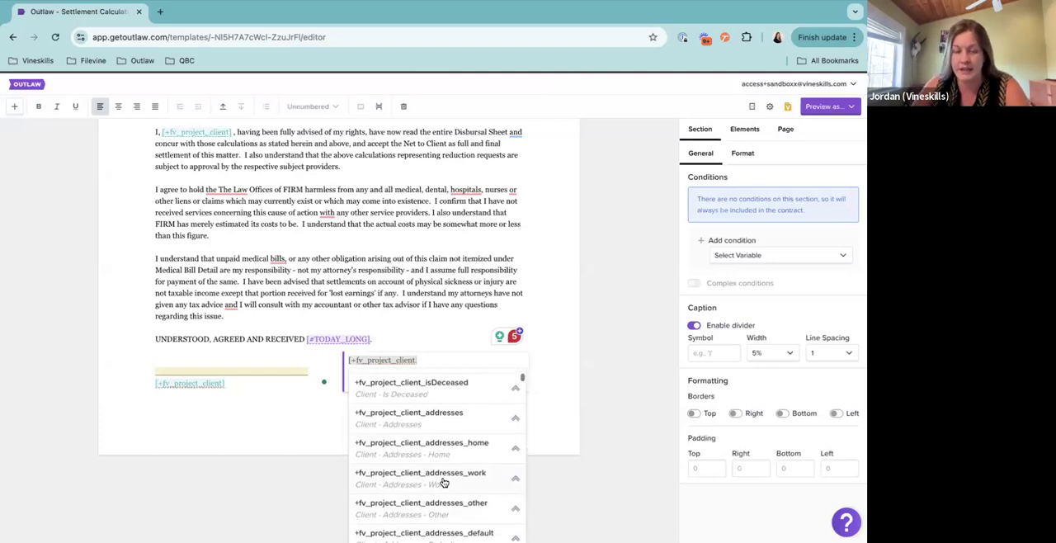
click(446, 482)
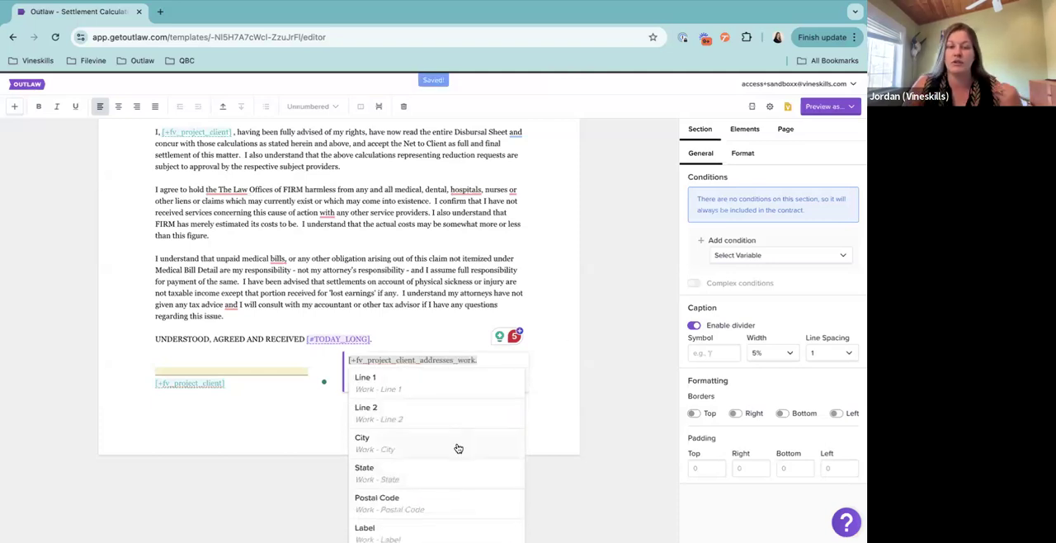
scroll(458, 448, down, 2)
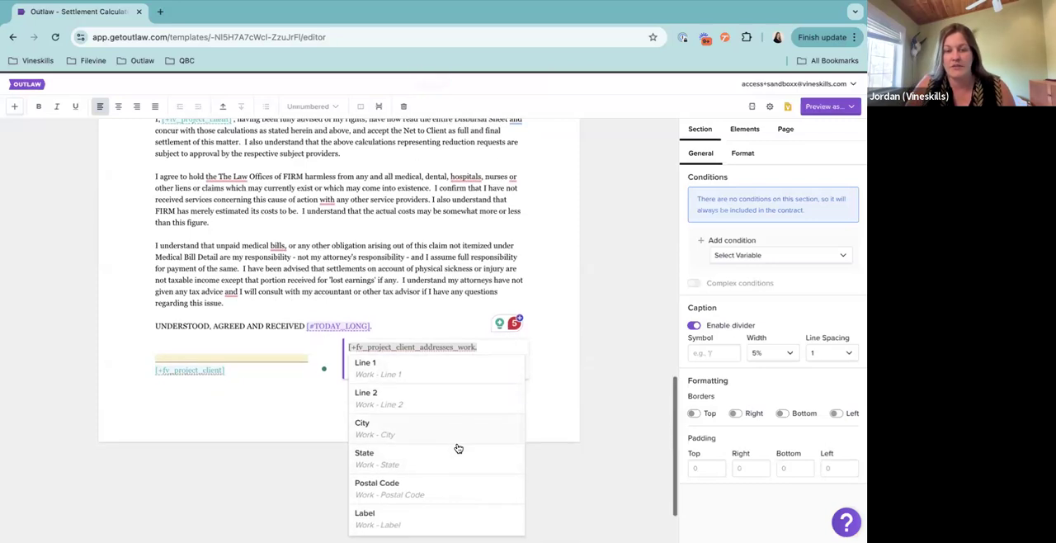
scroll(459, 448, down, 3)
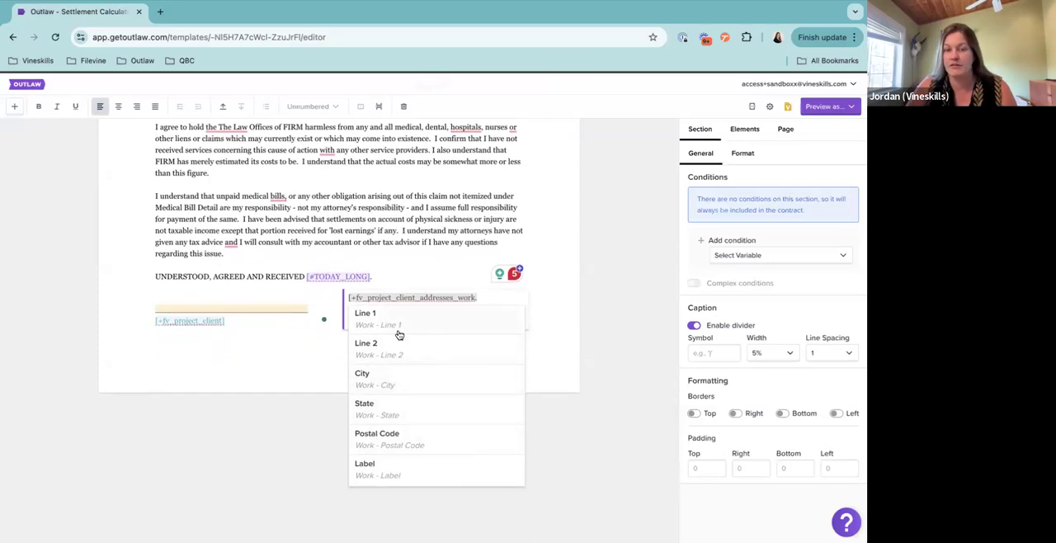
scroll(396, 462, down, 2)
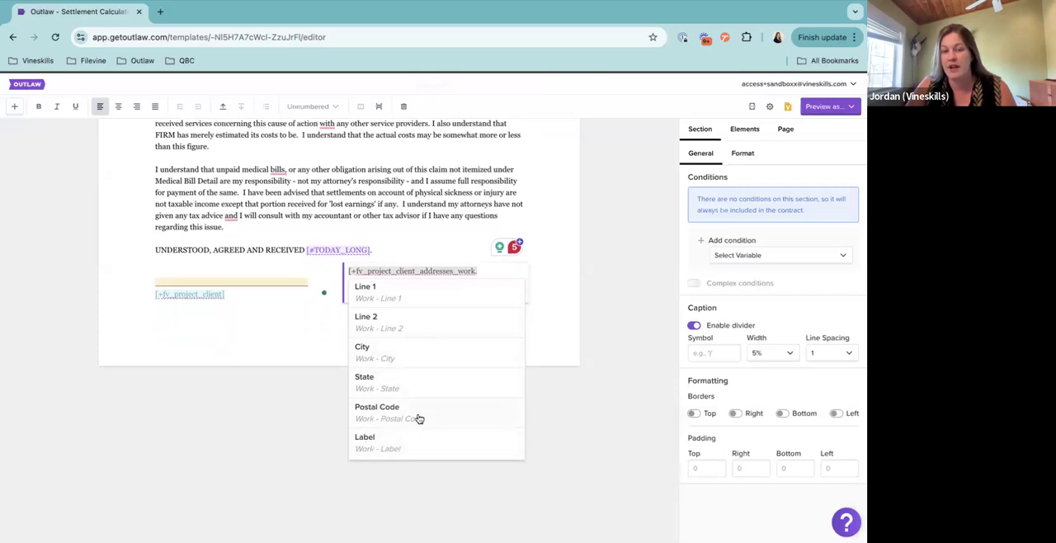
click(391, 298)
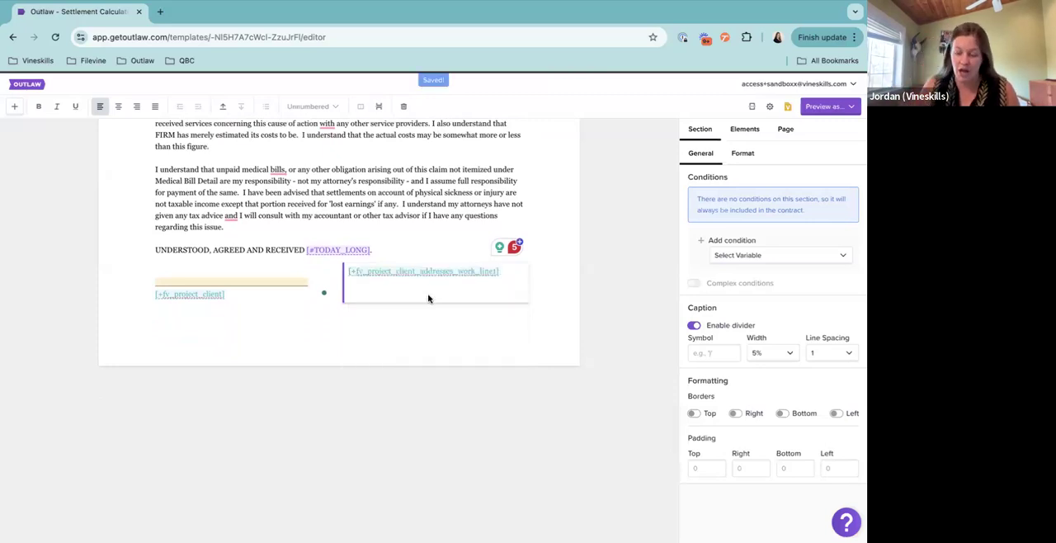
Insert the City of the client's work address on the following line, as [+fv_project_client_addresses_work_city], filtering the connected elements by "projec"
key(Return)
text([)
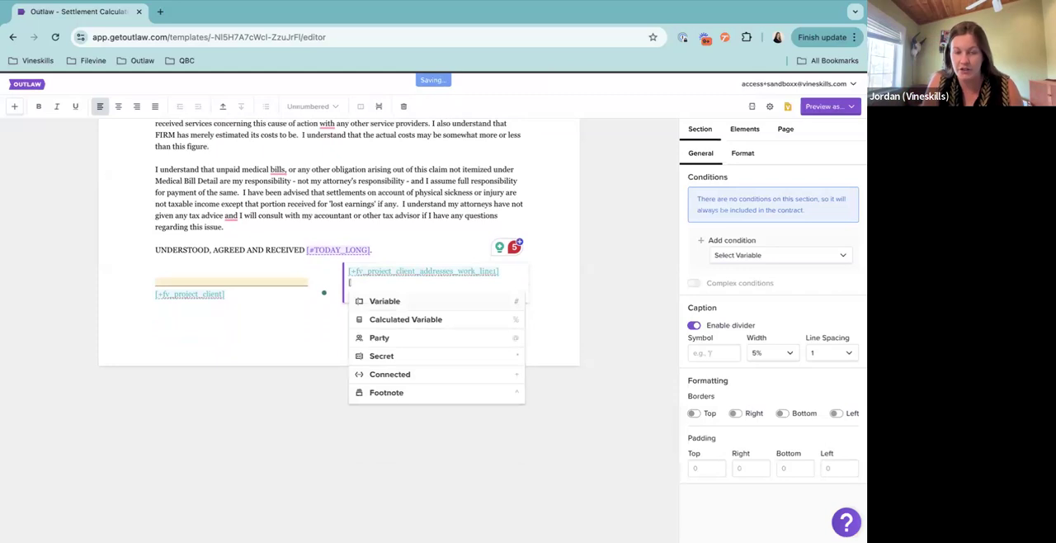
text(+or)
key(BackSpace)
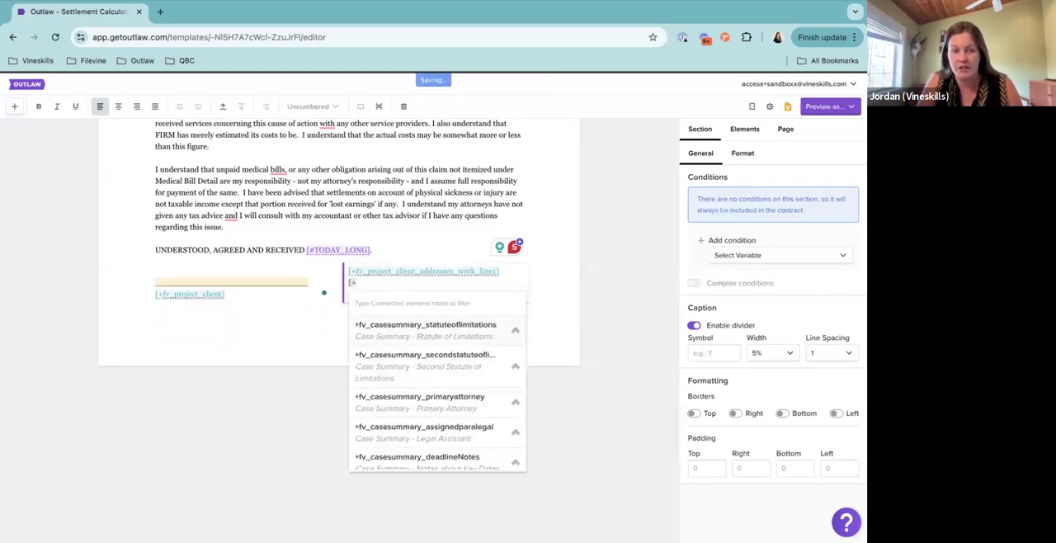
text(projec)
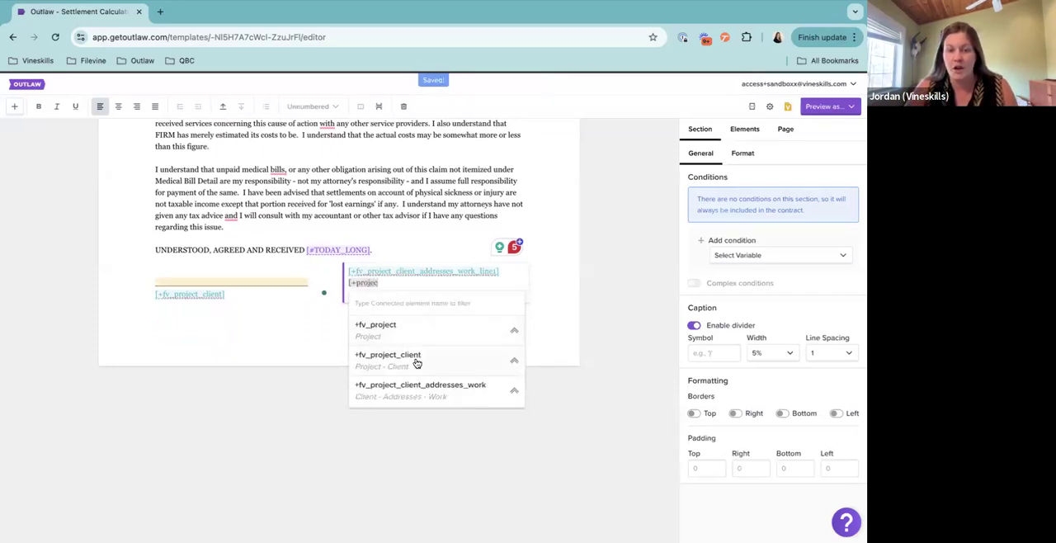
click(424, 394)
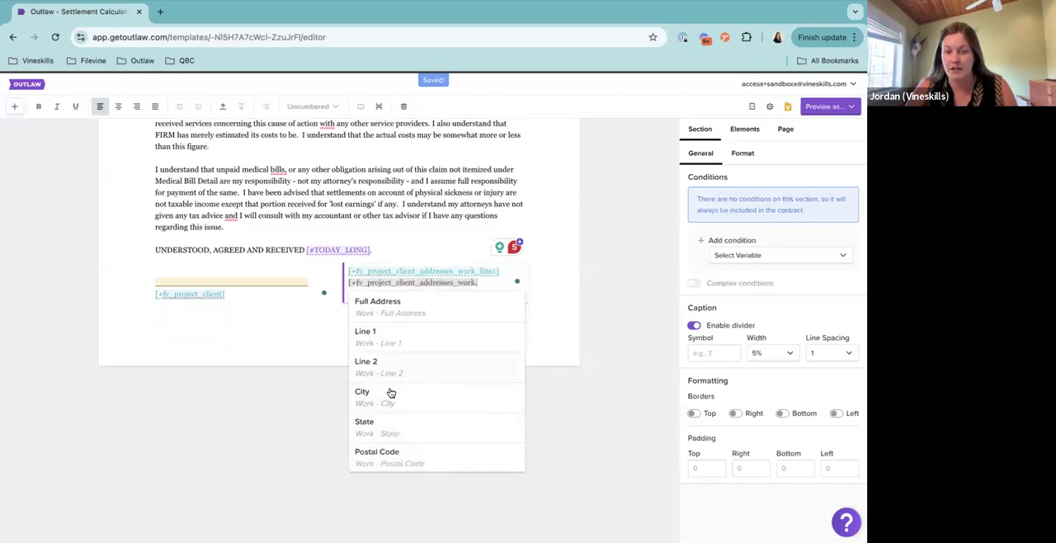
click(384, 397)
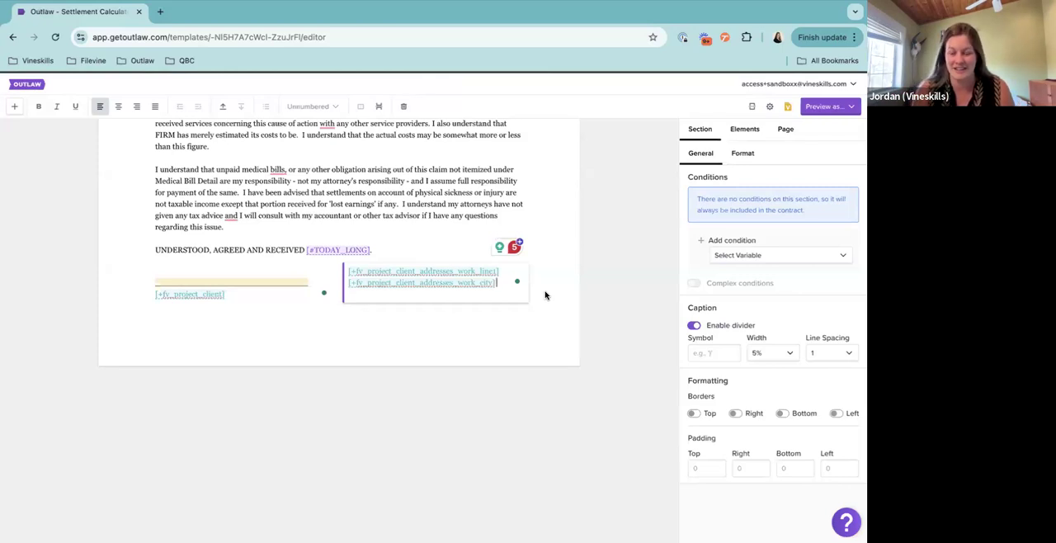
Insert the client's home Full Address on a new line below the city, as [+fv_project_client_addresses_home], filtering the connected elements by "projec"
key(Return)
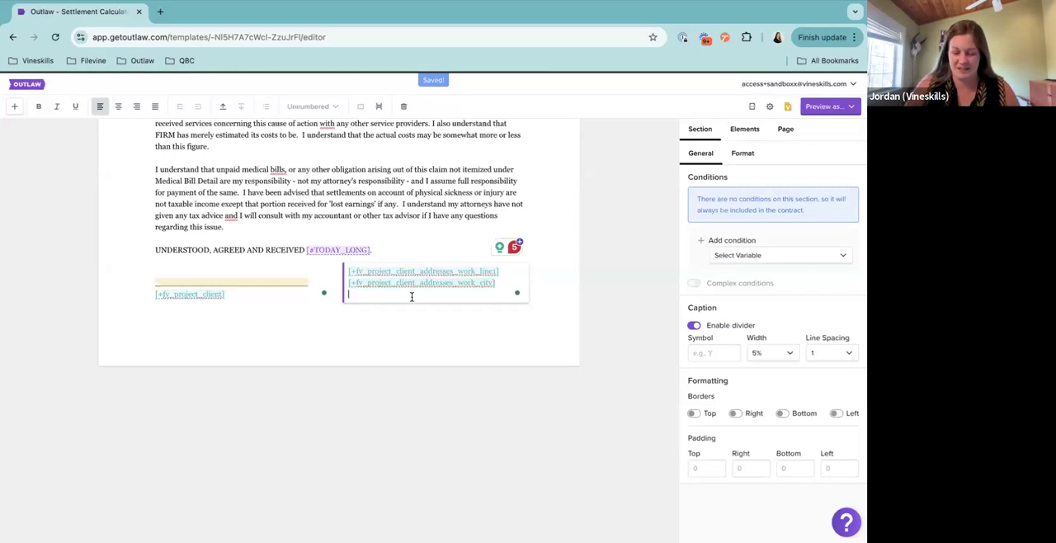
text([+pro)
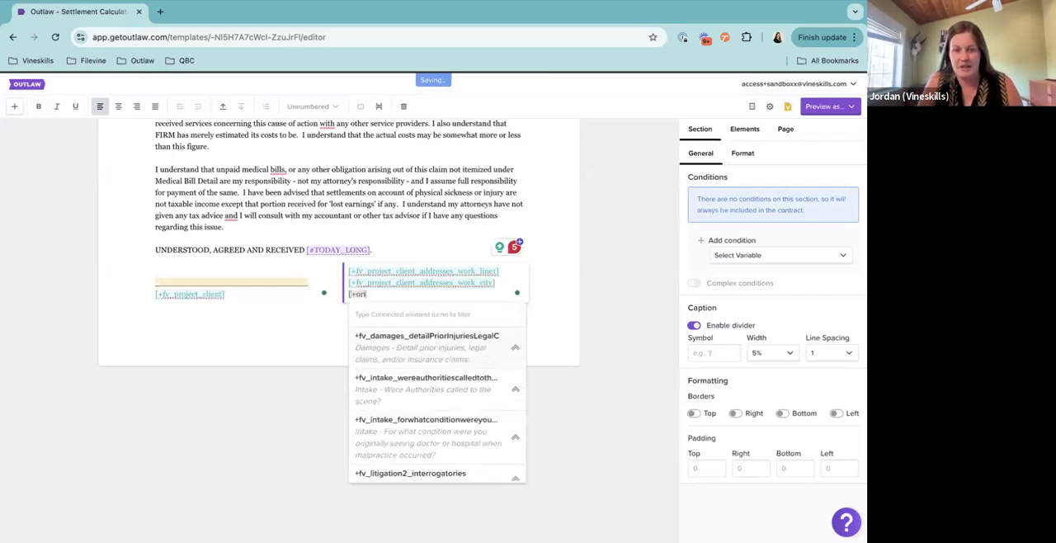
text(jec)
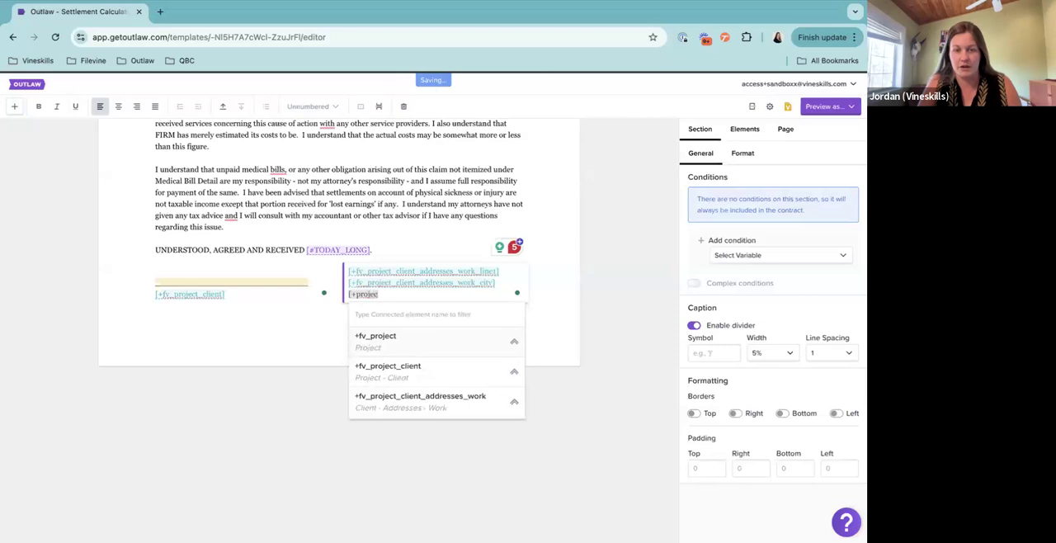
click(409, 381)
scroll(449, 381, down, 3)
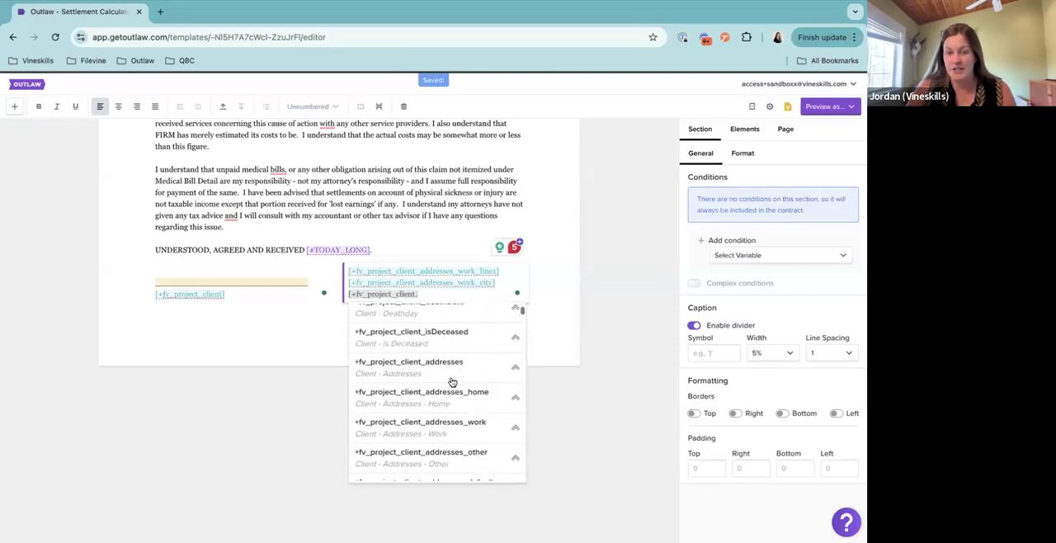
scroll(437, 388, down, 1)
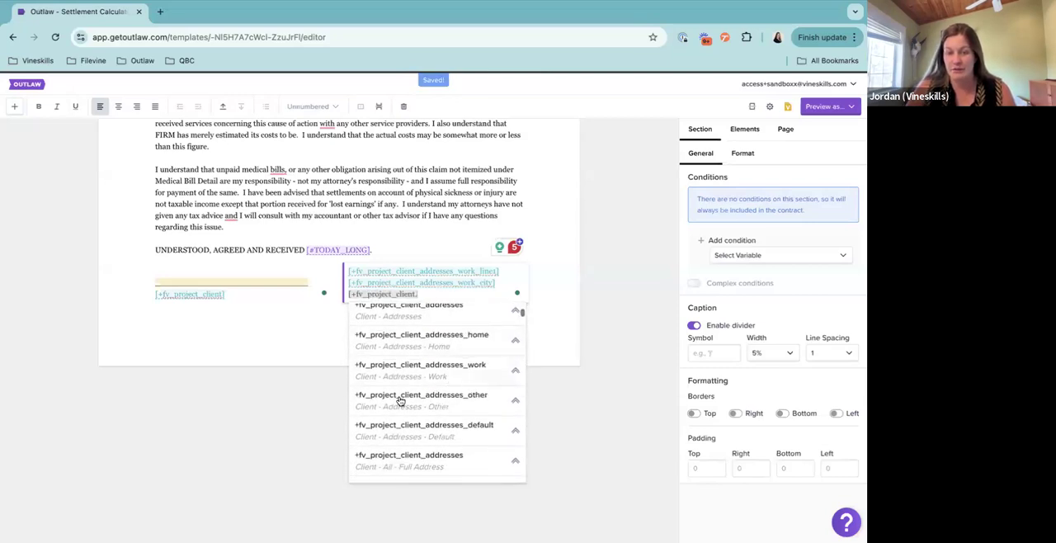
click(462, 347)
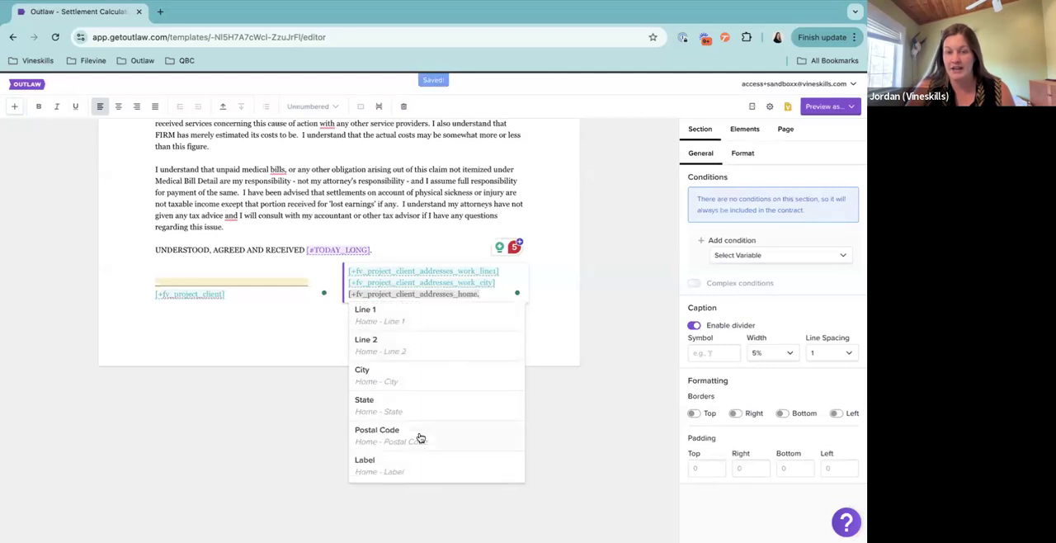
scroll(405, 323, up, 1)
scroll(405, 321, up, 1)
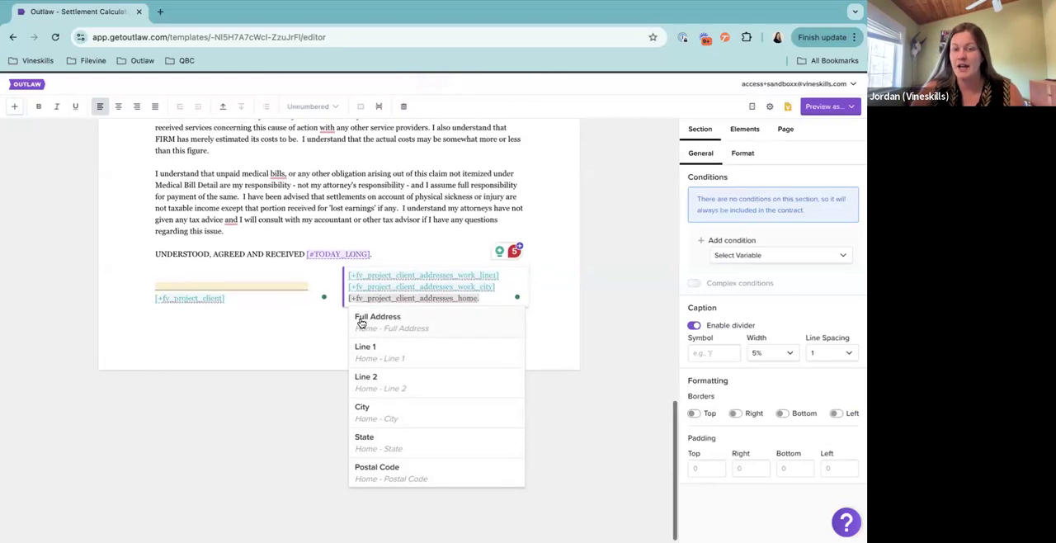
click(432, 325)
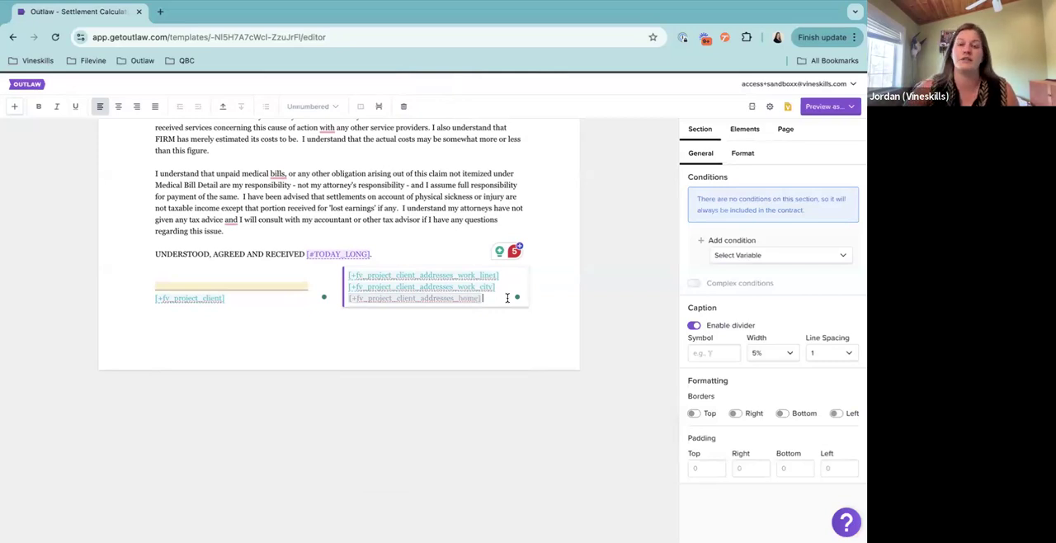
Insert the State of the client's work address on its own line after the city, as [+fv_project_client_addresses_work_state], filtering by "proje"
click(502, 277)
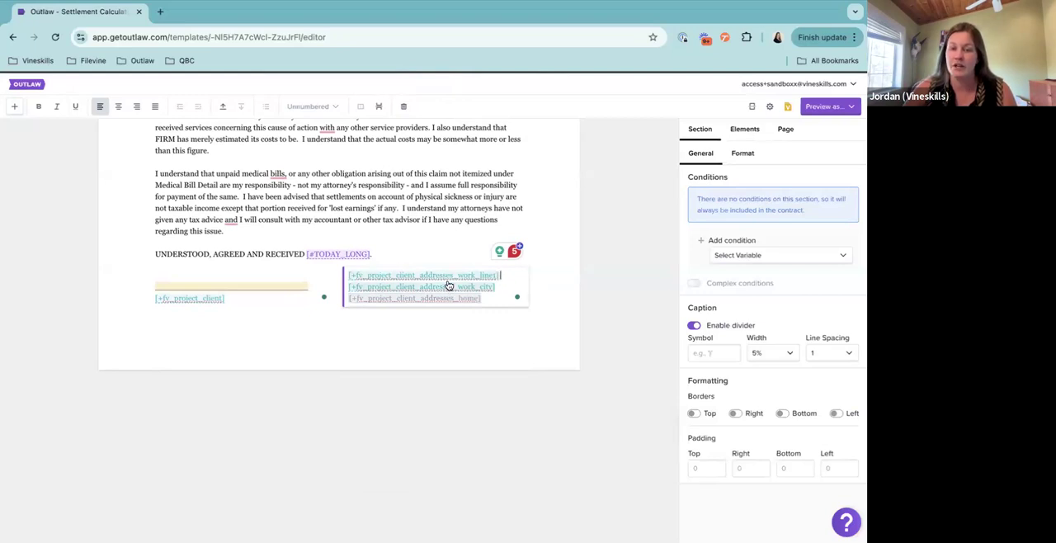
click(516, 286)
text([)
text(roje)
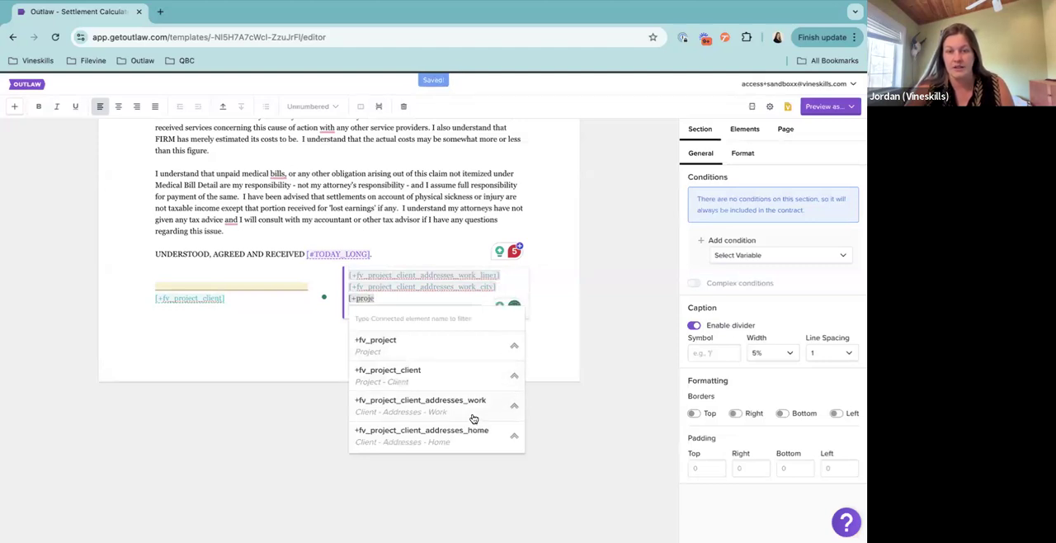
click(474, 419)
click(401, 442)
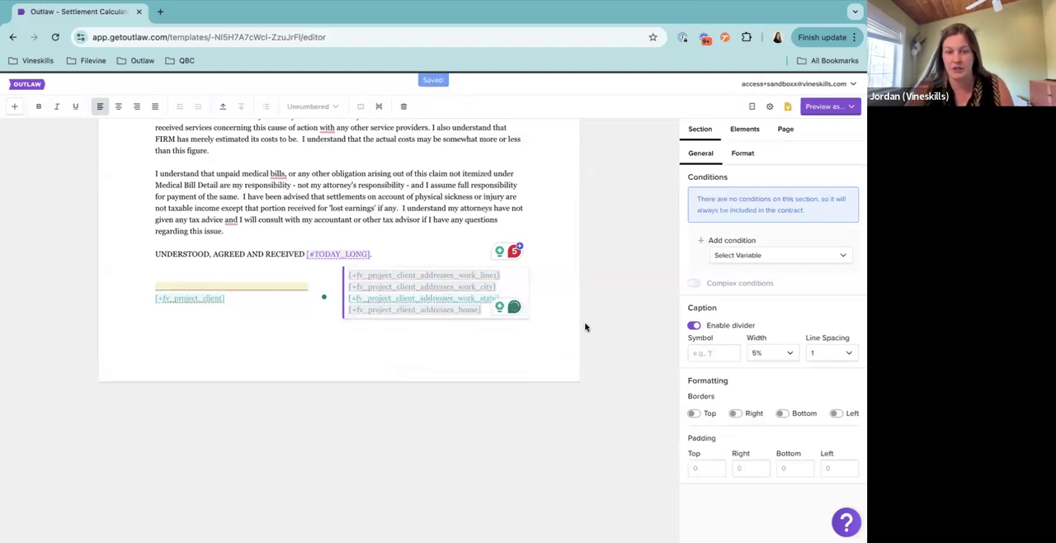
Insert the Postal Code of the client's work address on the line after the state, as [+fv_project_client_addresses_work_postalCode], followed by a line break
text(+fv_pro)
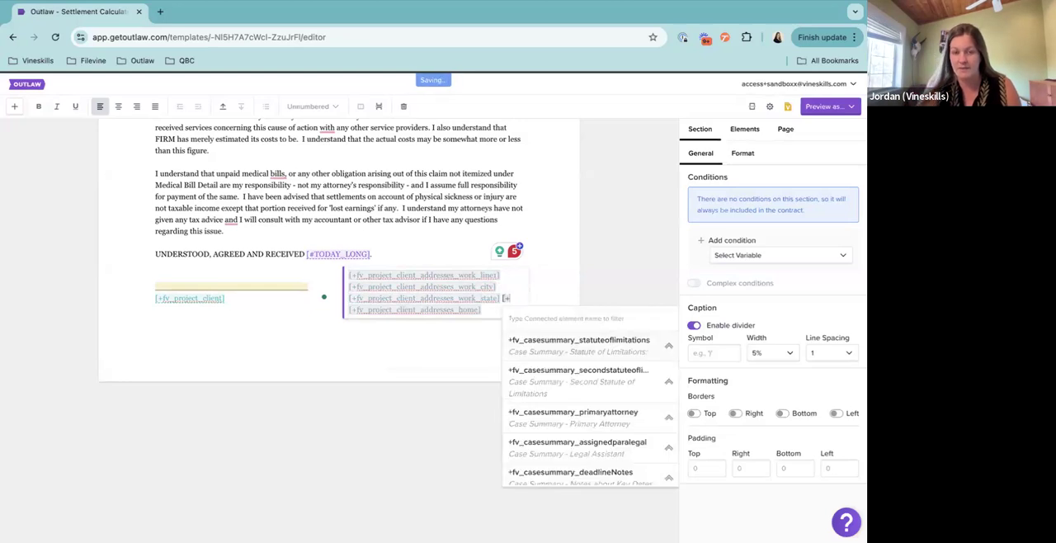
text(j)
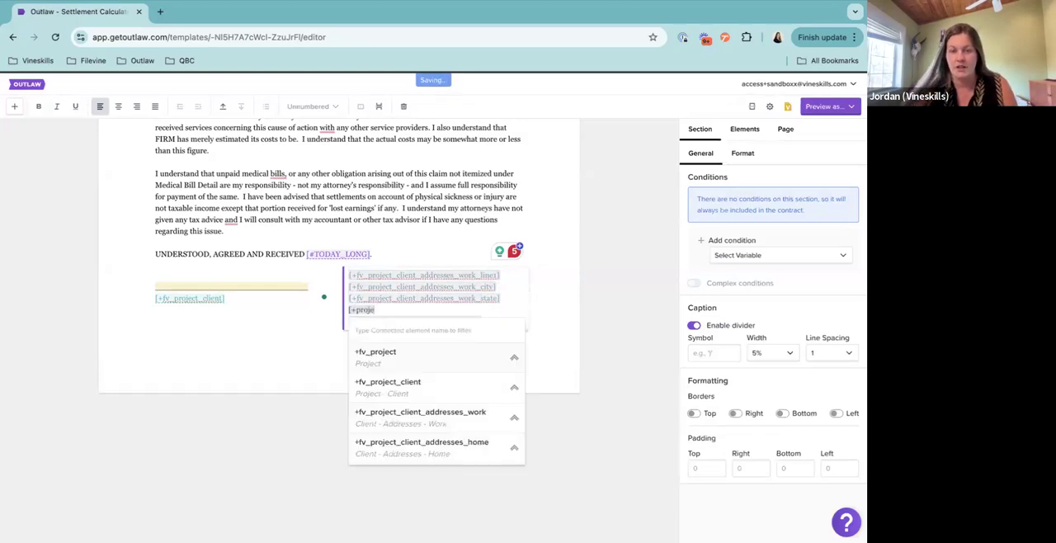
click(473, 413)
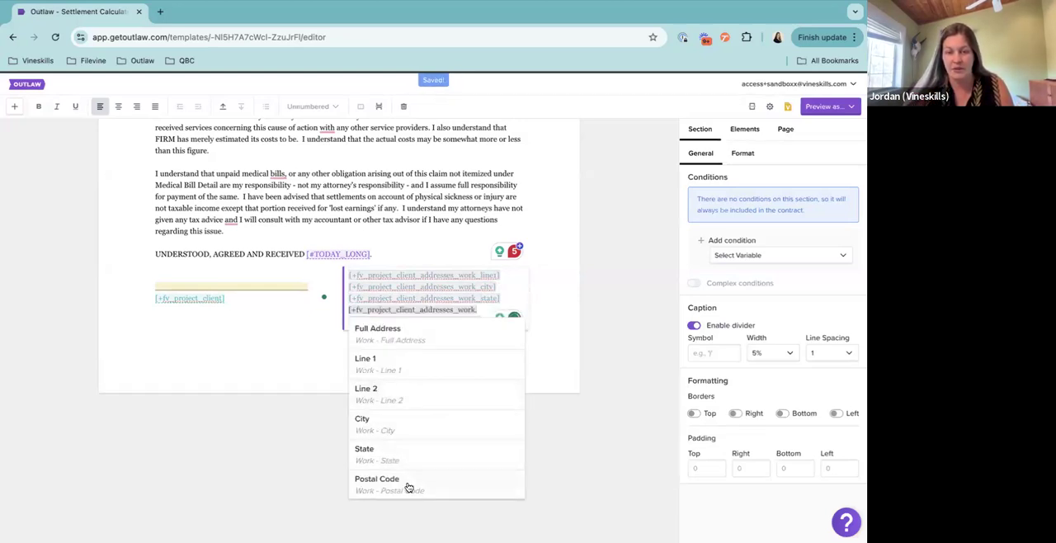
click(408, 486)
key(Return)
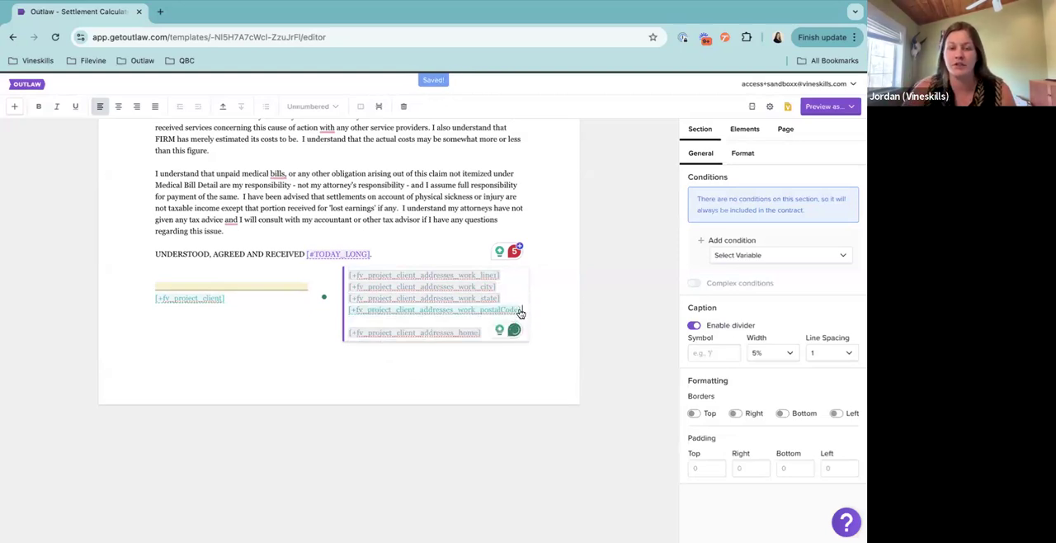
Copy the four work address elements from the caption into a new paragraph below the "UNDERSTOOD, AGREED AND RECEIVED" line
drag(520, 310, 341, 271)
key(ctrl+c)
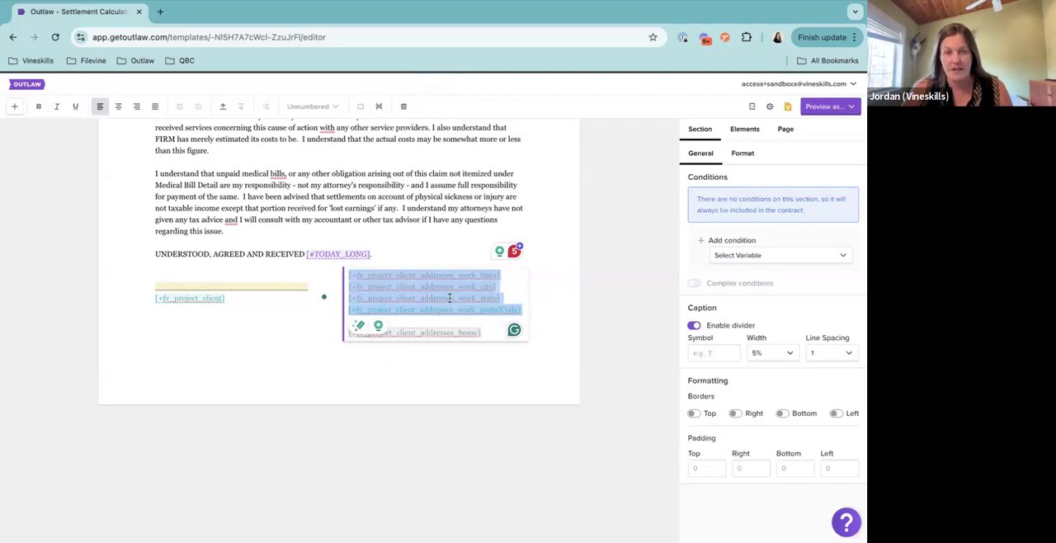
scroll(450, 298, up, 3)
click(255, 310)
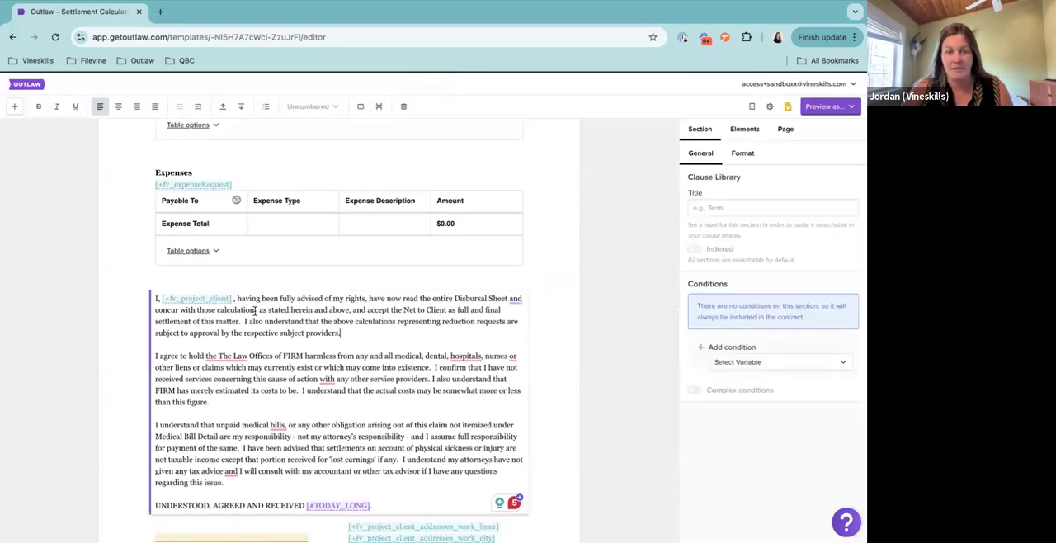
click(415, 505)
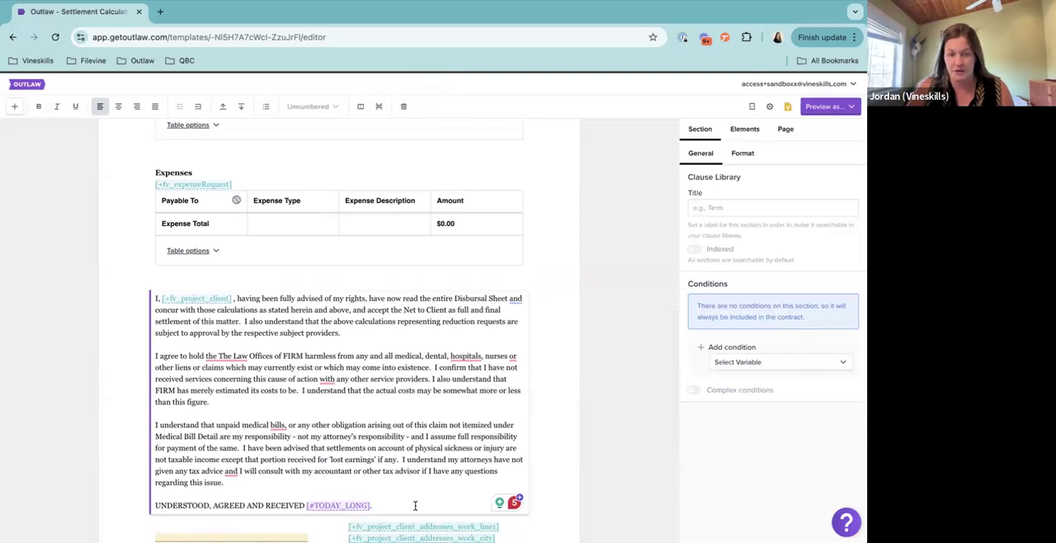
key(Return)
key(ctrl+v)
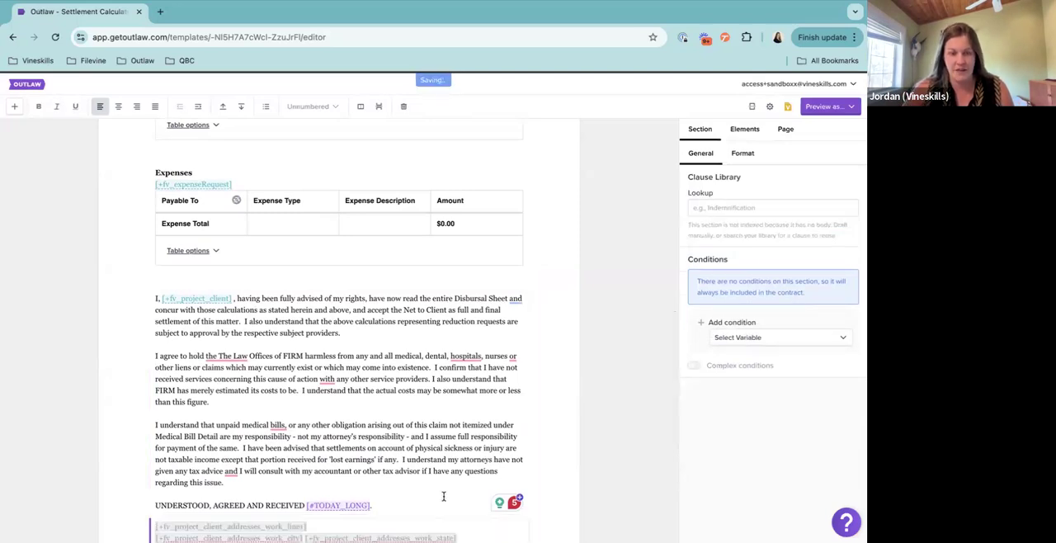
scroll(377, 436, down, 2)
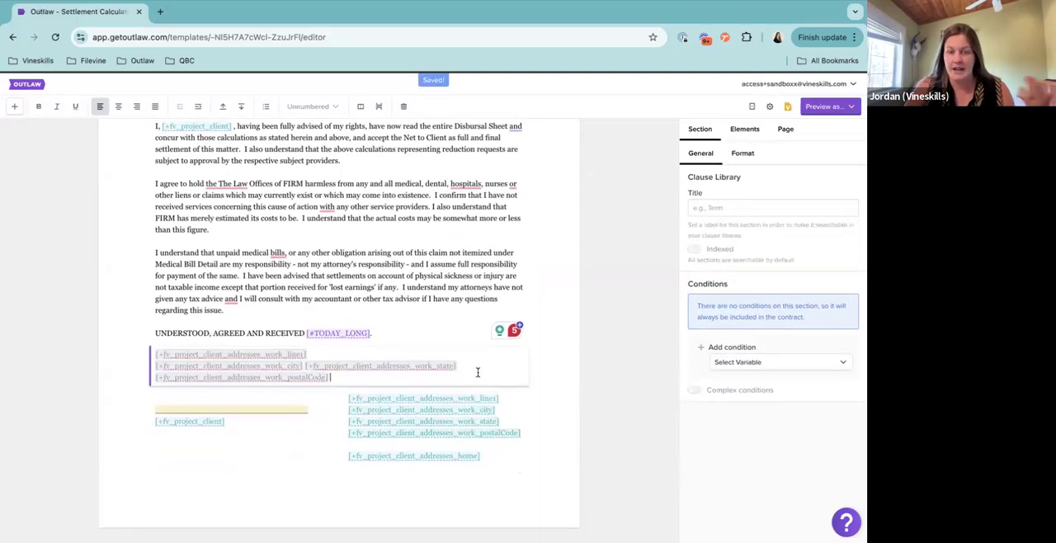
Delete all the address elements from the signature caption's second column
click(251, 397)
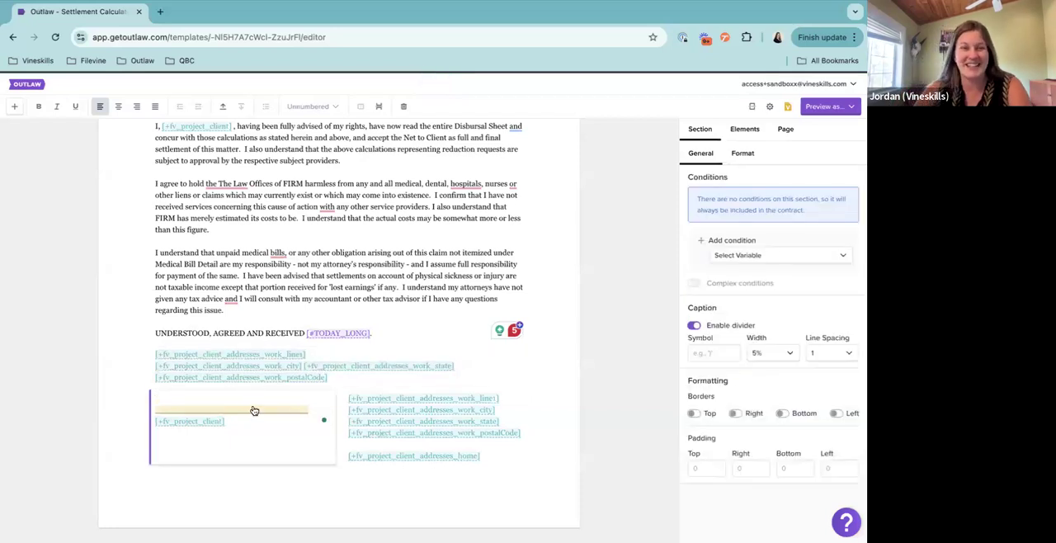
click(493, 455)
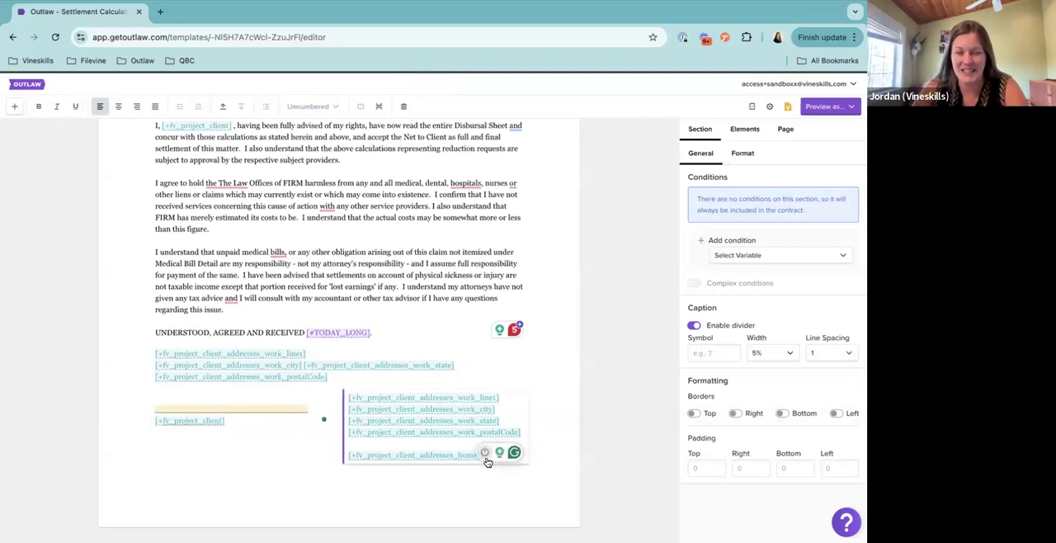
key(ctrl+a)
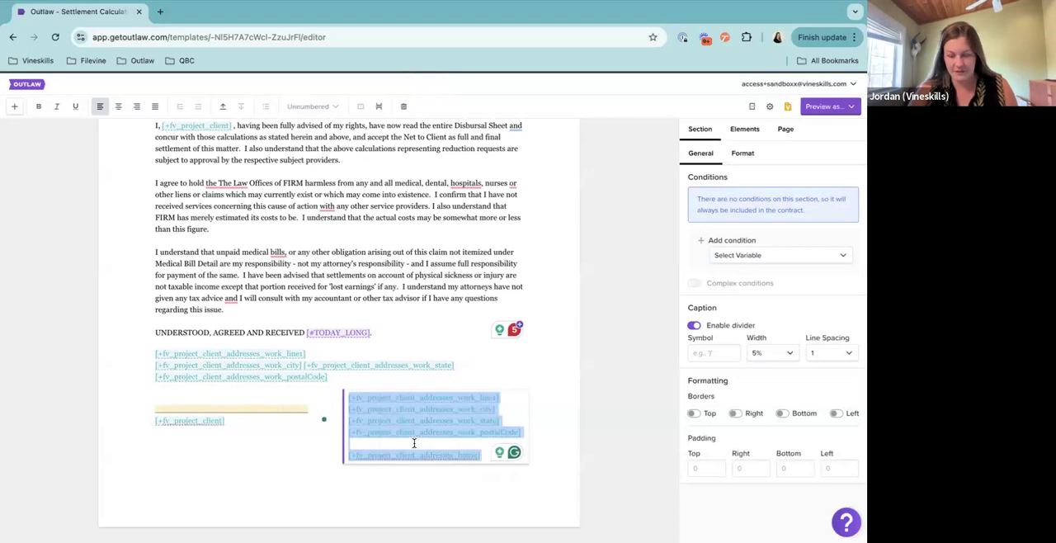
key(BackSpace)
Delete the pasted work address elements and their paragraph section between the acknowledgement and the signature caption
click(336, 377)
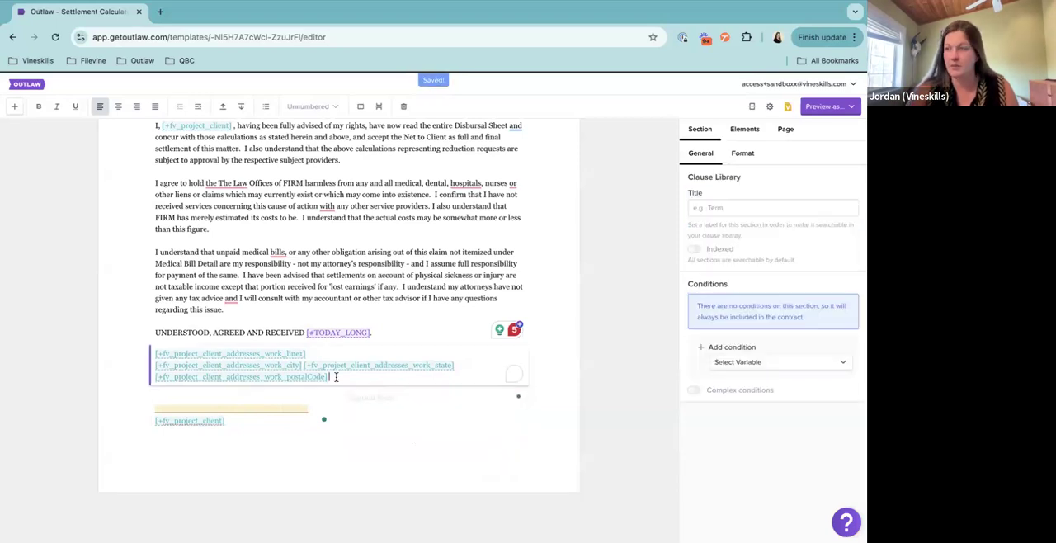
key(ctrl+a)
key(BackSpace)
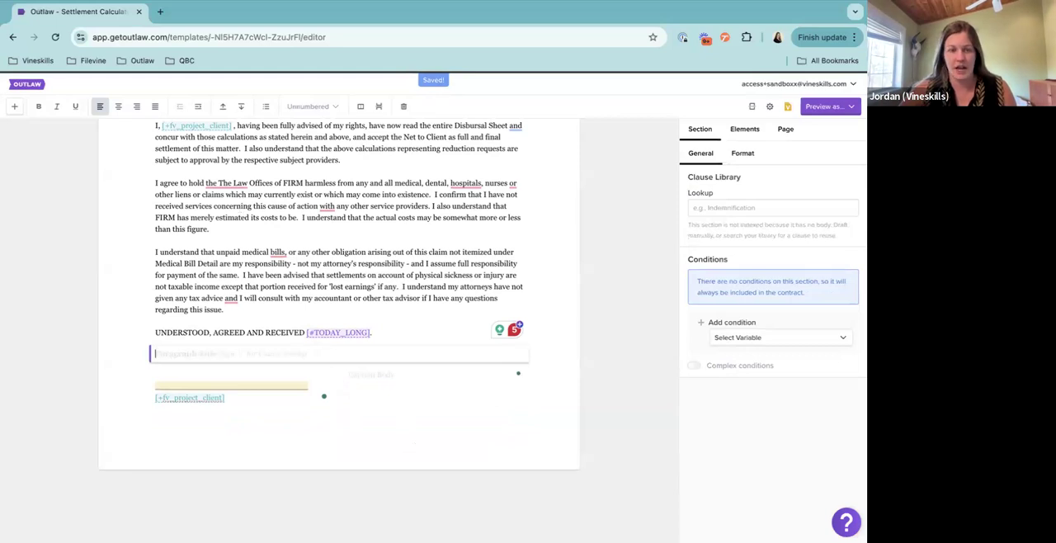
key(BackSpace)
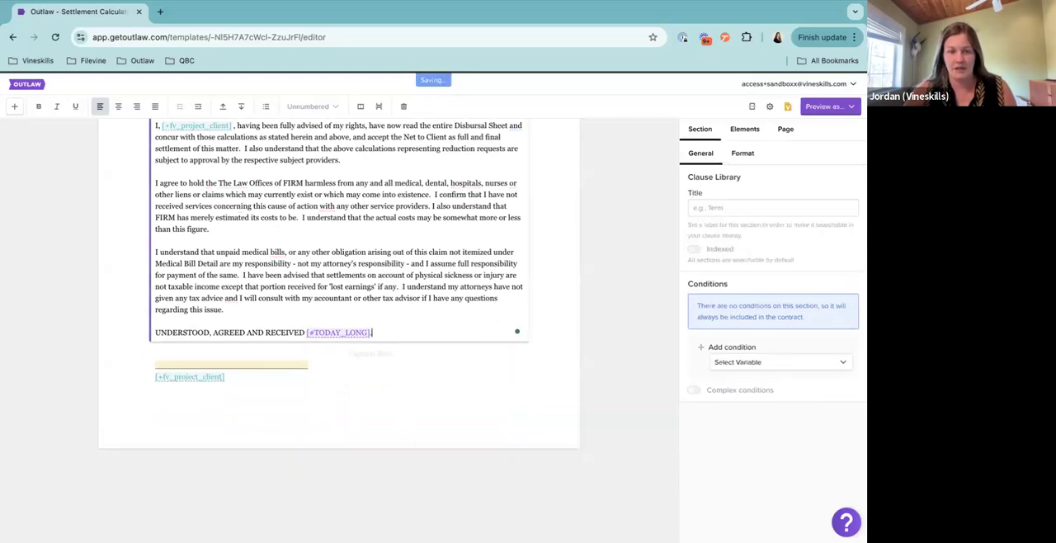
Add a Repeater section directly below the signature caption
click(387, 351)
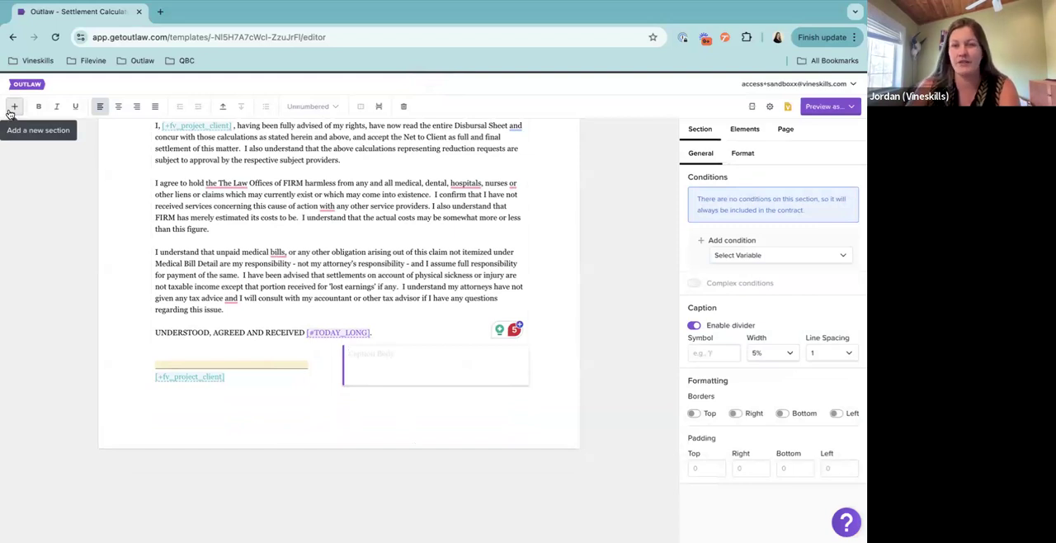
click(13, 110)
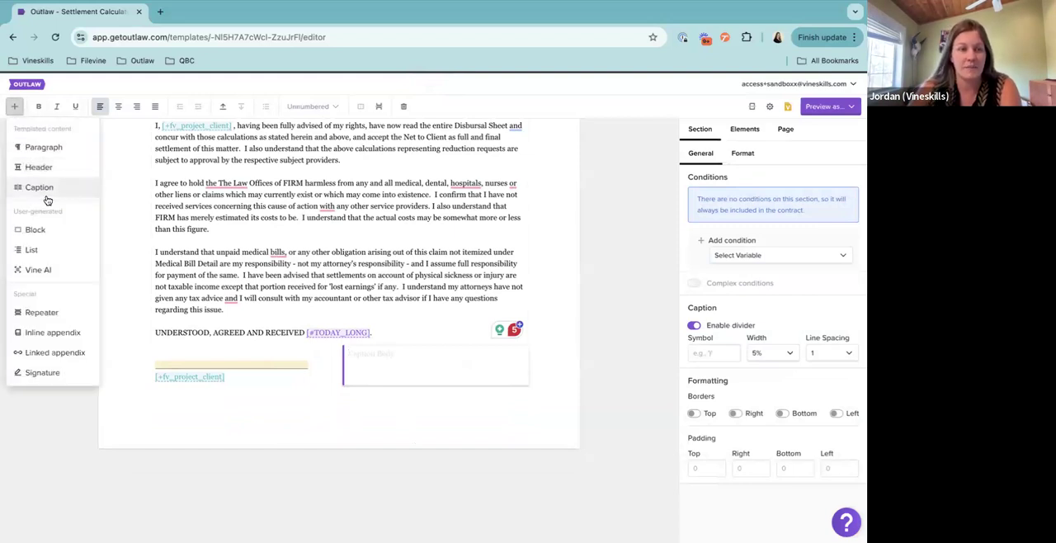
click(42, 313)
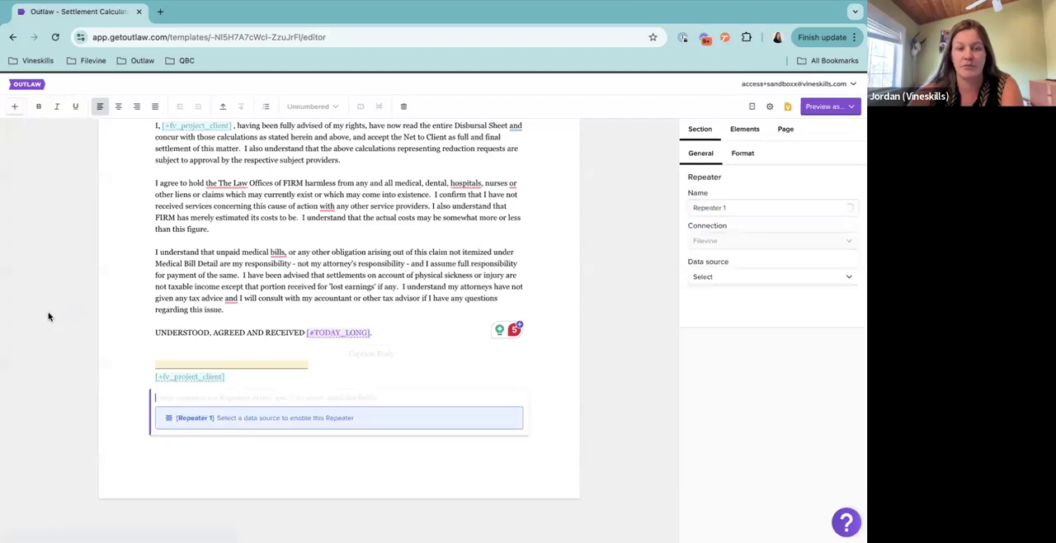
Review the data sources available for Repeater 1 and set its data source to Medicals
click(748, 278)
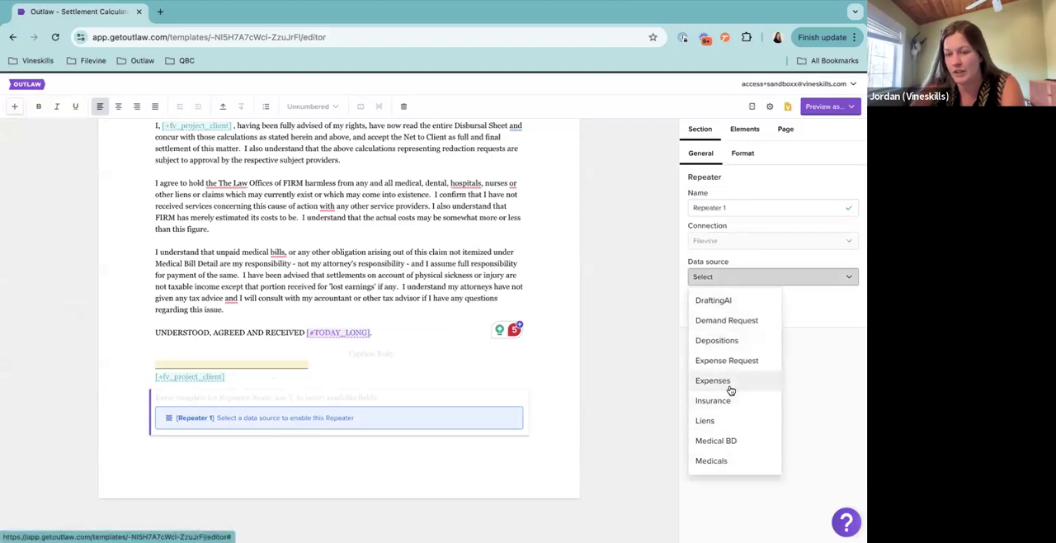
scroll(731, 387, down, 1)
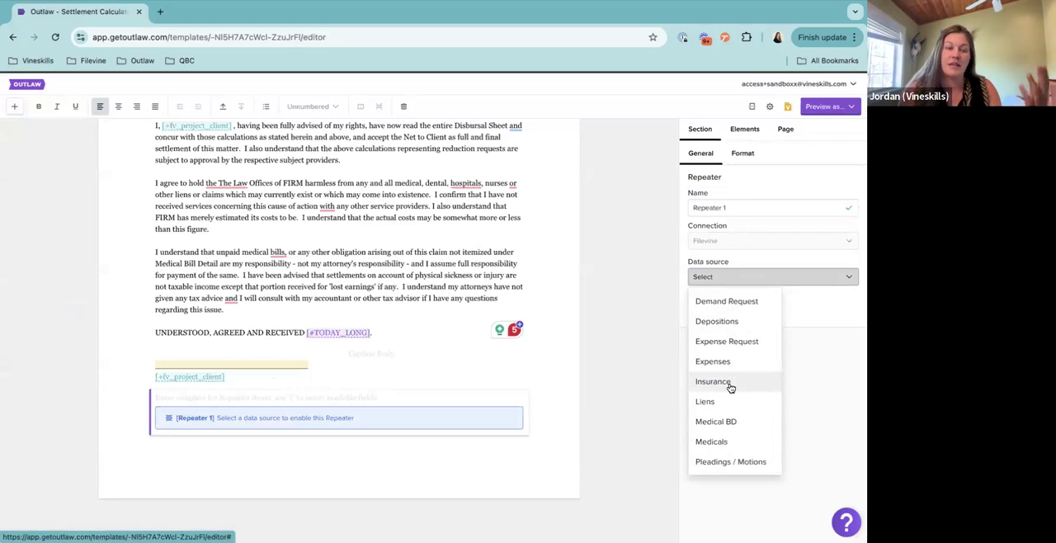
click(303, 397)
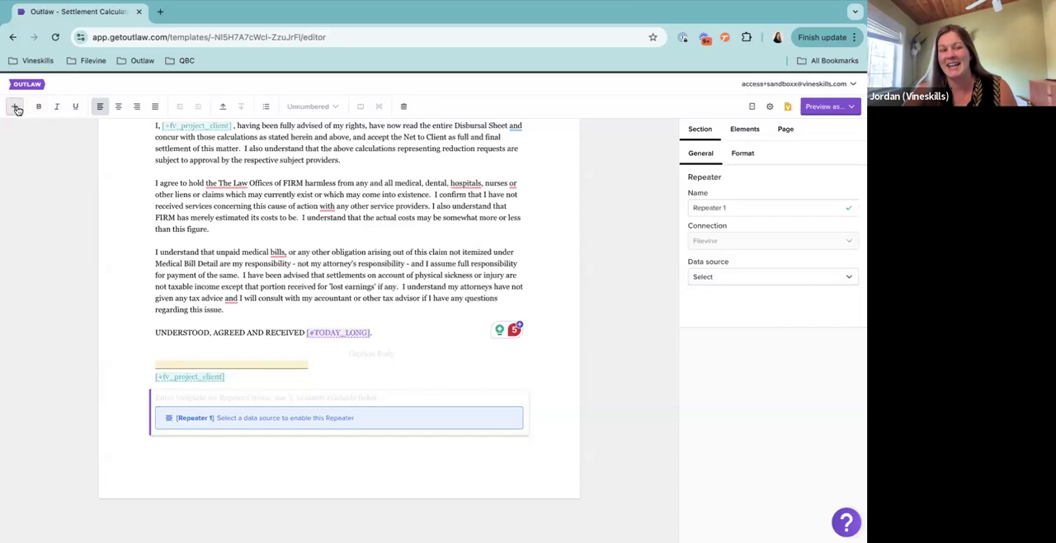
drag(688, 264, 724, 264)
click(729, 278)
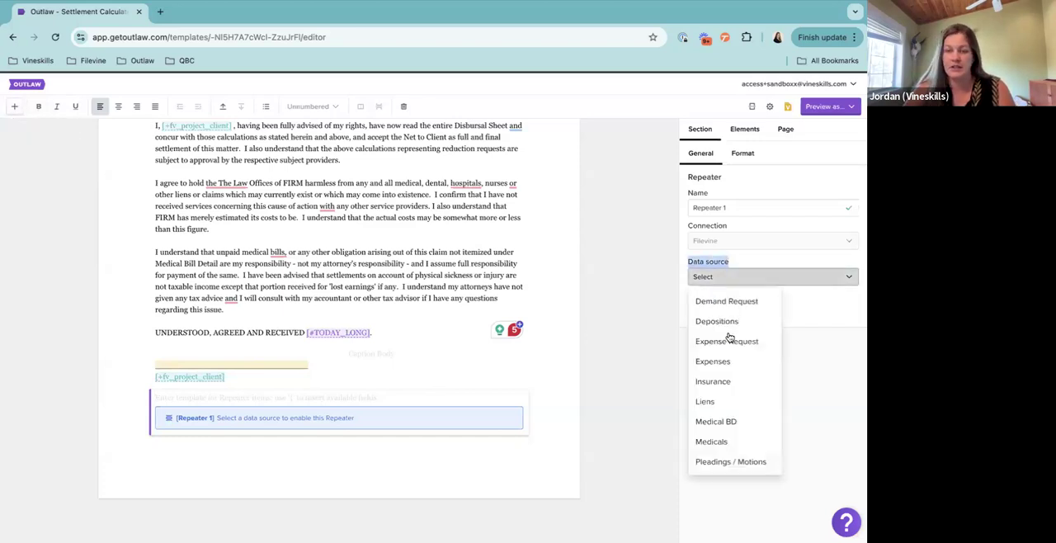
click(710, 442)
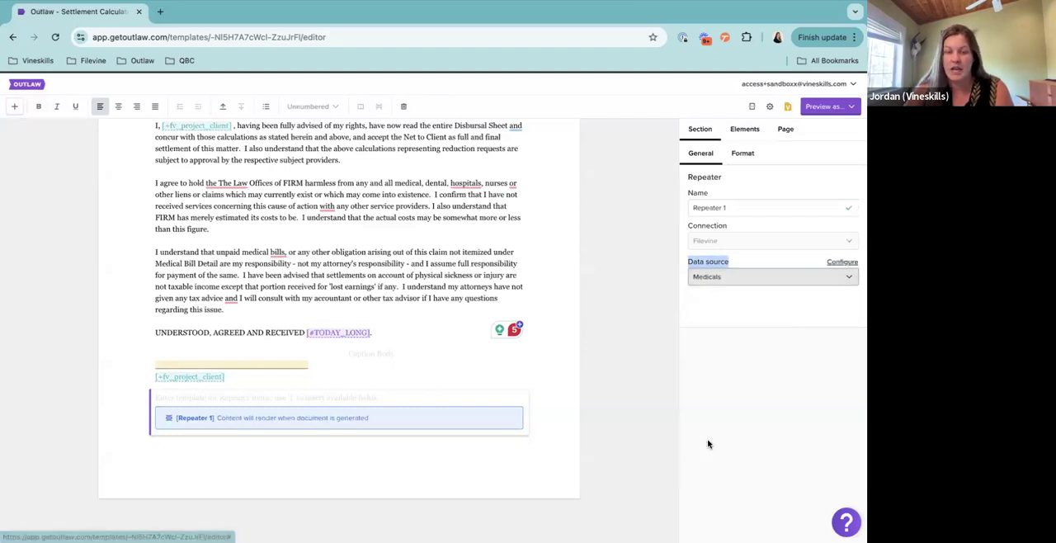
Review the other data sources offered for the Repeater section, such as Expenses, Insurance and Liens, keeping the Medicals selection
scroll(220, 393, down, 1)
click(220, 394)
click(732, 279)
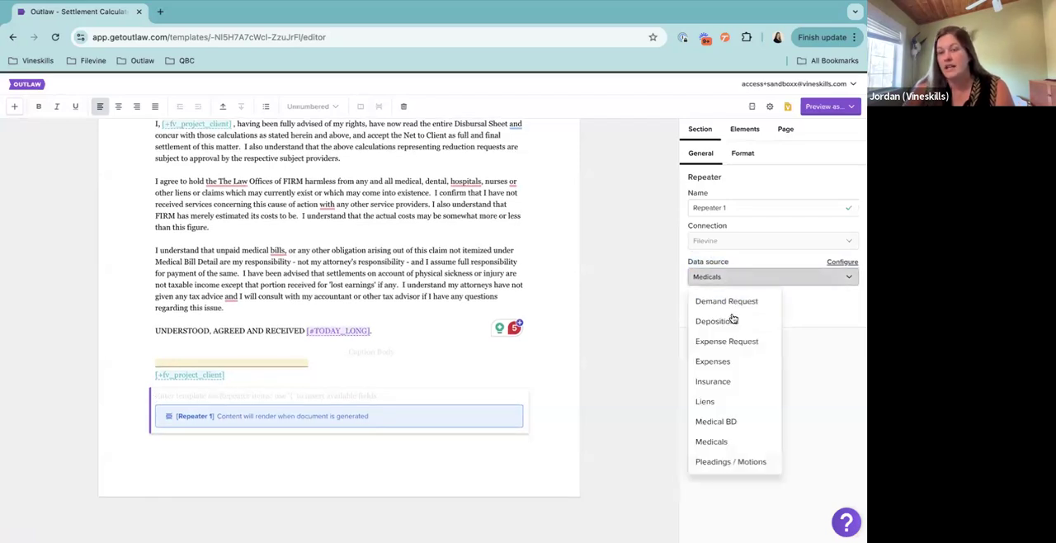
scroll(726, 387, down, 2)
scroll(727, 386, up, 2)
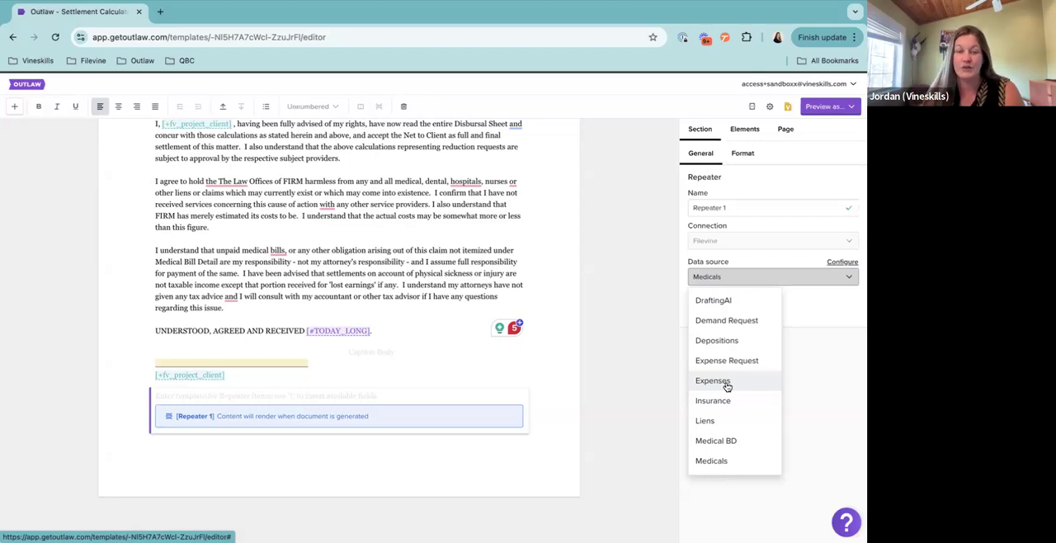
click(381, 399)
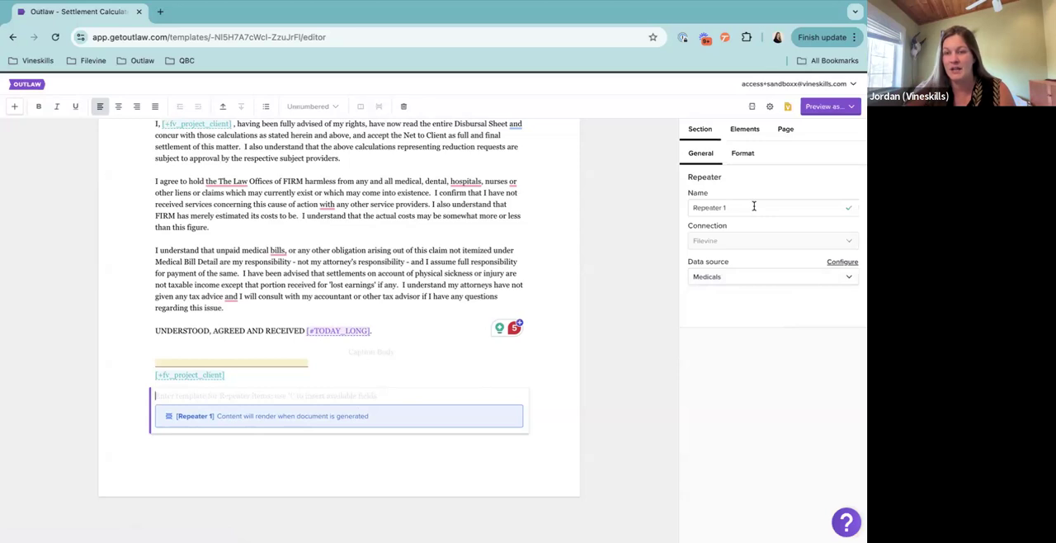
Rename the Repeater section as Medical Providers
mouse_move(688, 191)
mouse_down()
mouse_move(715, 195)
mouse_move(690, 207)
mouse_up()
text(Medical (P)
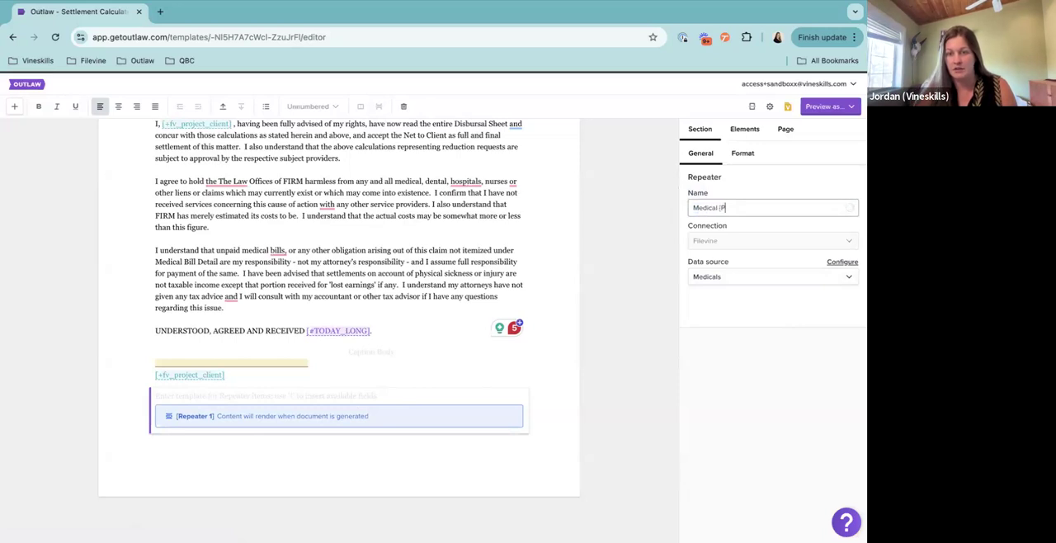
key(BackSpace)
key(BackSpace)
text(Providers)
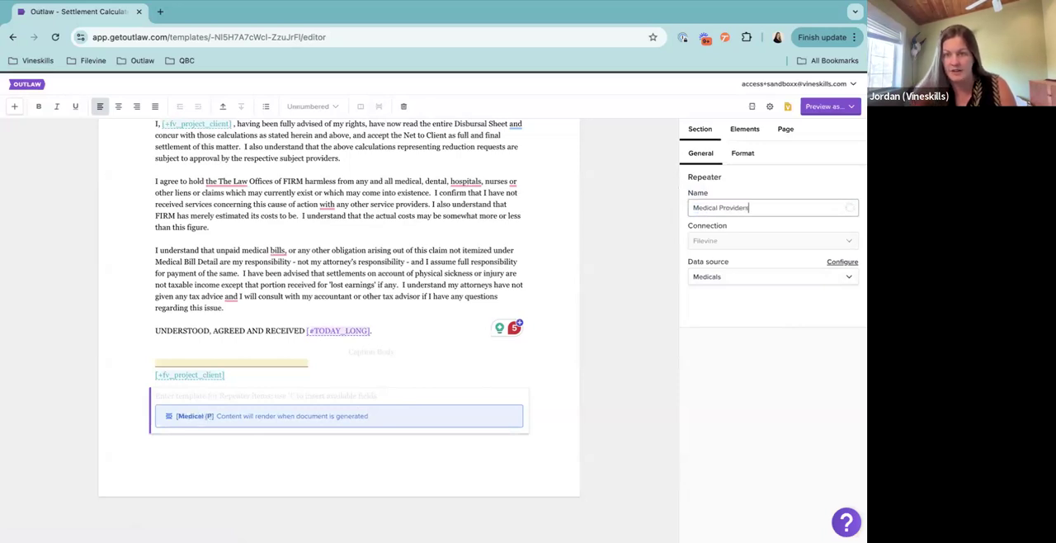
click(411, 390)
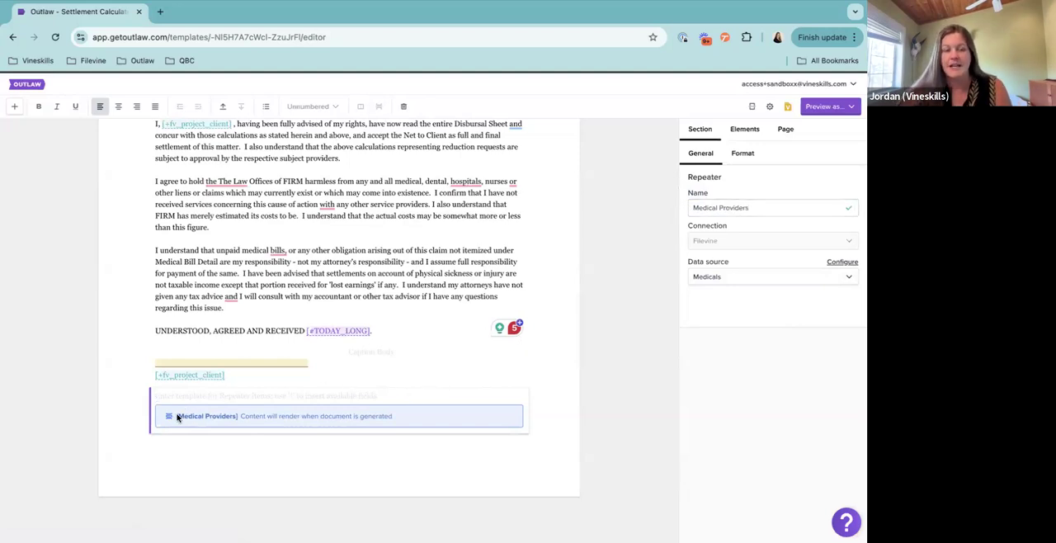
drag(175, 417, 238, 420)
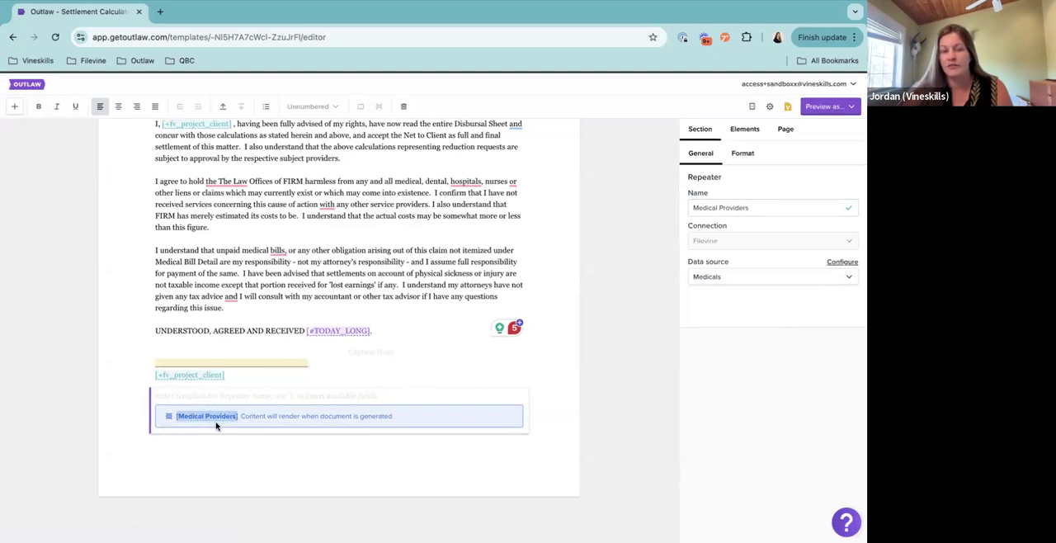
click(255, 391)
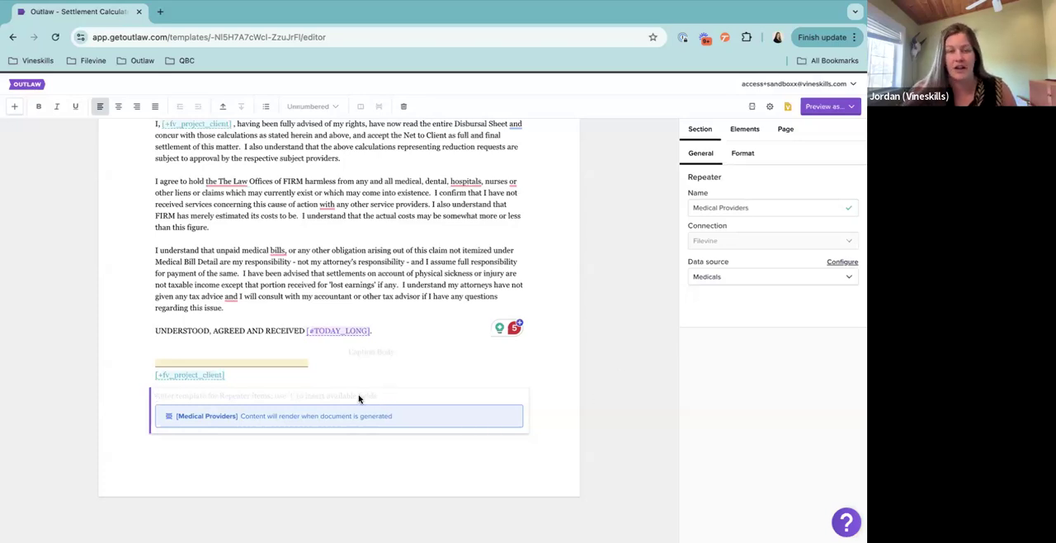
triple_click(749, 209)
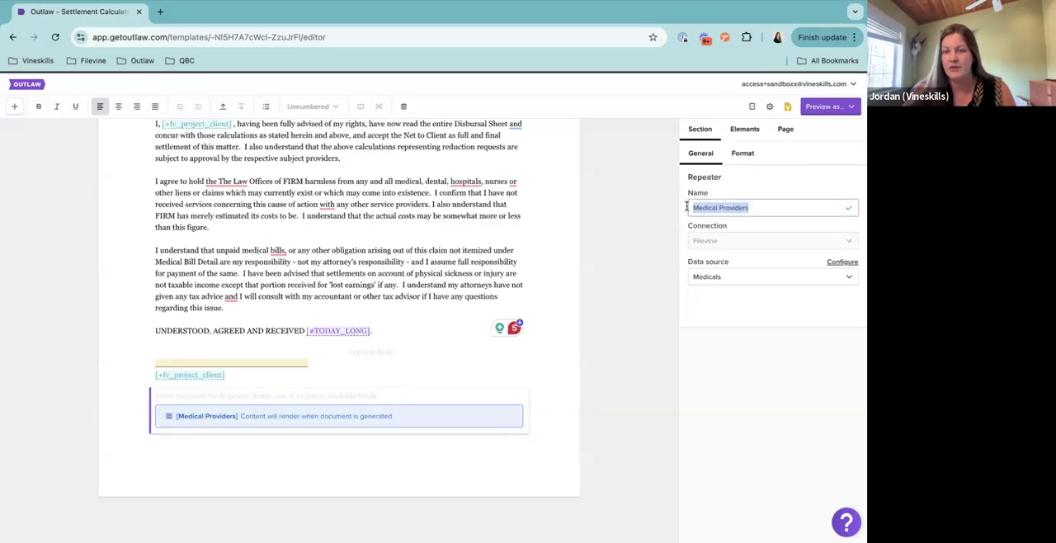
click(178, 395)
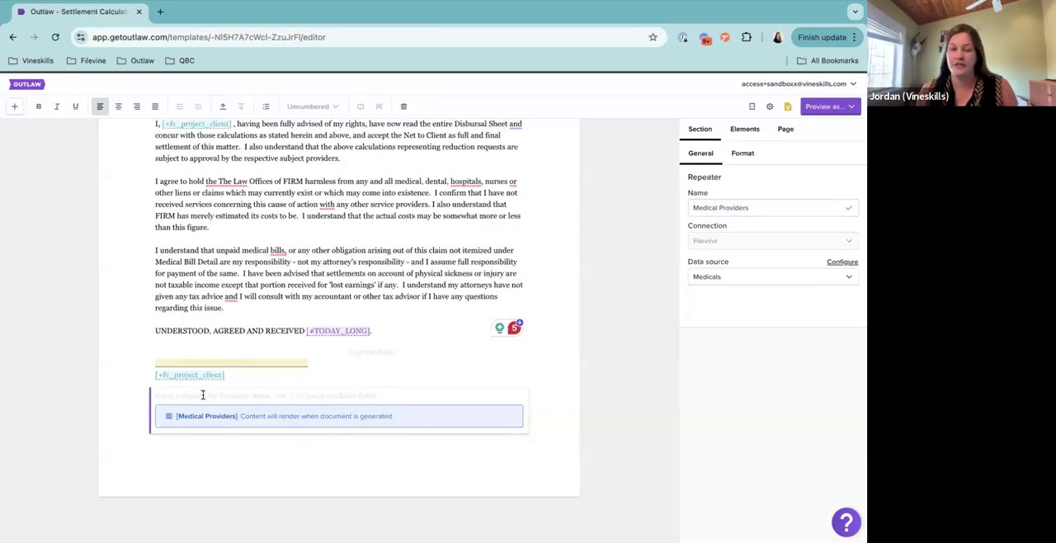
click(391, 354)
text([)
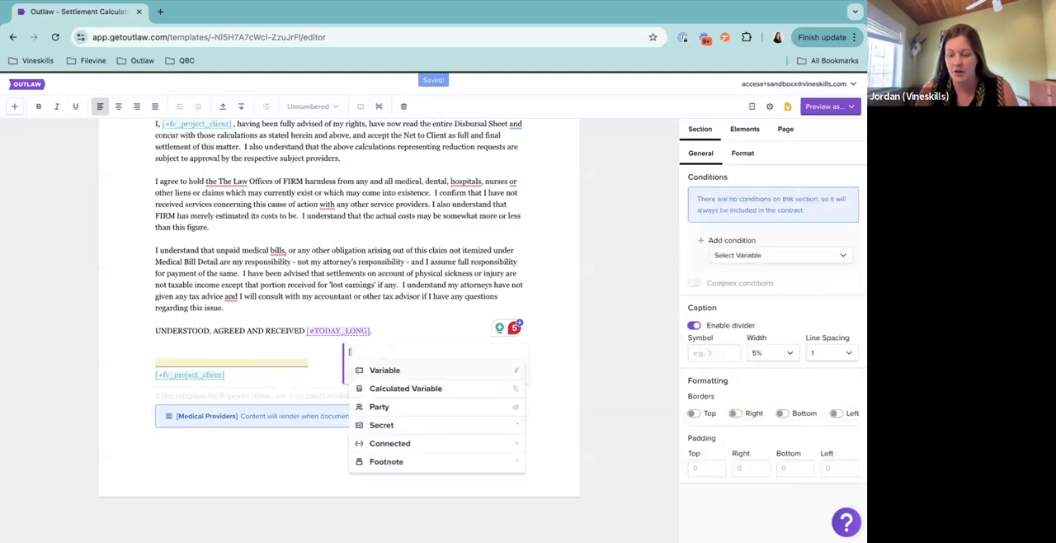
key(BackSpace)
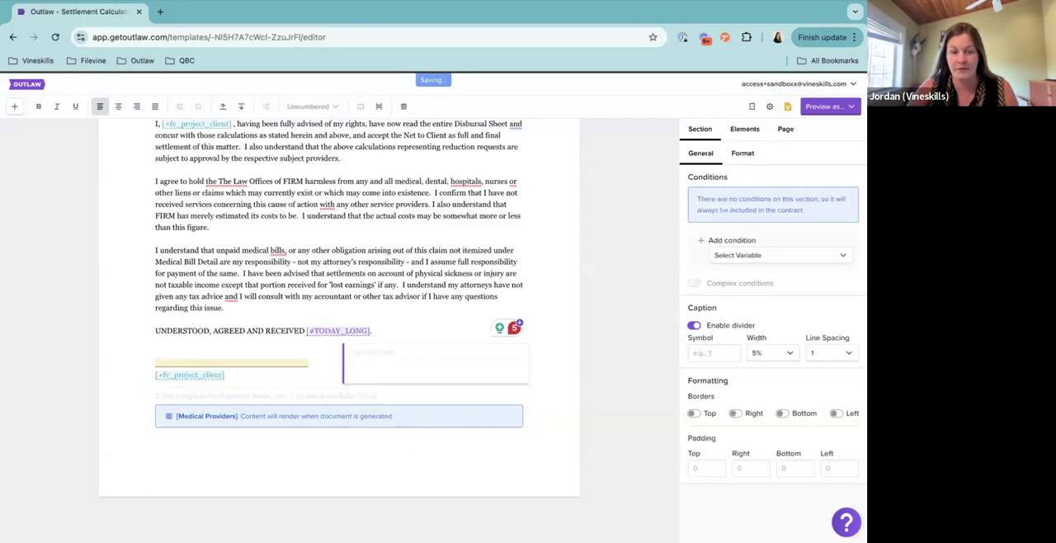
click(263, 396)
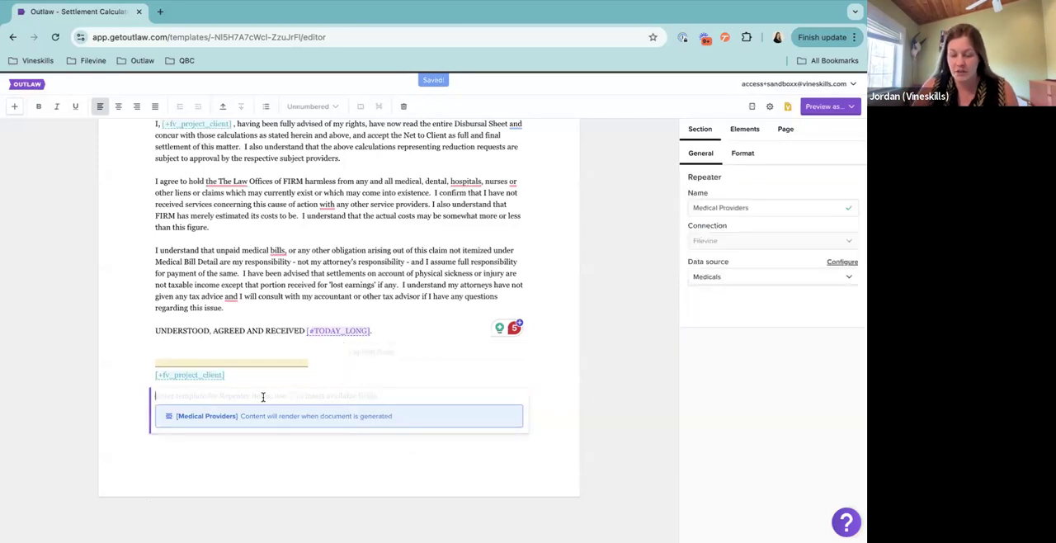
text([)
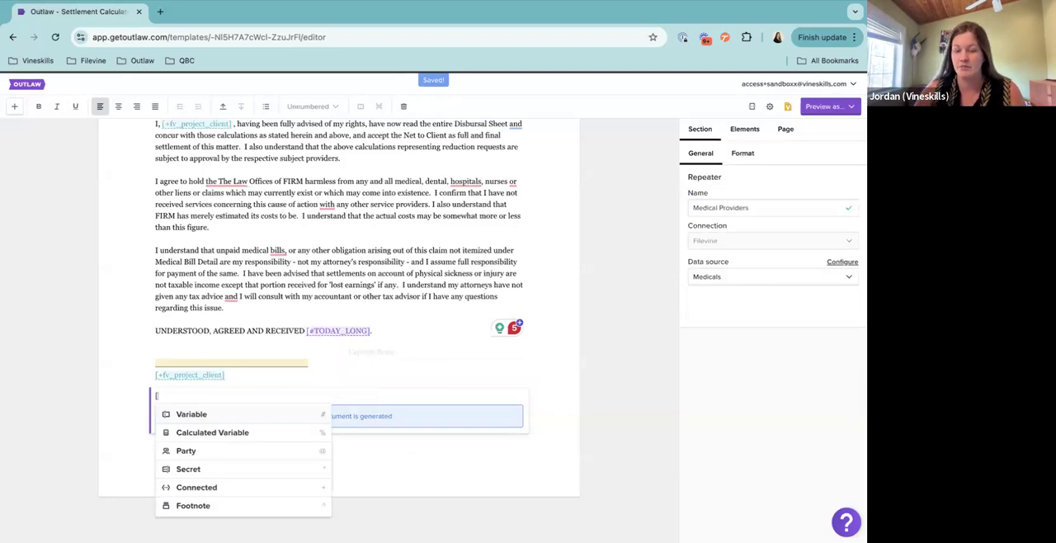
key(BackSpace)
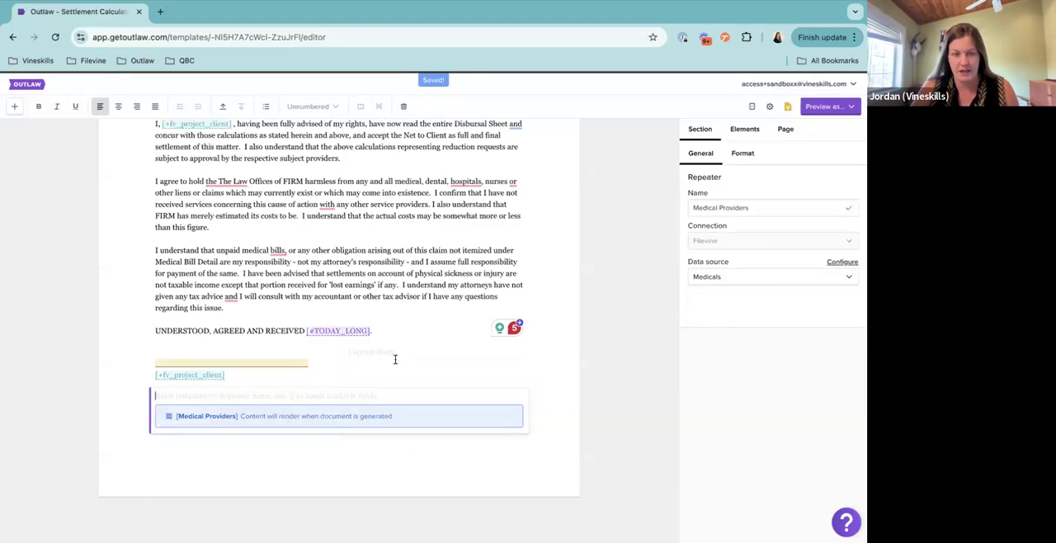
Insert the provider's default full name field, {provider}, as the first line of the Medical Providers repeater template
key(ctrl+plus)
key(ctrl+plus)
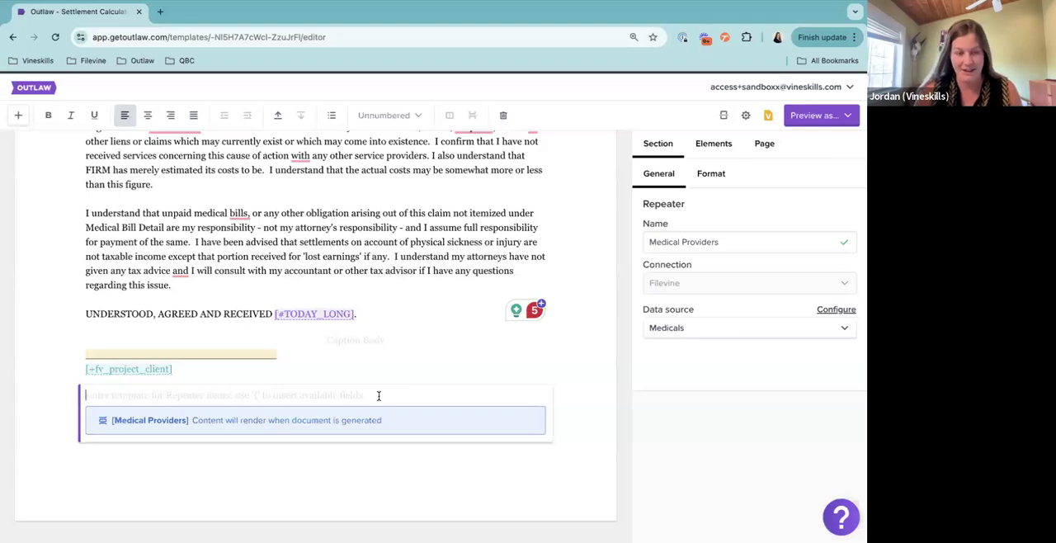
key(ctrl+minus)
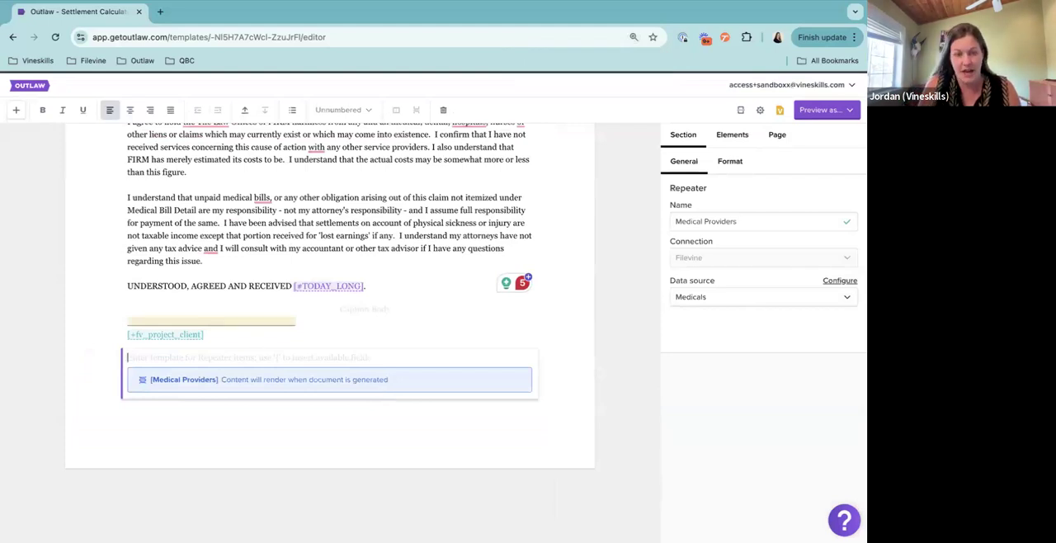
text({)
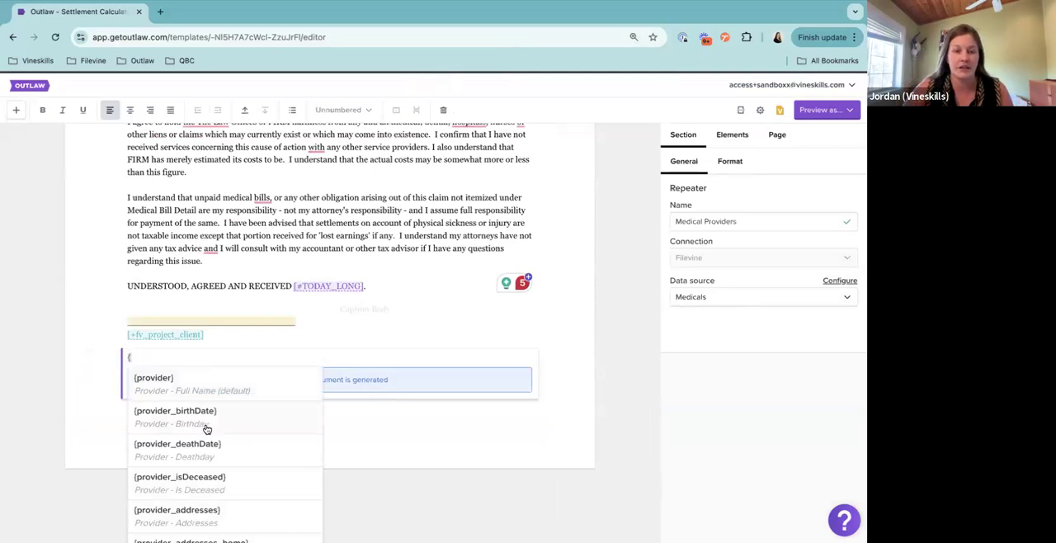
scroll(207, 428, down, 5)
scroll(207, 428, down, 3)
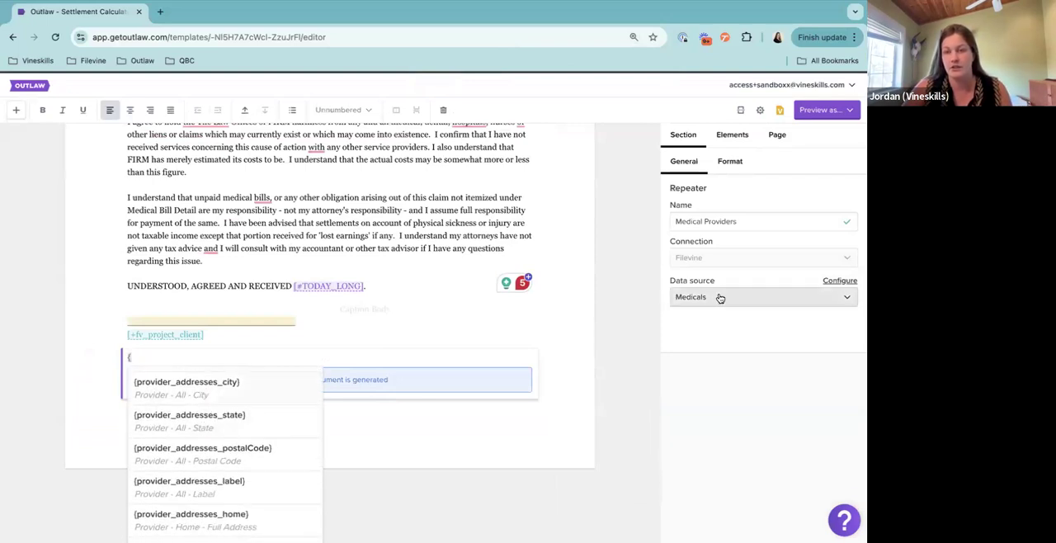
scroll(269, 386, up, 1)
scroll(269, 386, up, 5)
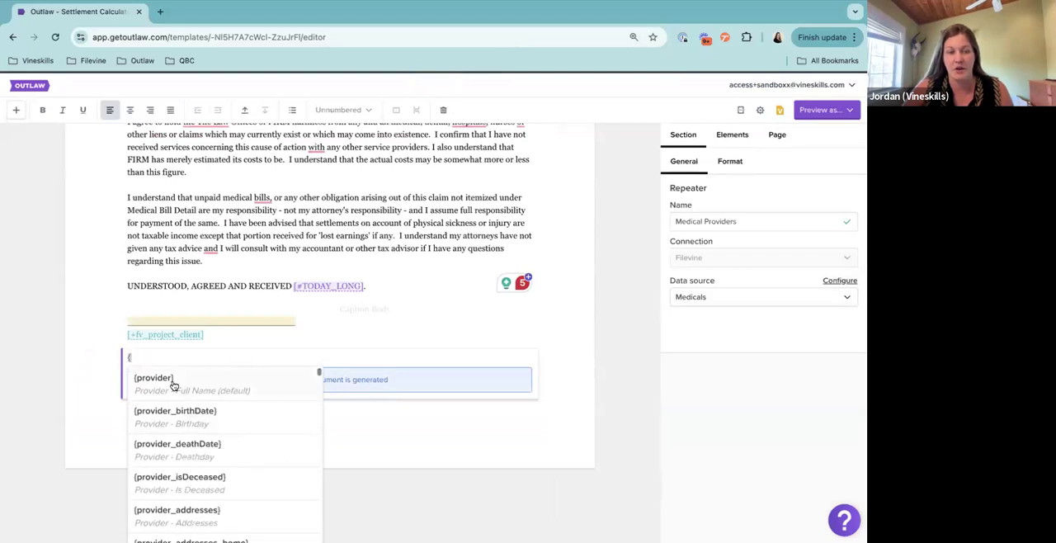
click(215, 385)
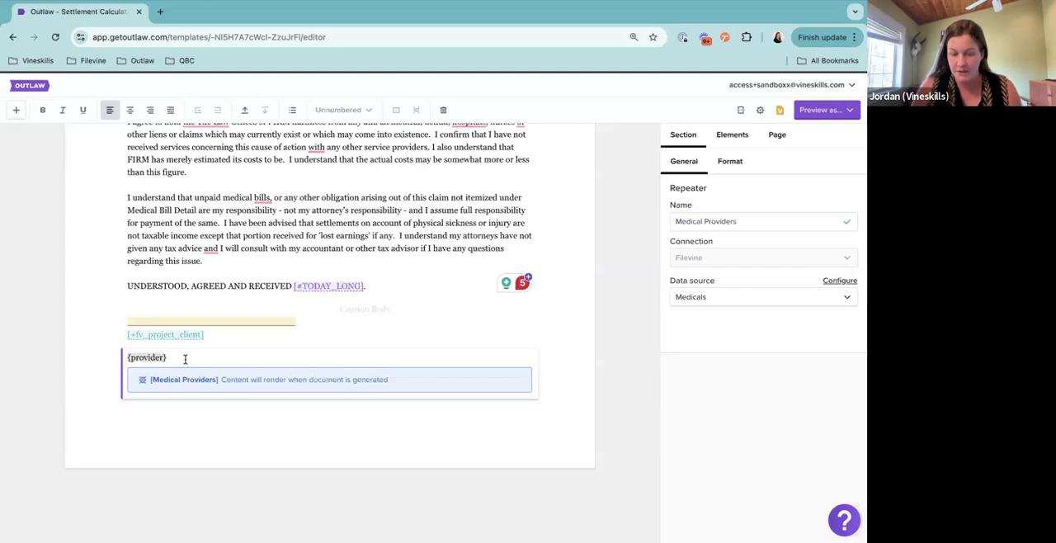
Add a second line to the repeater template with the provider's work address line 1 field, {provider_addresses_work_line1}
key(Return)
text([)
key(BackSpace)
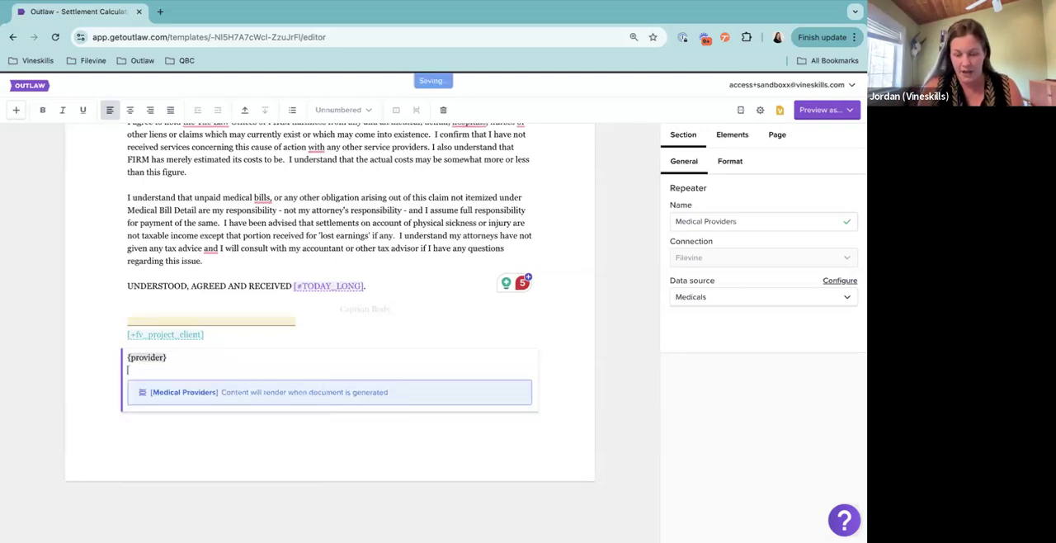
text({)
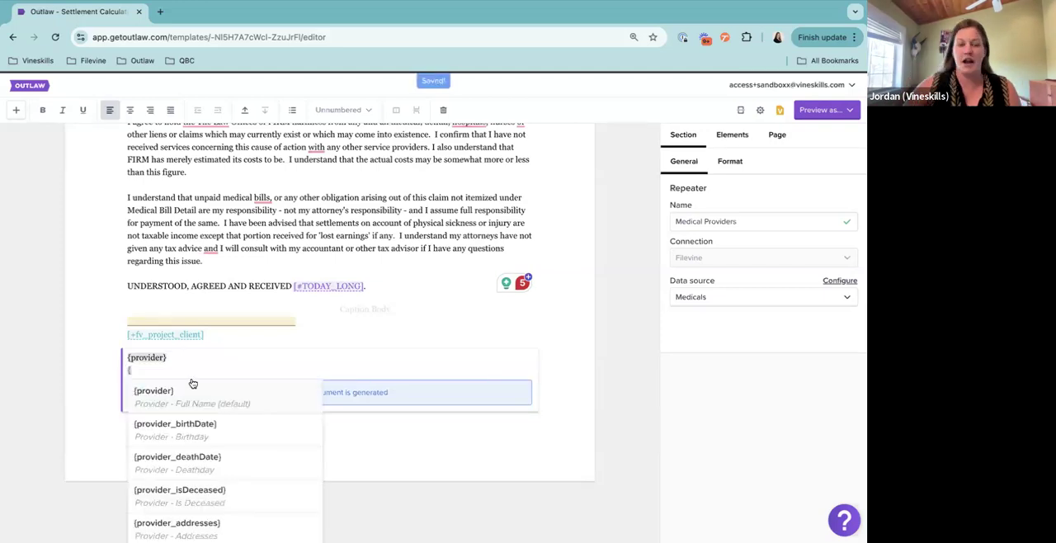
scroll(212, 429, down, 2)
scroll(212, 431, down, 1)
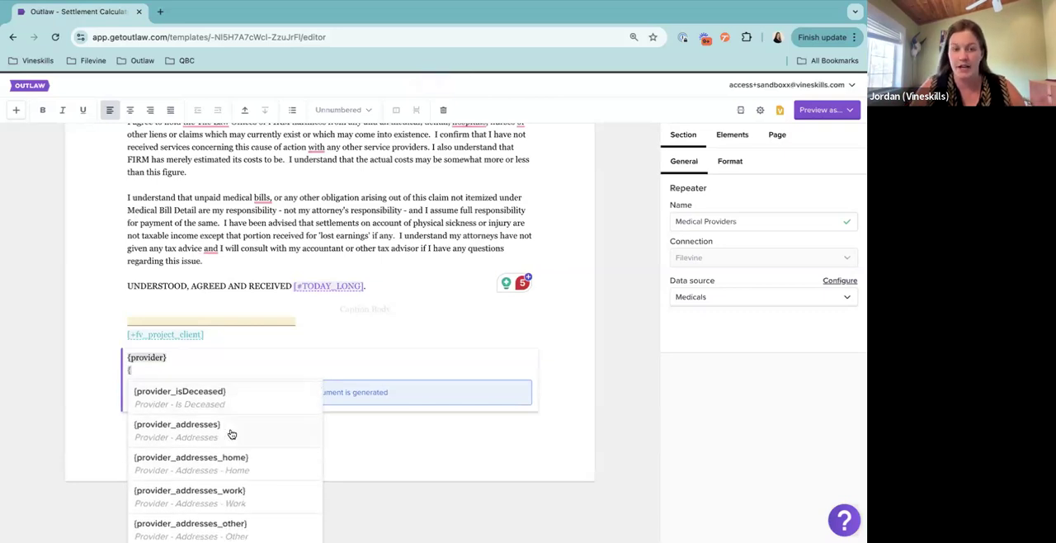
scroll(249, 487, down, 5)
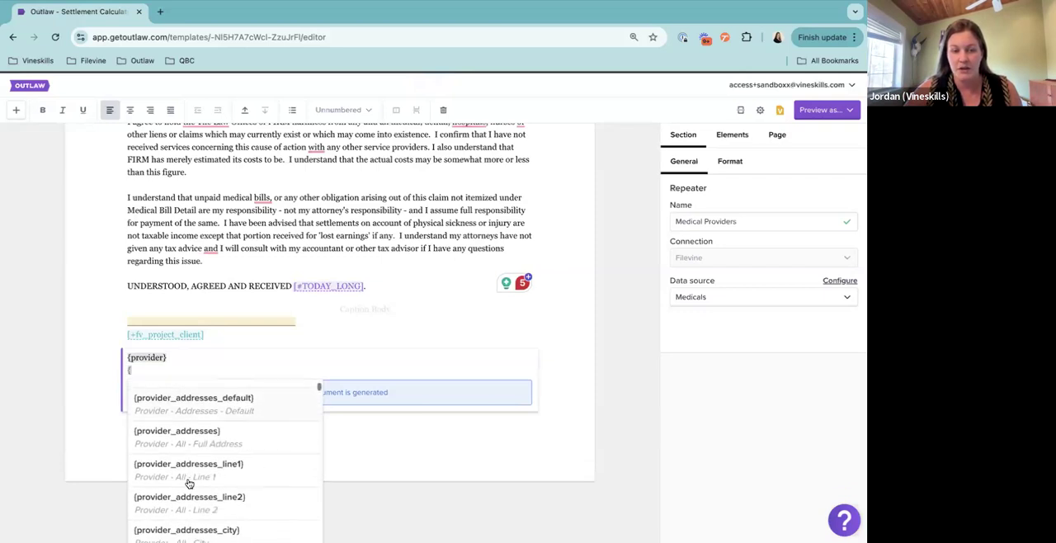
scroll(264, 466, up, 2)
click(219, 449)
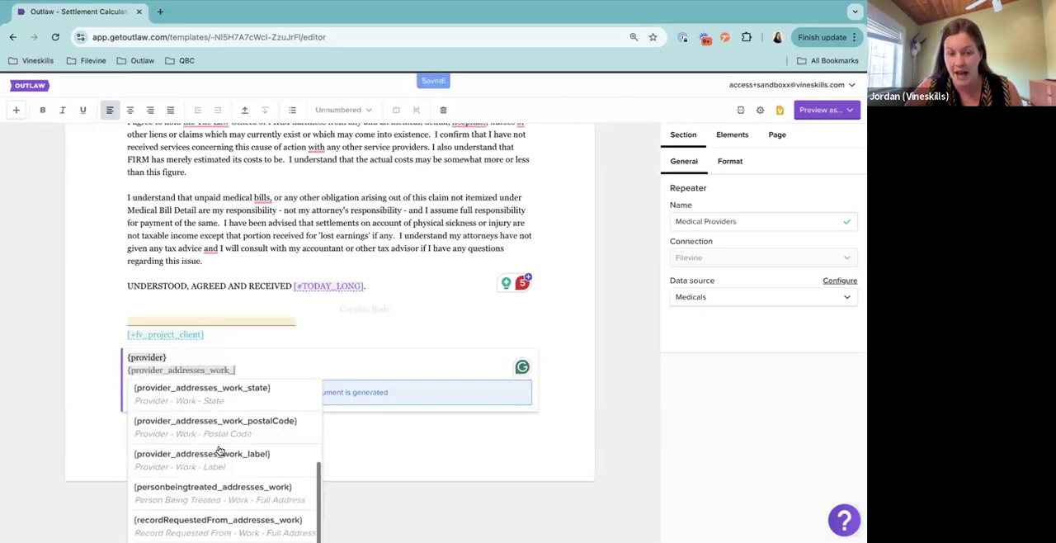
scroll(219, 450, up, 1)
scroll(219, 449, up, 2)
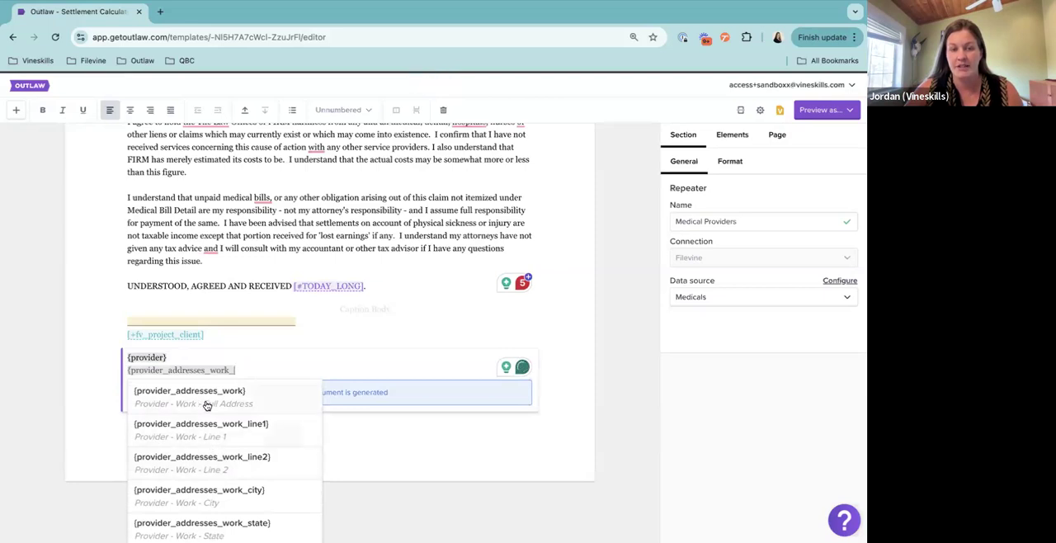
click(239, 435)
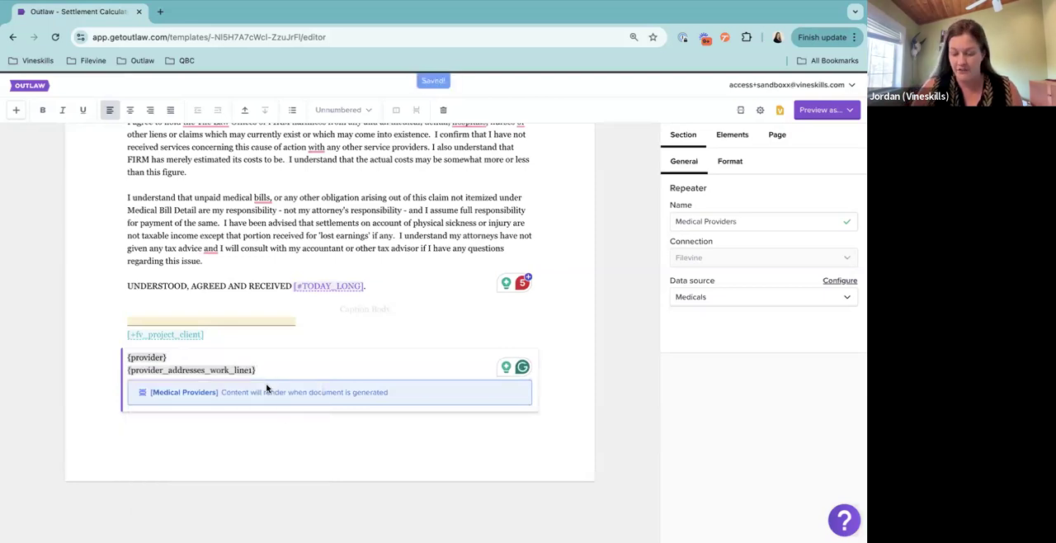
Add a third line to the repeater template with the provider's work address state field, {provider_addresses_work_state}
key(Return)
text({pr)
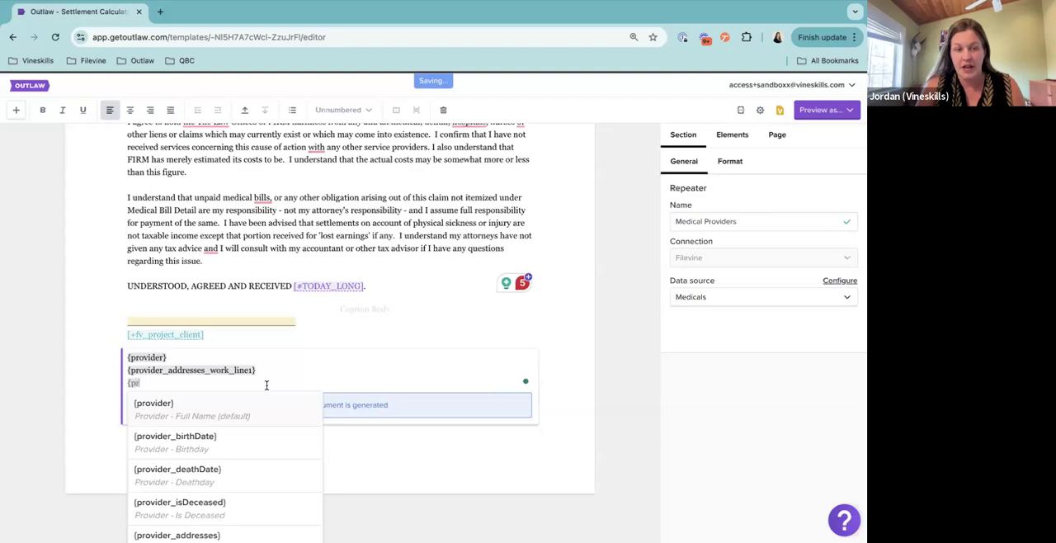
text(ovider)
scroll(261, 490, down, 3)
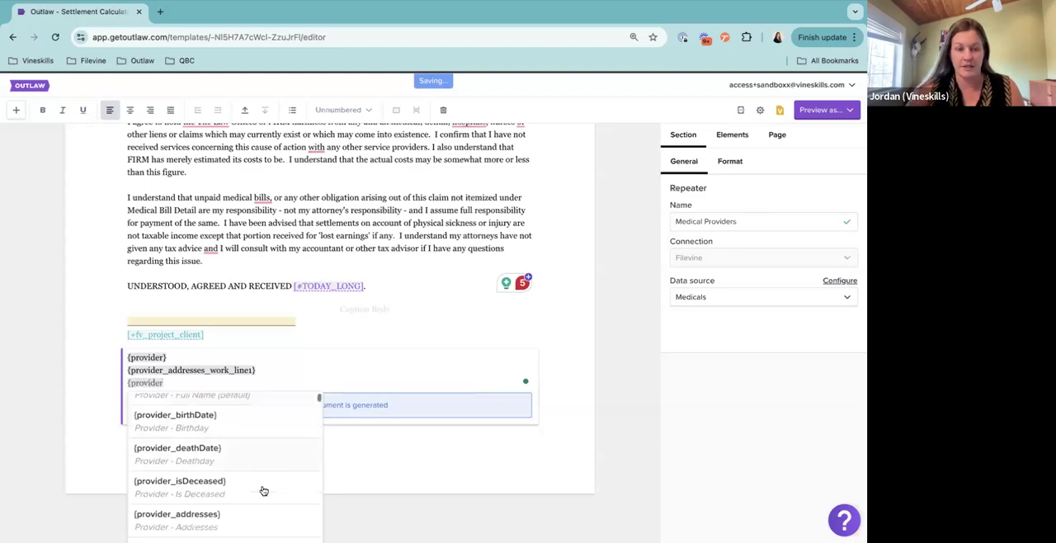
scroll(263, 491, down, 4)
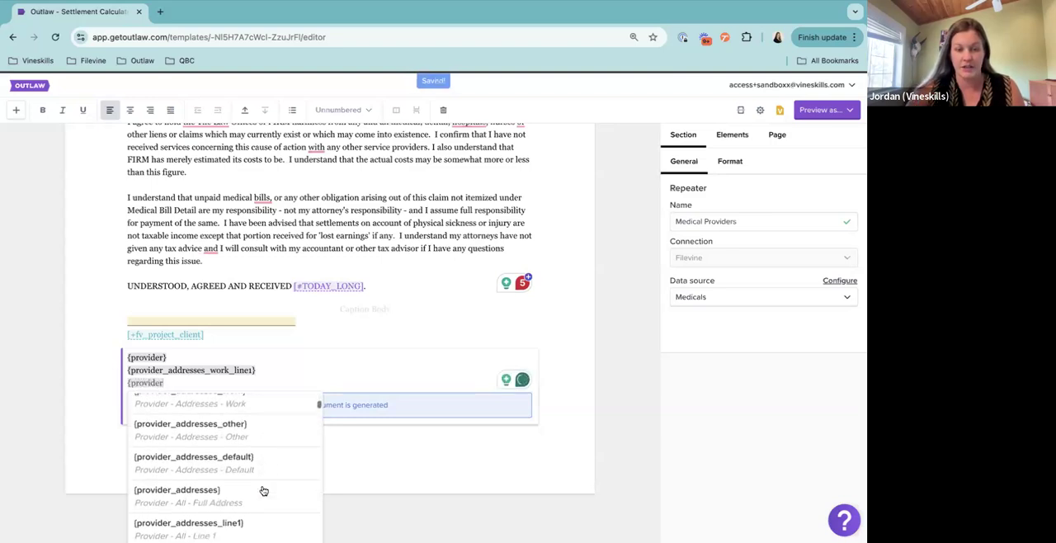
scroll(261, 489, down, 1)
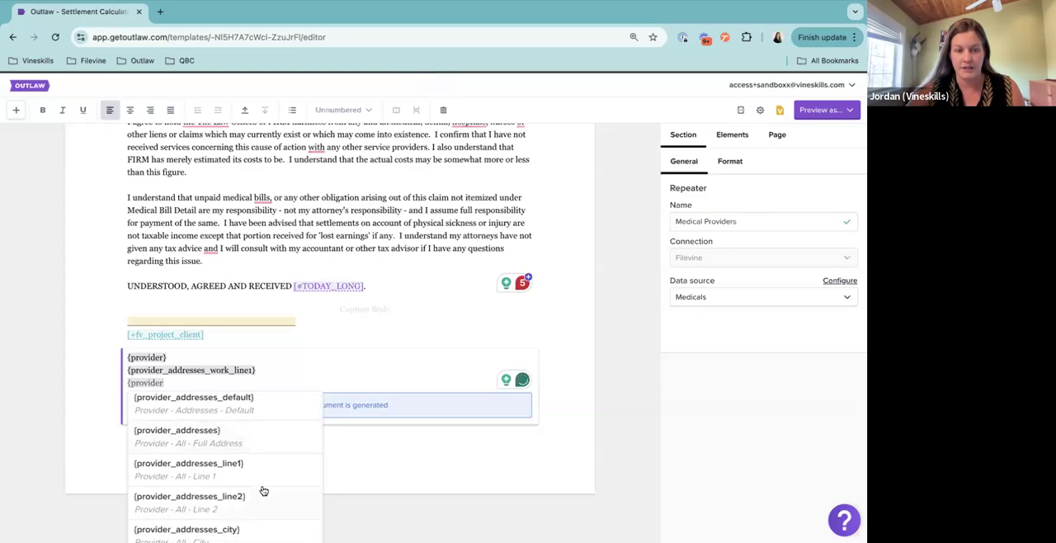
scroll(258, 487, up, 3)
click(256, 476)
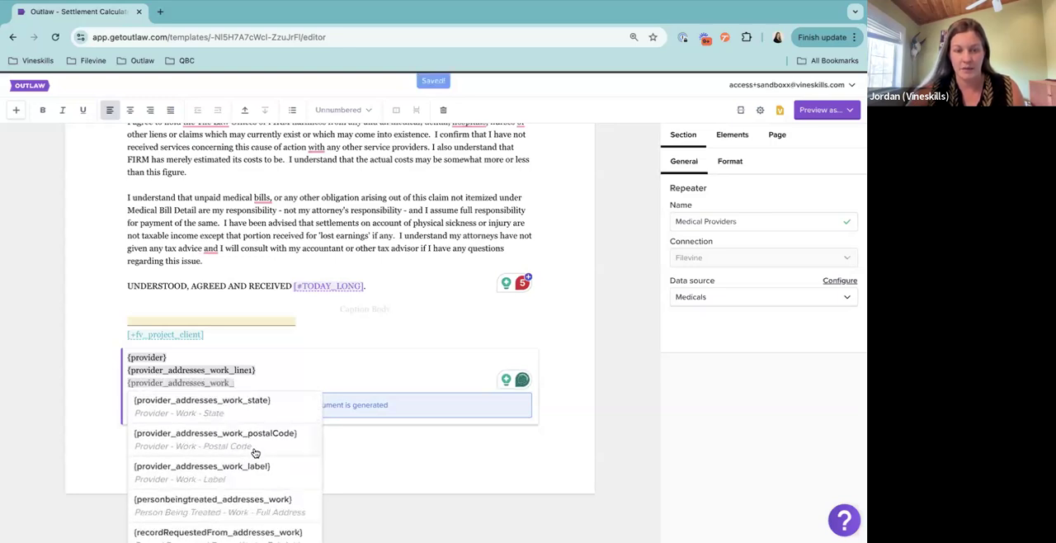
scroll(258, 404, up, 3)
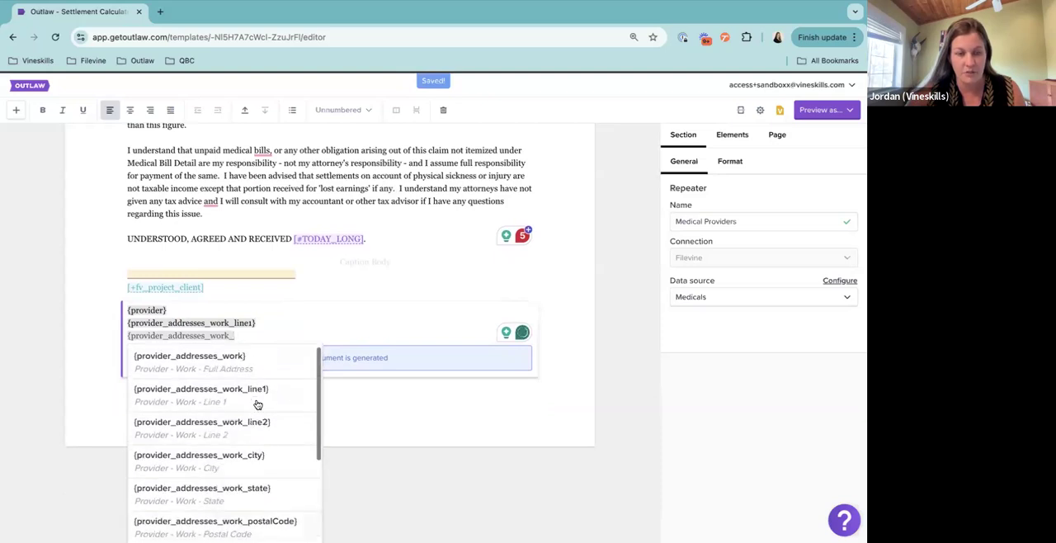
scroll(238, 491, down, 1)
click(234, 493)
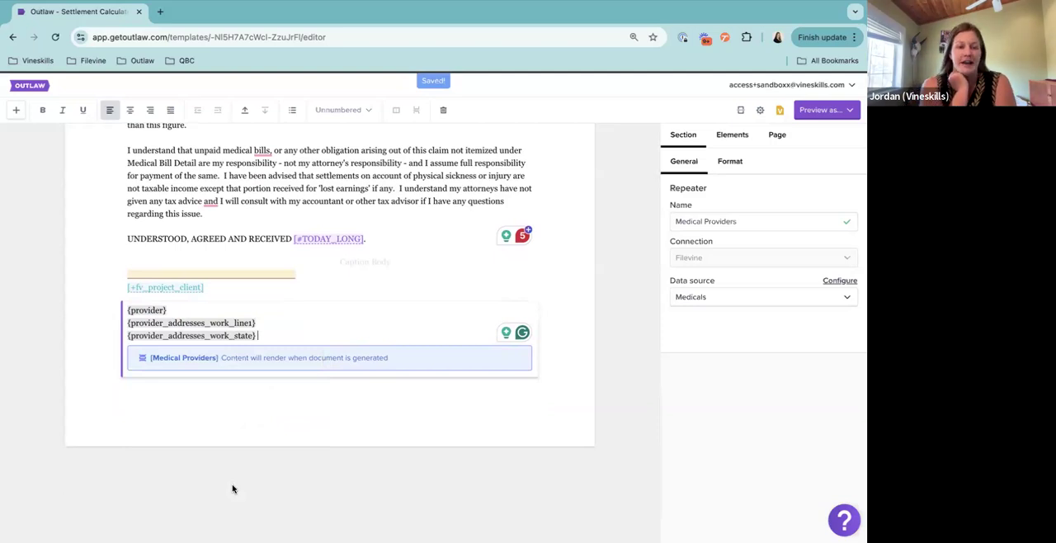
Start a new field on a fourth line of the repeater template and search the field names for "amou"
key(Return)
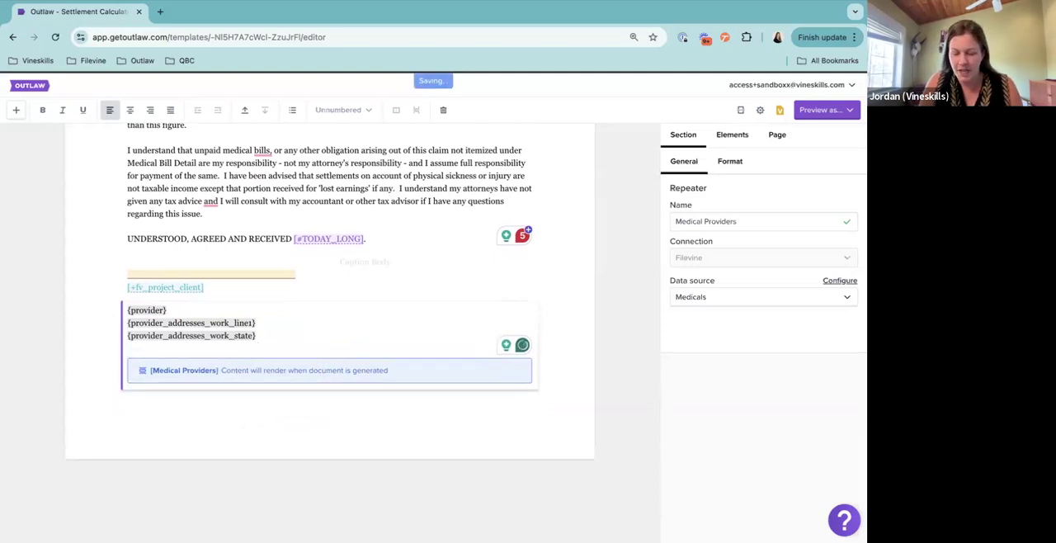
text({)
scroll(210, 470, down, 15)
text(a)
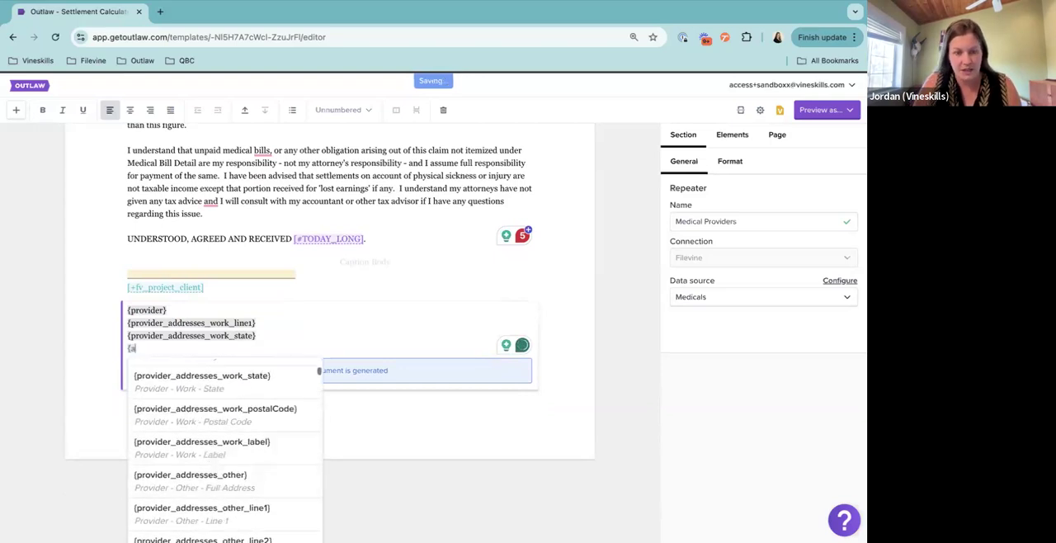
text(mou)
key(BackSpace)
key(BackSpace)
key(BackSpace)
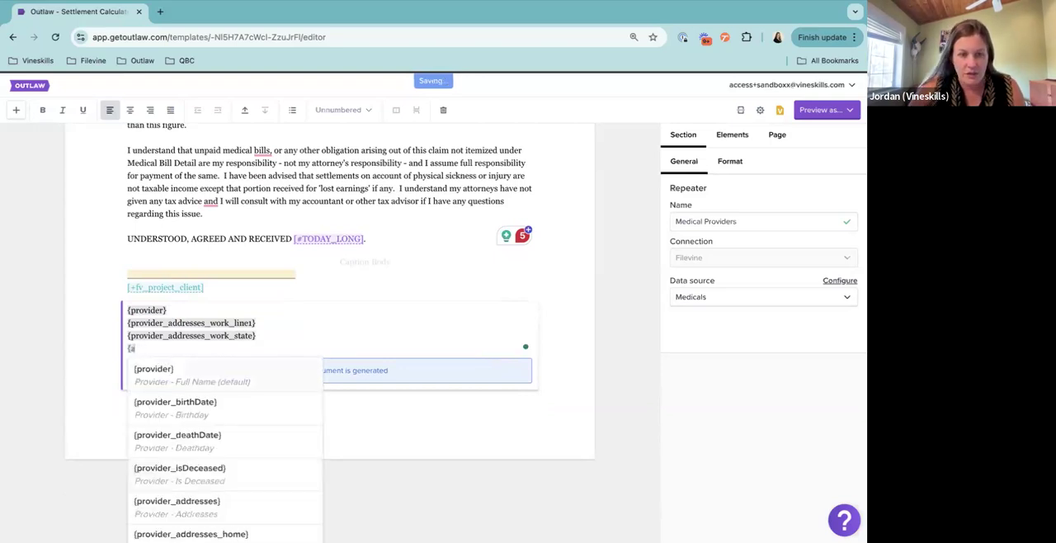
Look through the available repeater fields for one that holds the medical bill amount
scroll(209, 481, down, 5)
scroll(212, 472, down, 5)
scroll(213, 472, down, 10)
scroll(212, 472, down, 10)
scroll(212, 472, down, 10)
scroll(212, 472, down, 10)
scroll(493, 413, down, 3)
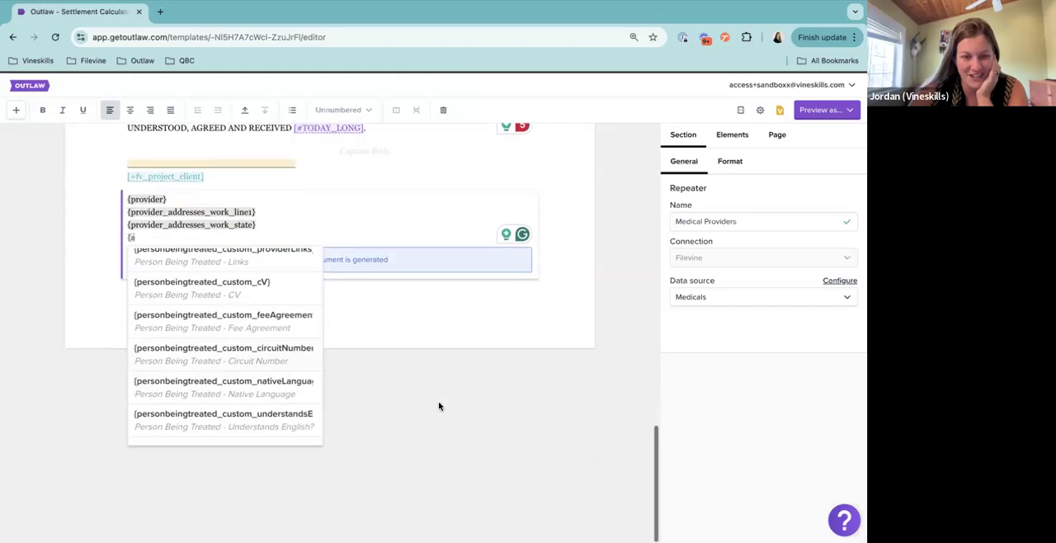
scroll(192, 311, down, 10)
scroll(194, 311, down, 3)
Insert the Medicals original balance field, {originalBalance}, on the fourth line of the repeater template
key(BackSpace)
text(ori)
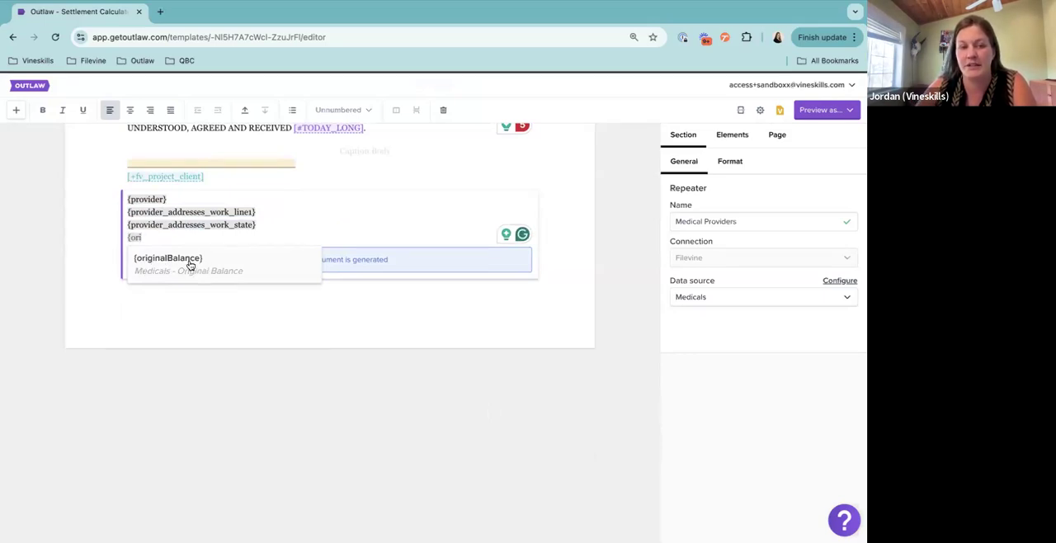
click(187, 262)
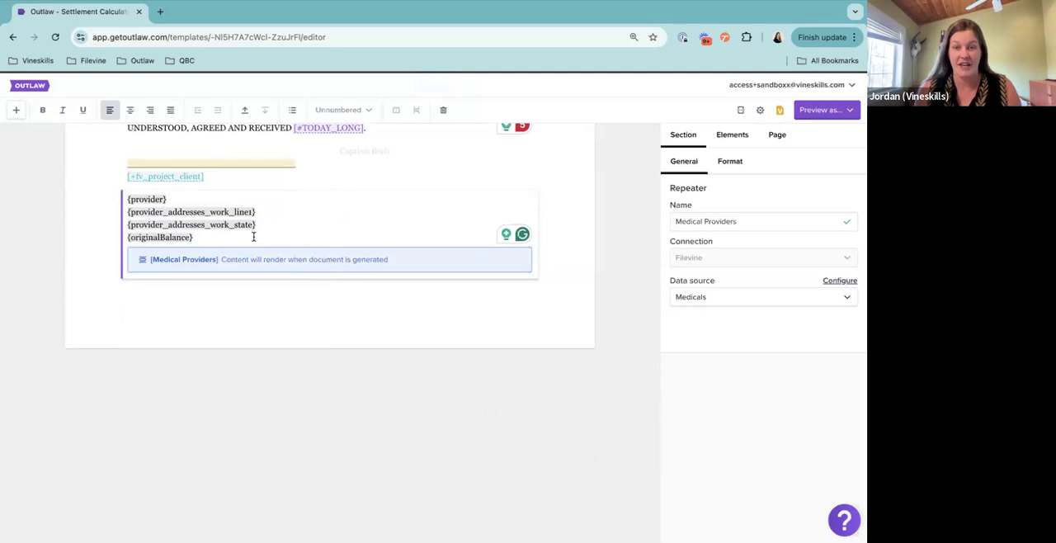
Add the label "Amount:" in front of the {originalBalance} field in the repeater template
key(Home)
text(Or)
text(i{original)
key(BackSpace)
key(BackSpace)
key(BackSpace)
key(BackSpace)
key(BackSpace)
key(BackSpace)
key(BackSpace)
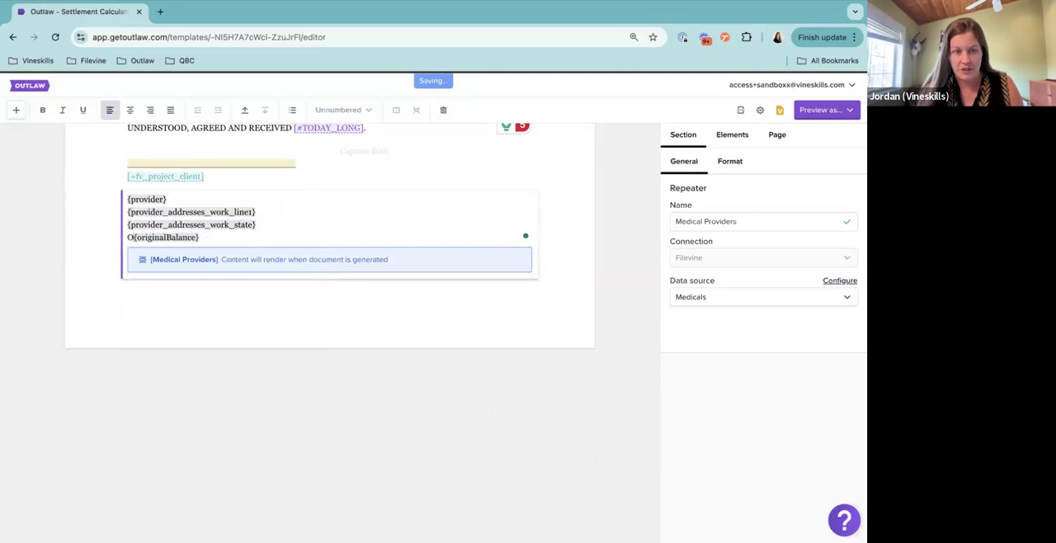
text(A)
text(mount:)
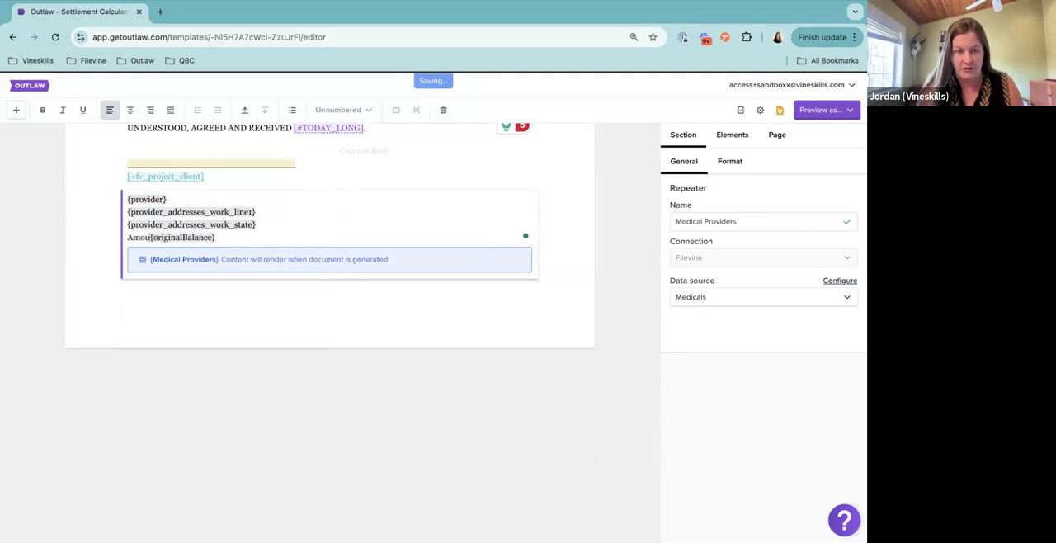
Add the label "Provider:" in front of the {provider} field on the first line of the repeater template
click(196, 199)
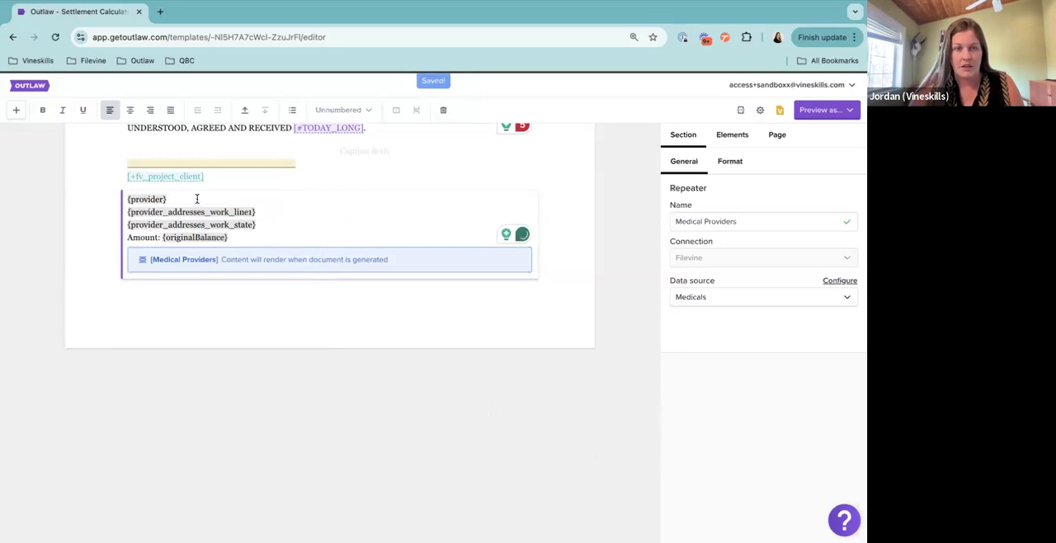
key(Home)
text(Provie)
key(BackSpace)
text(der)
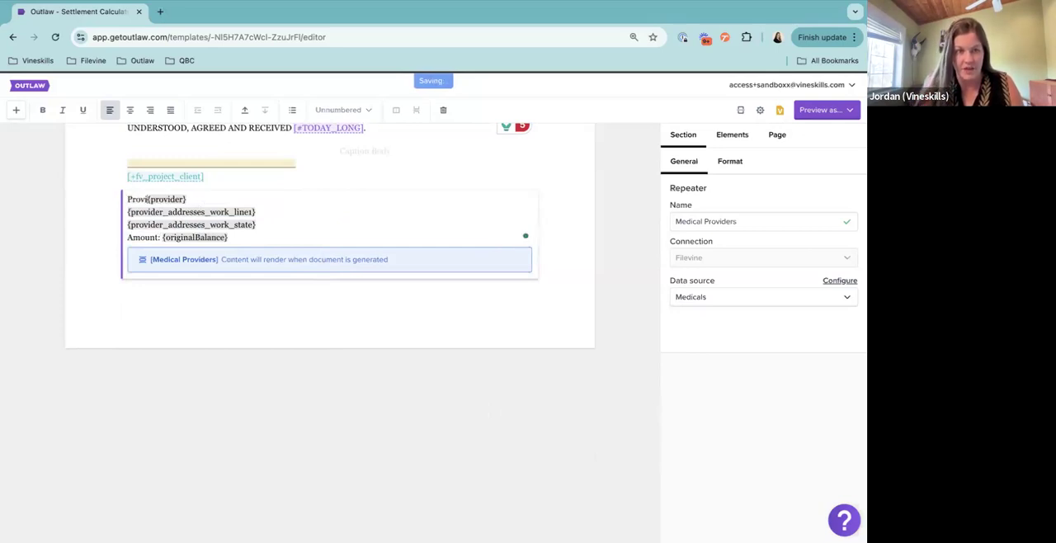
text(:)
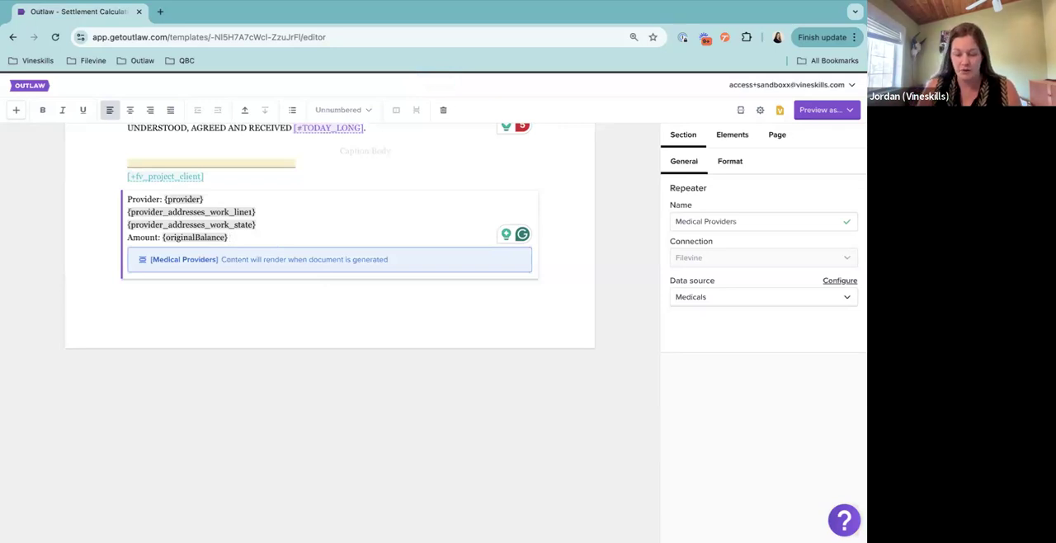
Add a line of free sample text, "laskdjflakdjflkjasldfkjalksjf", below the Amount line of the repeater template
key(Return)
text(laskdjflakdjflkjasldfkjalksjf)
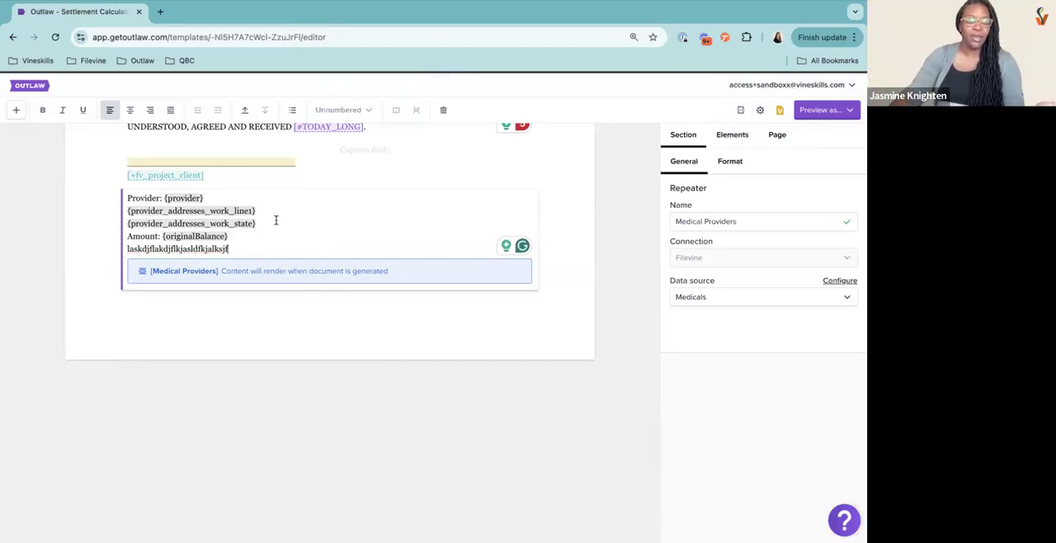
Add a line below the sample text with the connected client full name element, [+fv_project_client]
scroll(276, 219, up, 1)
scroll(276, 219, up, 1)
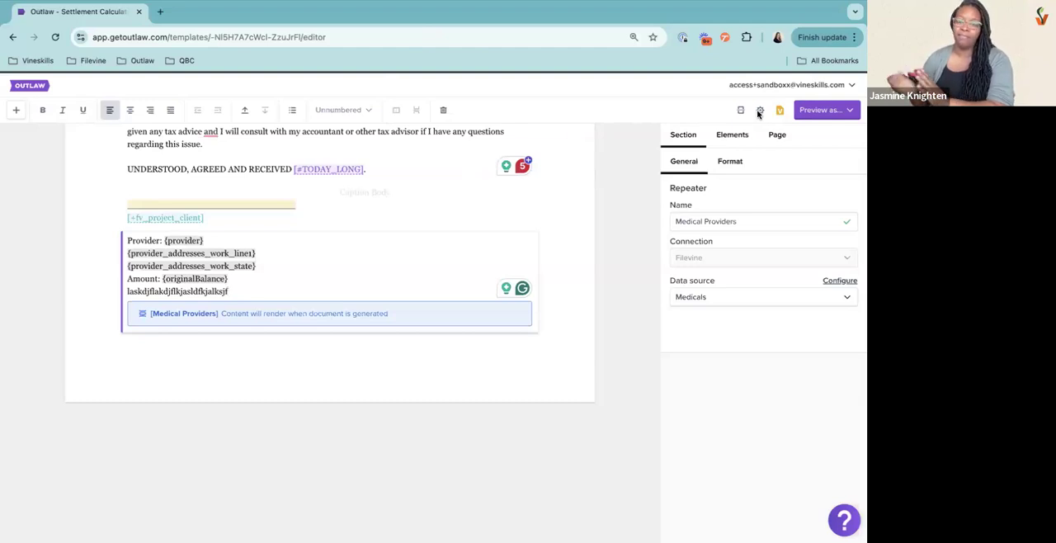
click(244, 289)
key(Return)
text([+project_client.)
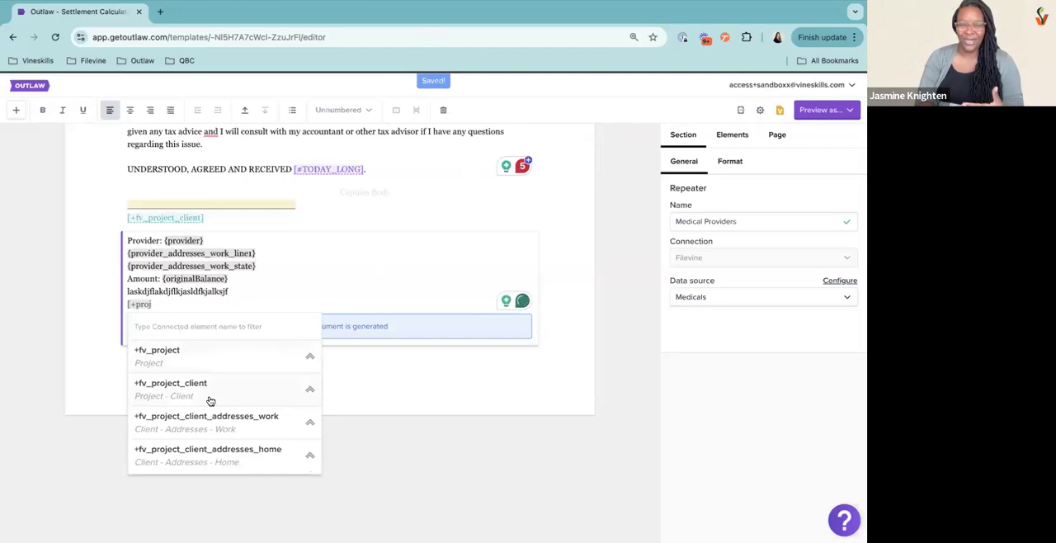
click(208, 398)
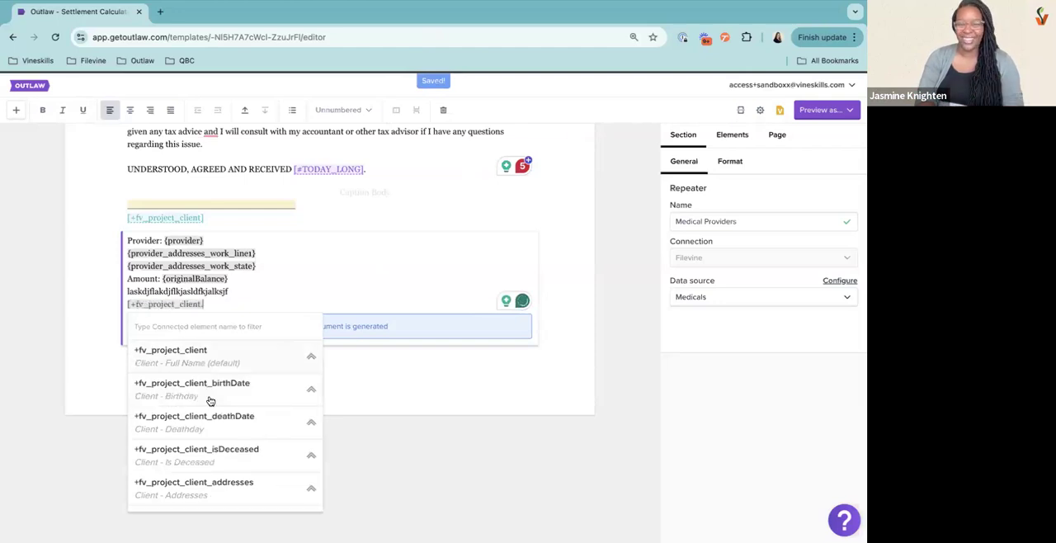
click(206, 361)
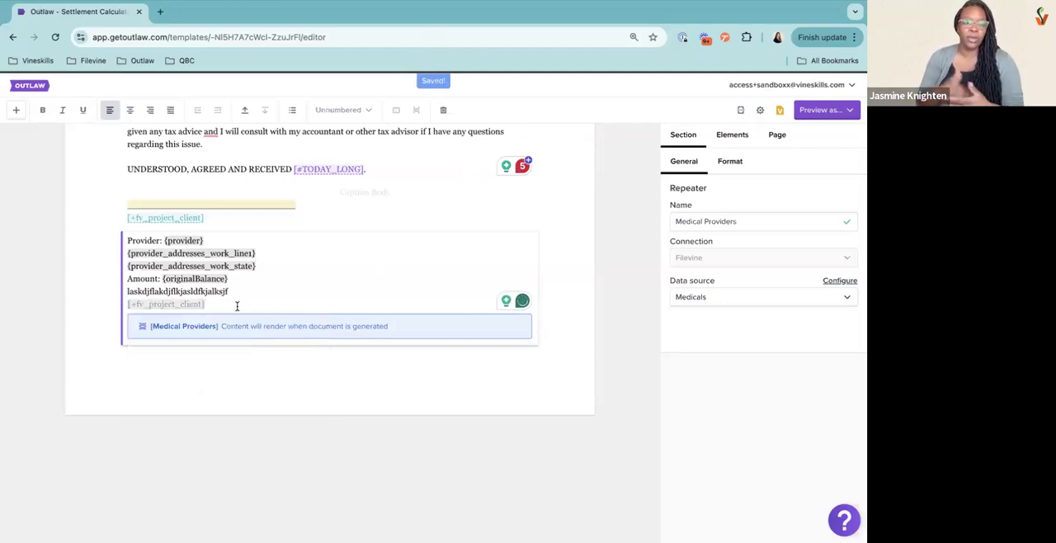
Add the label "Client:" in front of the [+fv_project_client] element in the repeater template
text(c)
key(BackSpace)
text(Client)
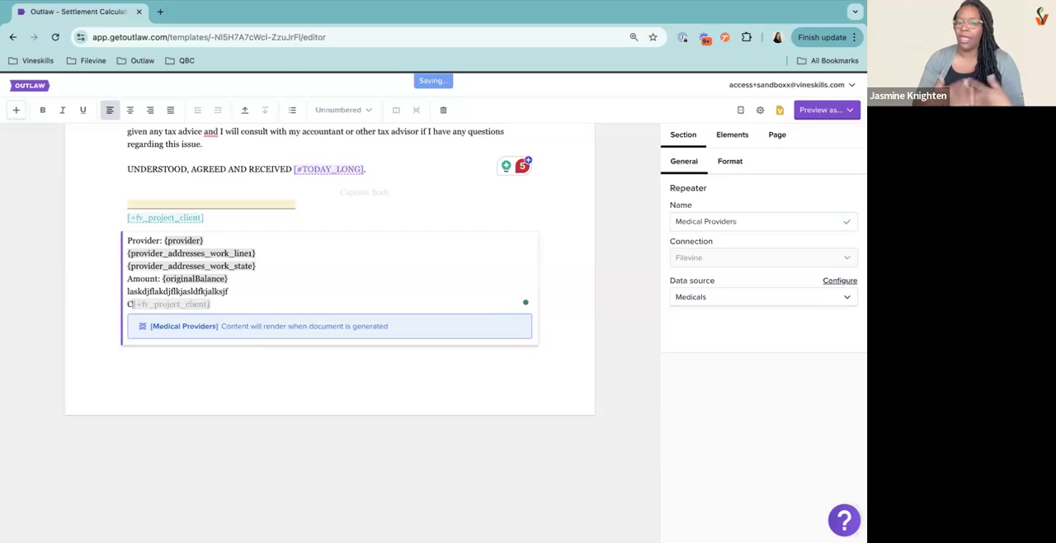
text(:)
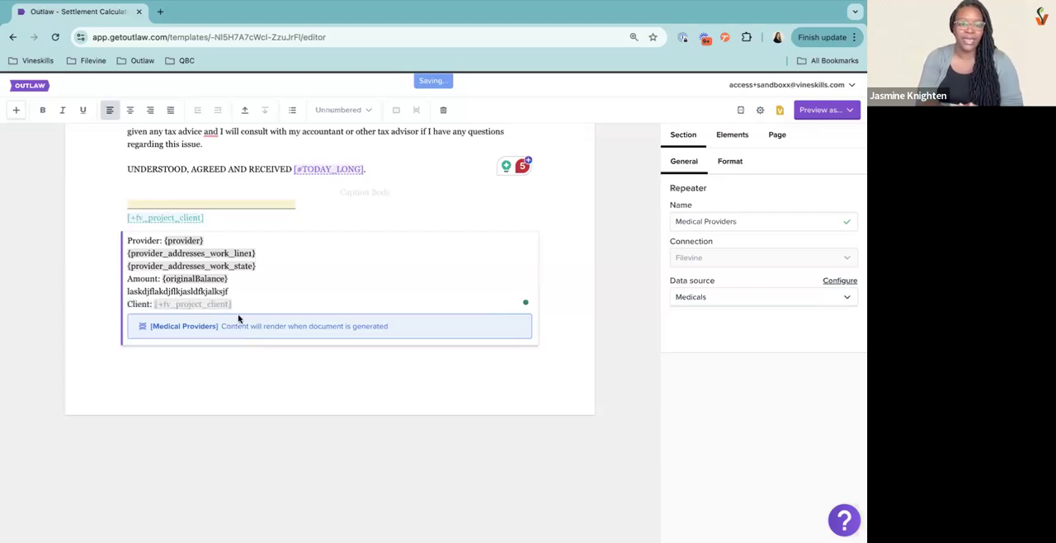
click(373, 190)
click(265, 297)
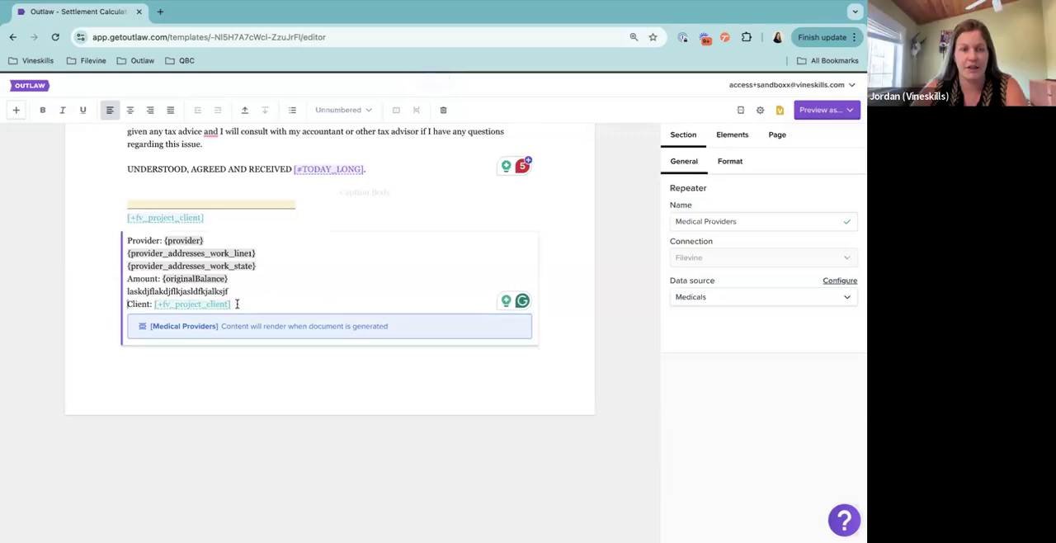
Compare the element types offered for a square bracket with the repeater fields offered for a curly bracket after the client element
drag(237, 304, 156, 311)
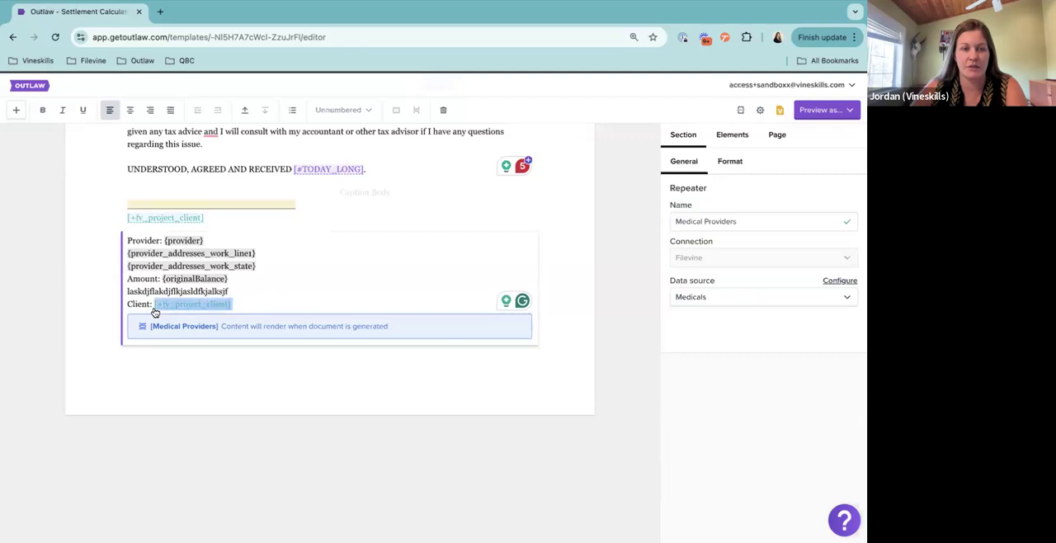
click(240, 280)
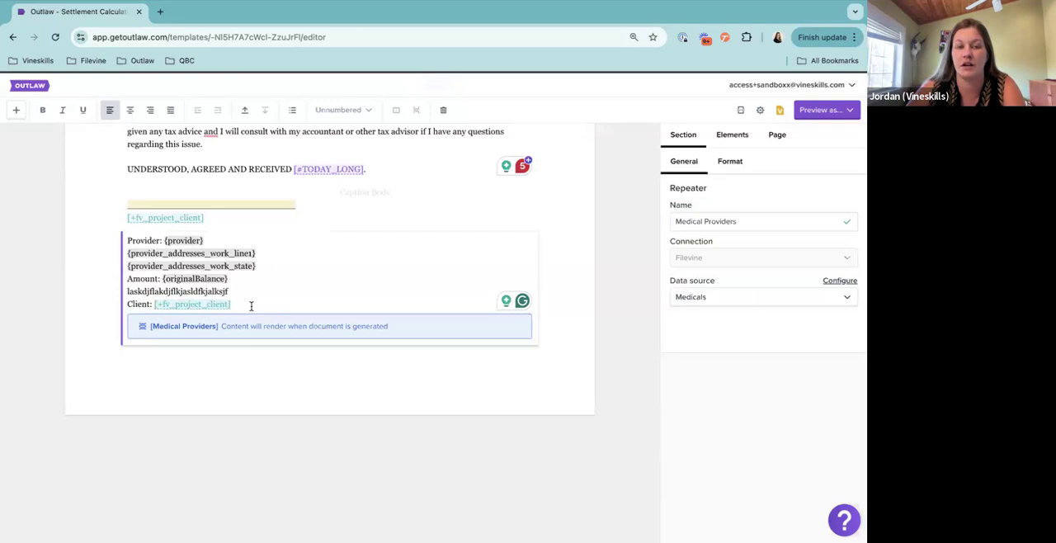
text([)
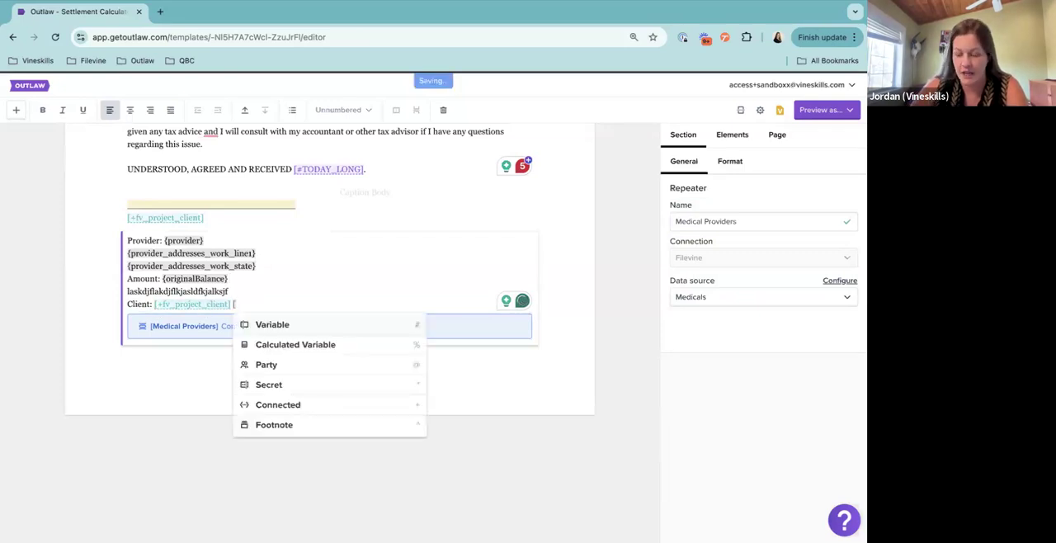
key(BackSpace)
text({)
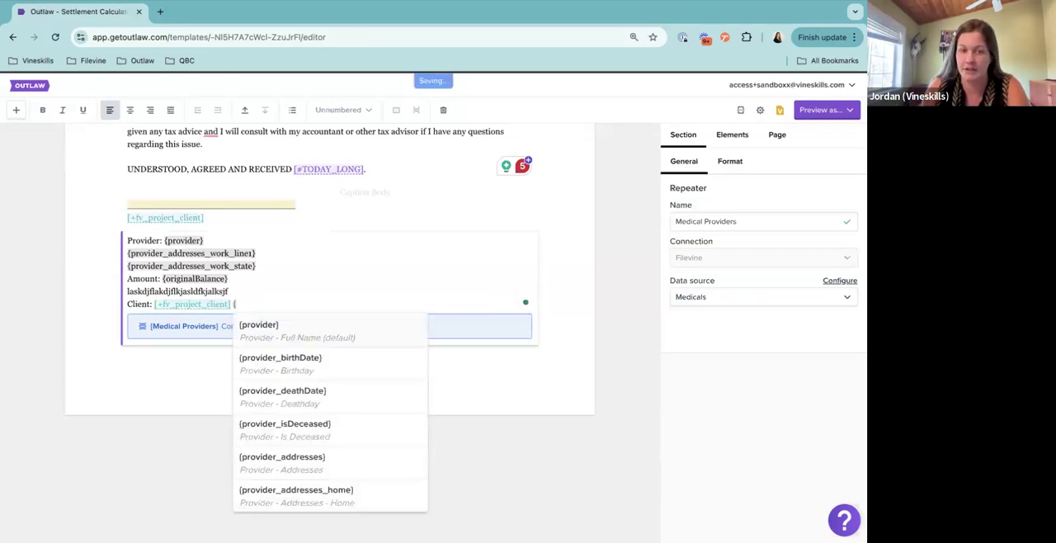
key(BackSpace)
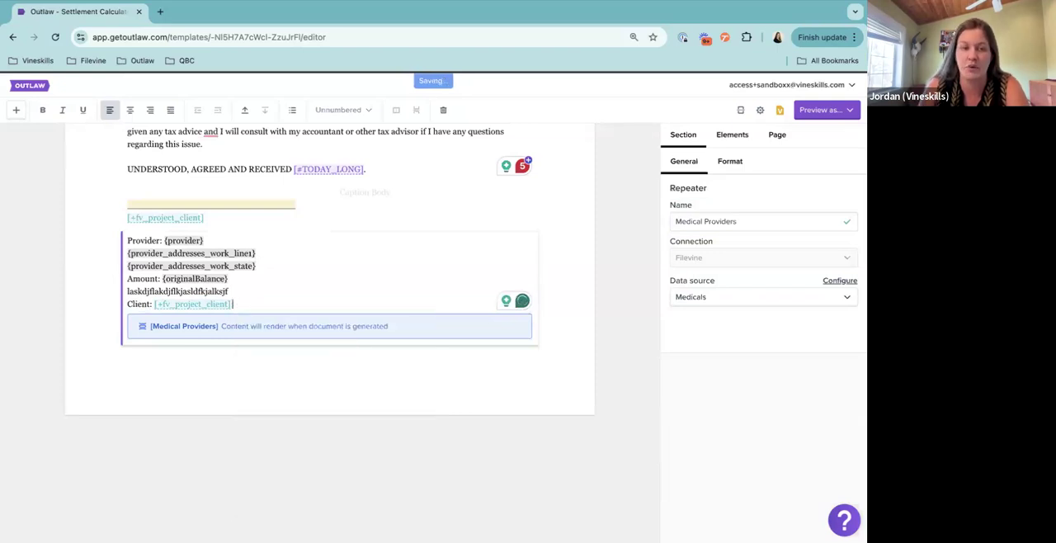
Edit the template's Filevine connection, paste the project's ID as the Proofing ID, and update the connection
click(760, 110)
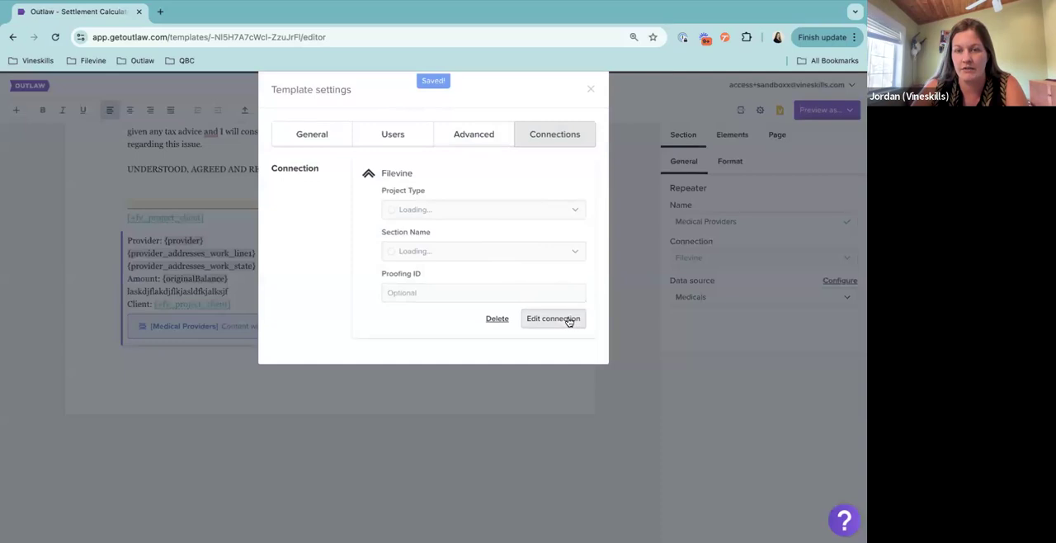
click(568, 322)
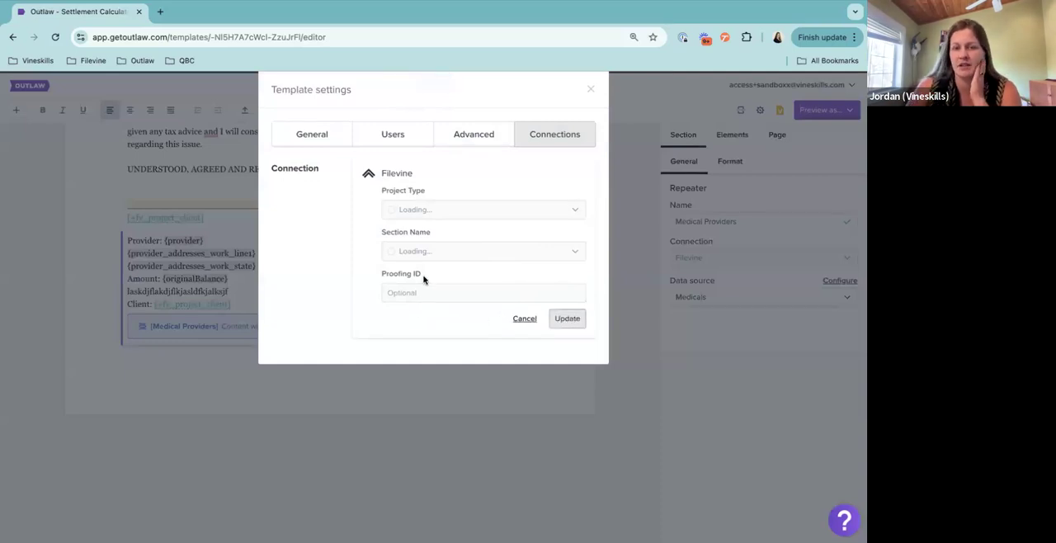
click(426, 289)
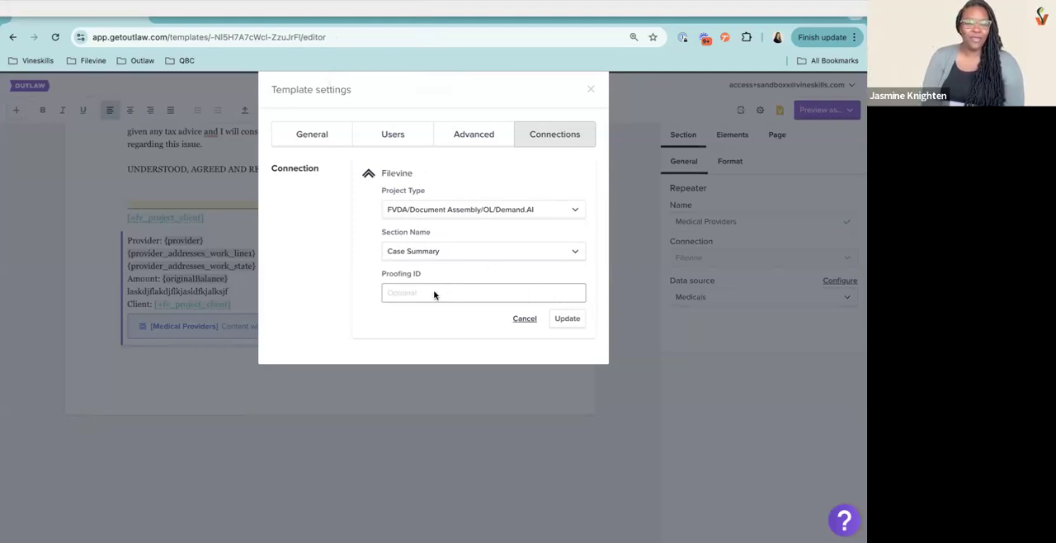
text(991038248)
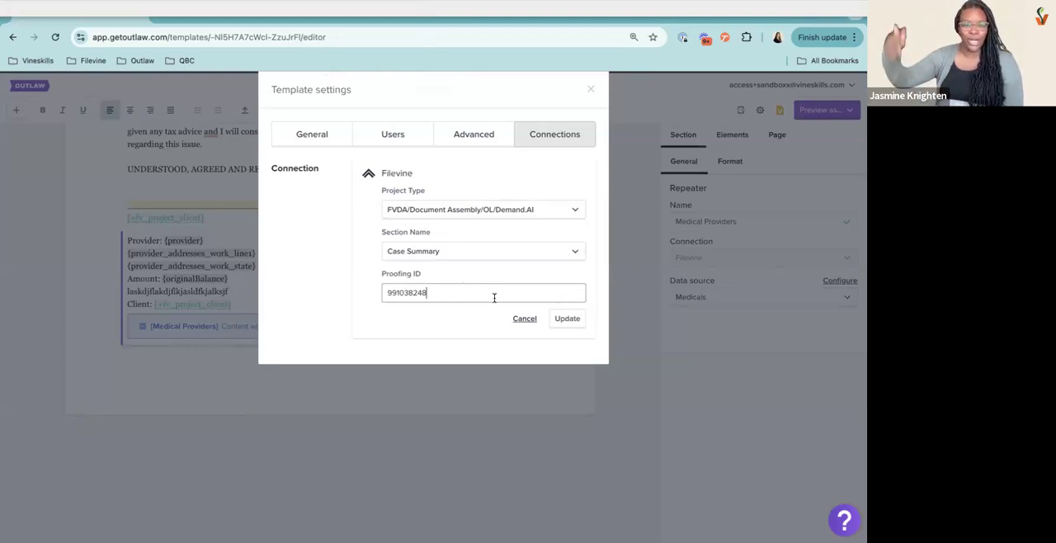
click(567, 322)
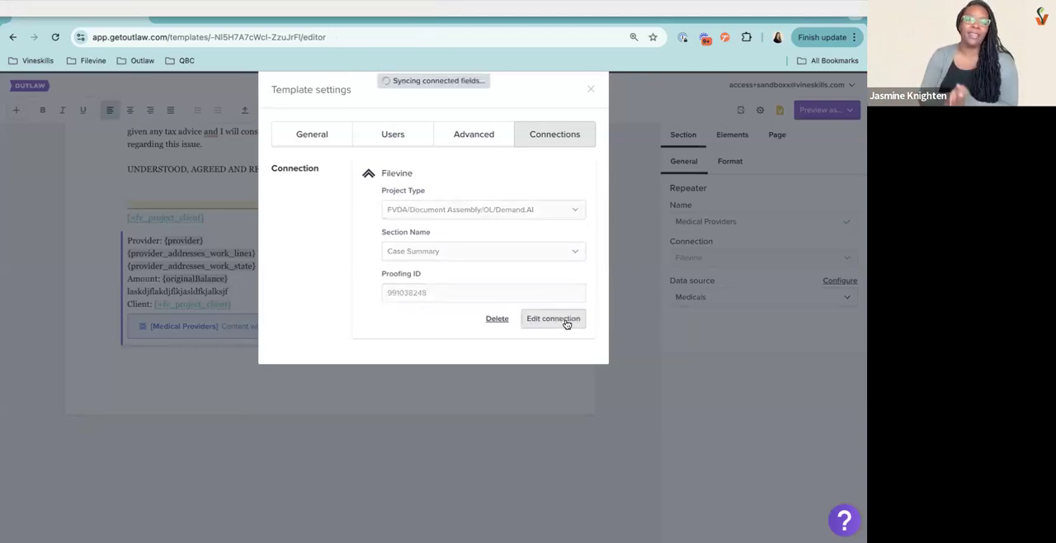
click(588, 92)
Preview the settlement statement document and close the preview
scroll(443, 219, up, 3)
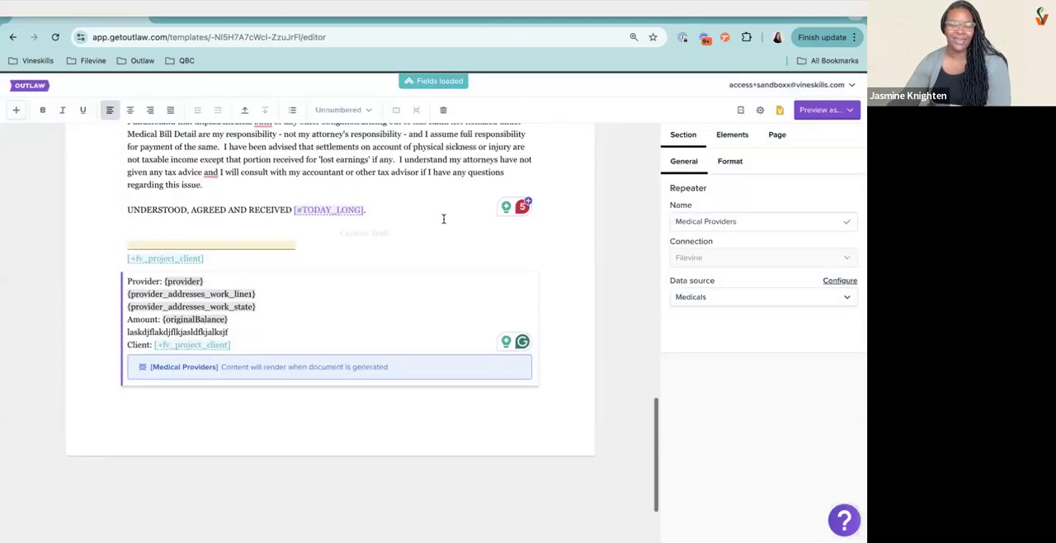
click(813, 113)
click(779, 148)
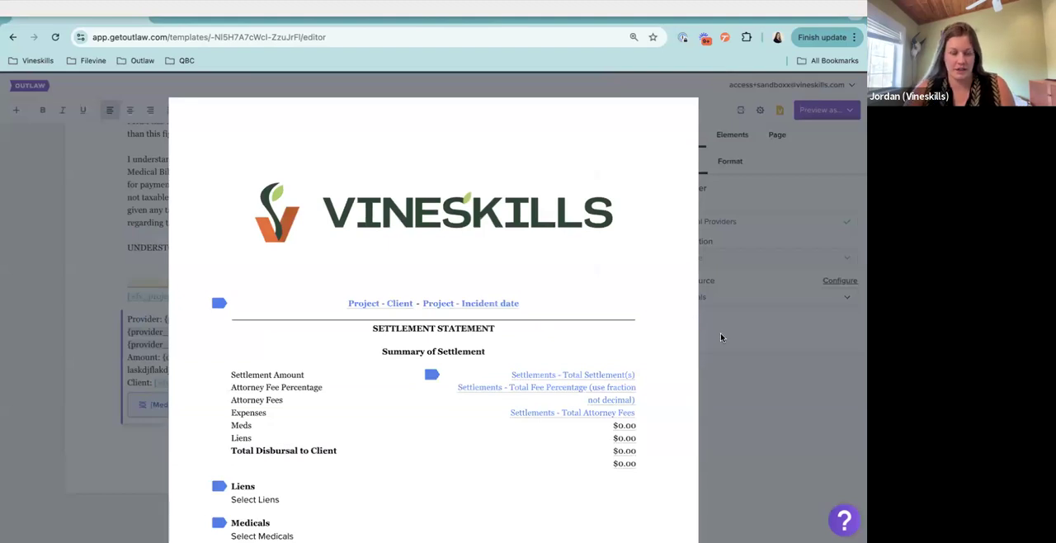
click(753, 374)
Delete the connected elements +fv_casesummary_leadAttorney, +fv_casesummary_leadAttorney_fromCompany and +fv_intakeandloss_incidentDate from the template
click(730, 135)
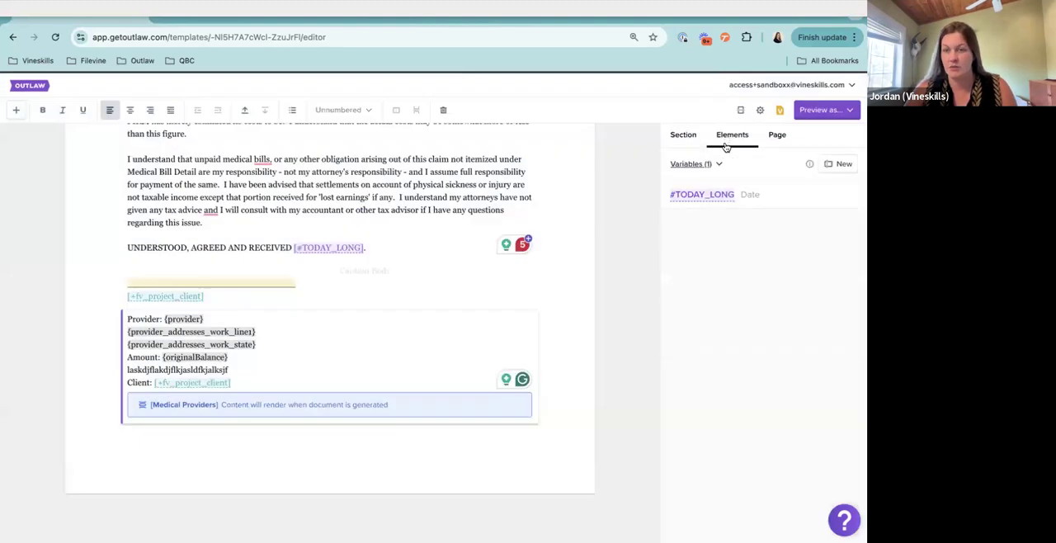
click(698, 165)
click(711, 298)
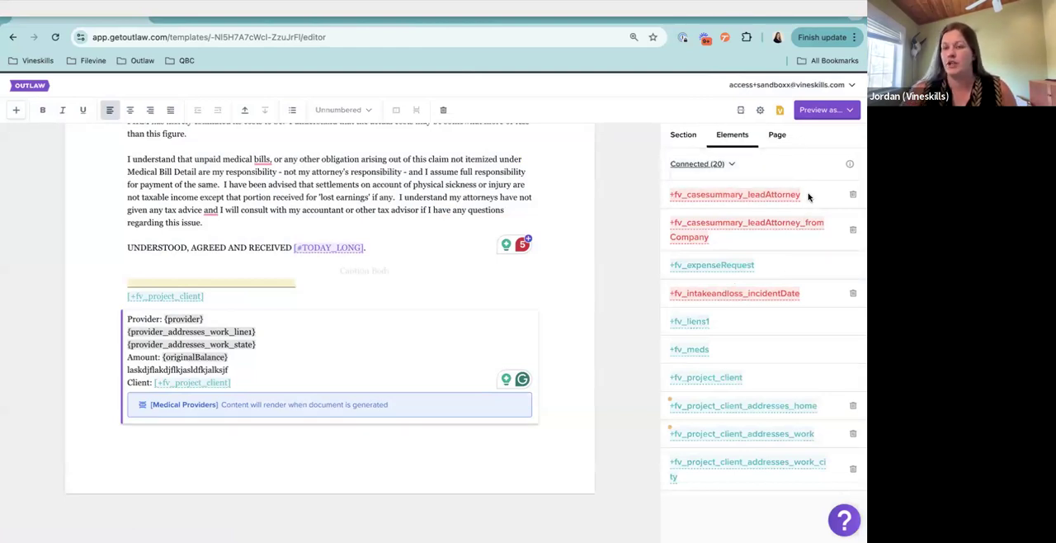
click(853, 195)
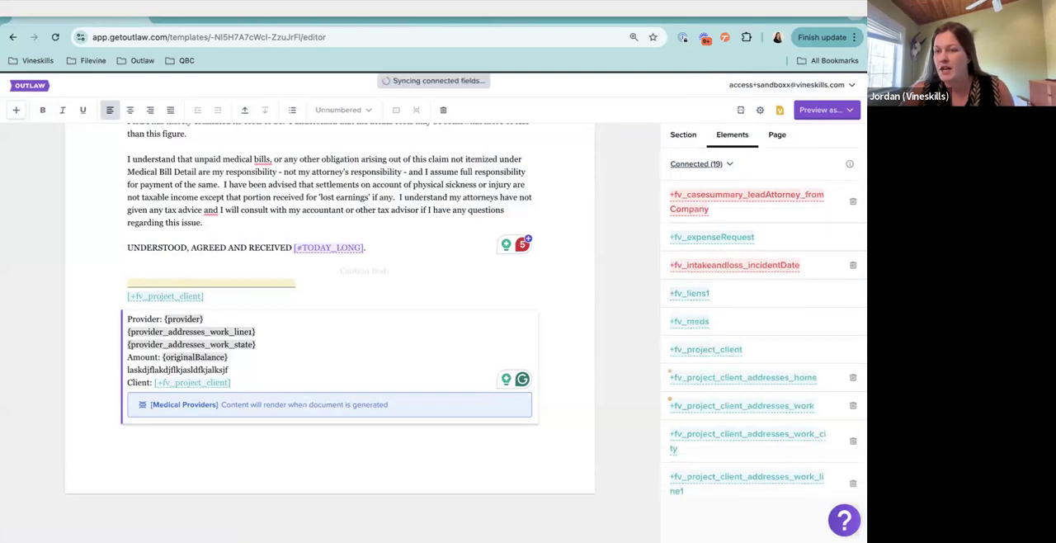
click(852, 201)
click(852, 223)
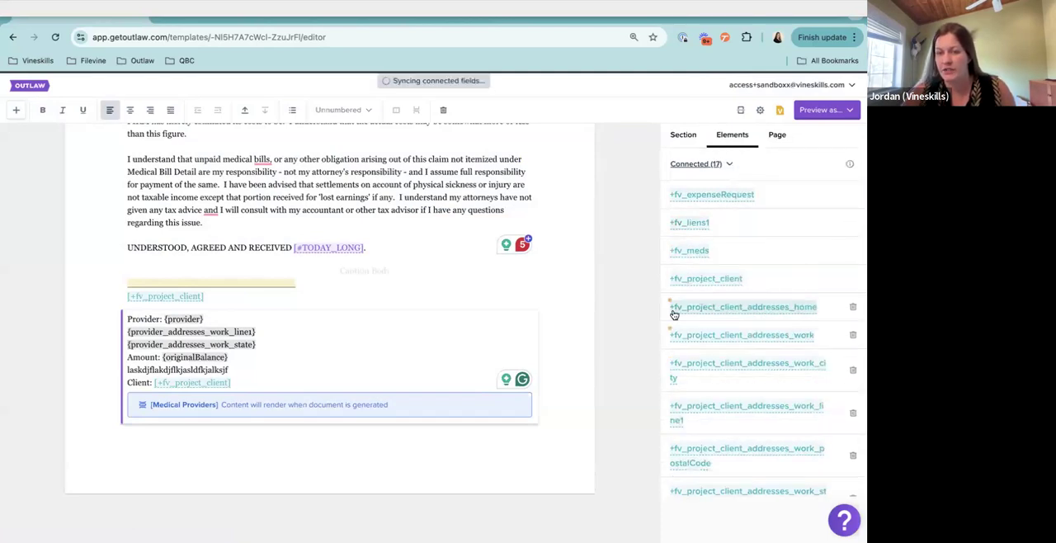
Delete the unused connected elements +fv_settlements2_settlement1NetToClient, +fv_settlements2_coCounselFees and +fv_settlements2_caseCostsTotal from the template
scroll(796, 367, down, 2)
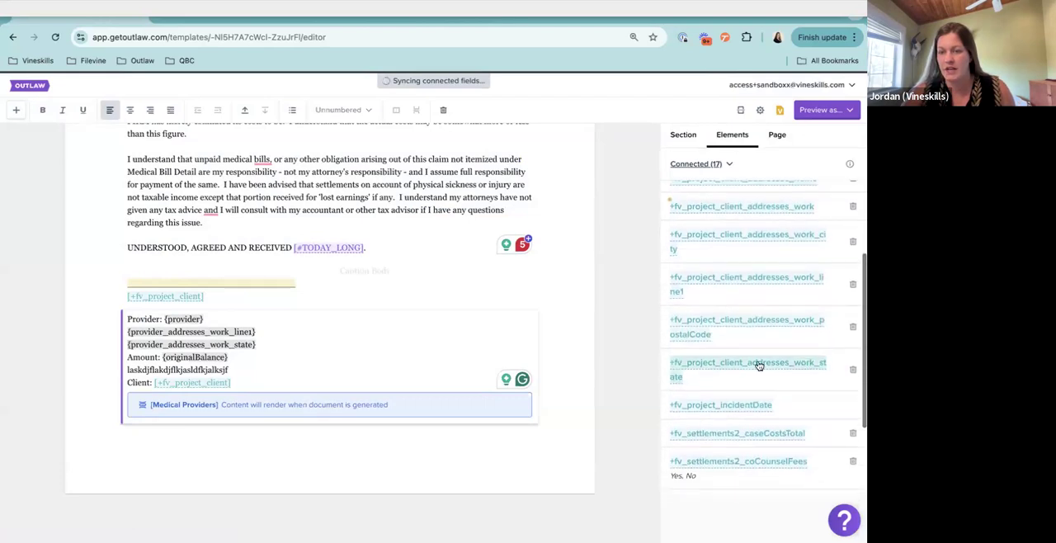
scroll(832, 380, down, 2)
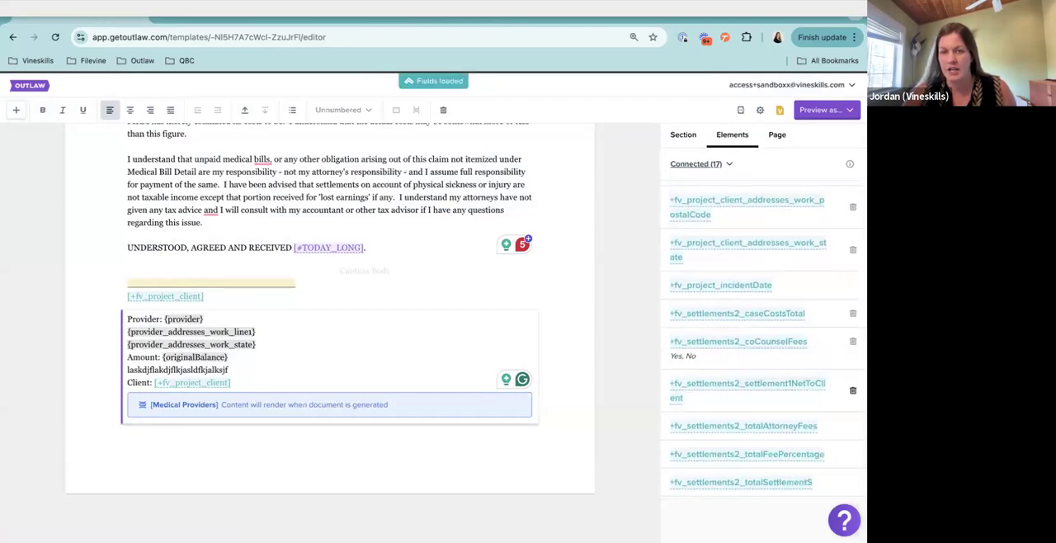
click(853, 390)
click(853, 384)
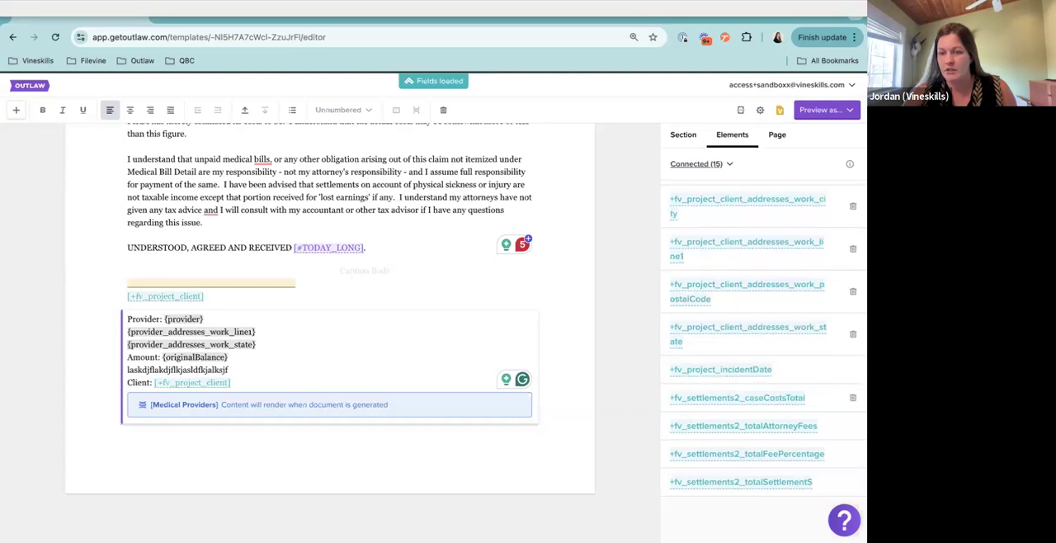
click(854, 397)
Delete the client's unused home and work address elements, including work city, line1, postalCode and state
click(853, 361)
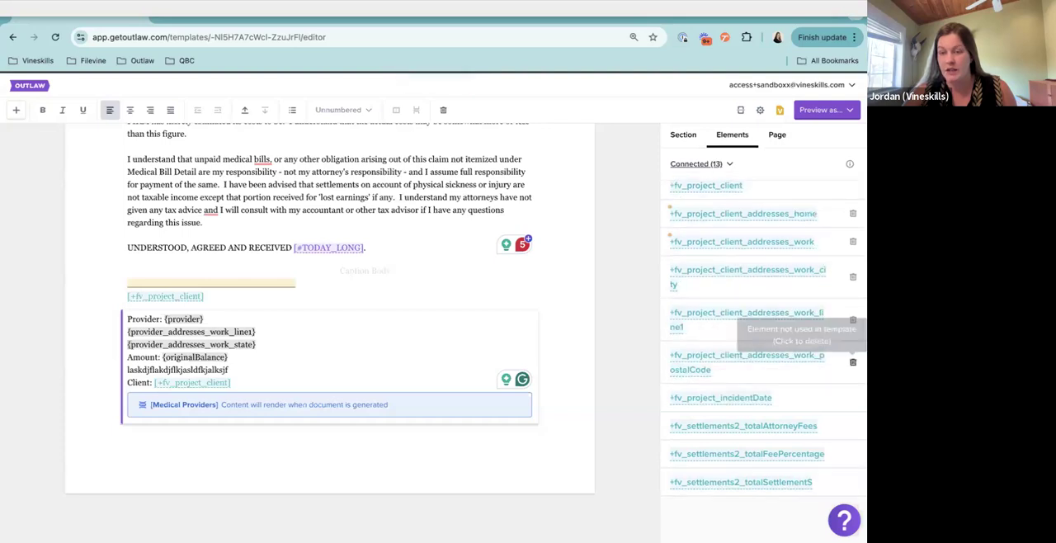
click(853, 362)
click(853, 362)
click(853, 338)
click(853, 345)
click(853, 307)
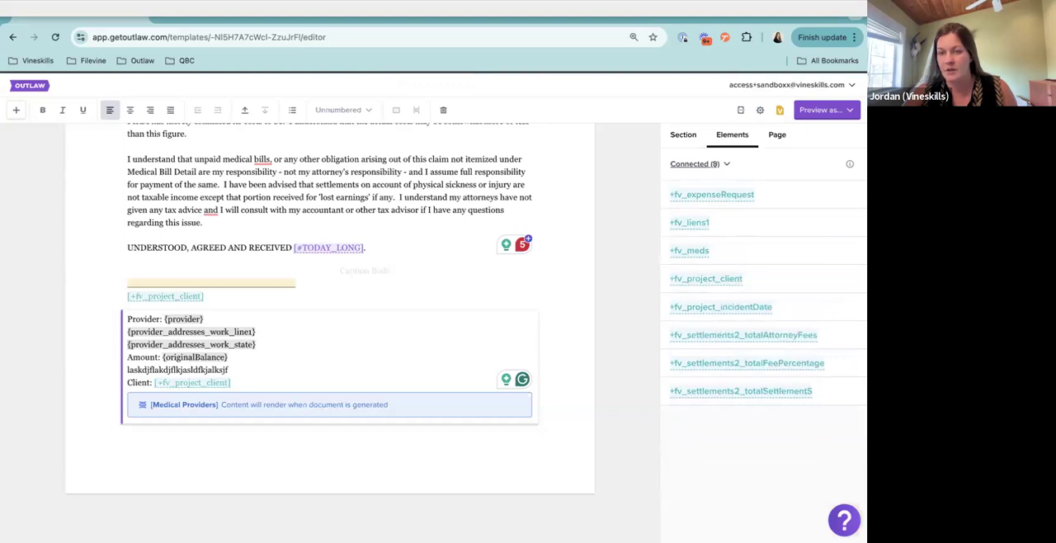
Check the template's Parties elements and Variables elements for unused entries
click(700, 164)
click(700, 230)
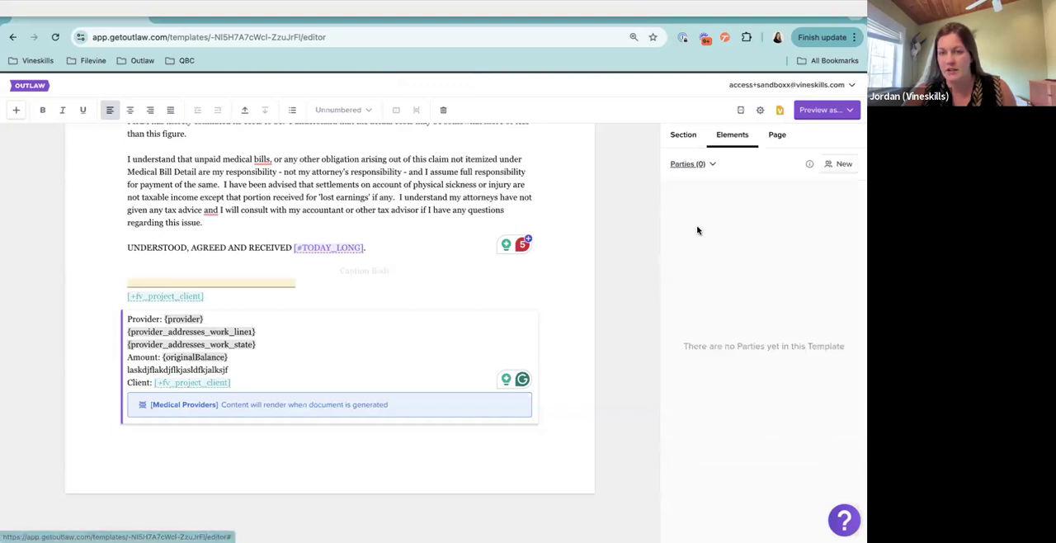
click(699, 165)
click(710, 191)
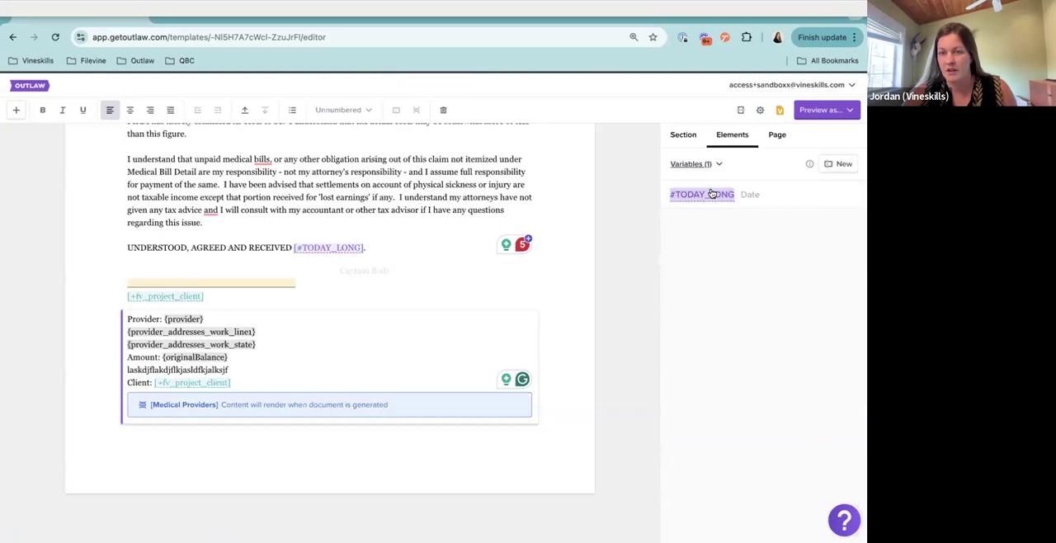
Preview the settlement statement, inspect the Filevine field behind the Settlement Amount, and dismiss its details without changes
click(821, 110)
click(809, 135)
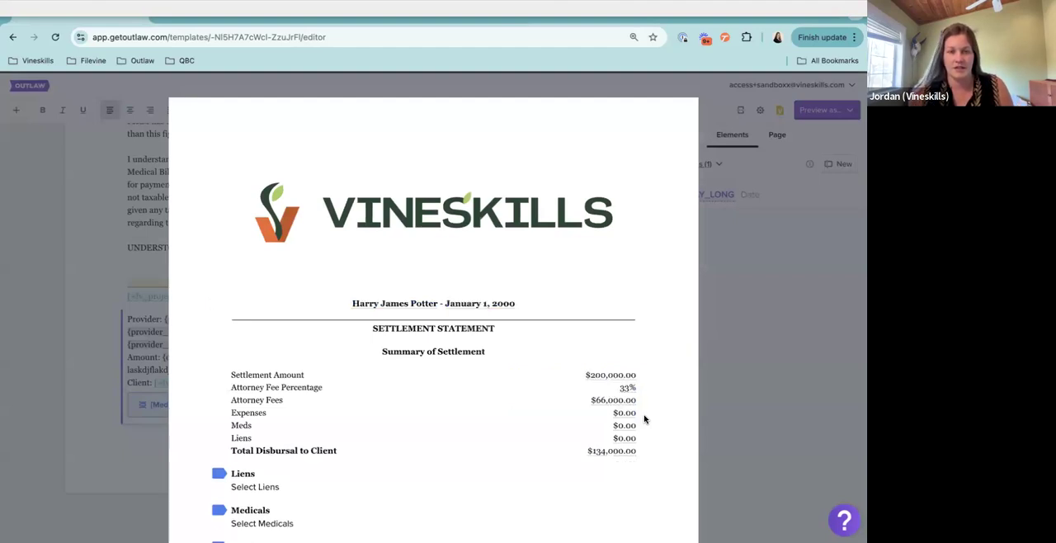
scroll(644, 419, down, 2)
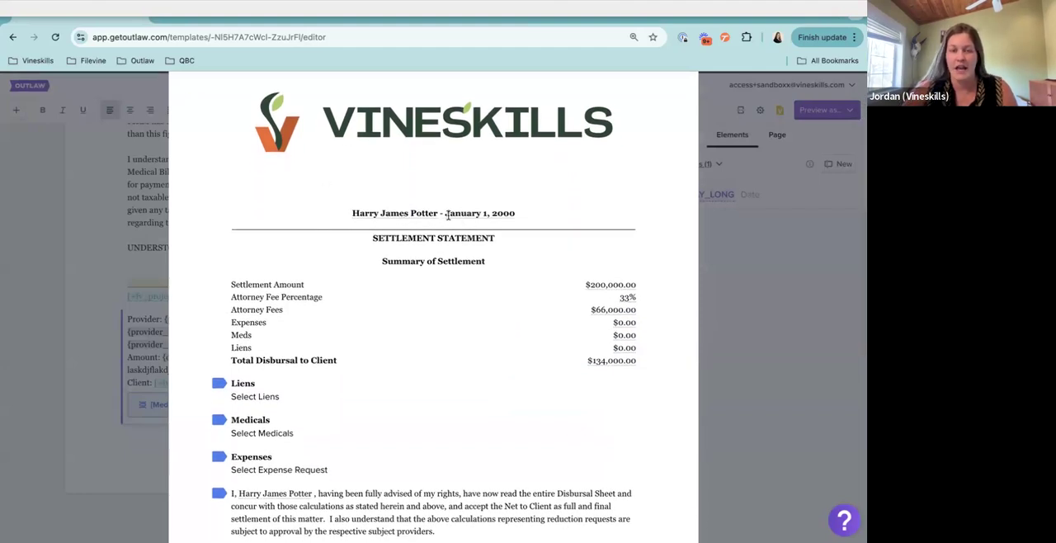
scroll(497, 314, down, 2)
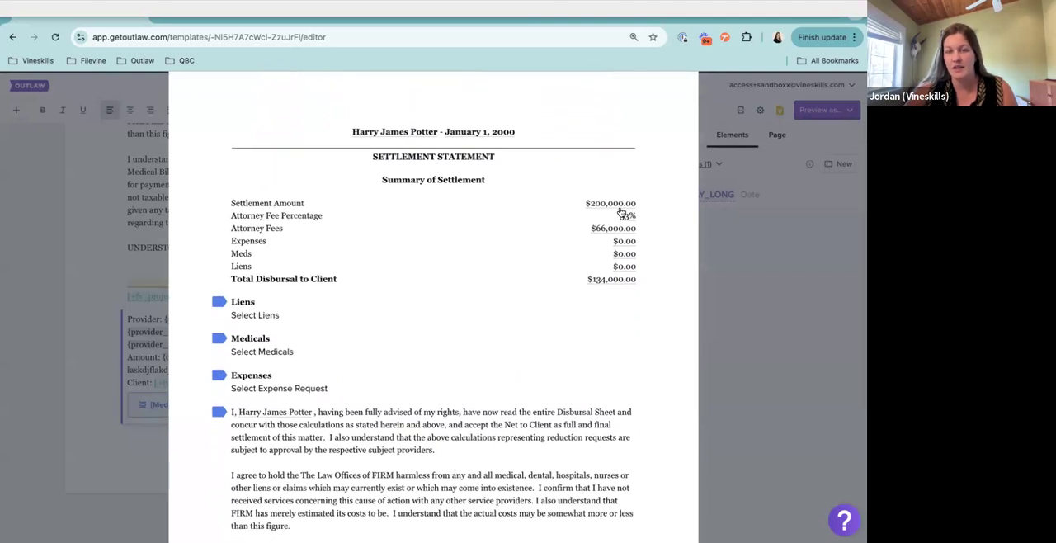
click(616, 209)
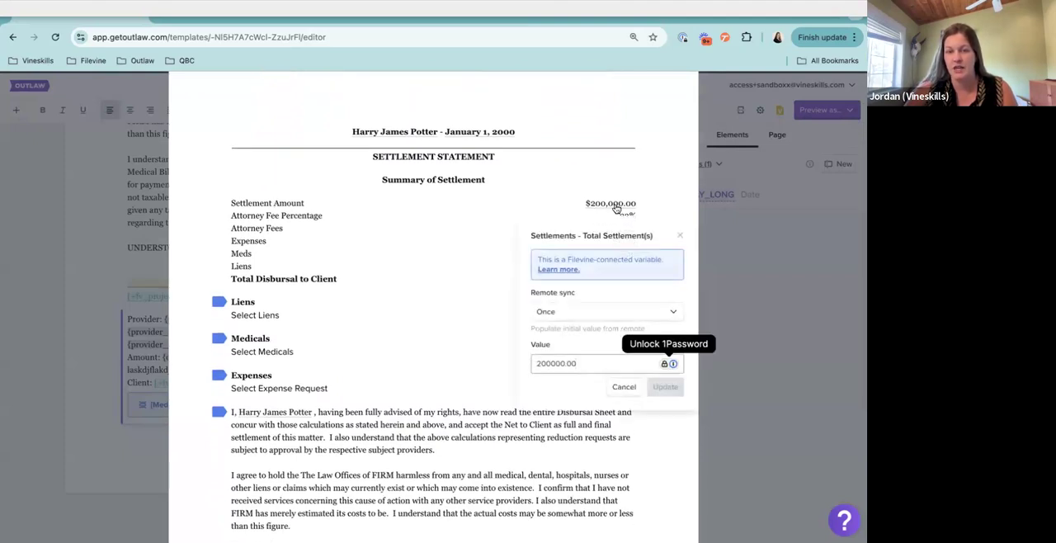
drag(531, 235, 577, 236)
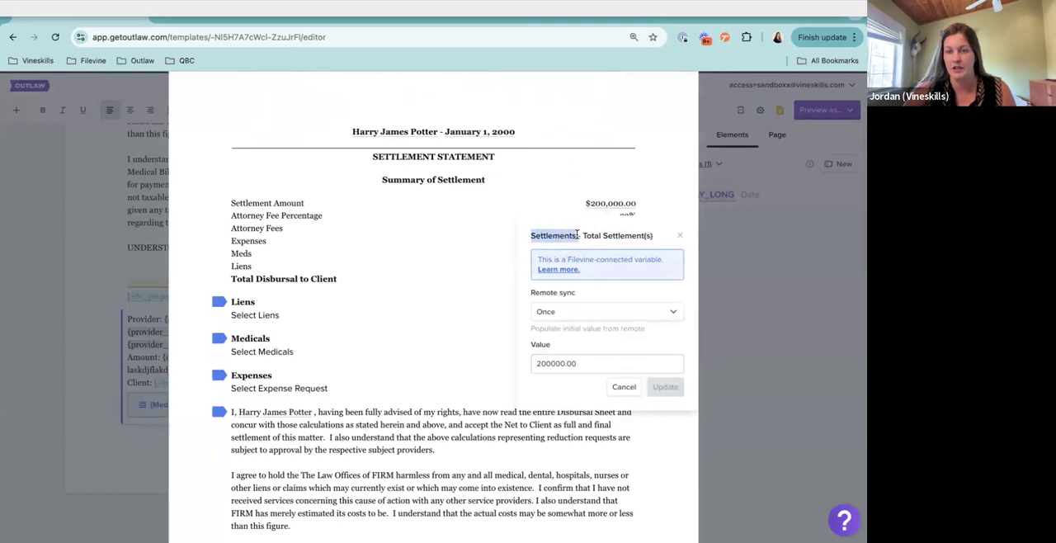
click(624, 387)
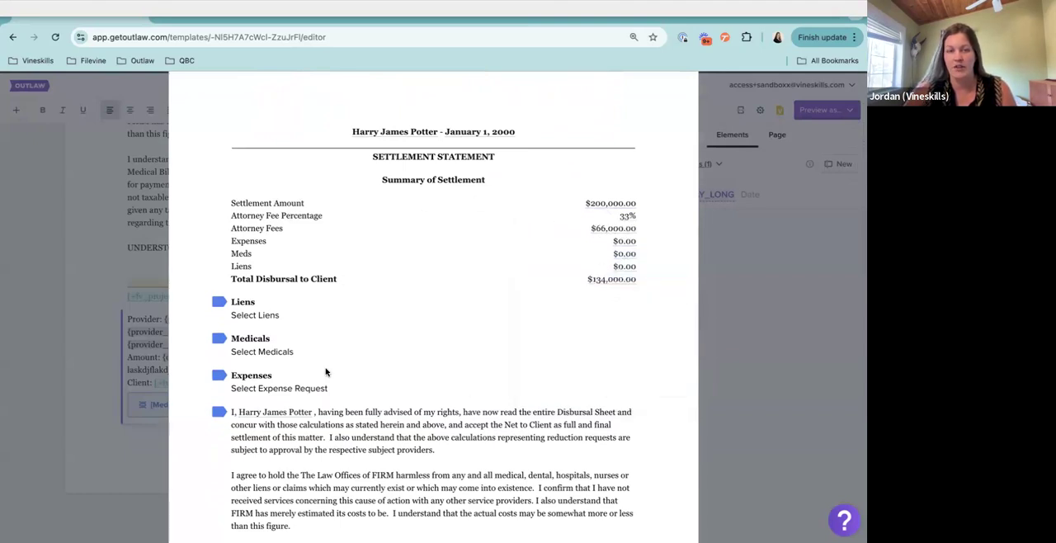
Review the preview down to the signature line, check the data selection for the final Medicals repeater, and close the preview
scroll(424, 389, down, 1)
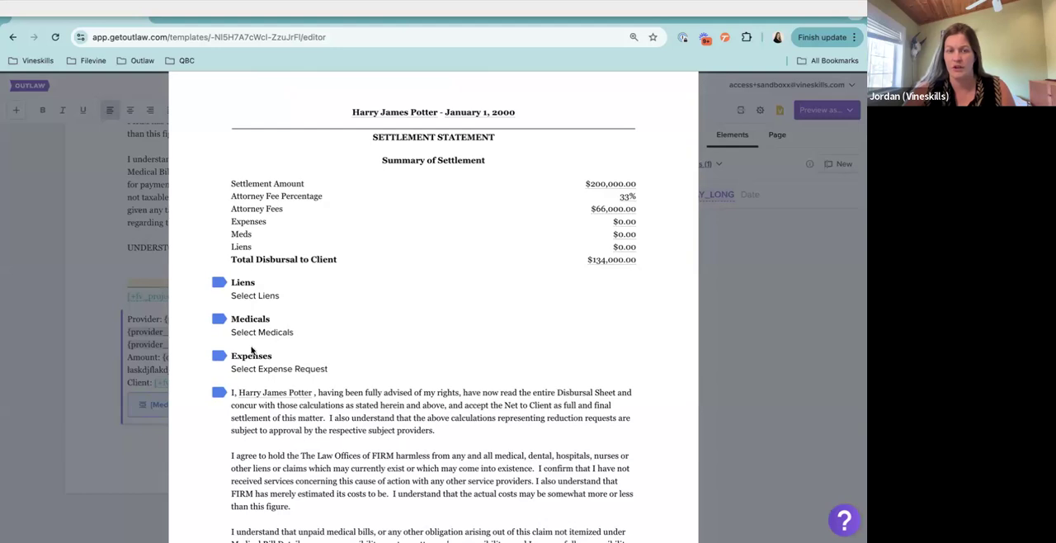
scroll(391, 316, down, 5)
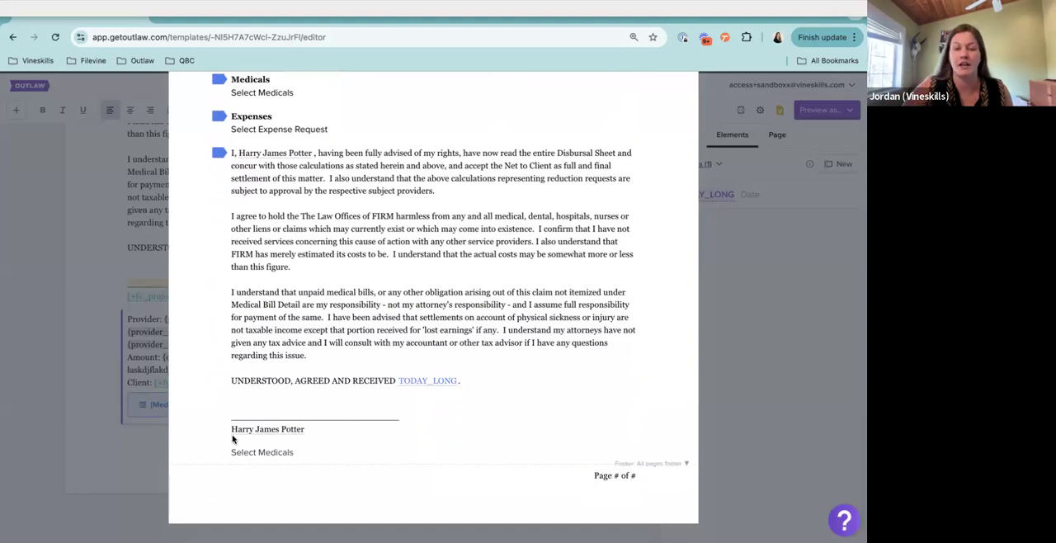
scroll(234, 437, up, 1)
drag(243, 422, 413, 431)
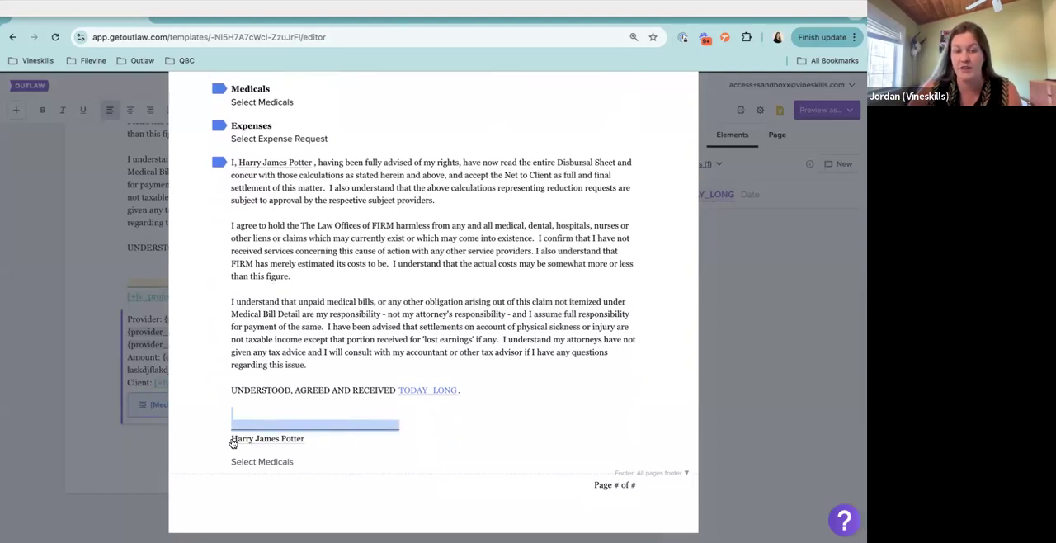
scroll(297, 443, down, 1)
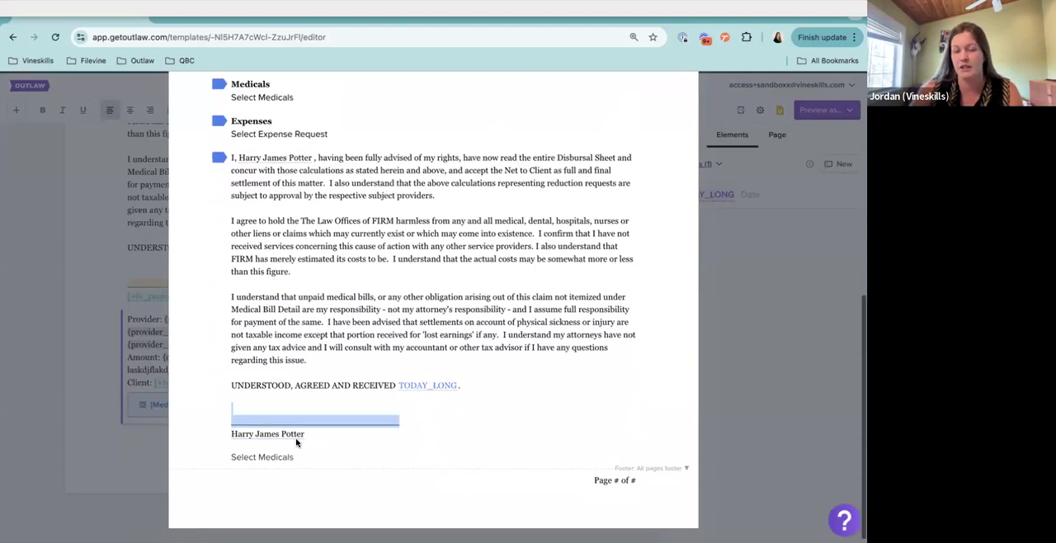
click(412, 427)
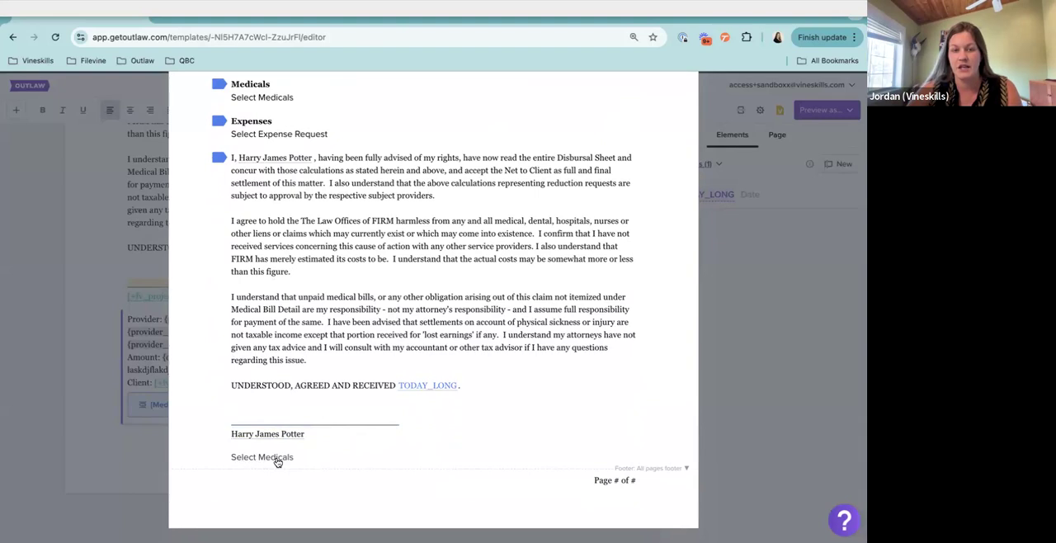
click(242, 458)
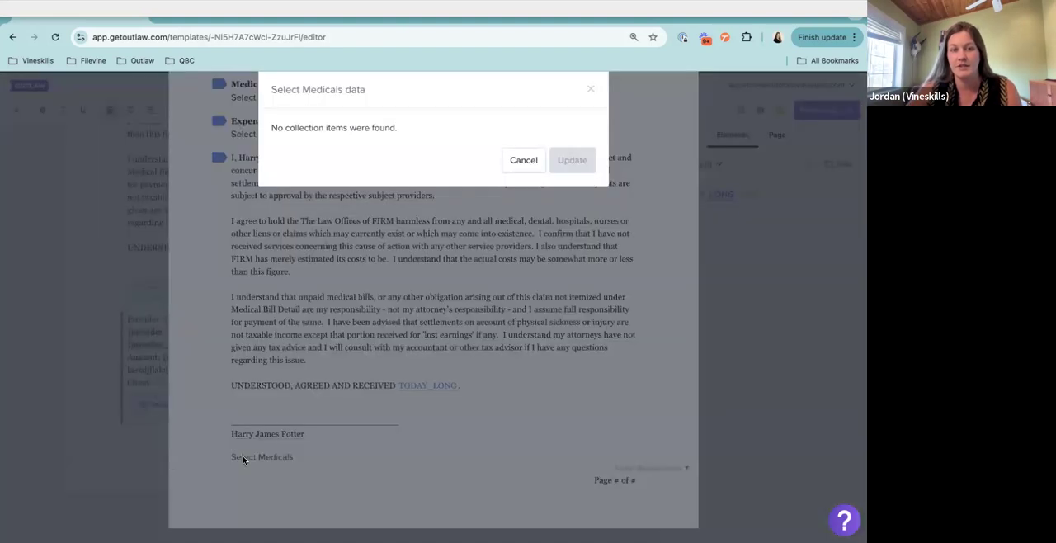
click(523, 160)
click(758, 412)
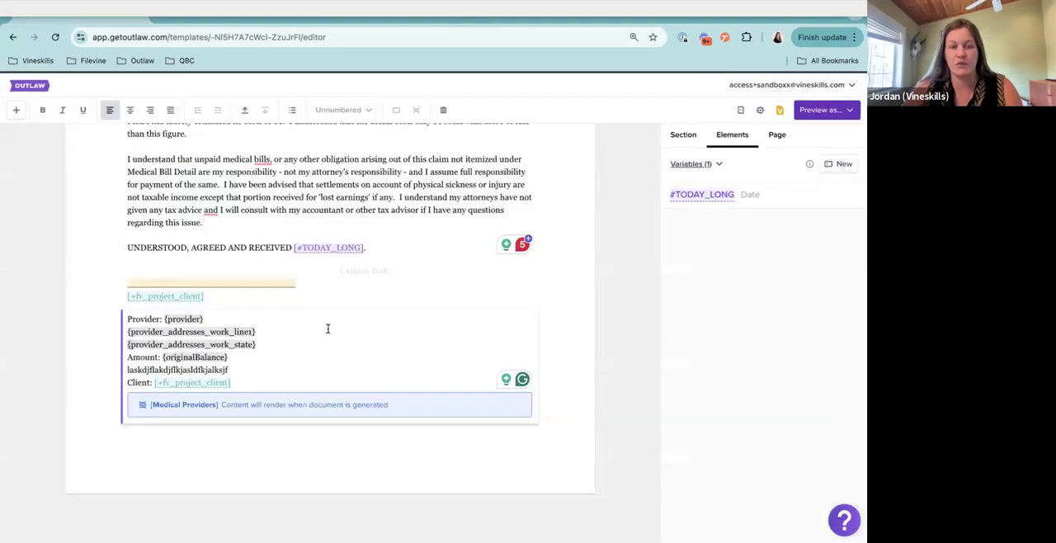
View the columns available for the Medical Providers repeater's Medicals data source and close the configuration without changes
click(690, 141)
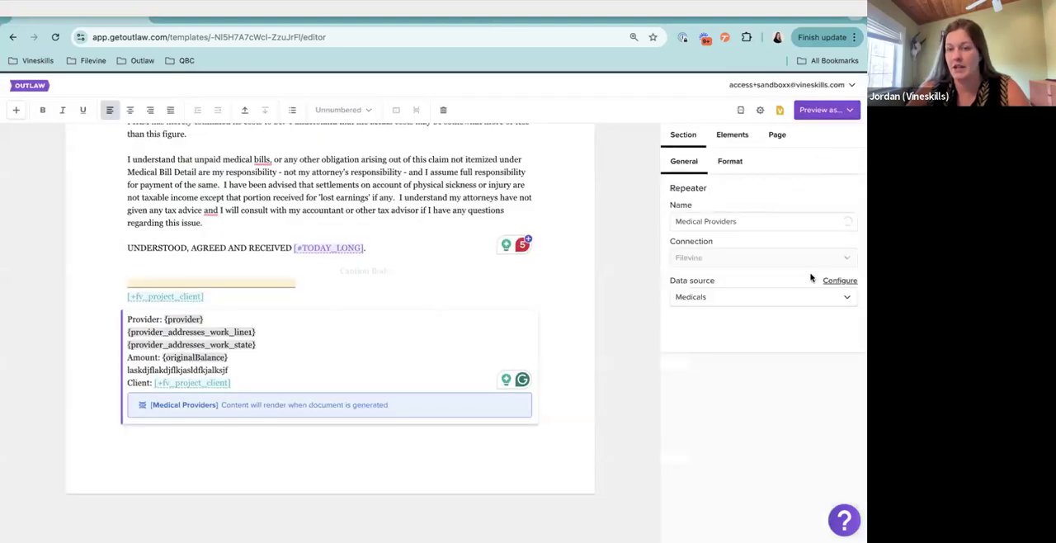
click(840, 281)
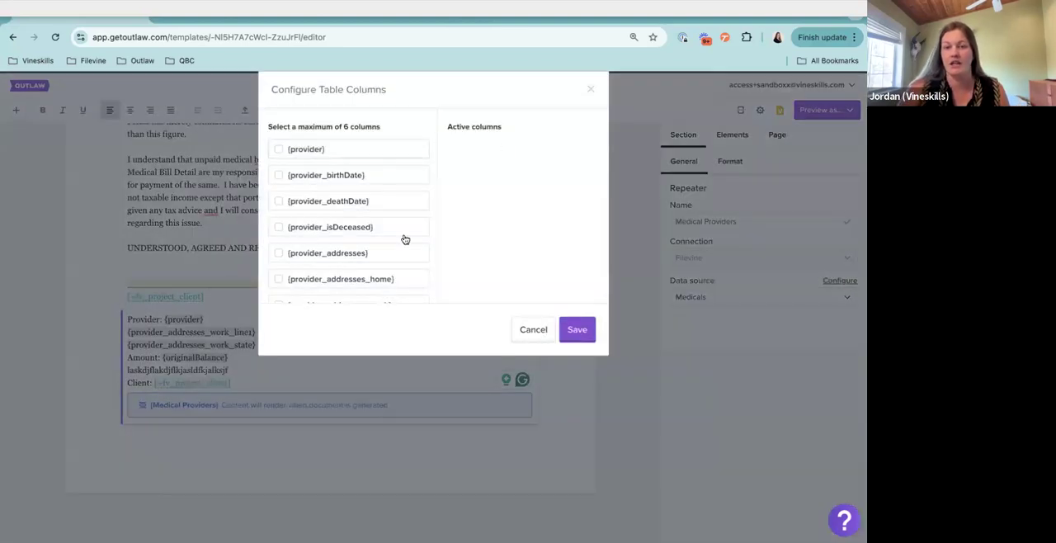
click(537, 330)
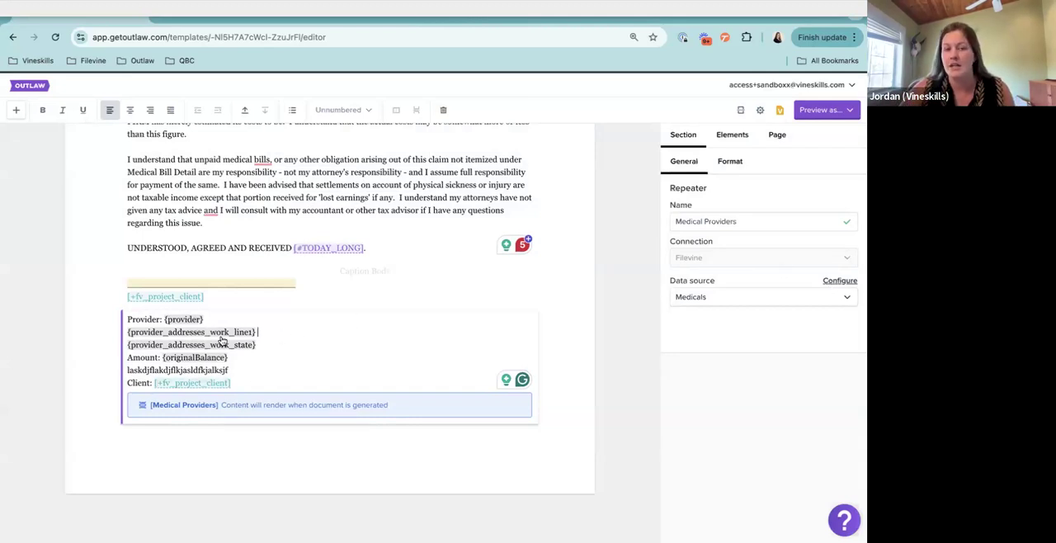
Reopen the Medical Providers repeater's column configuration and activate the {provider} and {provider_addresses_work} columns
click(830, 281)
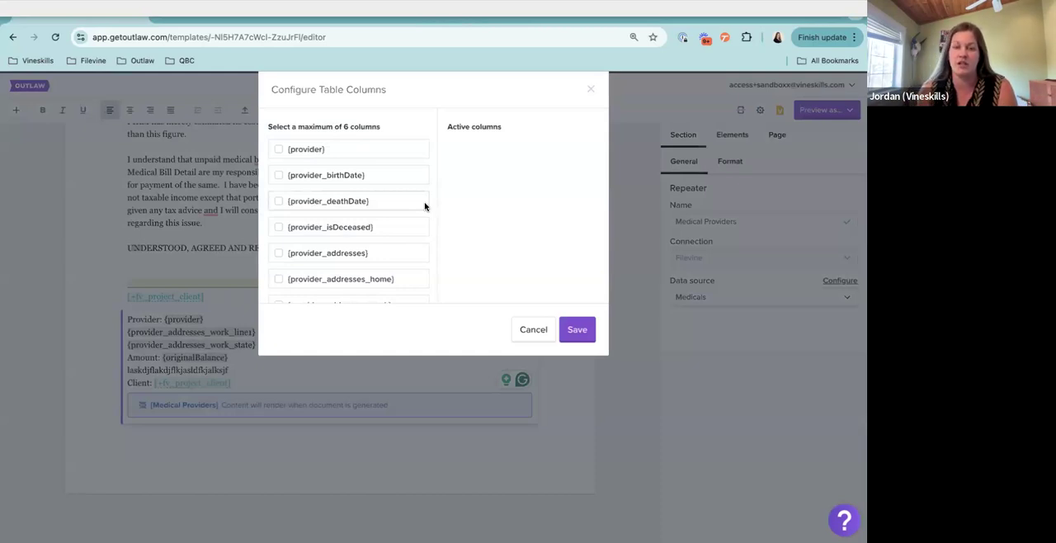
scroll(374, 213, down, 1)
click(302, 132)
scroll(359, 198, down, 3)
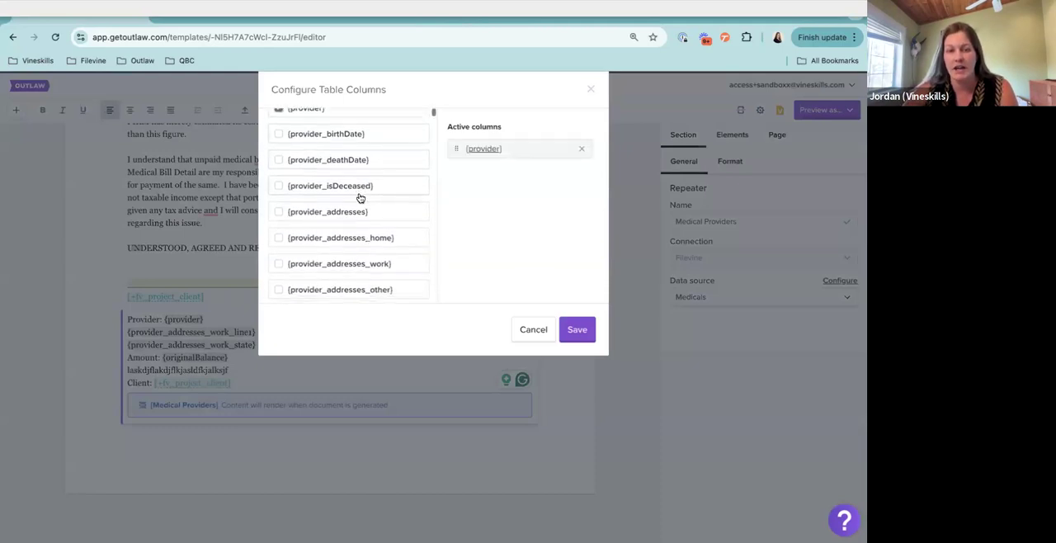
click(360, 203)
scroll(360, 205, down, 1)
scroll(360, 205, down, 2)
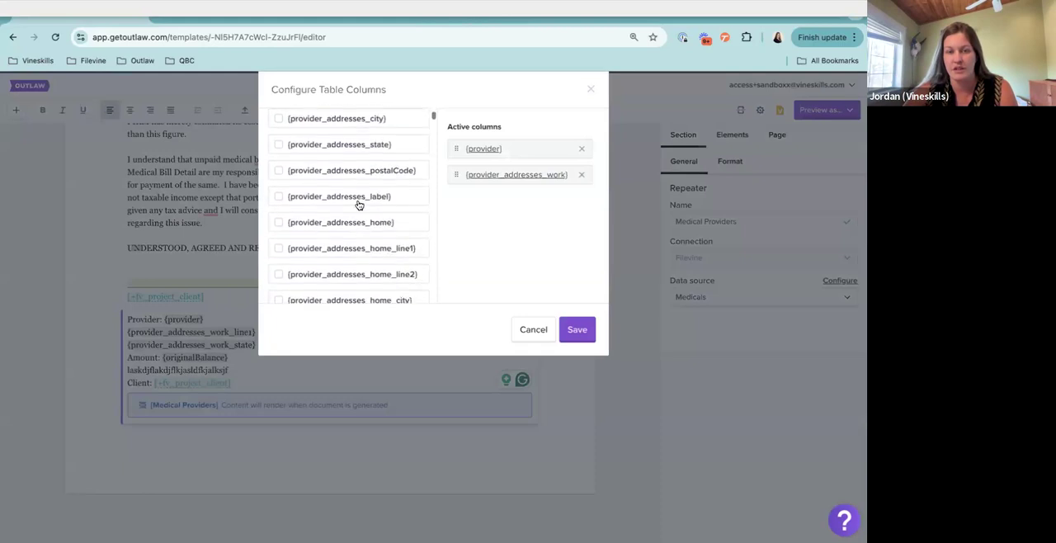
scroll(358, 204, down, 5)
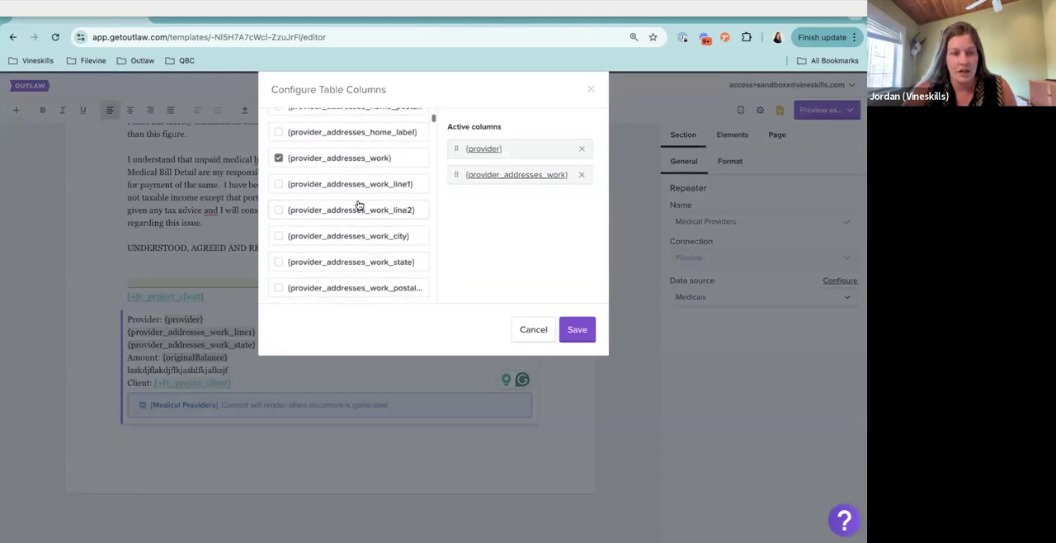
Find "original" on the page and activate the {originalBalance} column for the repeater
key(ctrl+f)
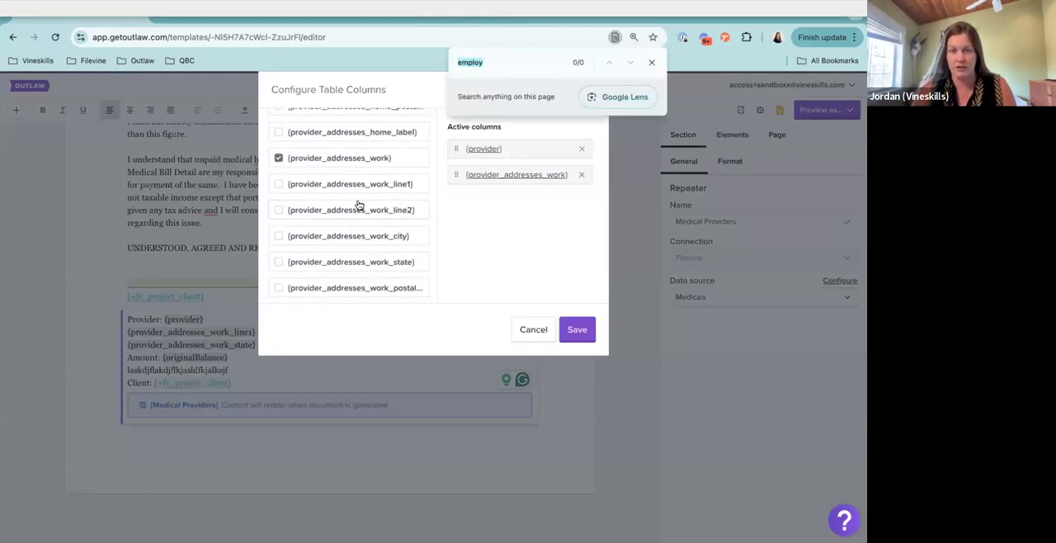
key(BackSpace)
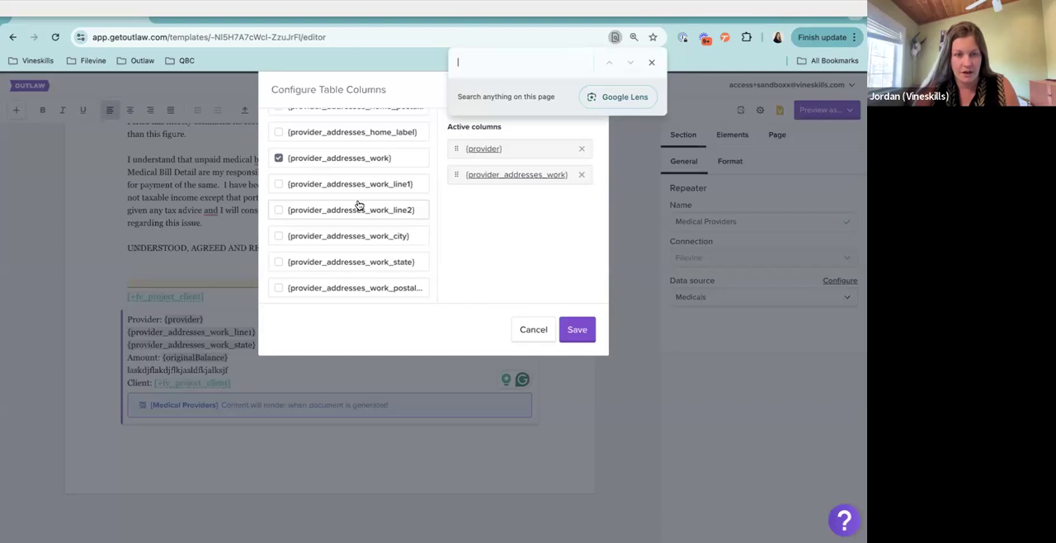
text(or)
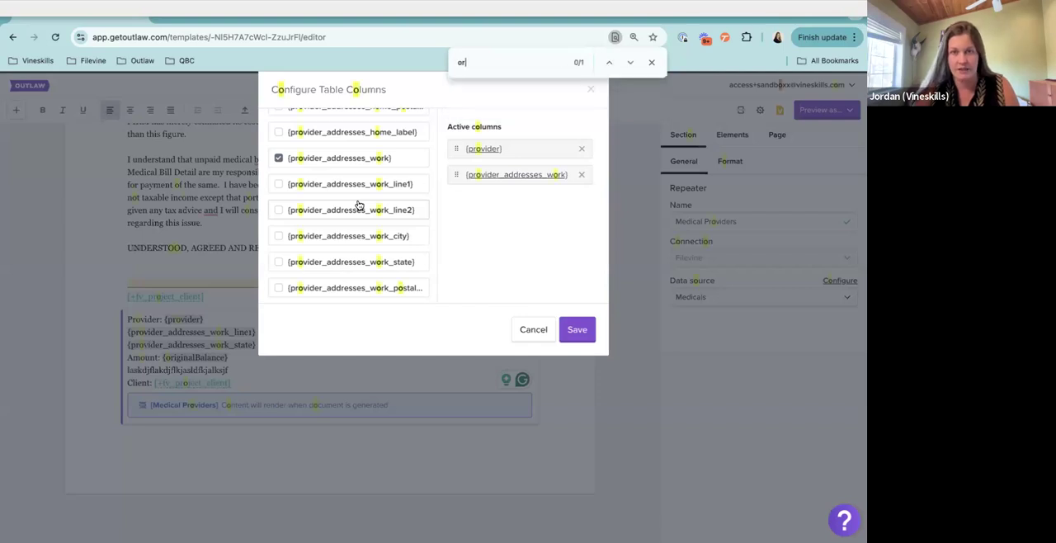
text(iginal)
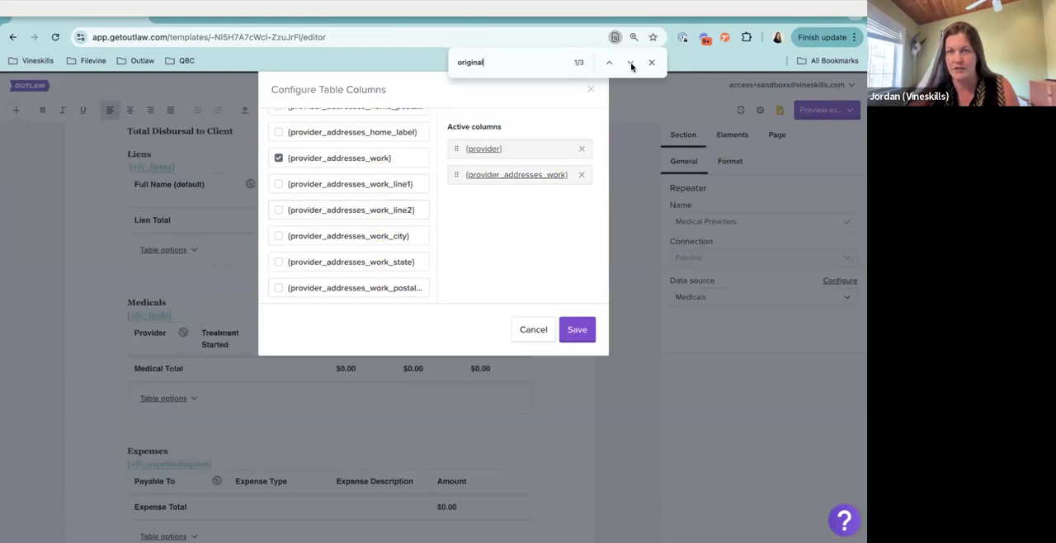
click(632, 64)
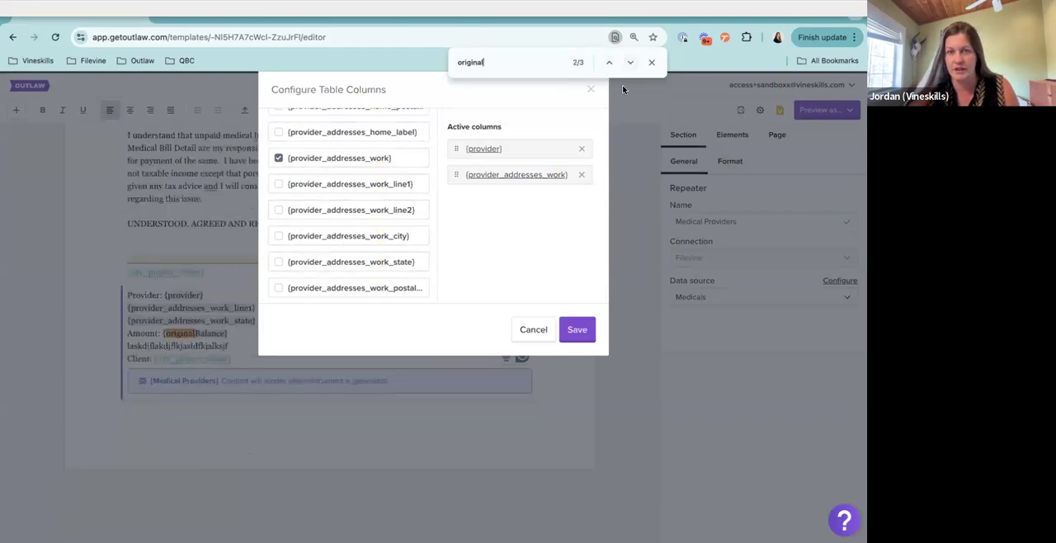
click(631, 63)
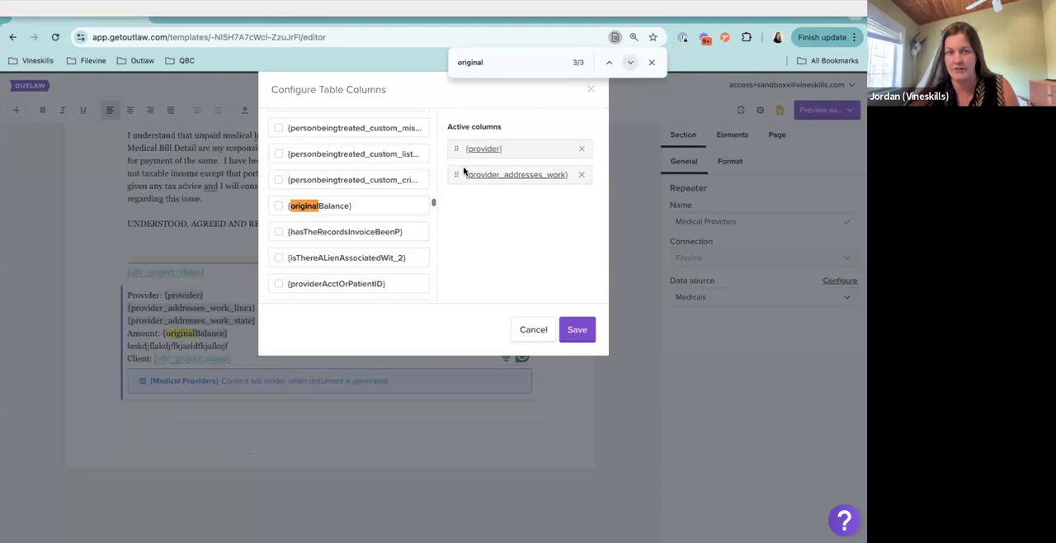
click(278, 206)
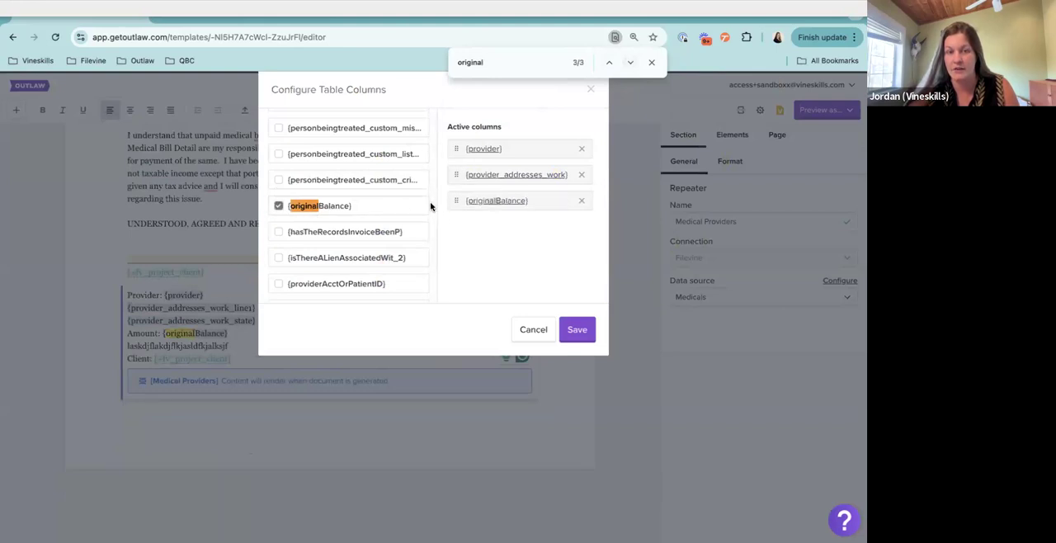
scroll(430, 206, down, 5)
scroll(429, 238, down, 10)
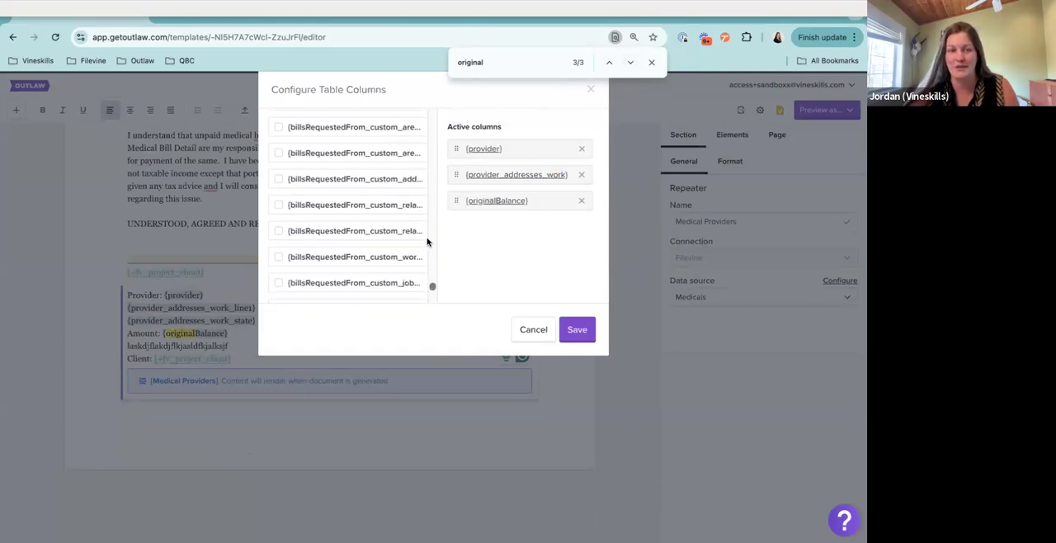
Save the Medical Providers repeater's column configuration and open a preview of the settlement statement
scroll(428, 242, up, 10)
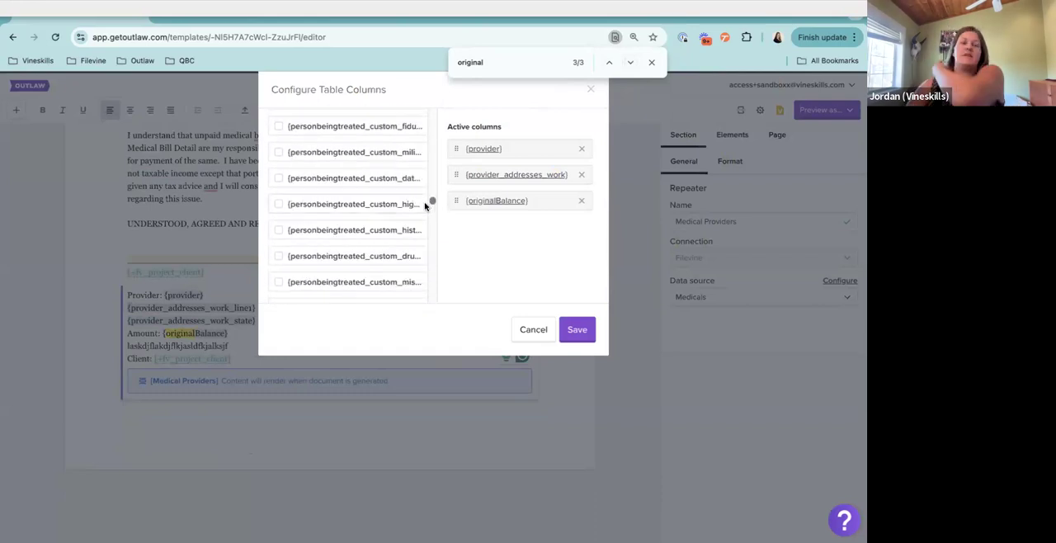
click(577, 330)
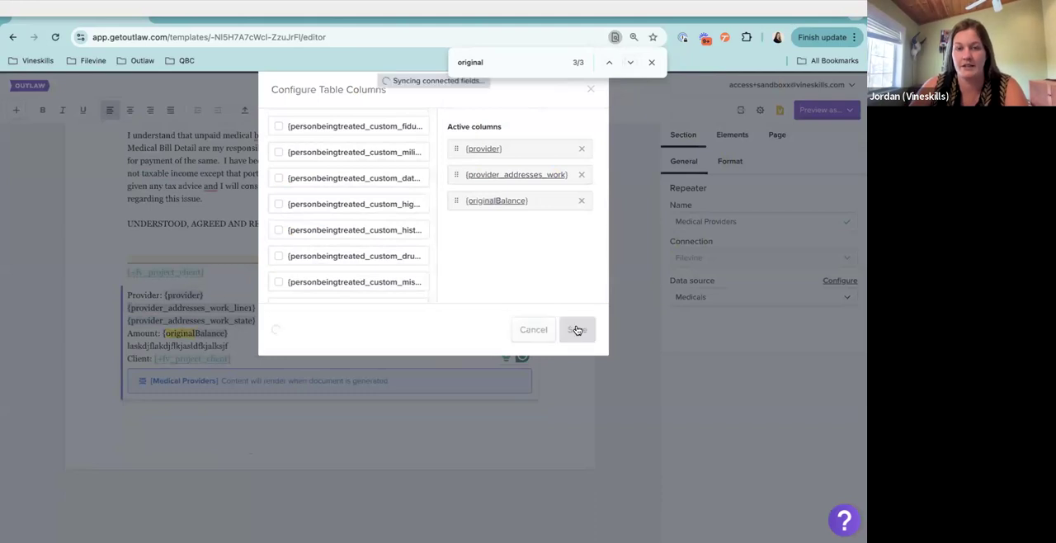
click(821, 110)
click(791, 133)
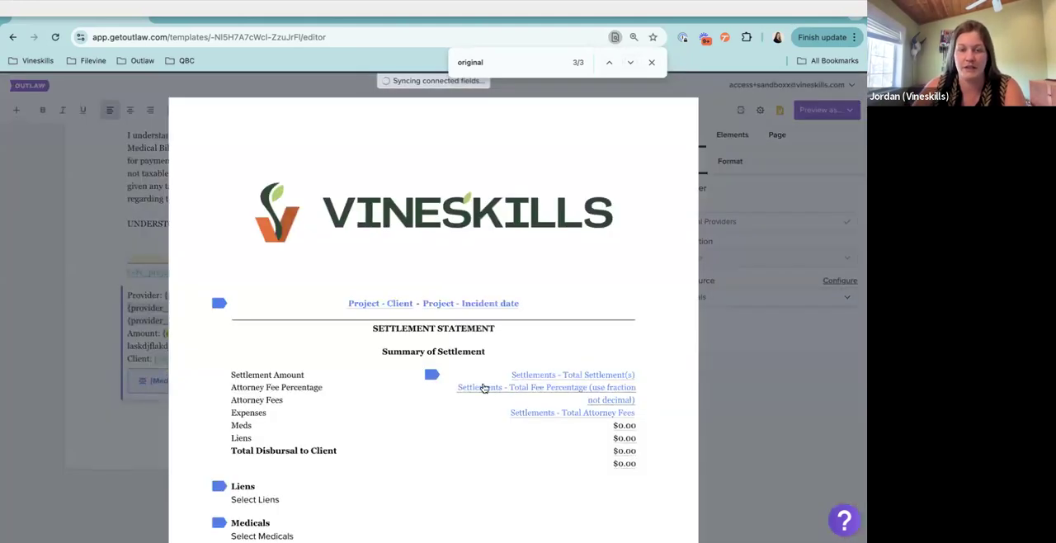
Open the data selection for the final Medicals repeater and sort the records by full name, then by descending original balance
scroll(485, 387, down, 5)
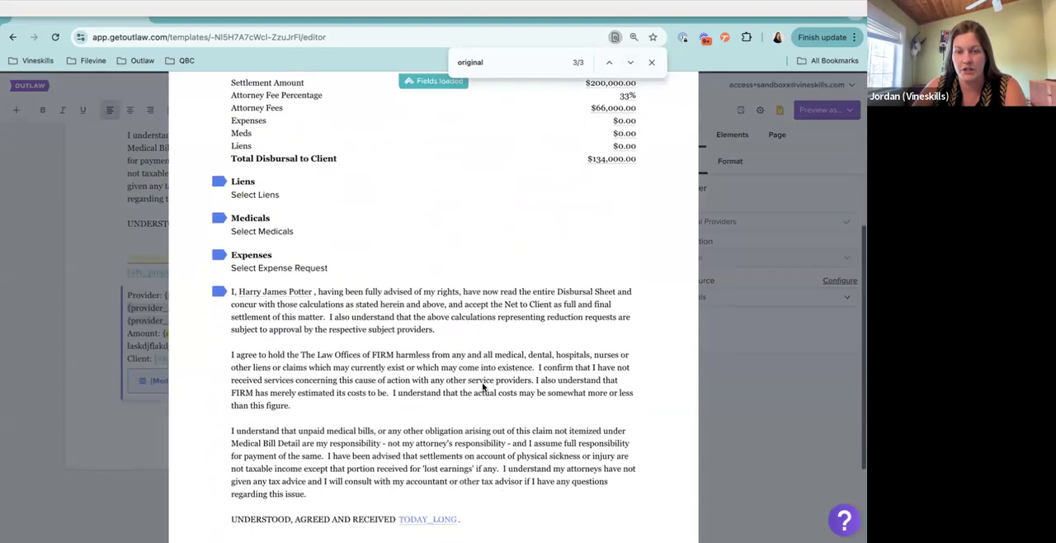
scroll(484, 388, down, 3)
click(272, 452)
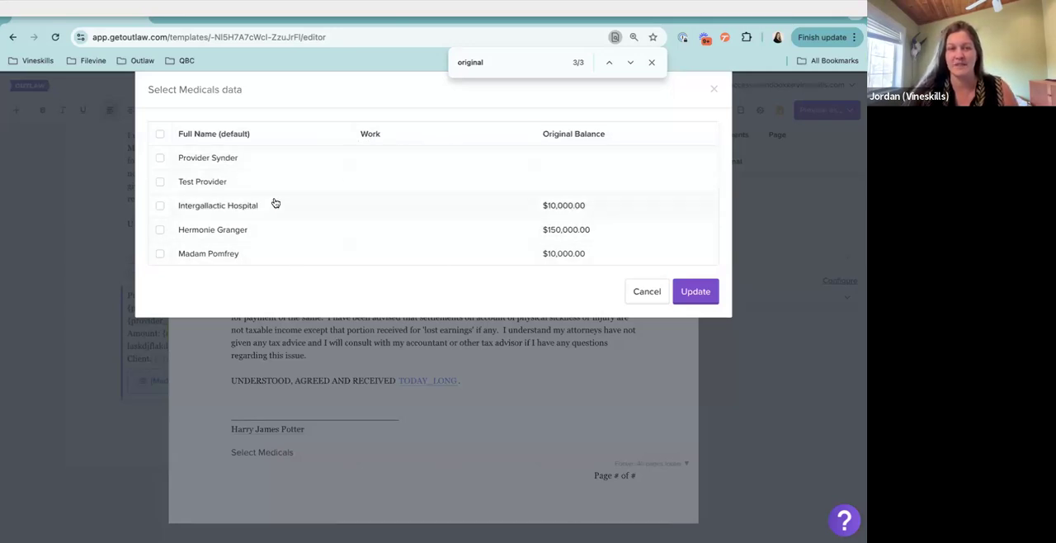
click(254, 134)
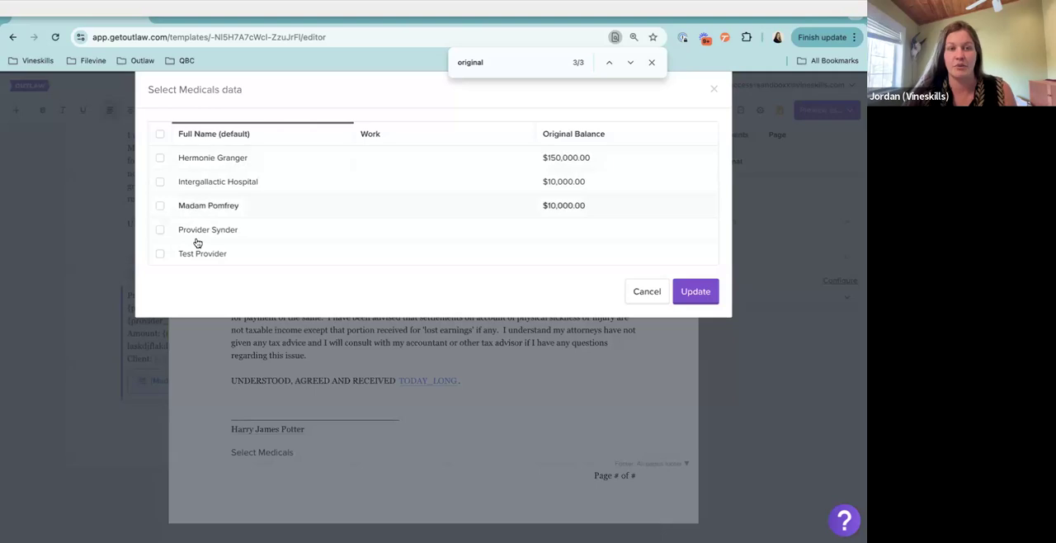
click(576, 134)
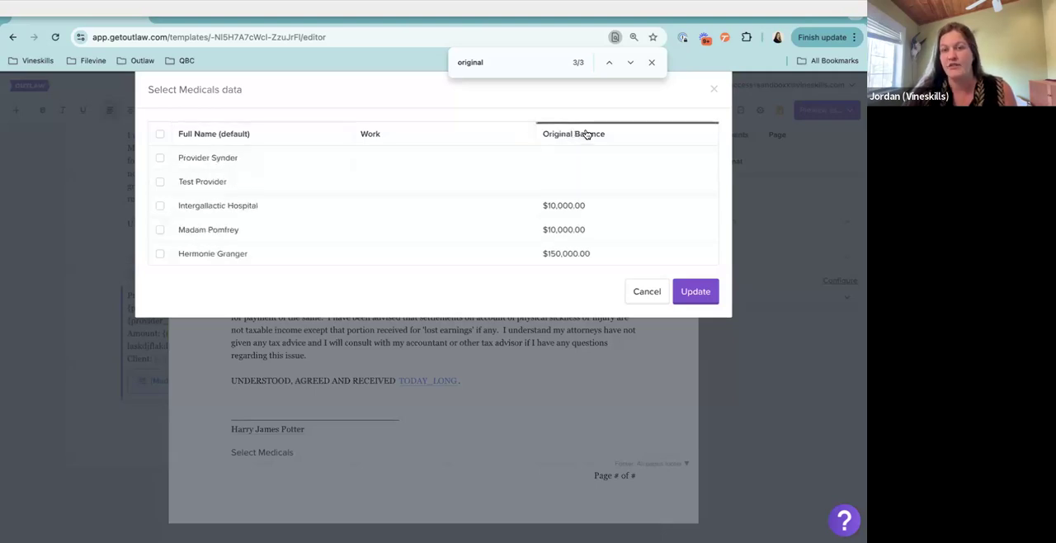
click(587, 134)
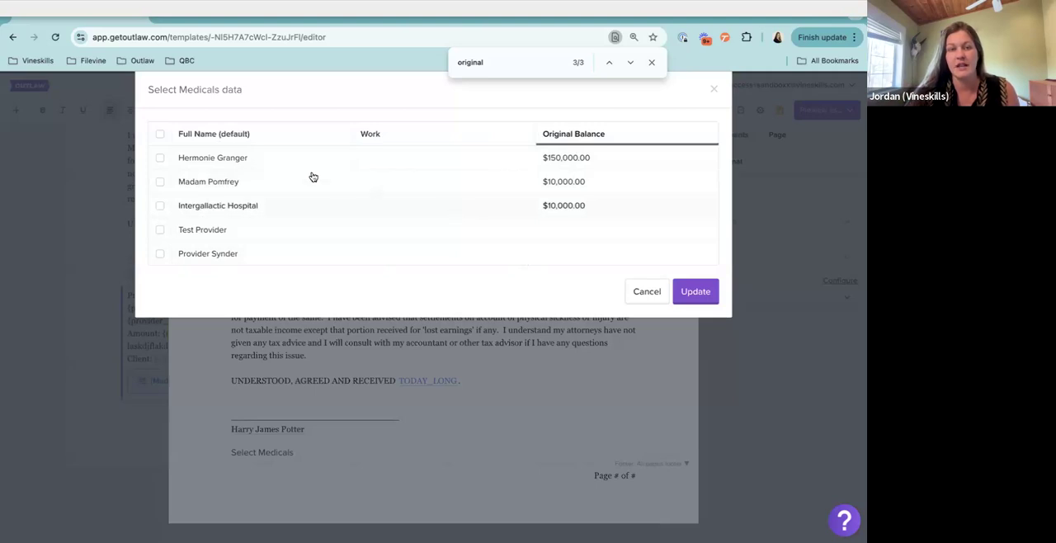
click(160, 136)
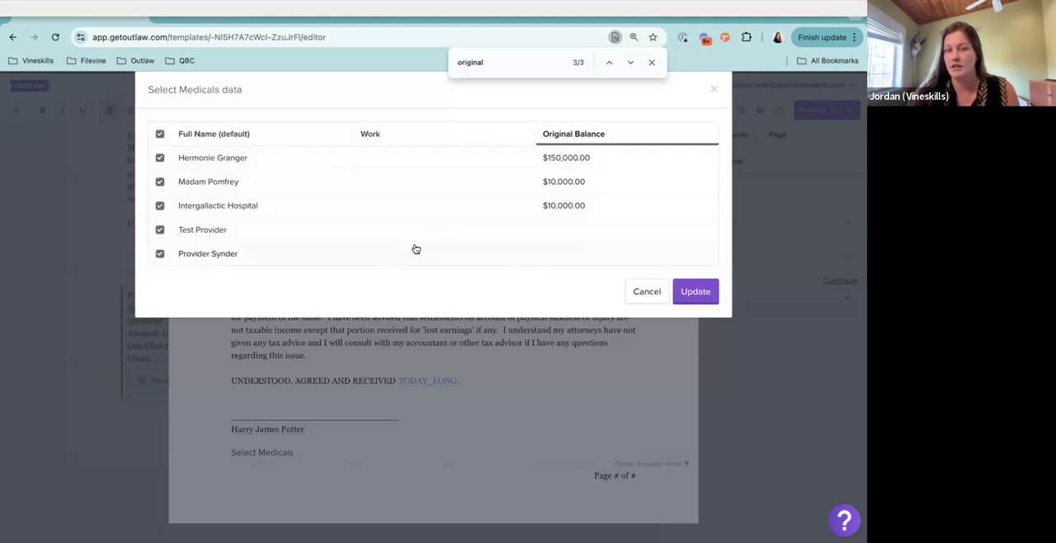
click(160, 231)
click(160, 254)
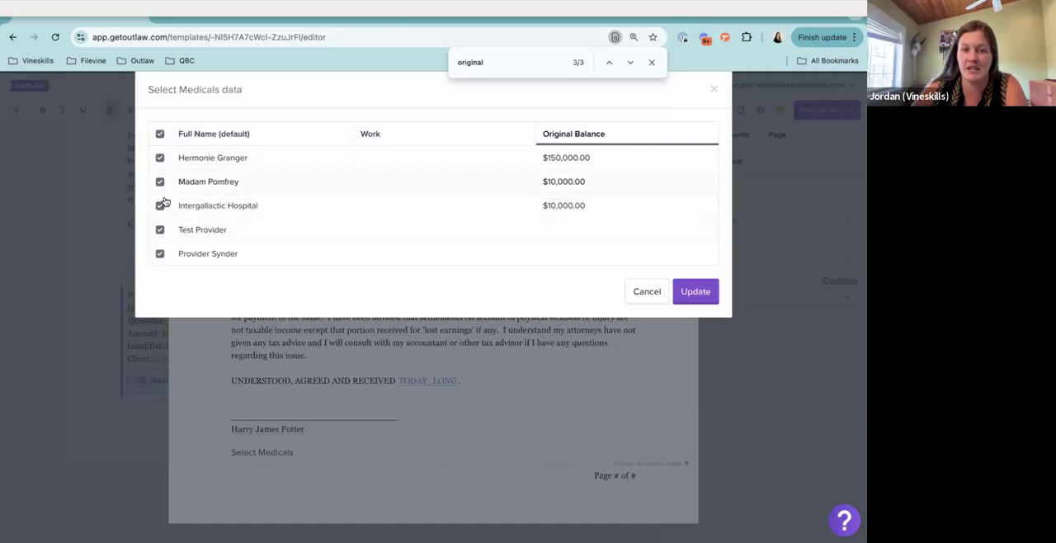
click(160, 137)
click(160, 134)
Select the three Medicals records that have an original balance and update the repeater with them
click(160, 158)
click(160, 182)
click(161, 208)
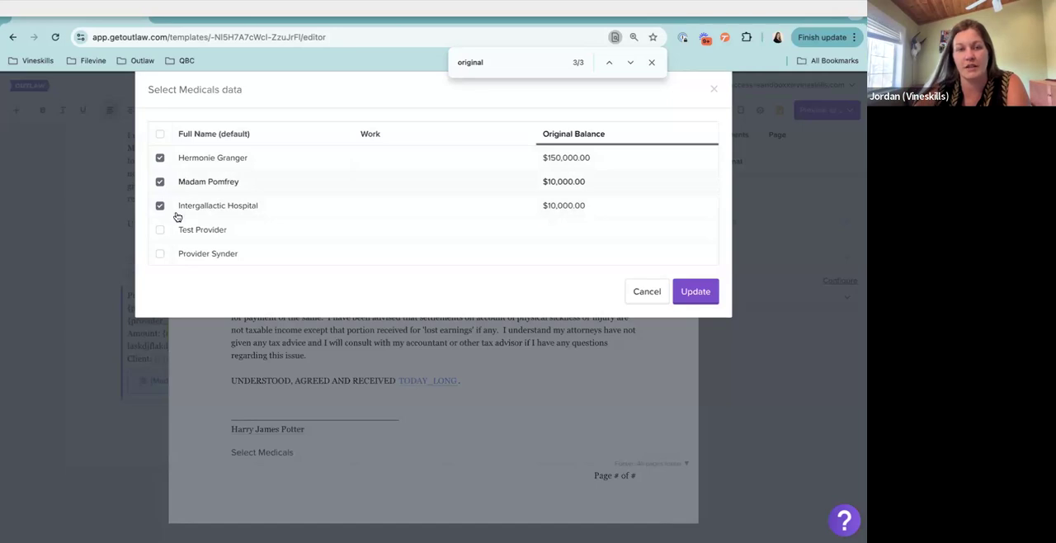
click(694, 291)
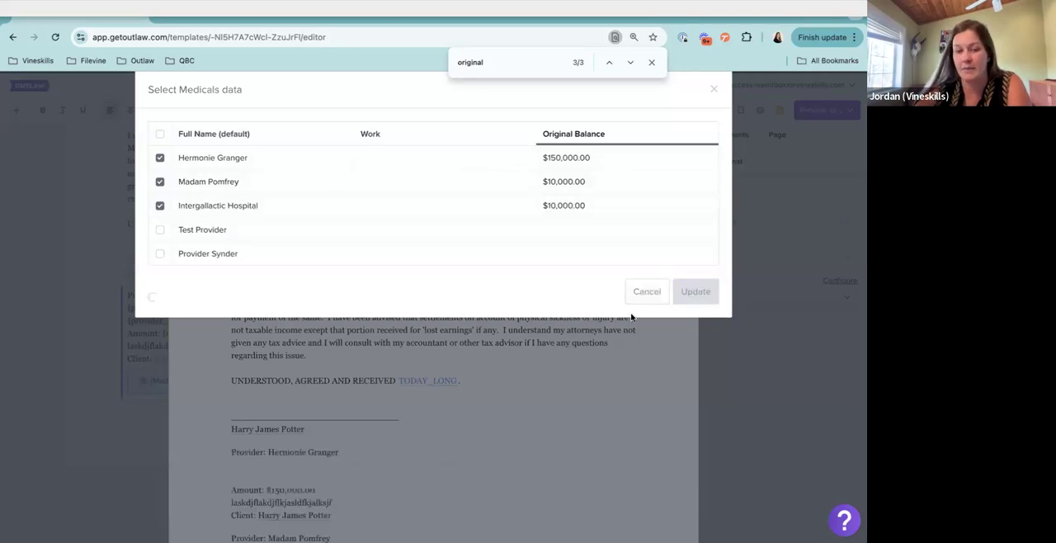
Examine the generated provider blocks below the signature line, comparing each block's provider, amount and filler text
scroll(479, 373, down, 5)
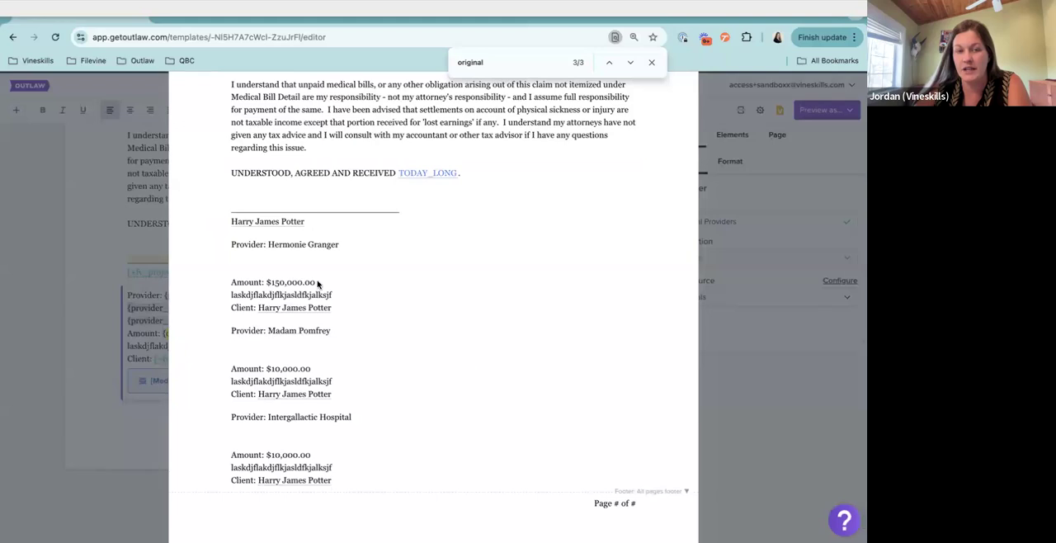
drag(231, 244, 399, 489)
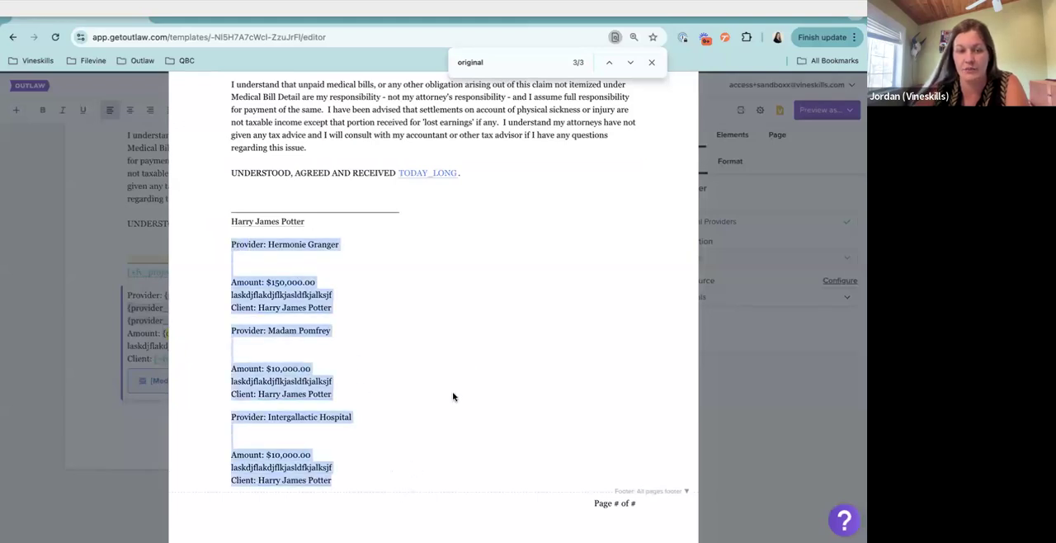
click(351, 271)
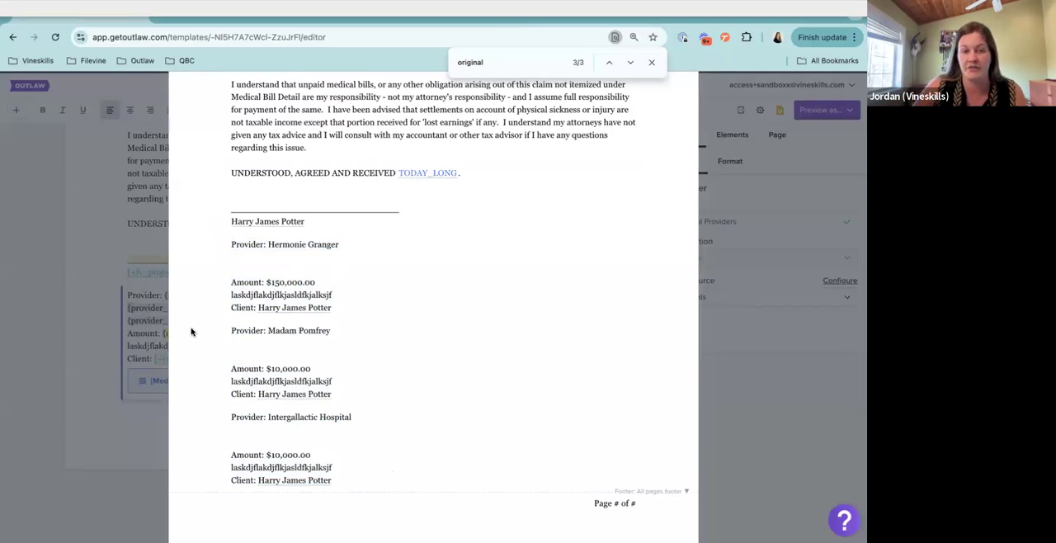
drag(336, 297, 230, 296)
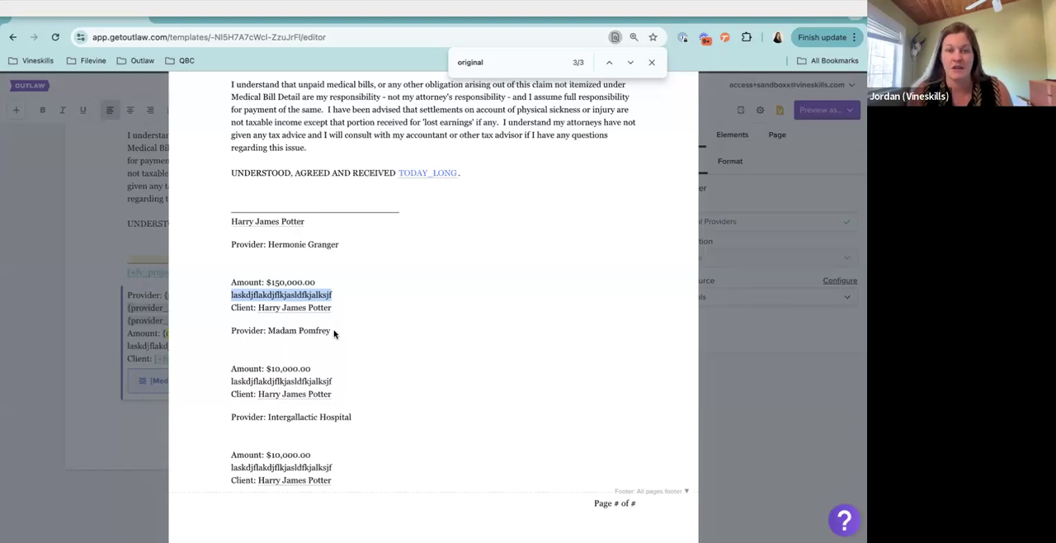
drag(266, 285, 327, 285)
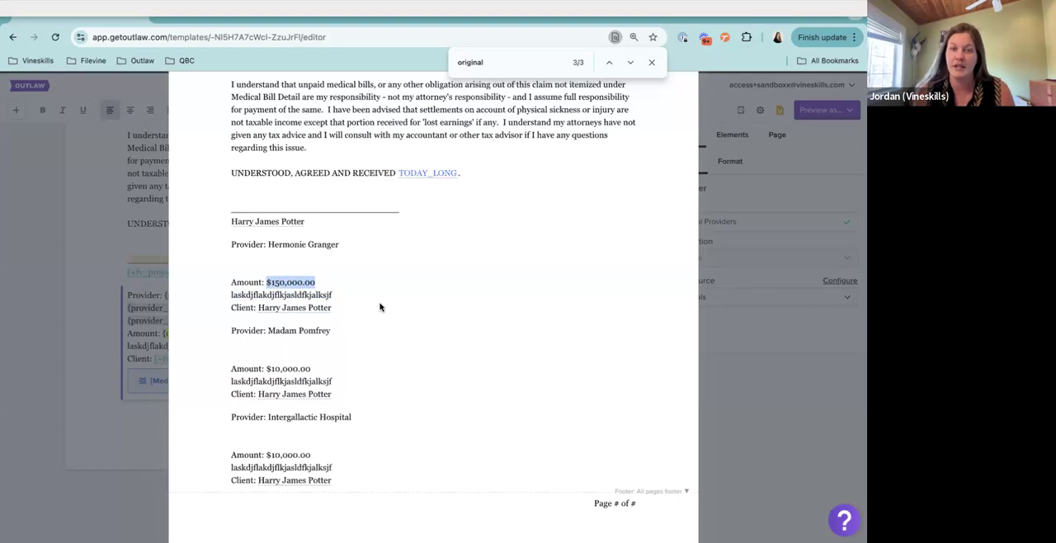
drag(232, 245, 228, 297)
drag(333, 381, 217, 379)
click(325, 383)
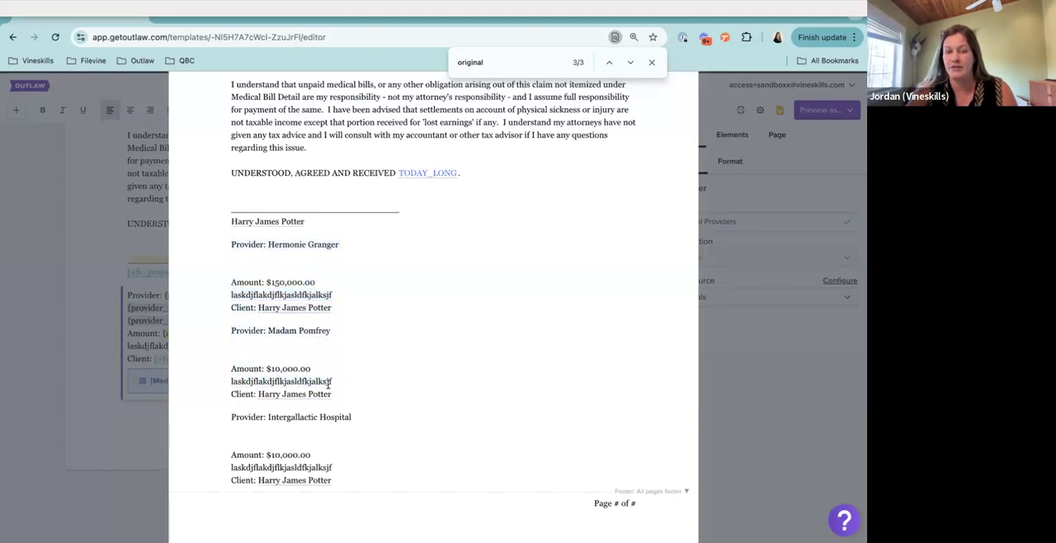
drag(334, 385, 302, 383)
drag(332, 467, 295, 467)
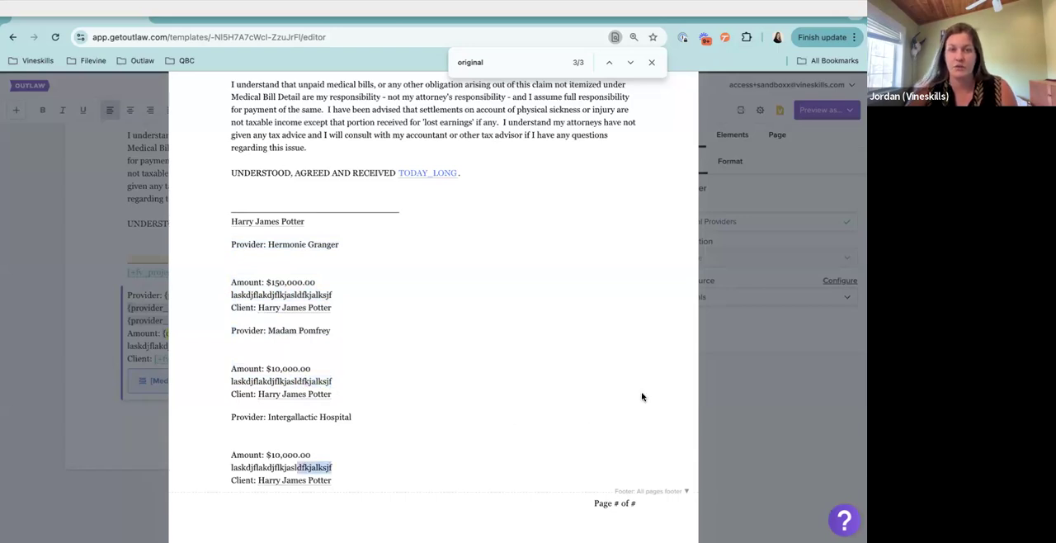
Inspect the Project - Client variable in the second provider block and close the preview
scroll(356, 354, down, 1)
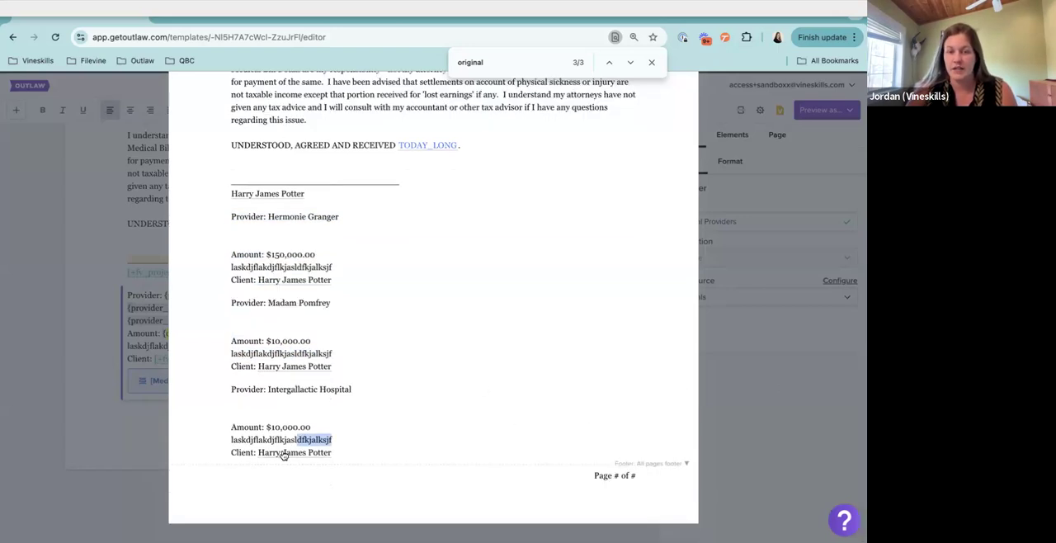
click(233, 366)
mouse_move(235, 365)
mouse_down()
mouse_move(250, 366)
mouse_move(235, 366)
mouse_up()
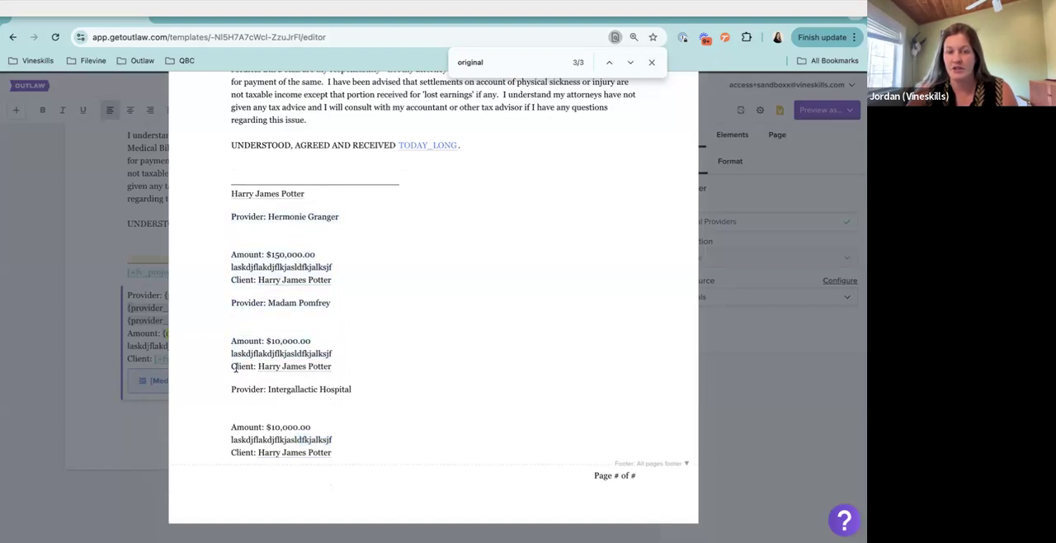
click(294, 368)
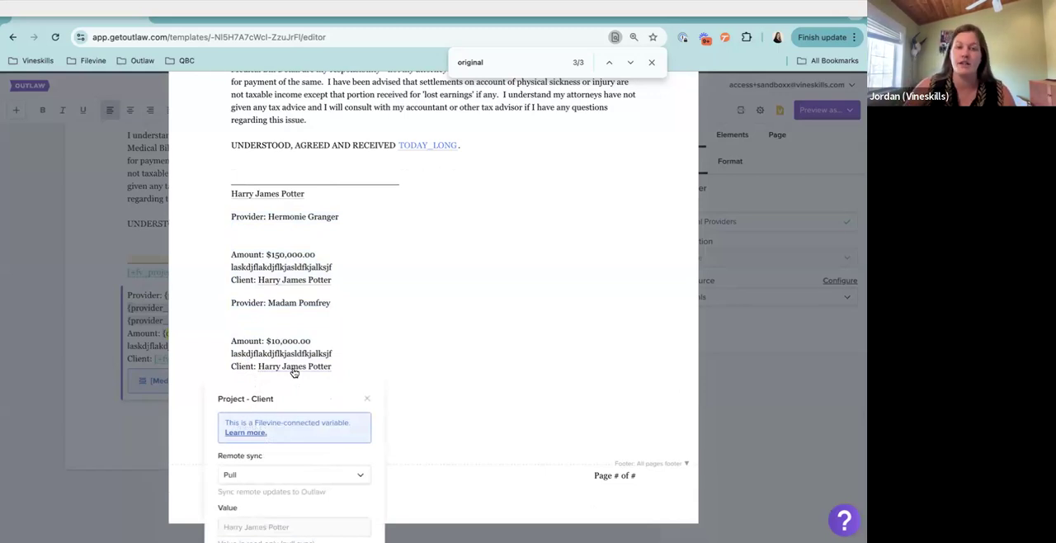
click(144, 337)
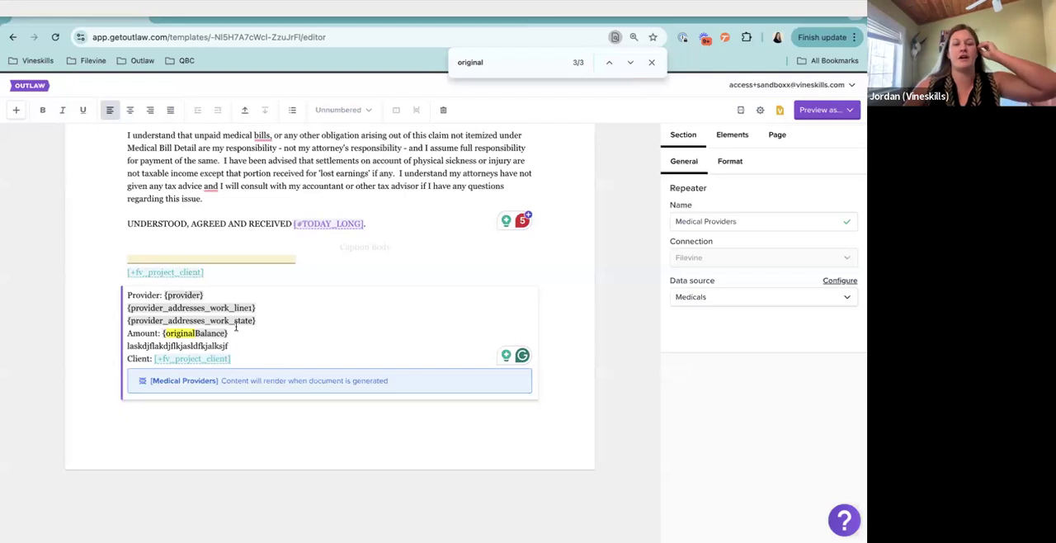
Try to add a person column variable after the Client variable in the Medical Providers repeater, and remove the partial entry
drag(232, 361, 154, 362)
click(247, 359)
text({)
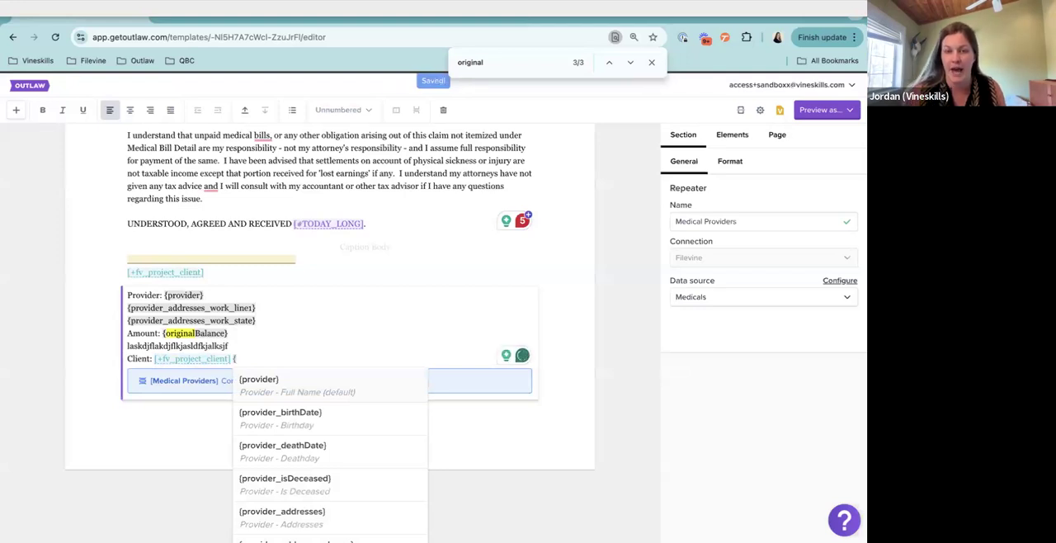
text(person)
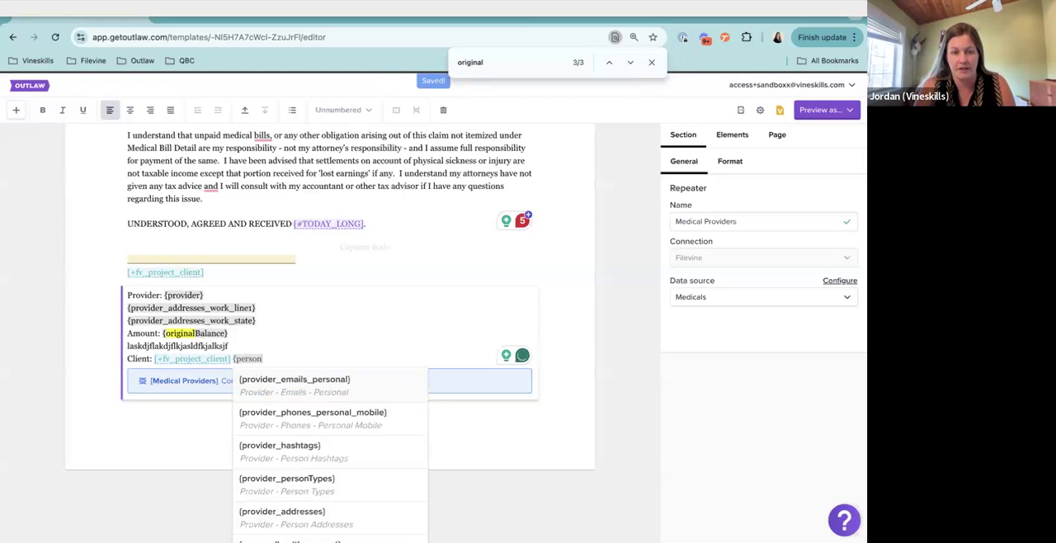
text(tr)
key(BackSpace)
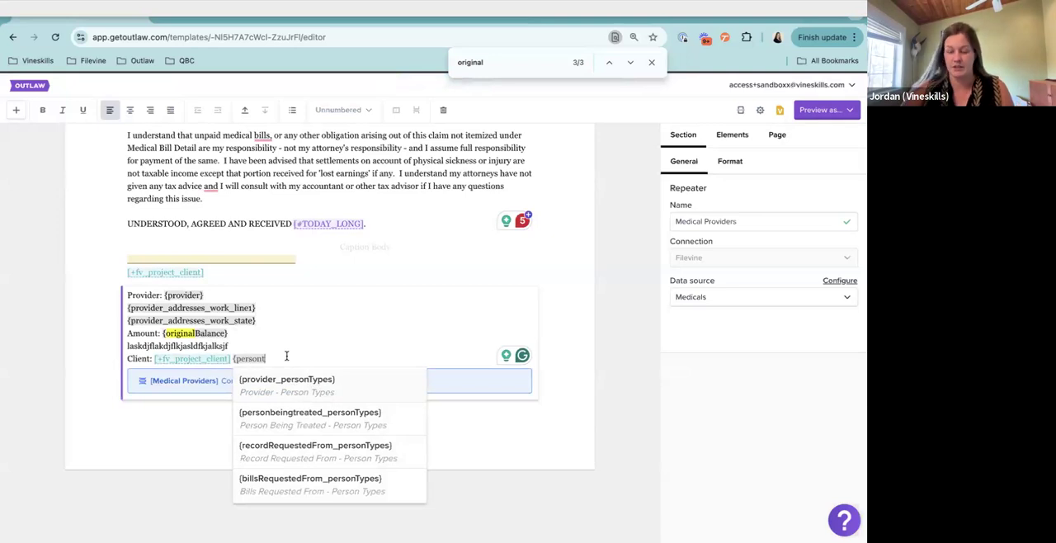
key(BackSpace)
key(BackSpace)
key(BackSpace)
key(BackSpace)
key(BackSpace)
key(BackSpace)
key(BackSpace)
key(BackSpace)
key(BackSpace)
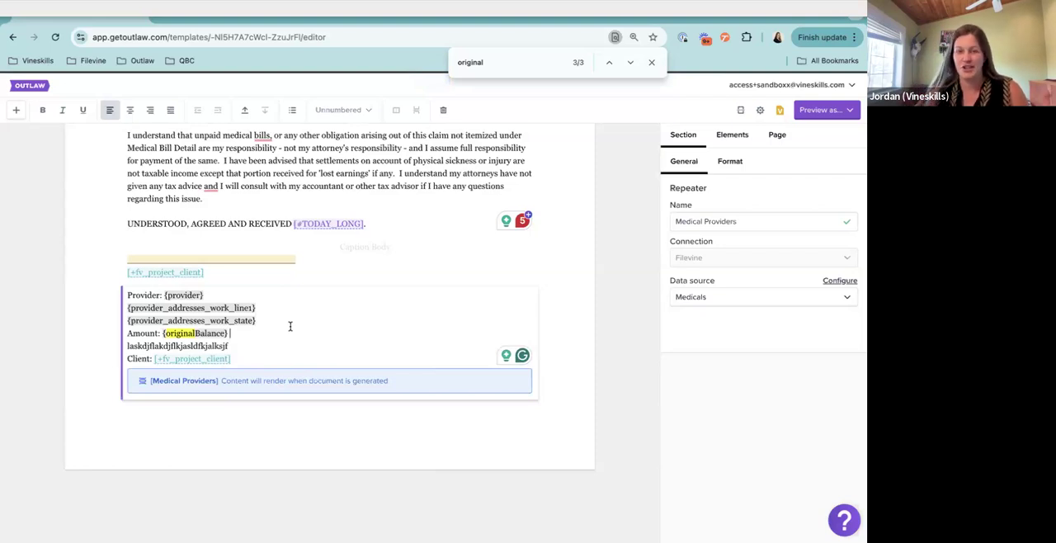
drag(236, 359, 119, 300)
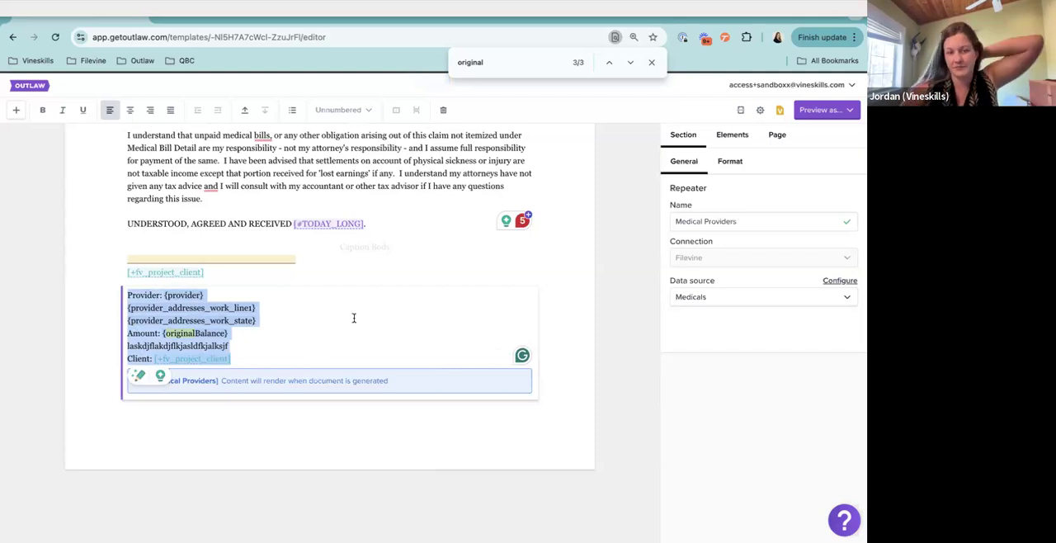
click(330, 346)
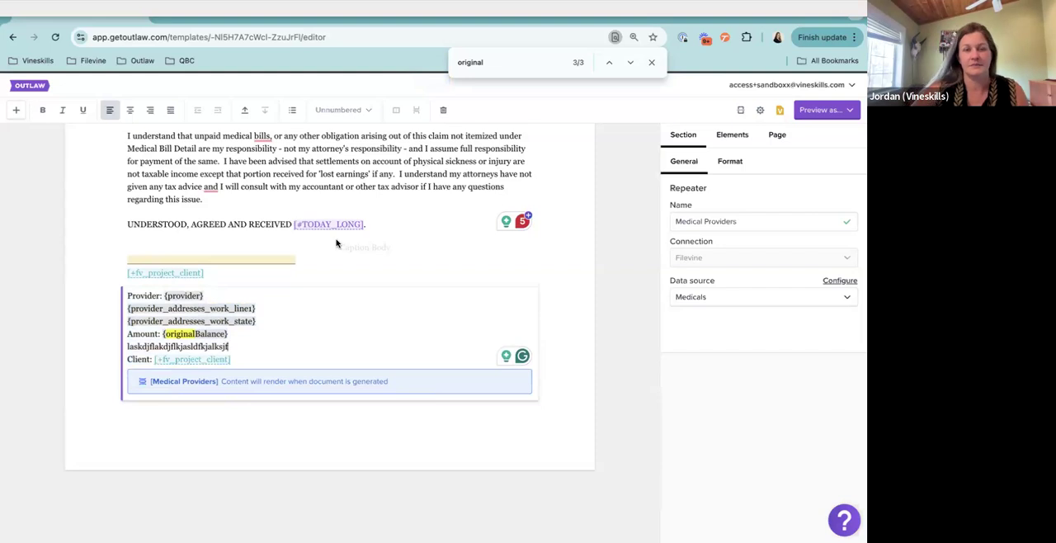
scroll(336, 240, up, 3)
scroll(335, 241, up, 3)
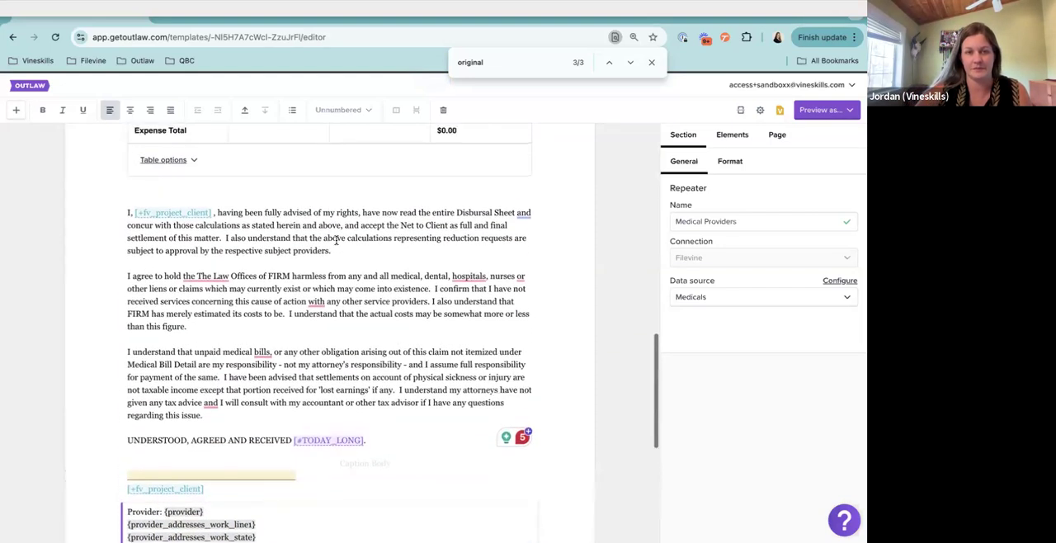
scroll(336, 241, up, 4)
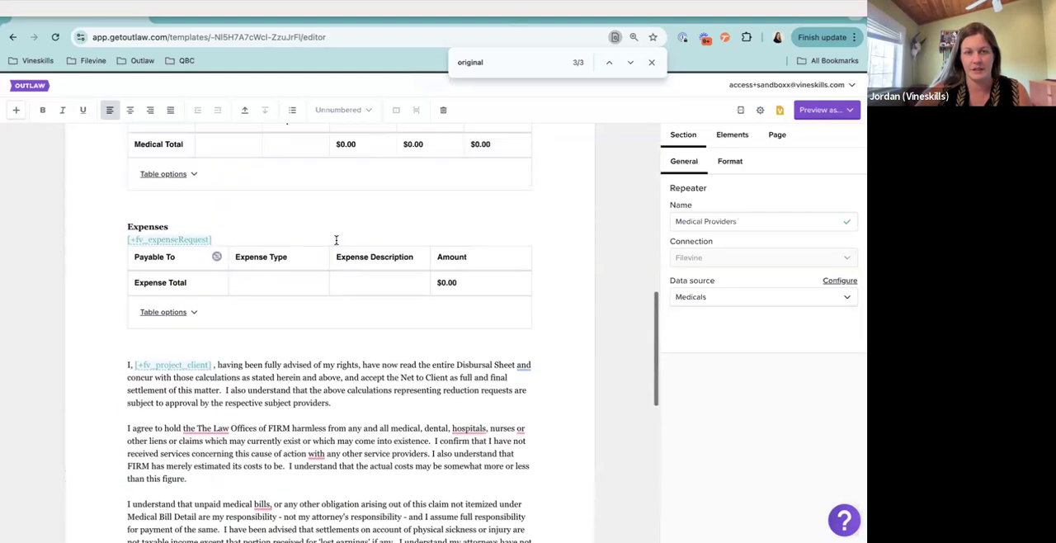
Close the page search and delete the Medical Providers repeater section below the signature line
click(651, 62)
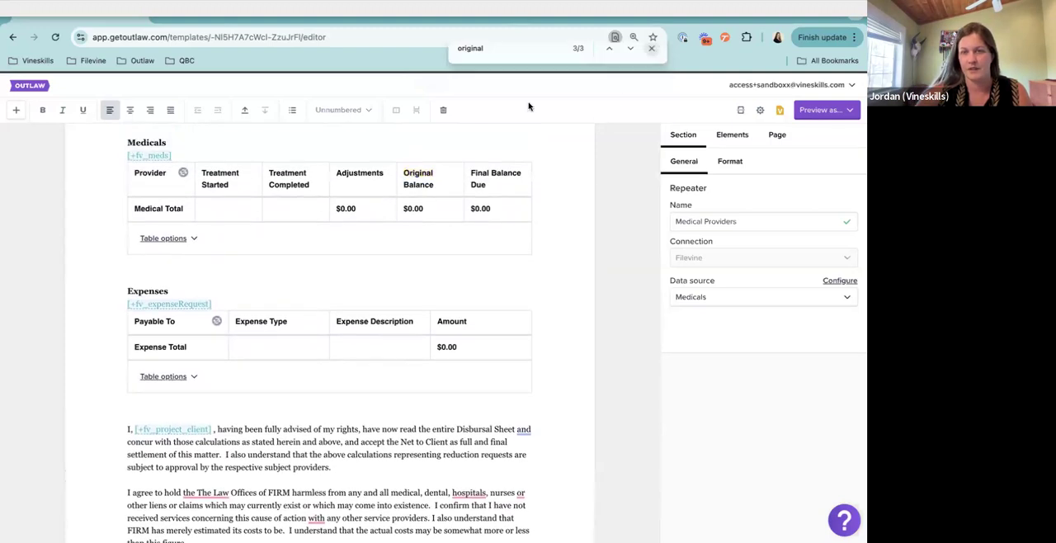
scroll(388, 201, down, 5)
scroll(385, 195, down, 3)
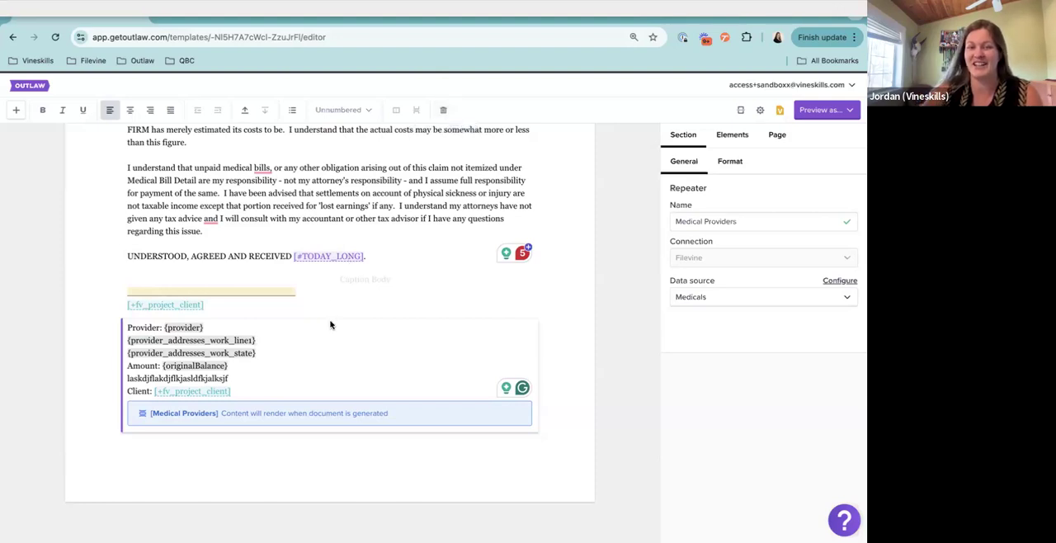
click(441, 113)
click(441, 113)
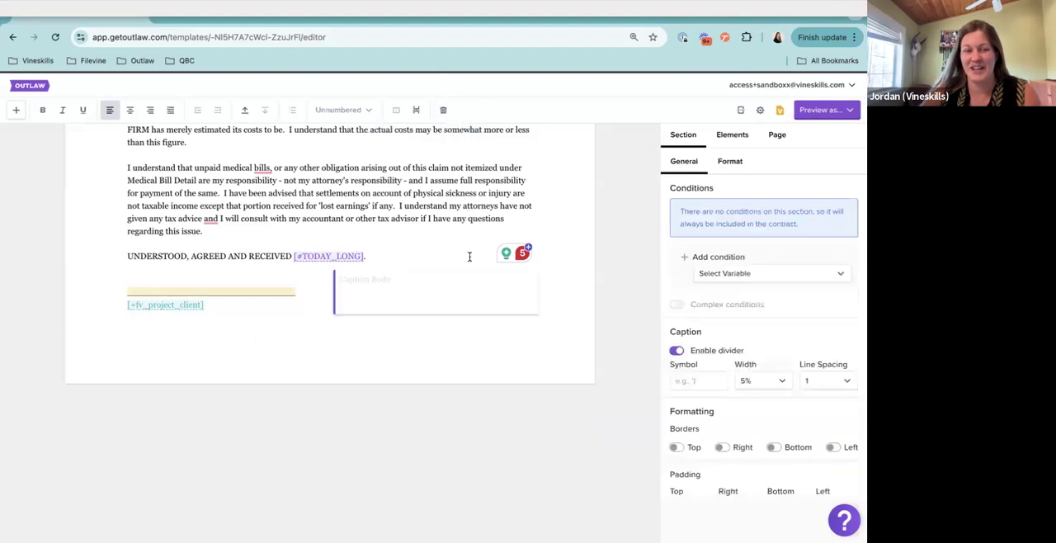
Return to the Summary of Settlement and place the cursor after Attorney Fees
scroll(321, 299, up, 6)
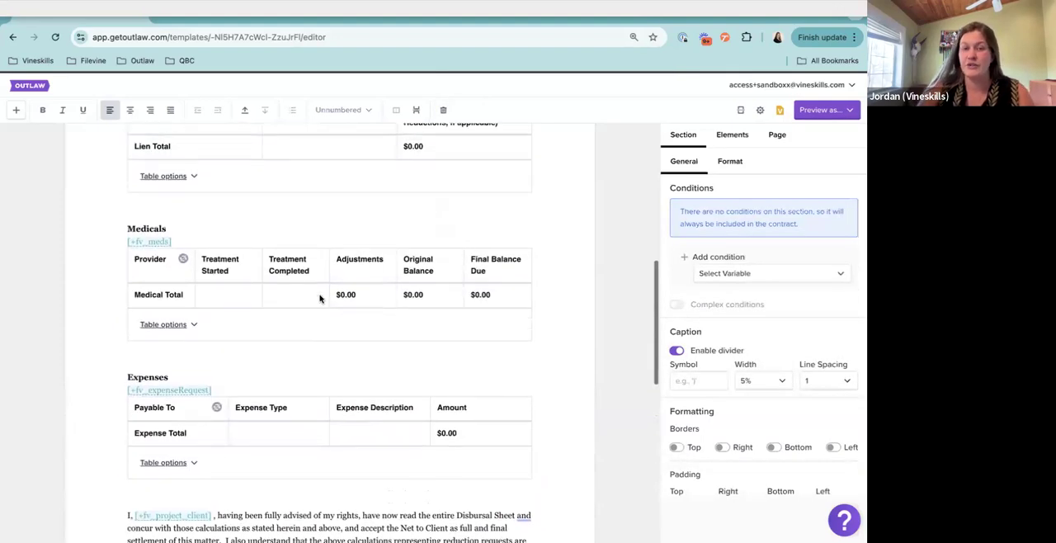
scroll(320, 299, up, 4)
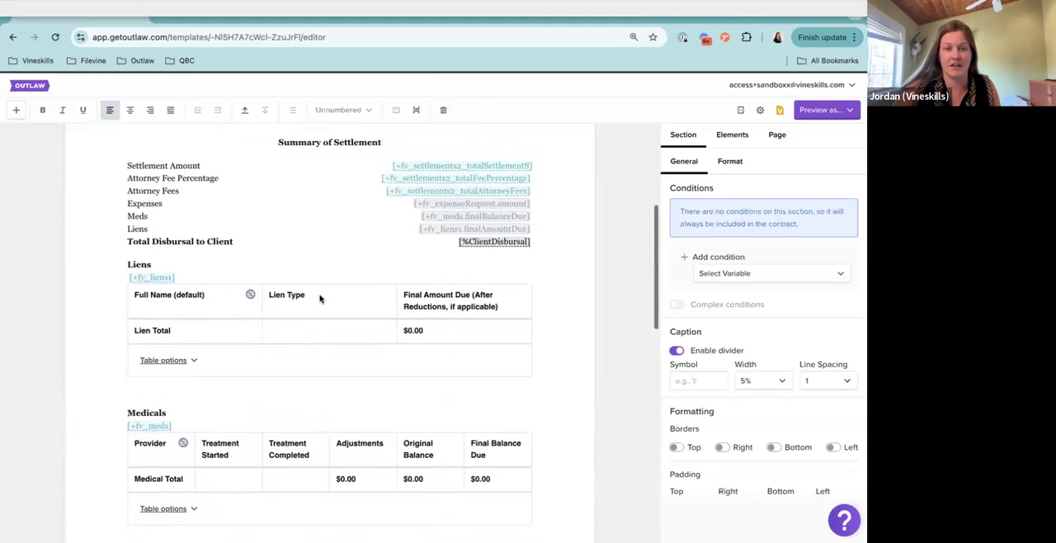
scroll(321, 299, up, 2)
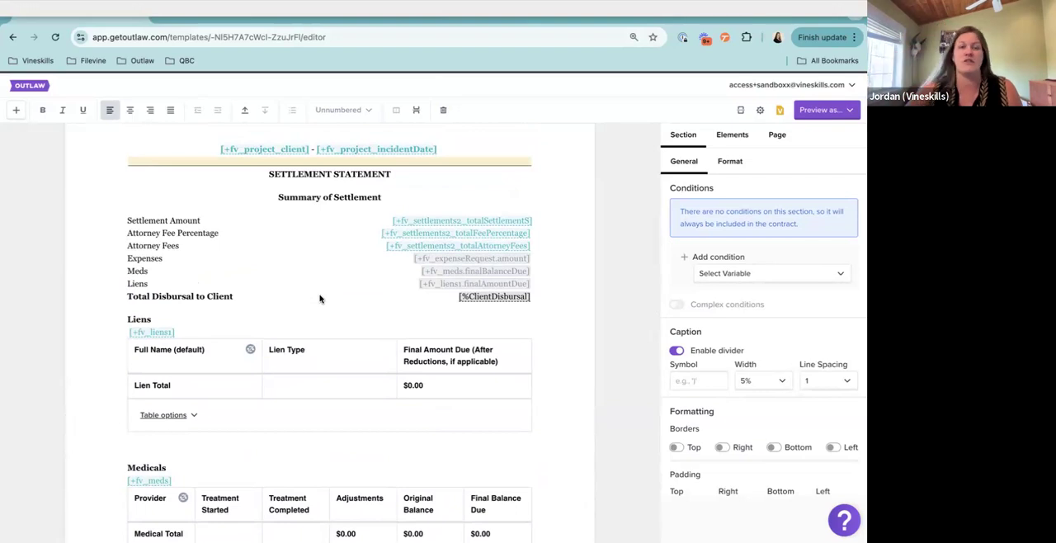
click(239, 245)
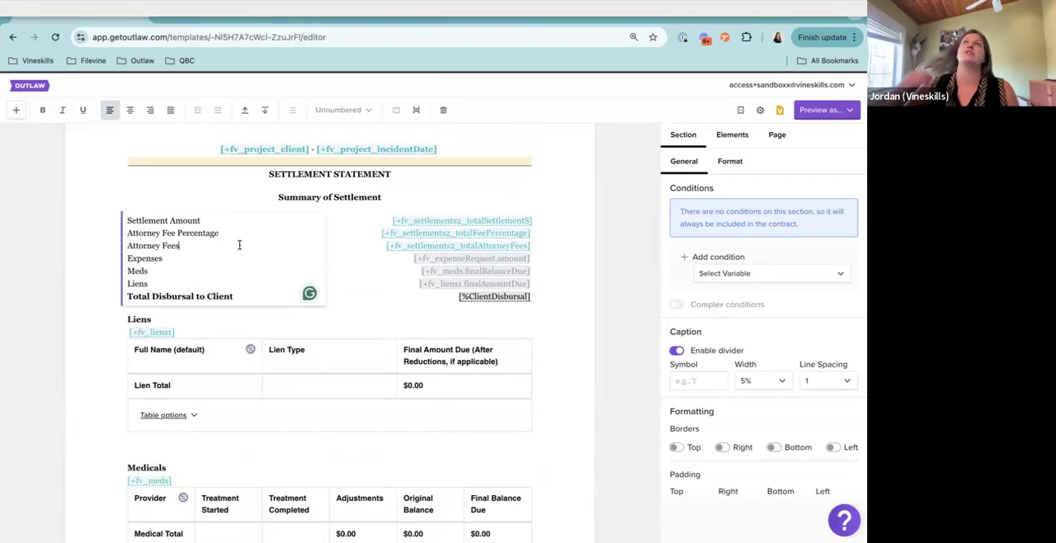
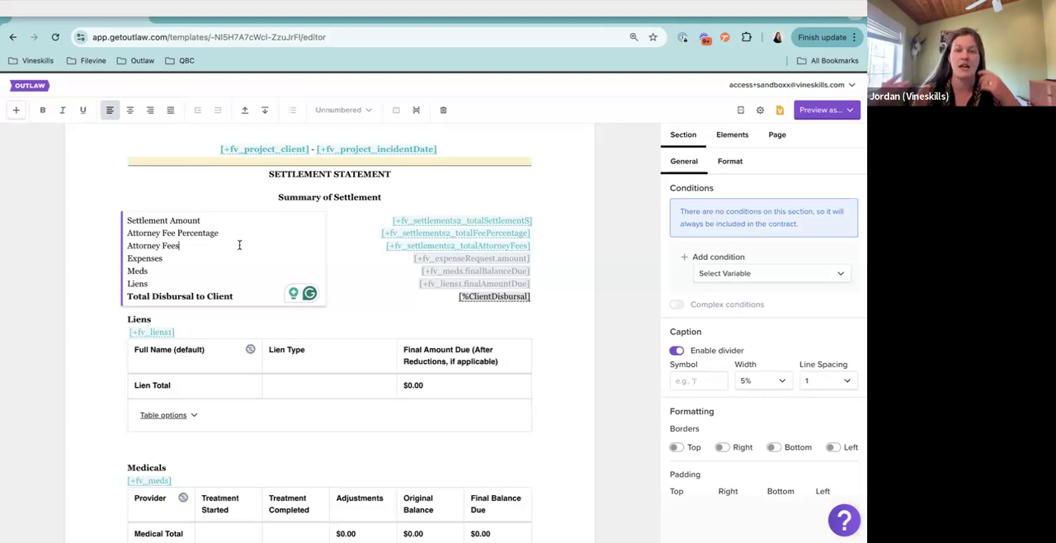
Examine the condition settings of the Liens section, and return the cursor to the Summary of Settlement list
scroll(239, 245, down, 1)
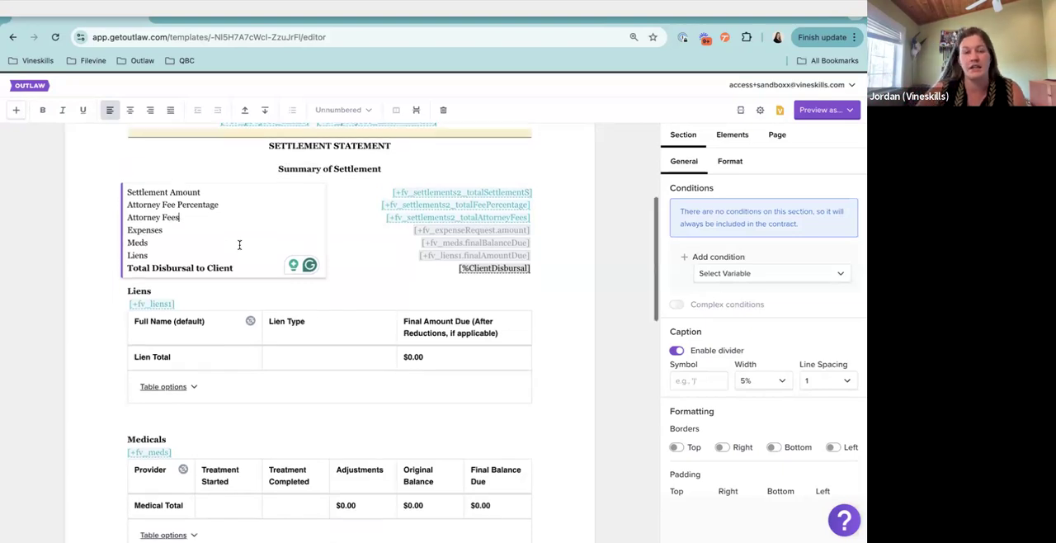
click(413, 254)
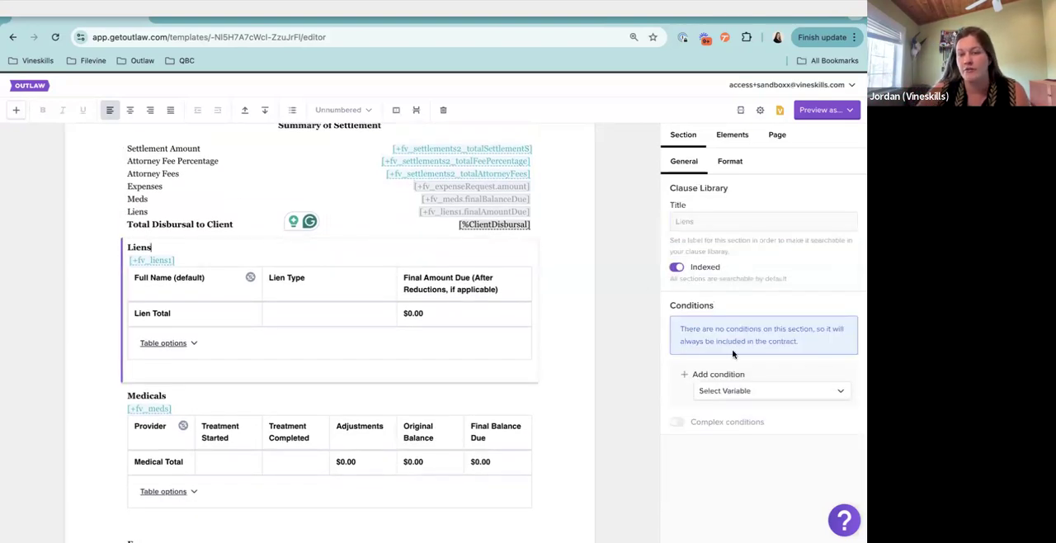
scroll(587, 384, down, 1)
drag(668, 310, 735, 309)
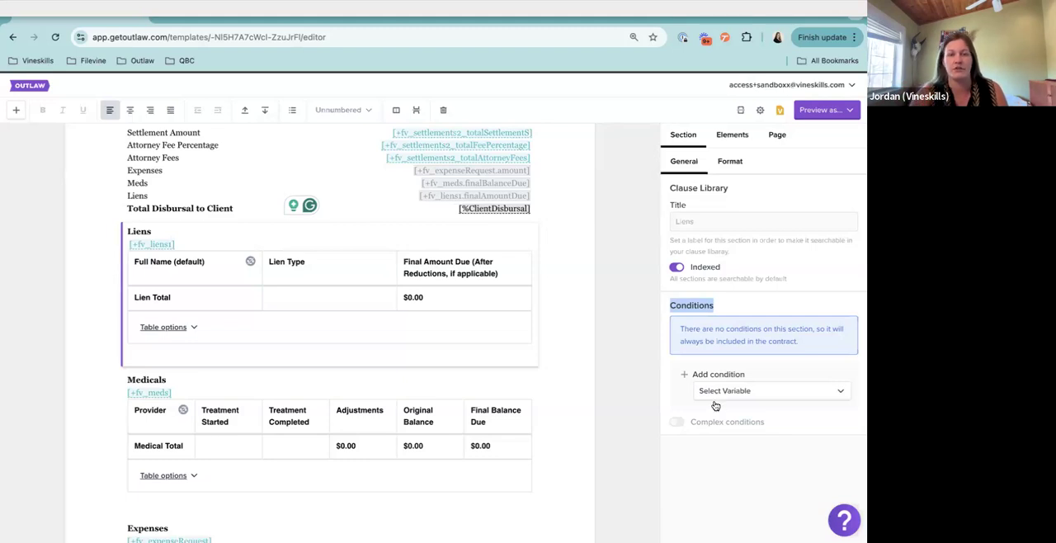
scroll(438, 375, up, 2)
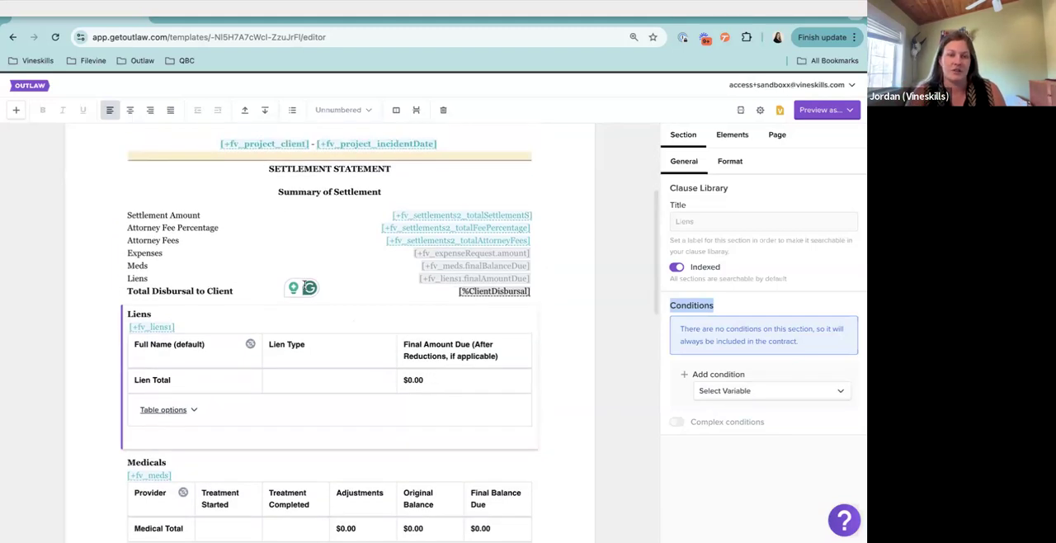
click(300, 260)
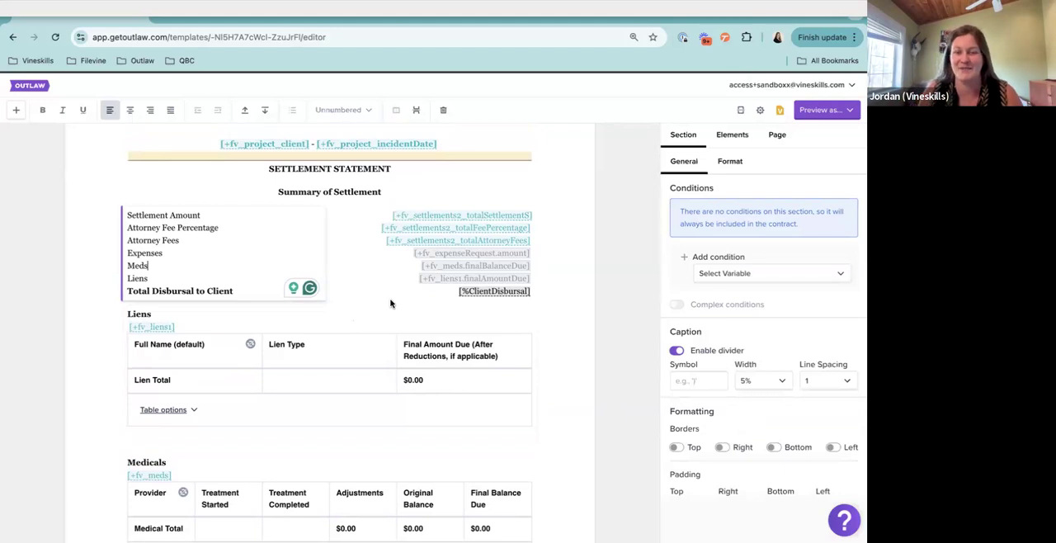
Preview the template as Flow (Web), review the settlement summary figures, and close the preview
click(817, 113)
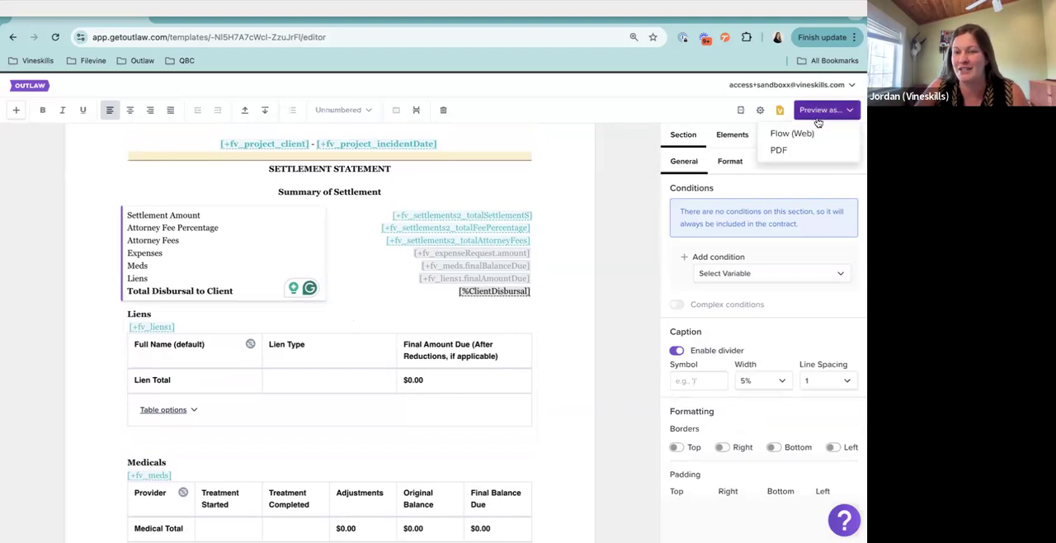
click(811, 134)
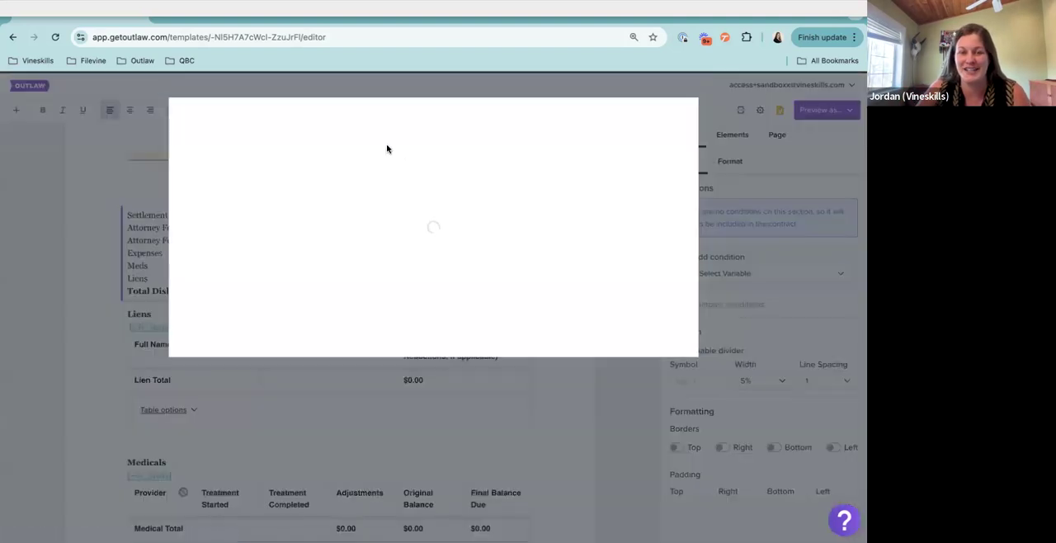
scroll(573, 259, down, 3)
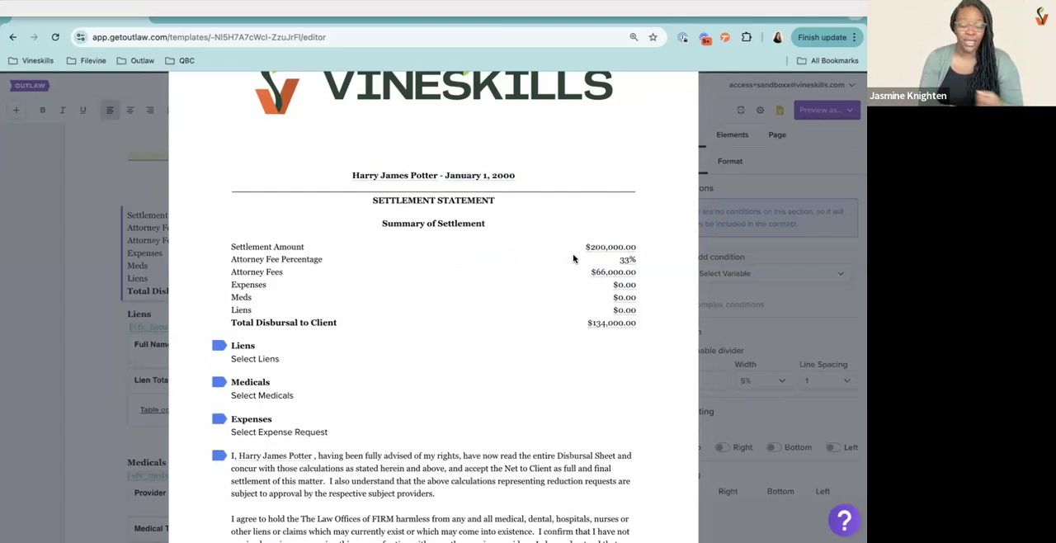
click(152, 193)
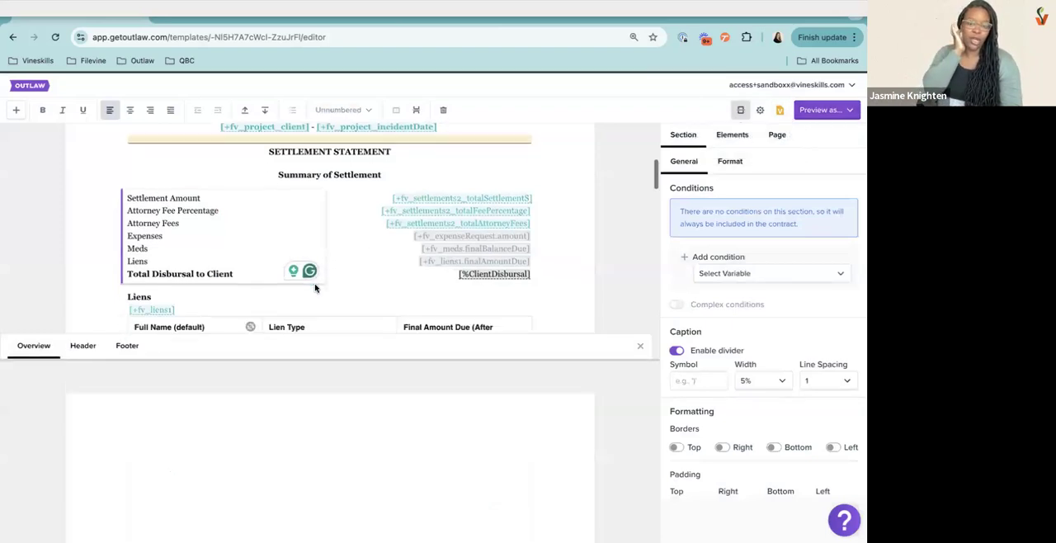
Look through the contract overview area, hide it, and show it again
scroll(314, 287, down, 2)
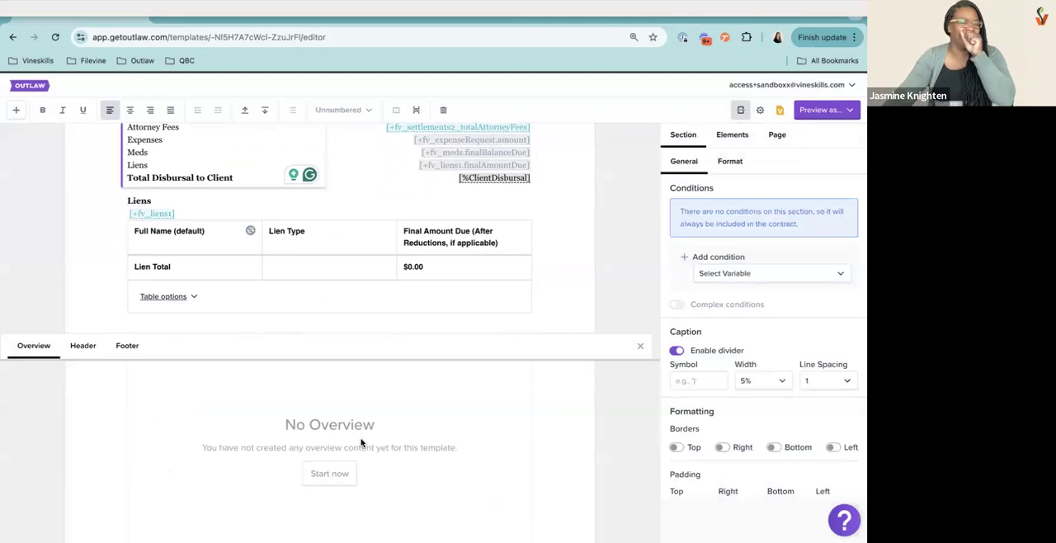
scroll(360, 443, up, 2)
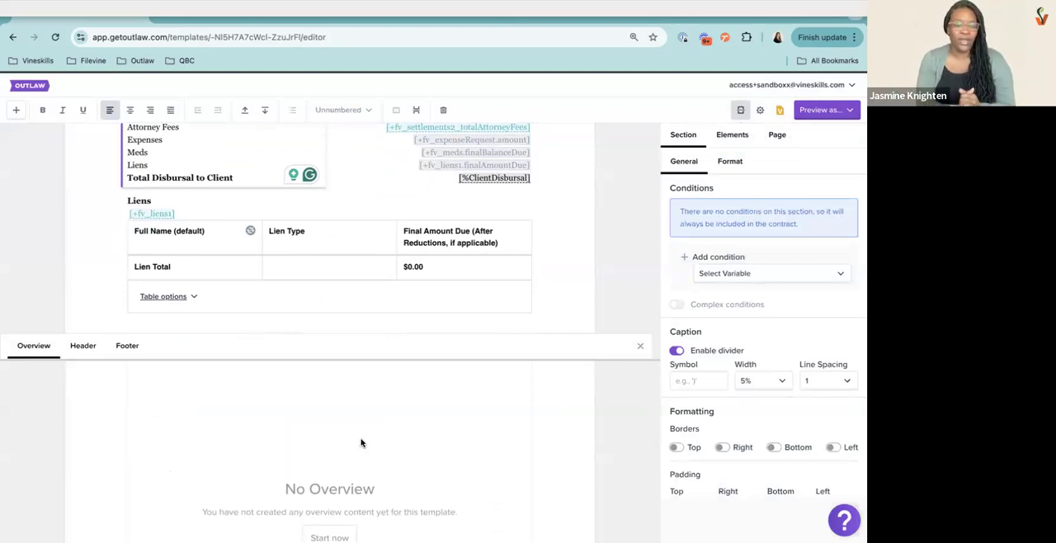
click(739, 110)
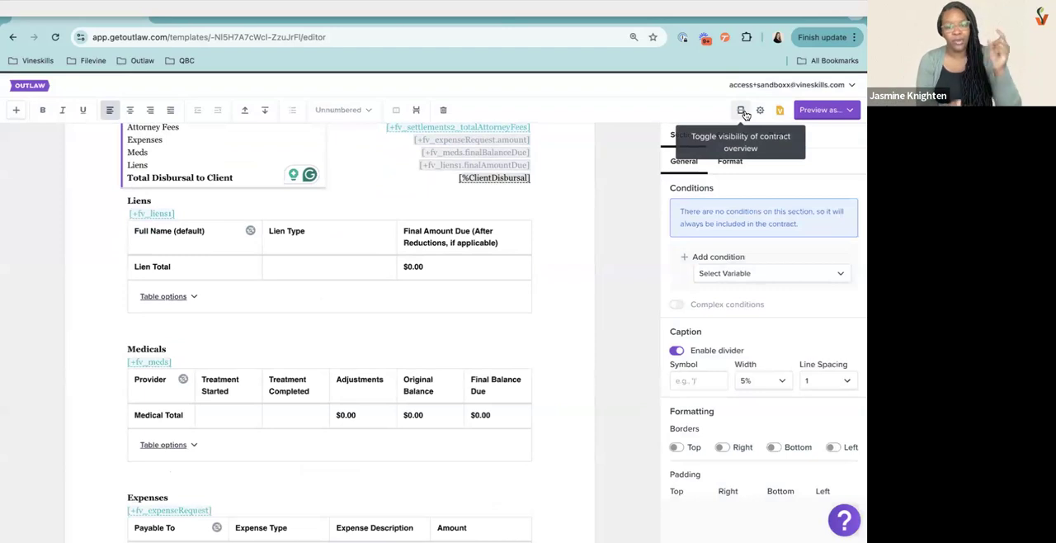
click(743, 113)
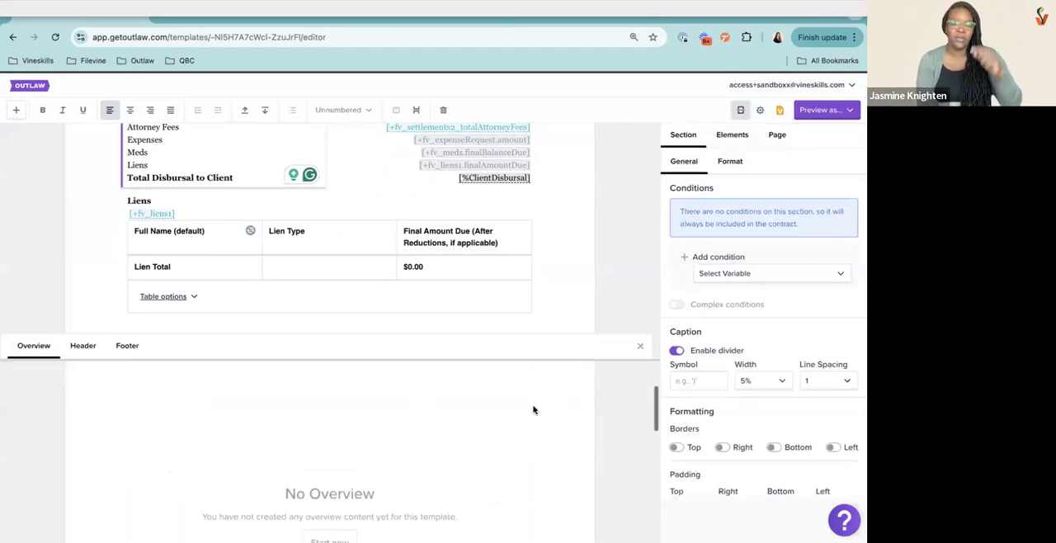
Preview the template in web flow again to examine the Liens, Medicals and Expenses selections, and close the preview
click(825, 110)
click(776, 140)
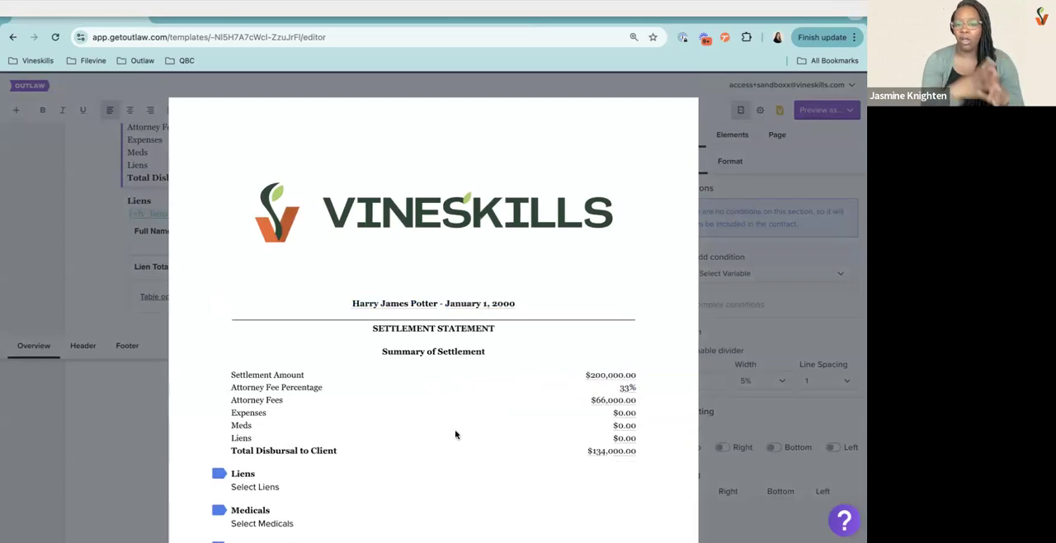
scroll(427, 445, down, 3)
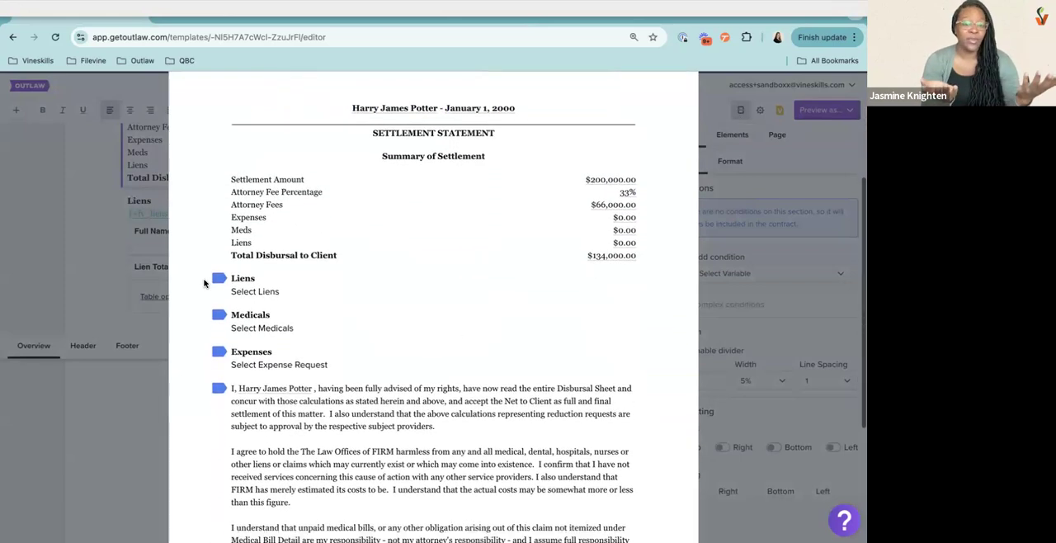
click(734, 153)
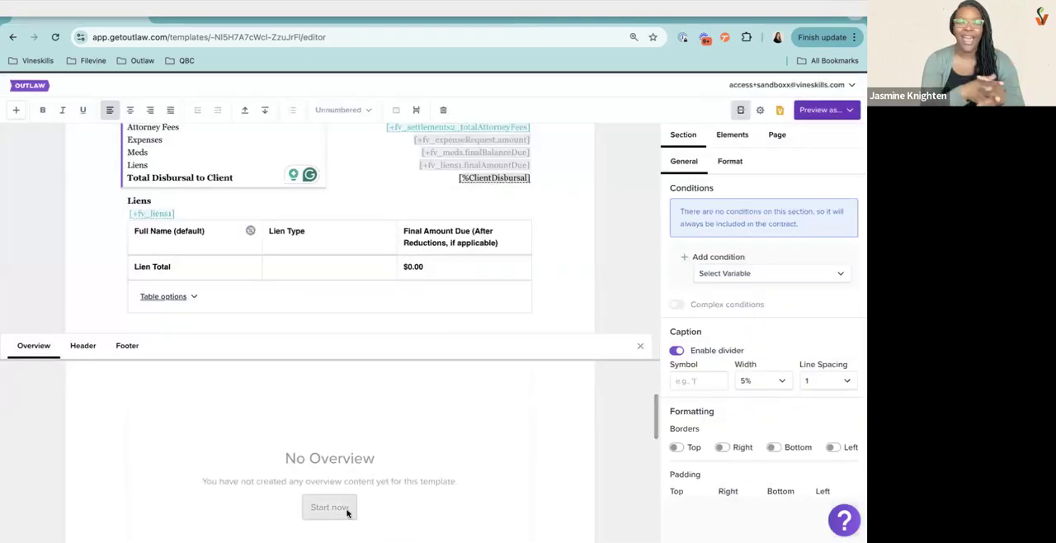
Start the contract overview, give it the title "Settlement Overview", and begin its first item
click(345, 508)
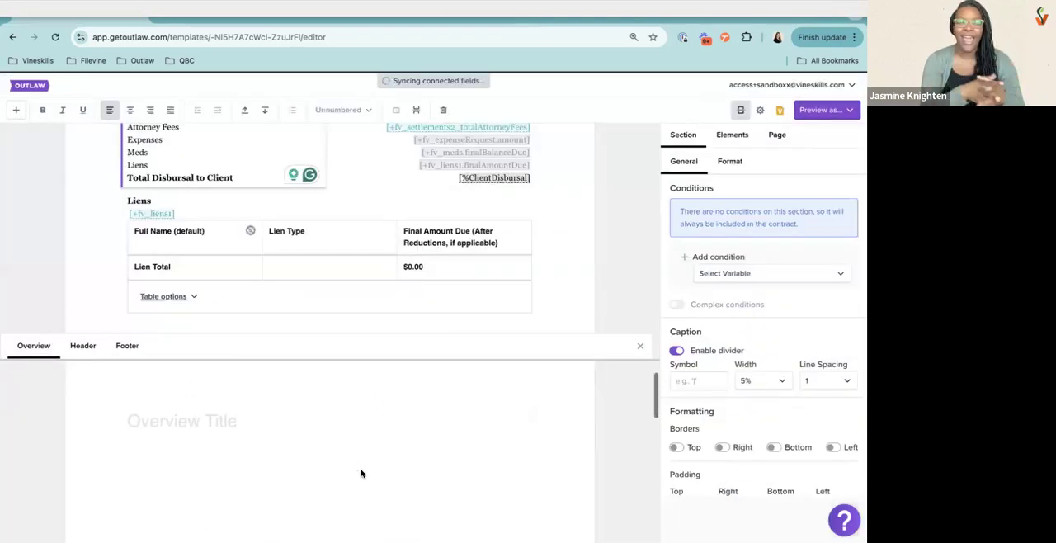
click(286, 426)
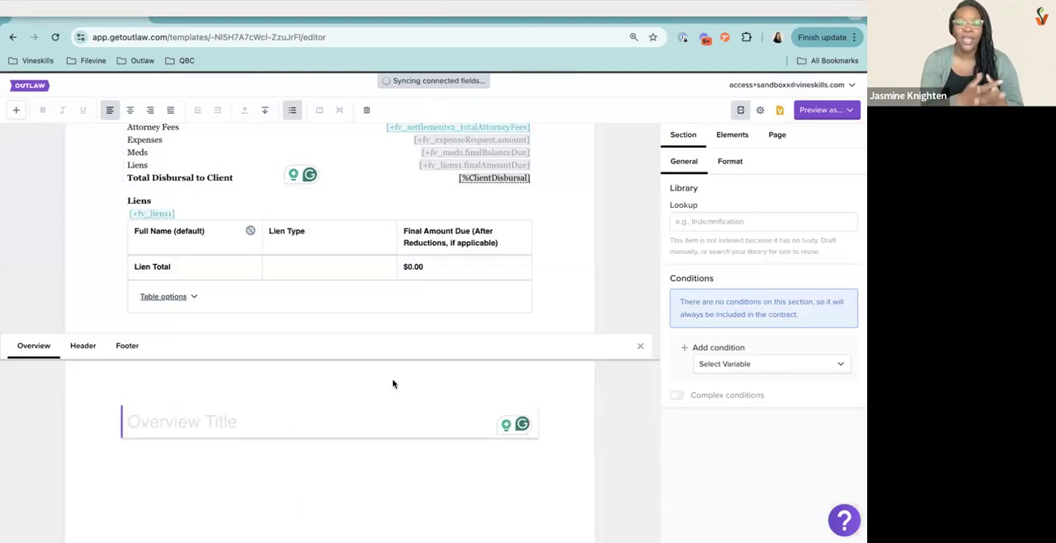
text(SEtt)
key(BackSpace)
key(BackSpace)
key(BackSpace)
text(ettlement Overview)
key(Return)
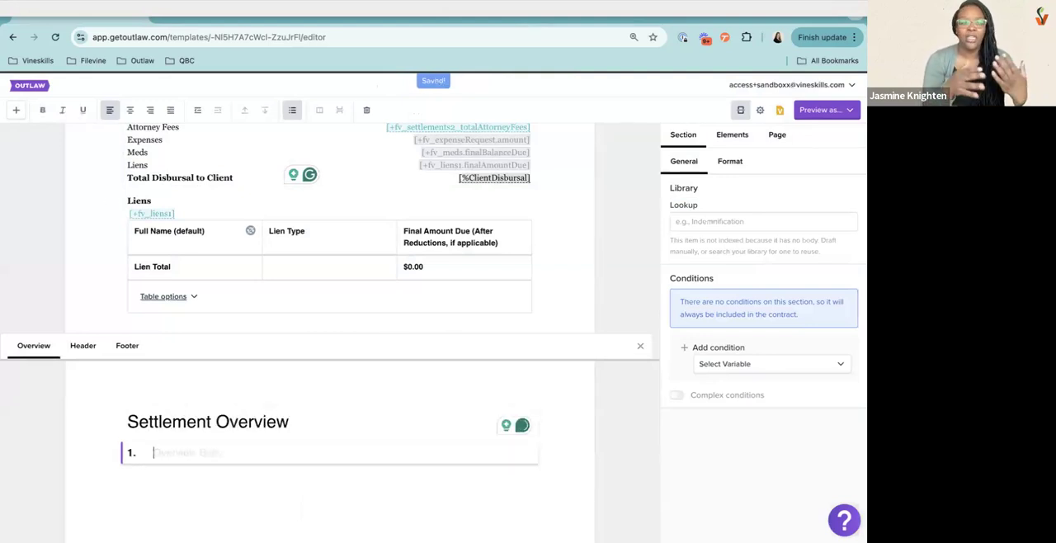
Remove the numbering from the first overview item and enter the prompt "Please select Expesens:" followed by a new line
click(289, 111)
text(Plea)
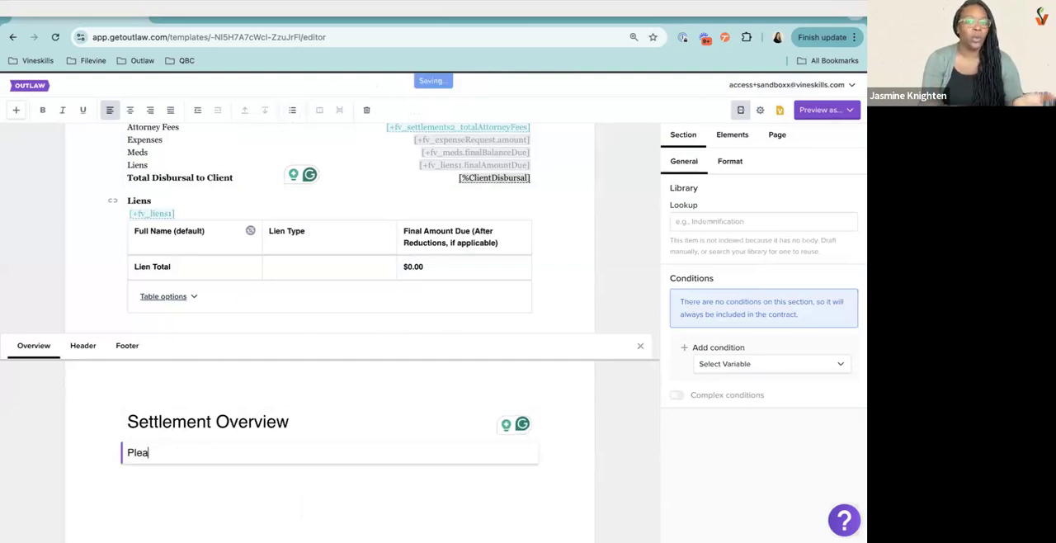
text(se select )
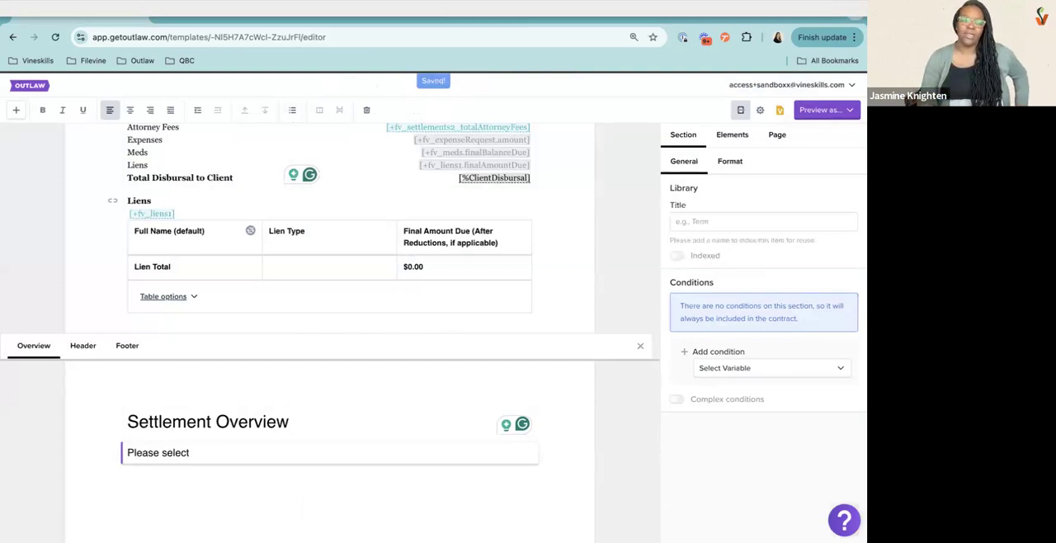
text(l)
key(BackSpace)
text(Liens)
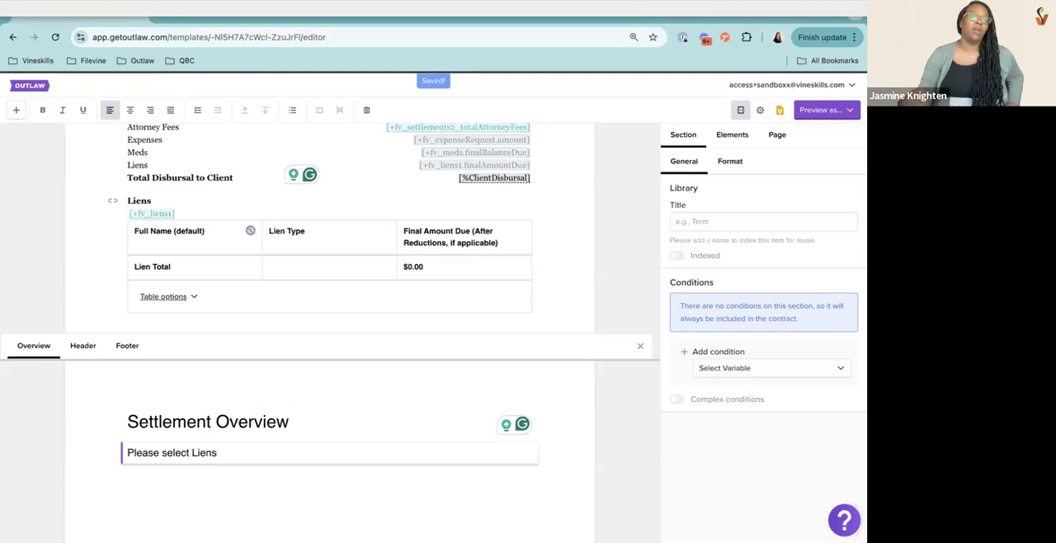
key(BackSpace)
key(BackSpace)
key(BackSpace)
key(BackSpace)
key(BackSpace)
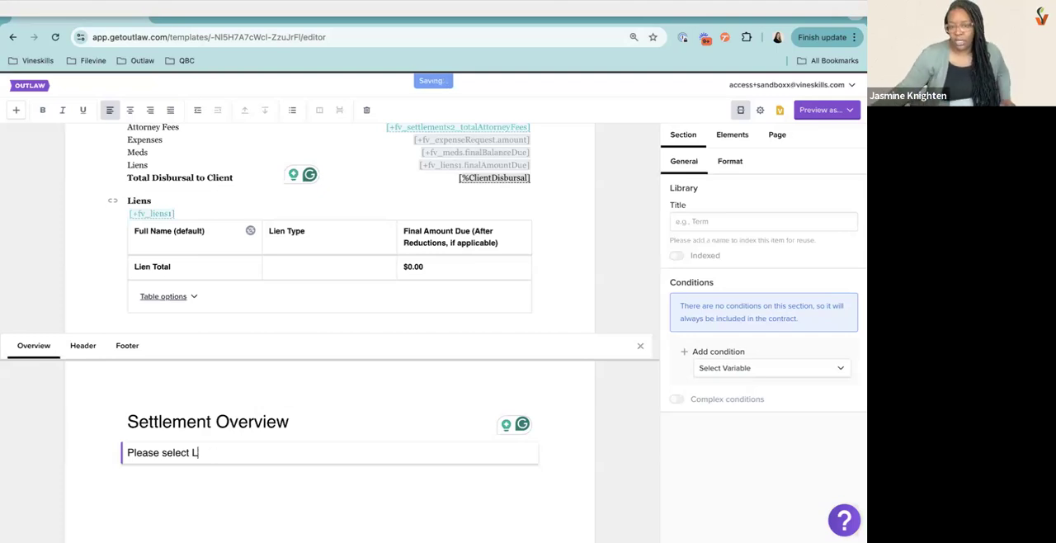
text(Expesens:)
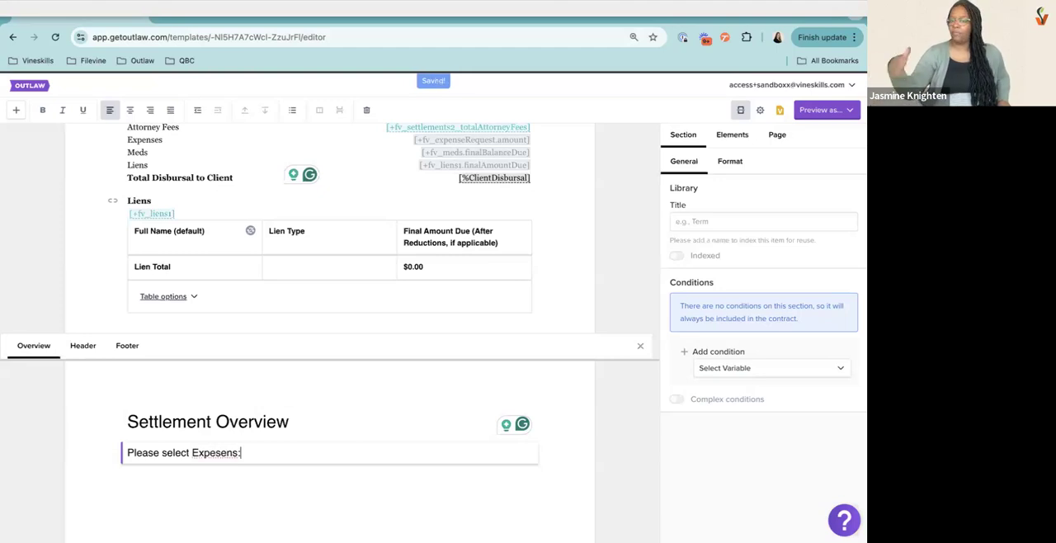
key(Return)
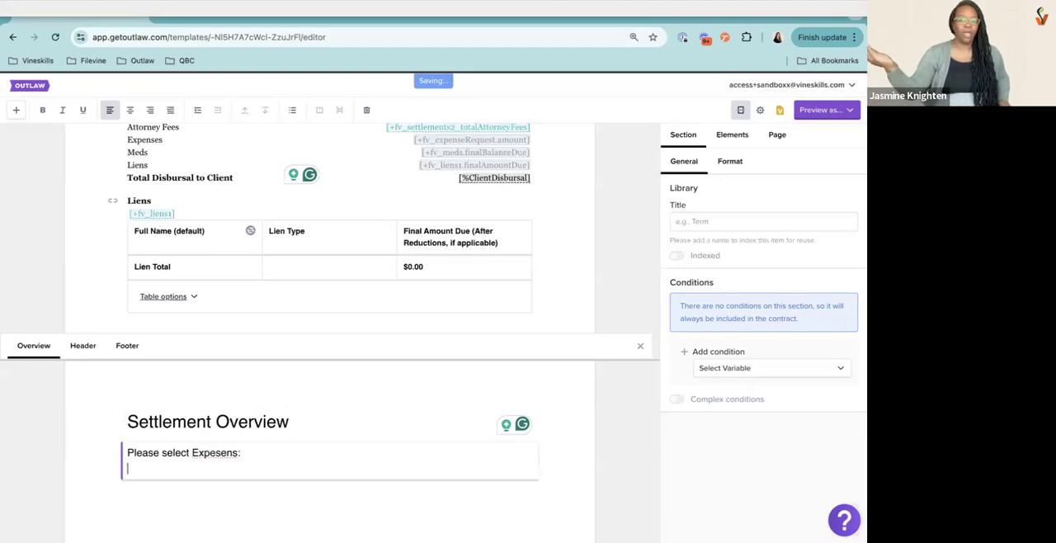
Insert the fv_expenseRequest connected variable as a full table below the prompt in the overview
text({+expese)
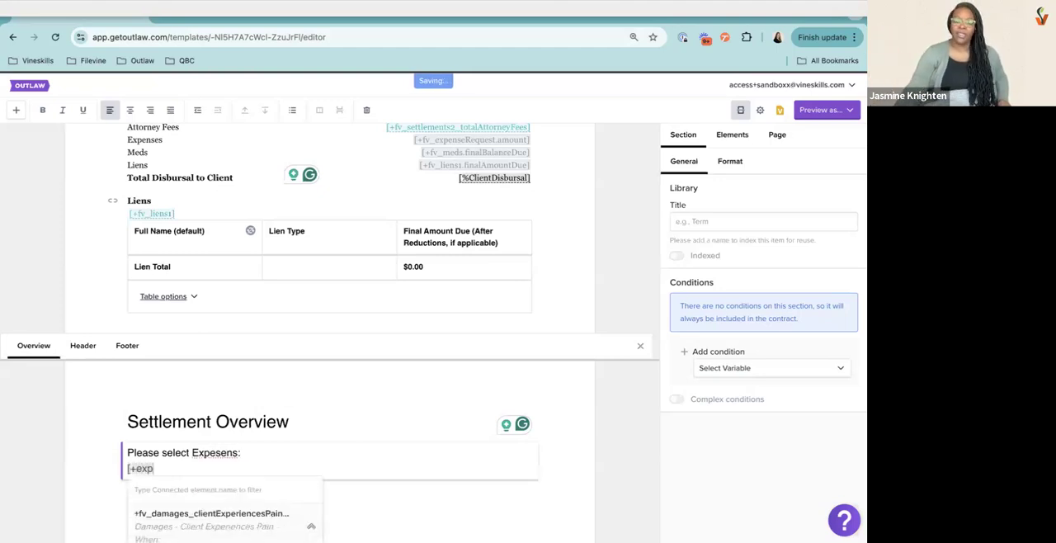
key(BackSpace)
key(BackSpace)
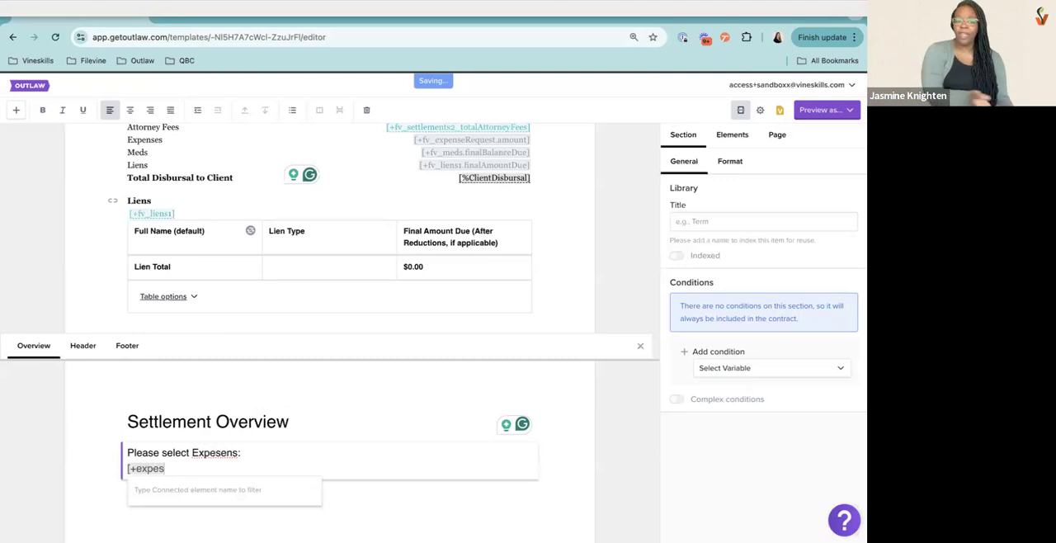
text(nse)
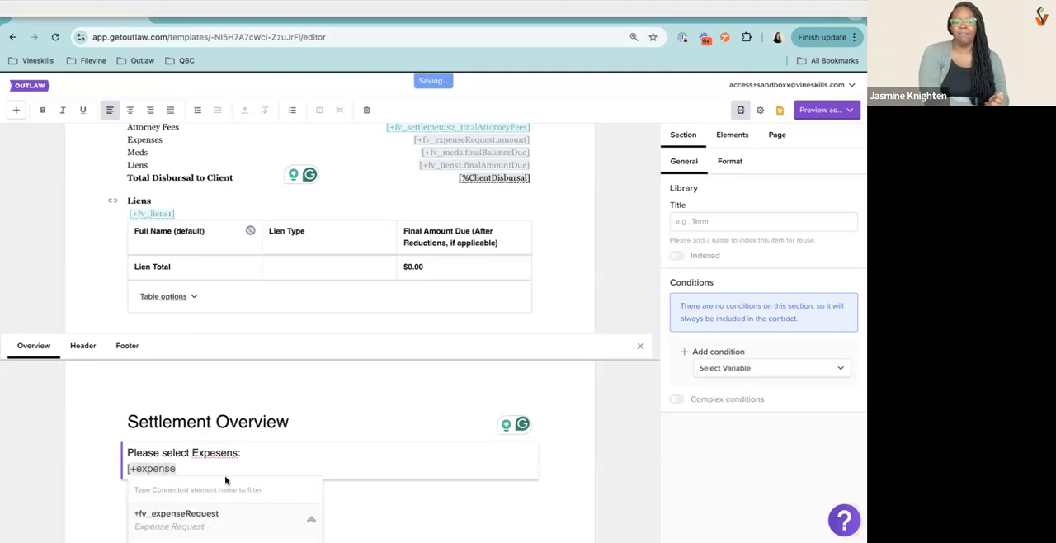
scroll(268, 309, down, 3)
scroll(268, 309, down, 2)
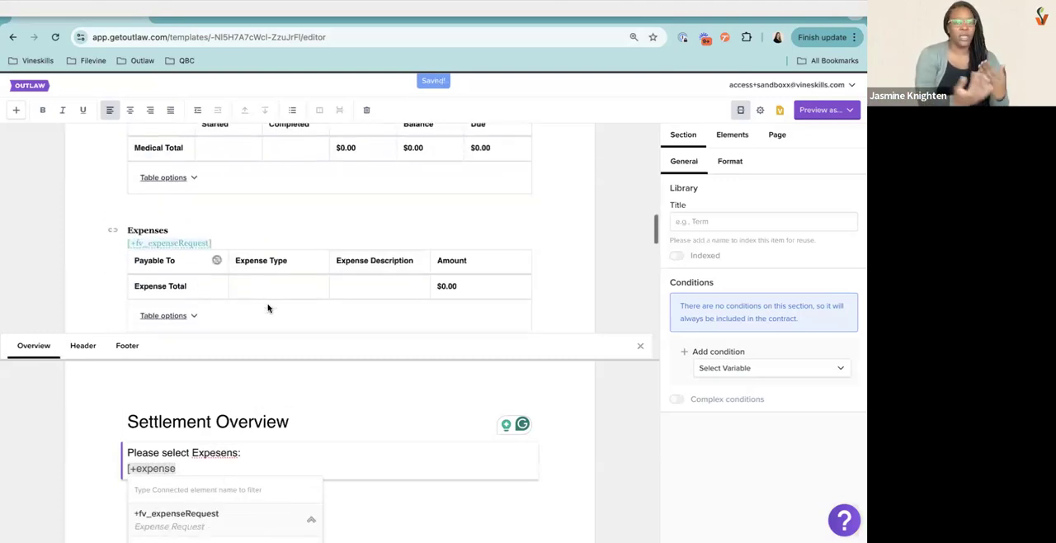
scroll(251, 514, down, 1)
click(251, 513)
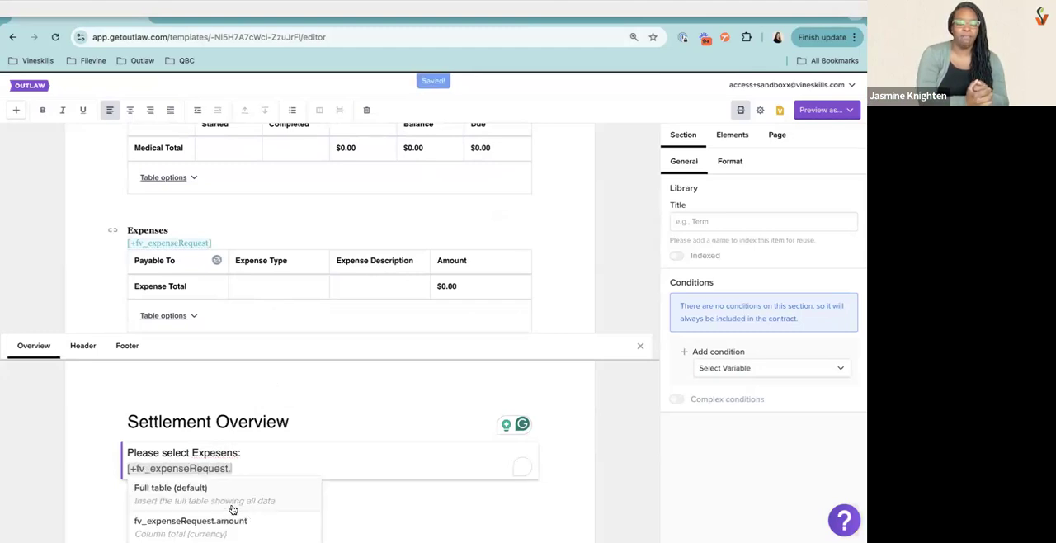
click(220, 503)
scroll(266, 453, down, 1)
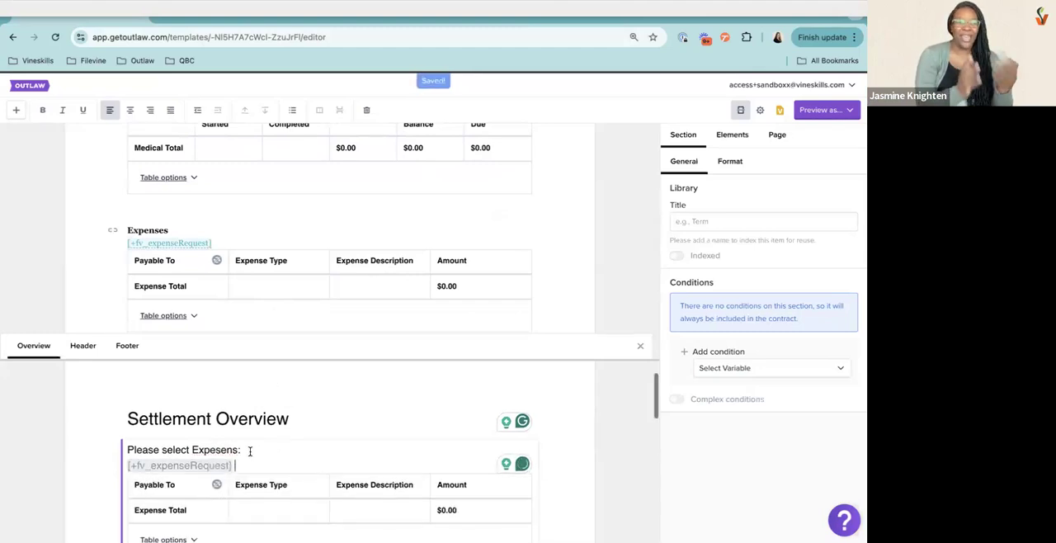
Correct the misspelled word in the overview prompt so it reads "Please select Expenses:"
click(234, 450)
key(BackSpace)
key(BackSpace)
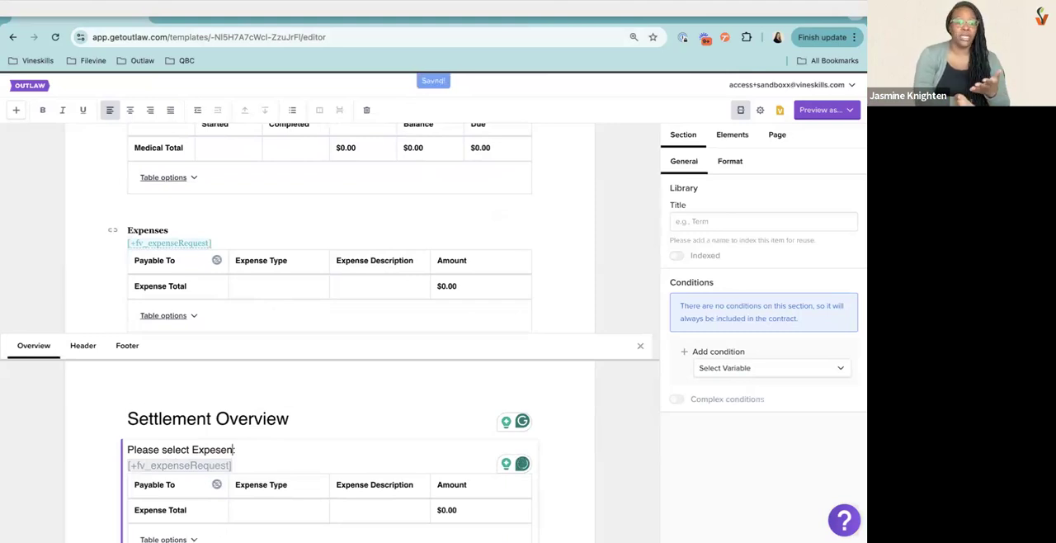
key(BackSpace)
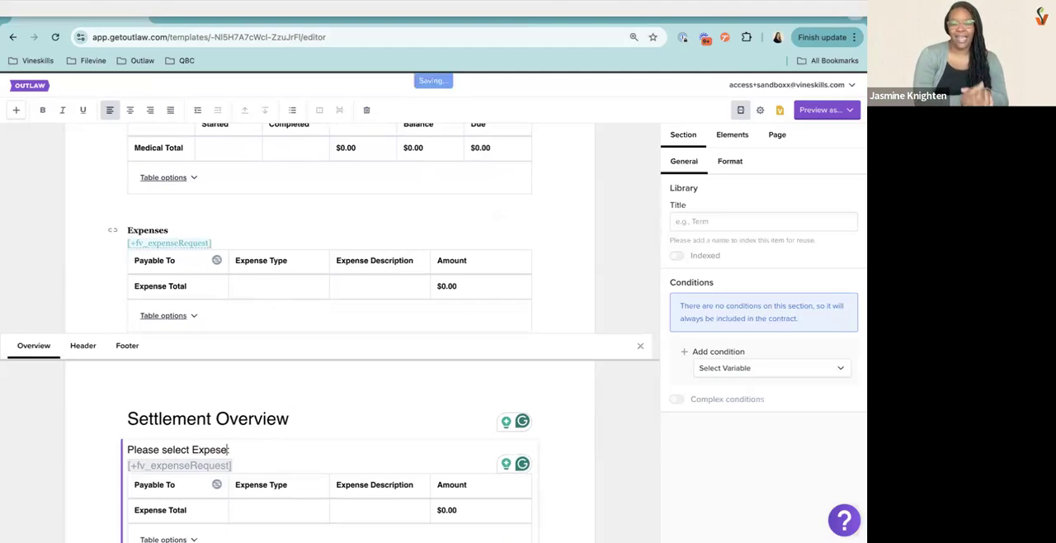
key(BackSpace)
key(BackSpace)
text(nses)
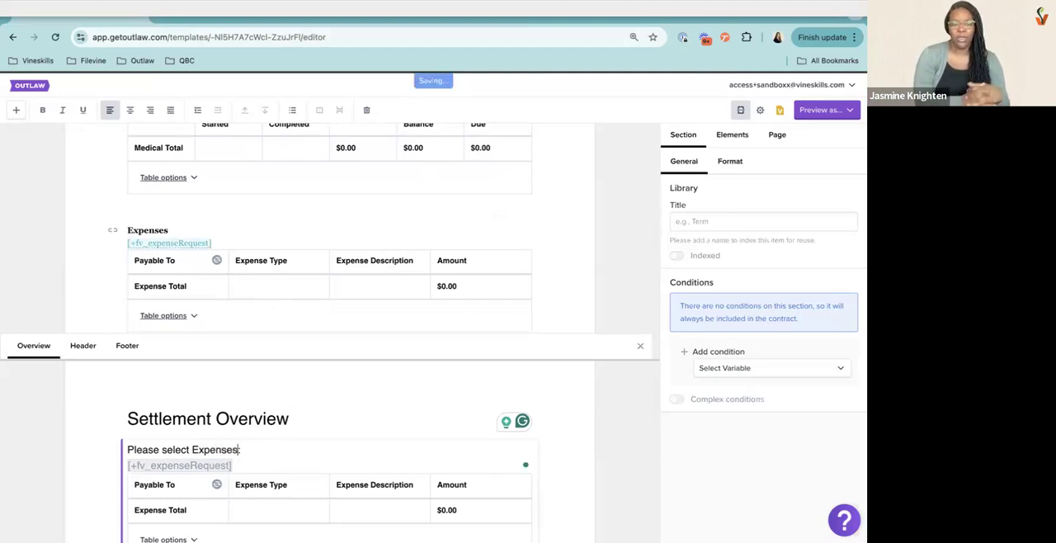
click(295, 449)
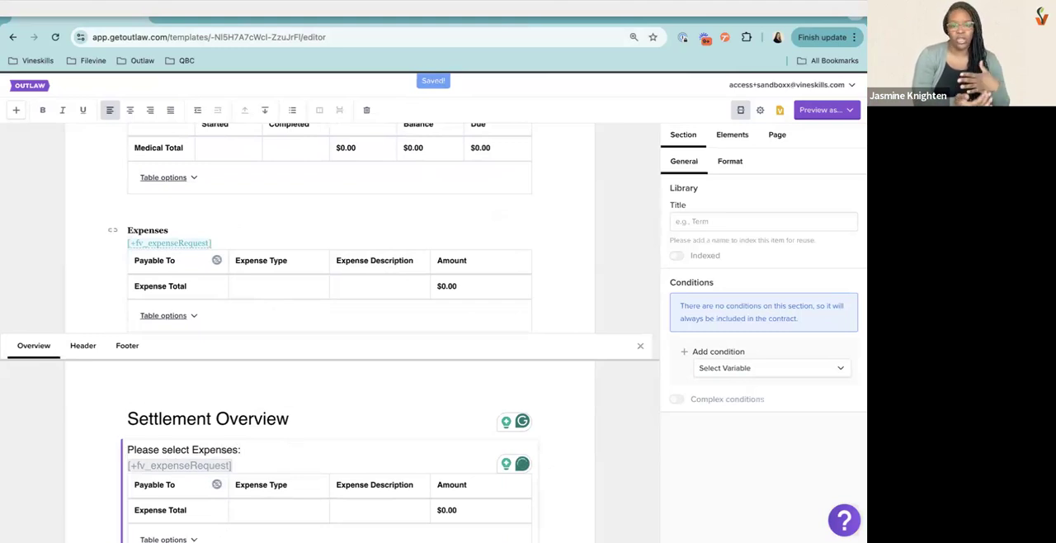
Add a blank item to the overview and move it above the expenses prompt
key(Return)
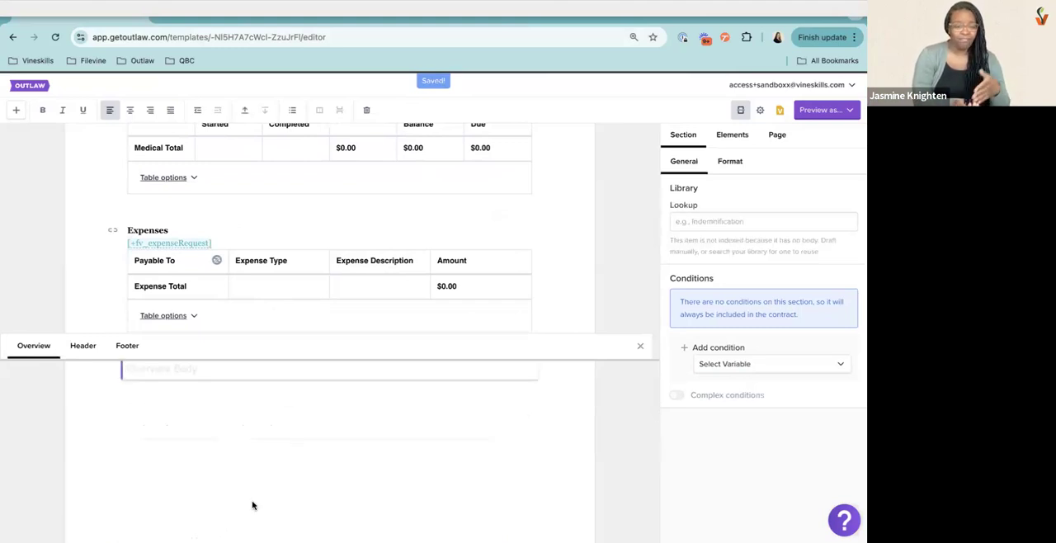
scroll(254, 432, up, 1)
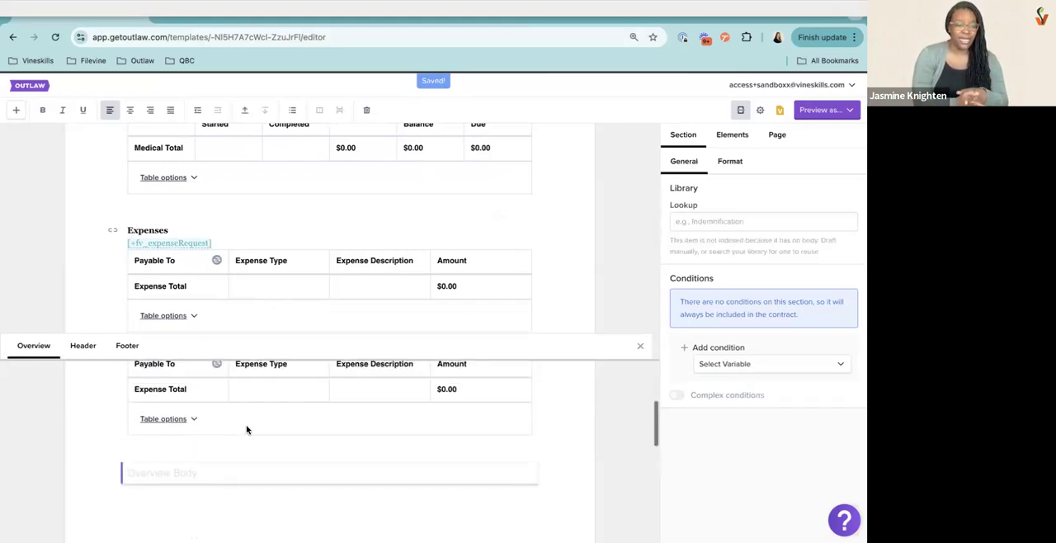
click(244, 110)
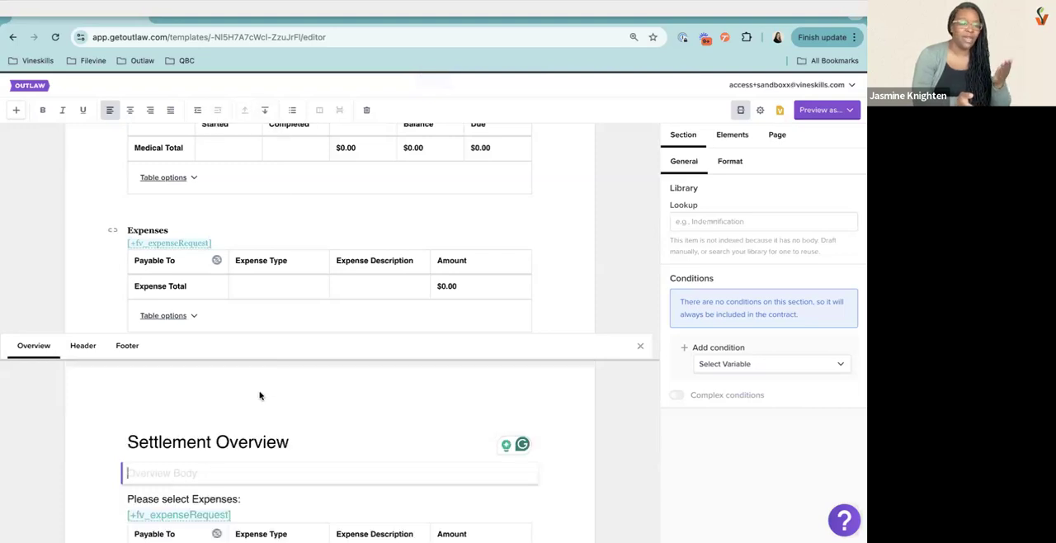
Start the template's first page header and select its empty body
click(83, 345)
scroll(243, 441, down, 1)
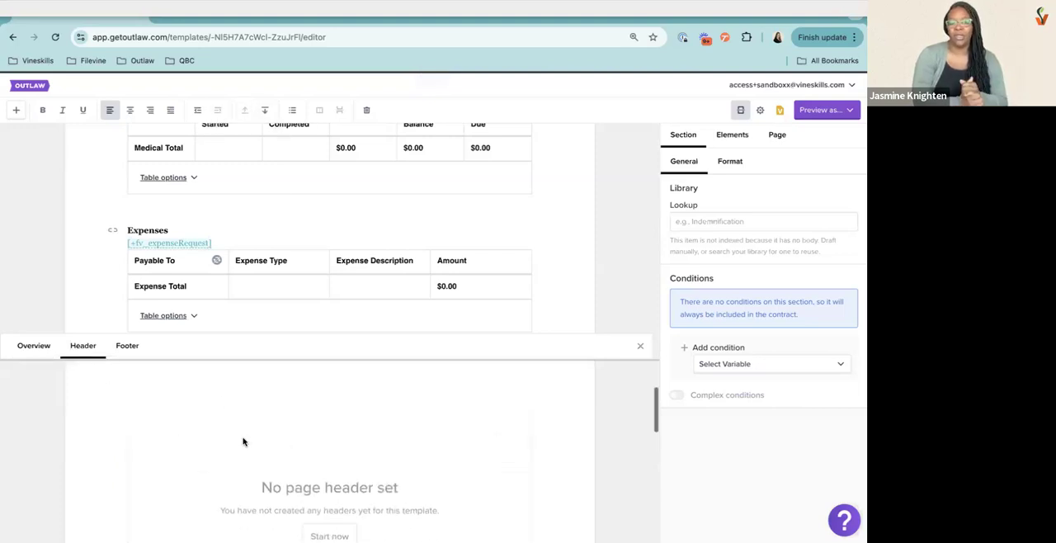
click(327, 489)
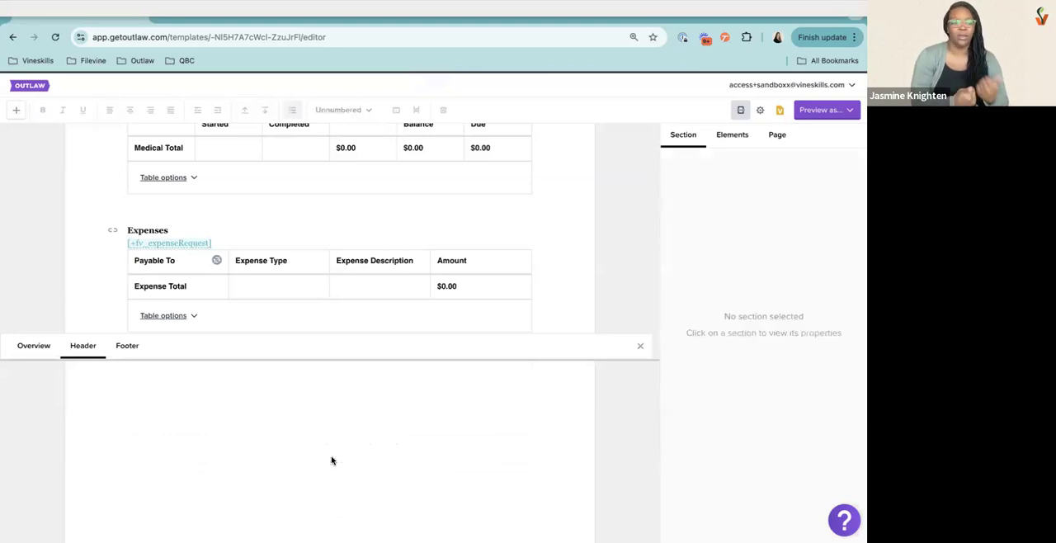
click(238, 448)
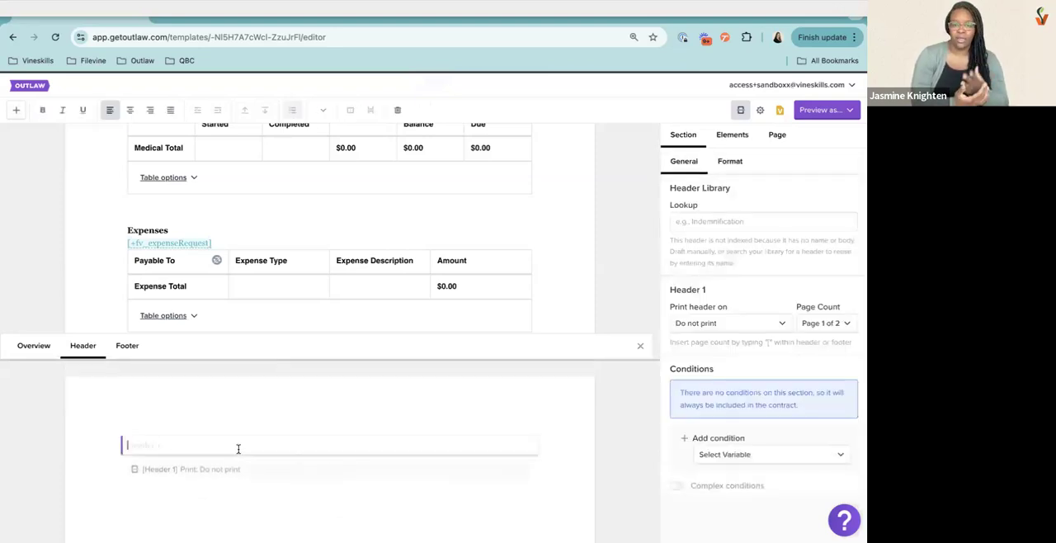
Preview the contract and examine the page-number footer at the end of the document
click(817, 116)
click(802, 135)
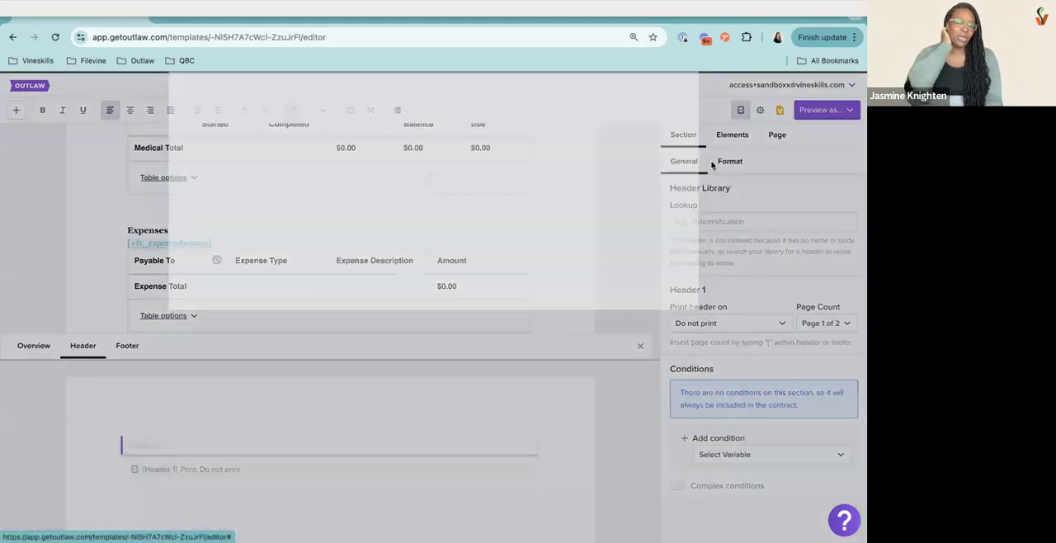
scroll(453, 295, down, 10)
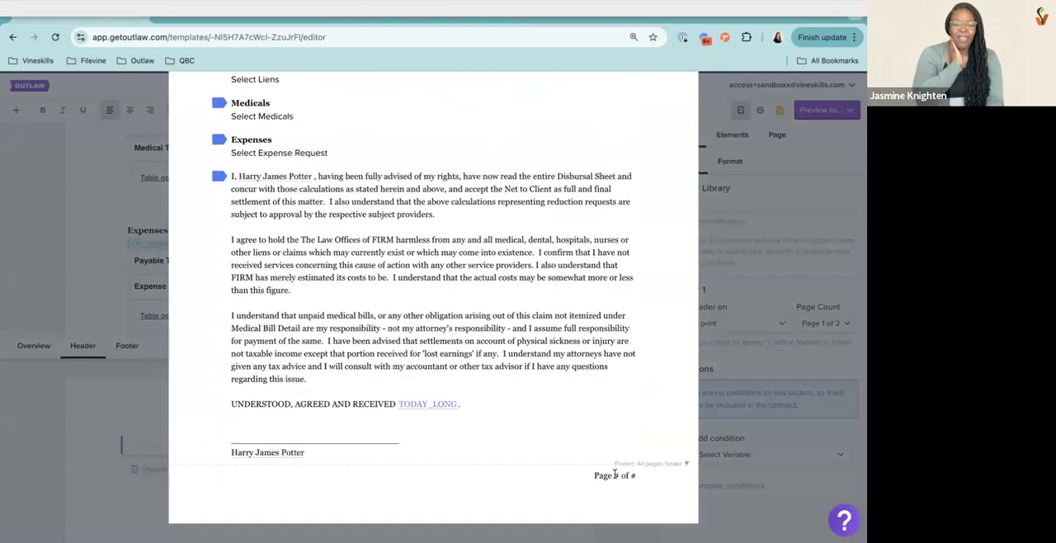
drag(594, 476, 648, 479)
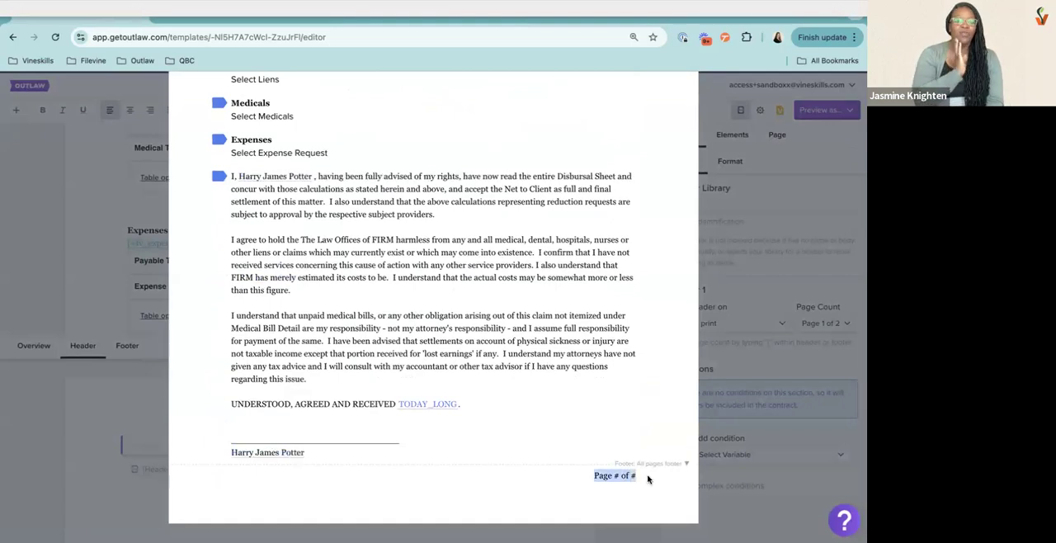
click(737, 487)
Set the default footer's print option to Do not print
click(129, 346)
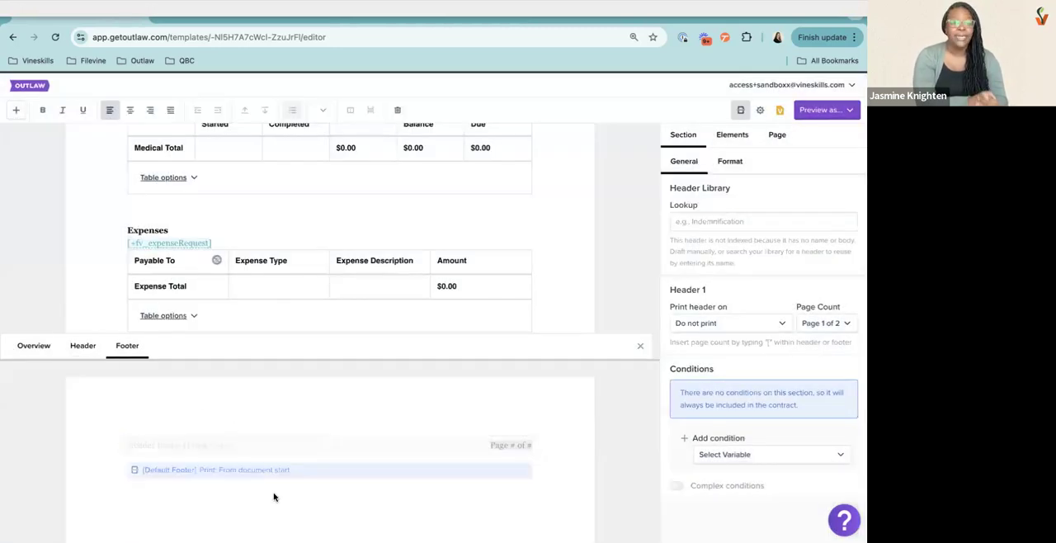
click(243, 446)
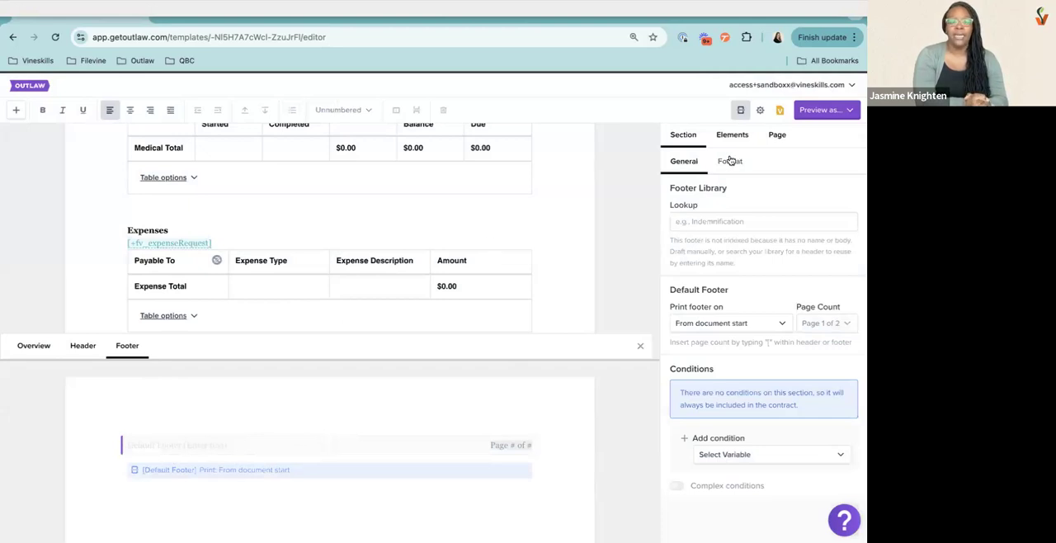
drag(669, 285, 732, 311)
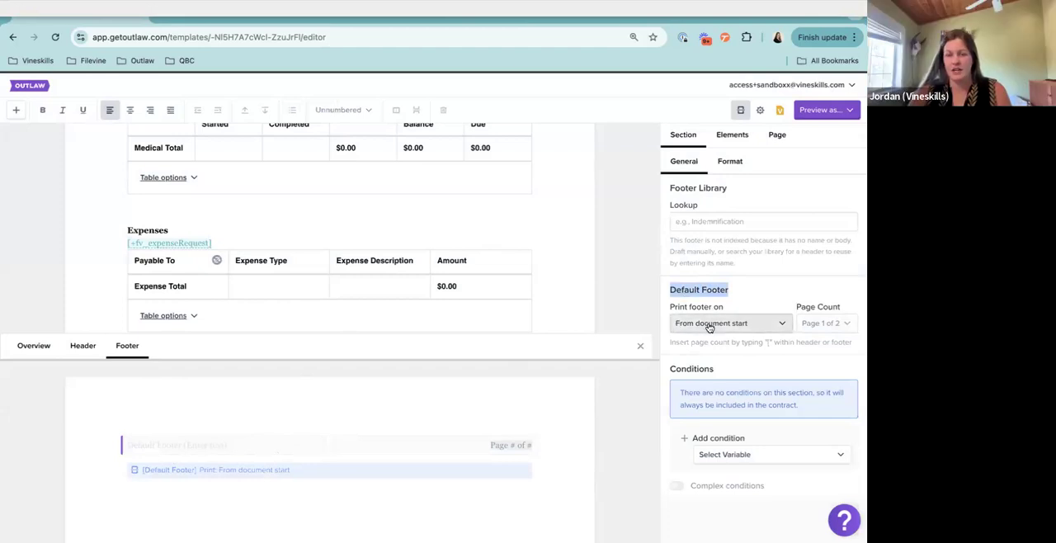
drag(143, 470, 302, 474)
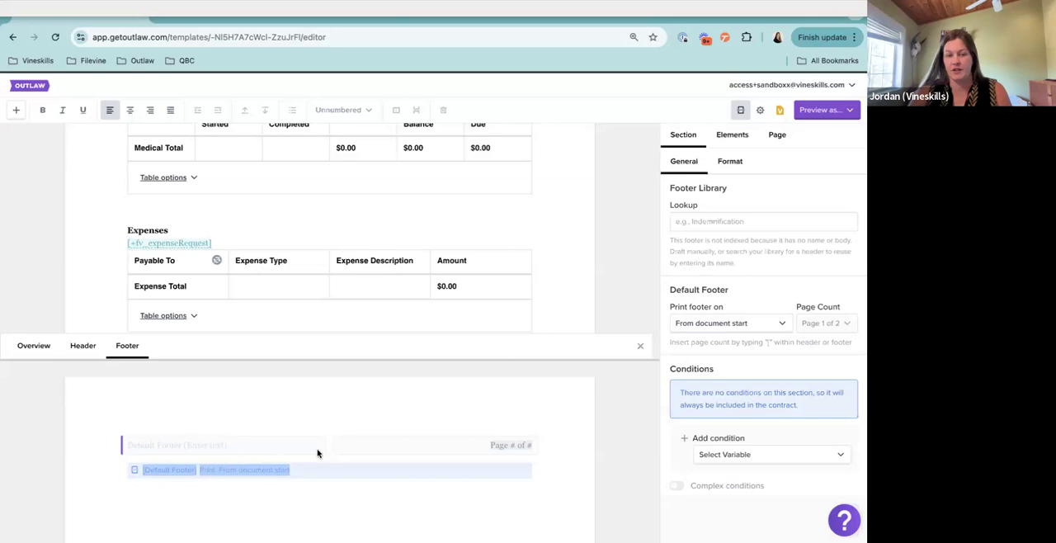
click(319, 453)
click(709, 326)
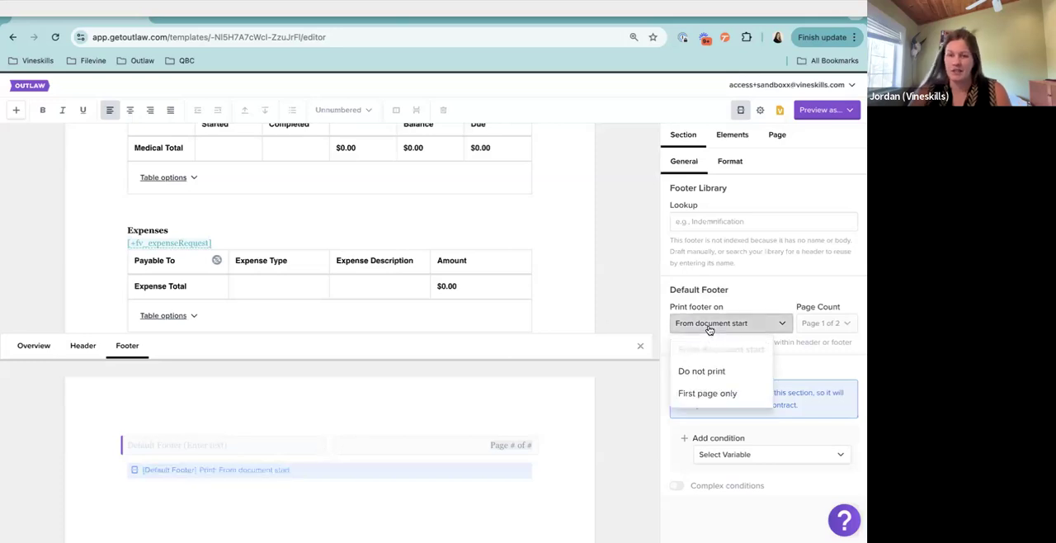
click(732, 372)
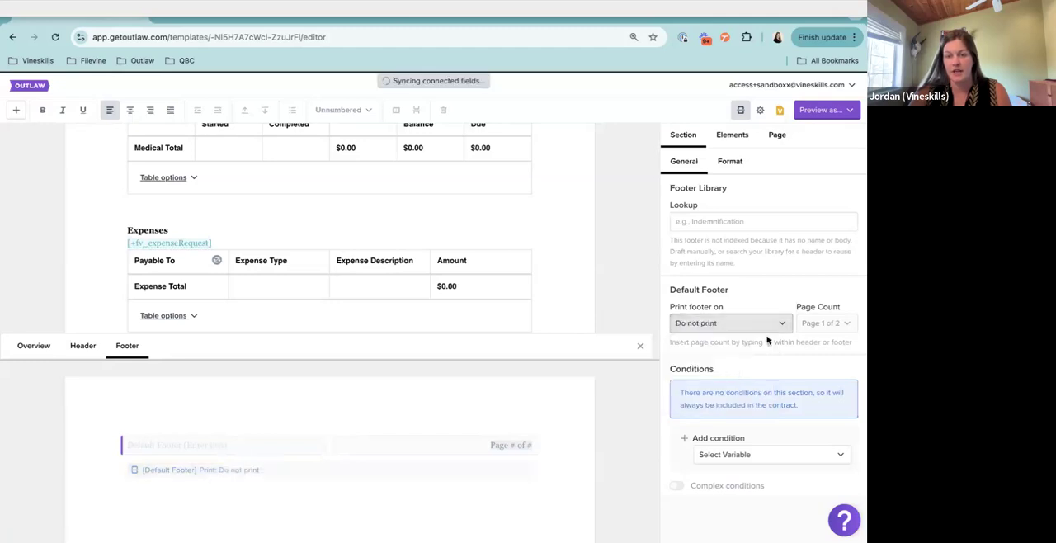
Preview the contract again to check the bottom of the page for the footer
click(827, 110)
click(763, 132)
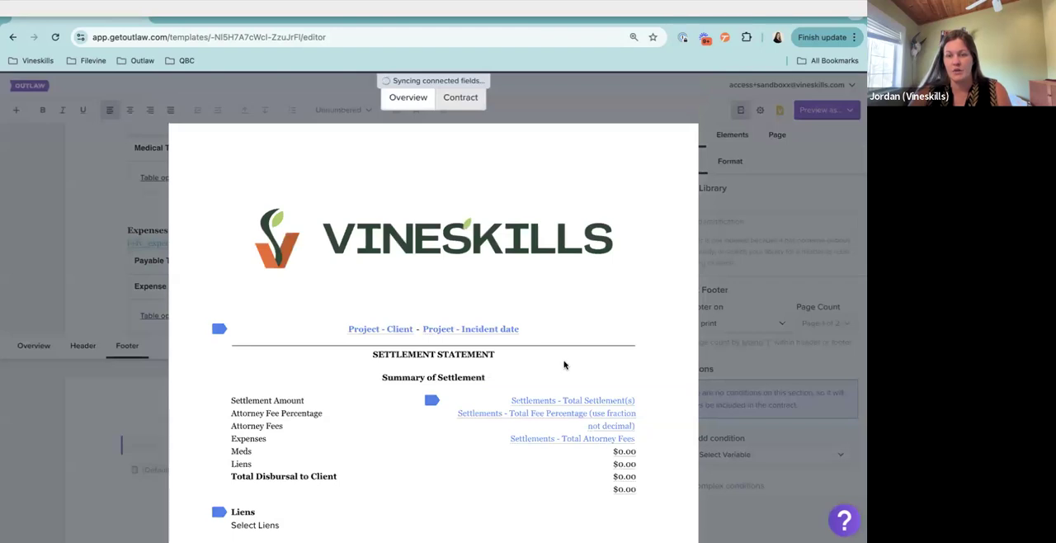
scroll(563, 361, down, 5)
scroll(564, 360, down, 3)
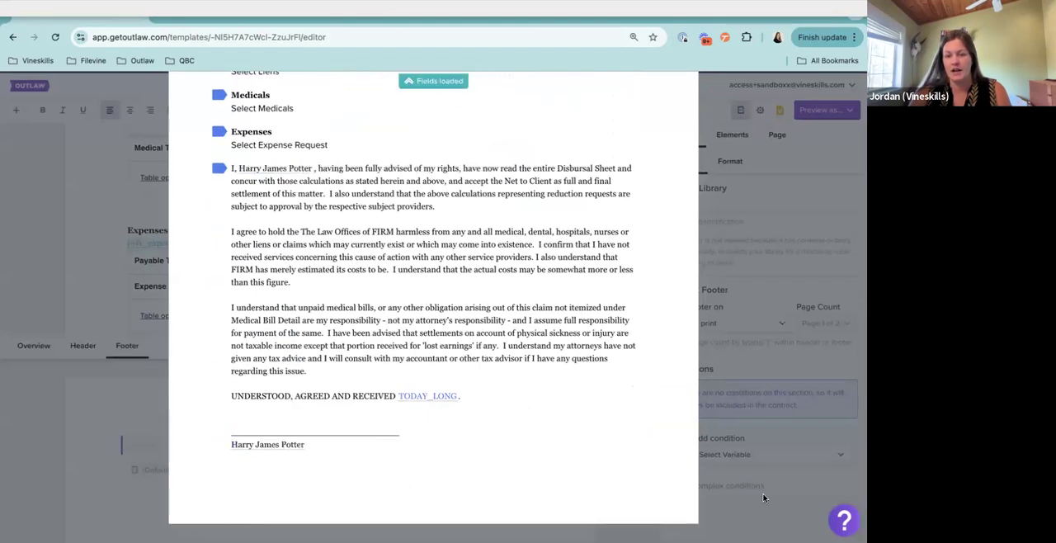
key(Escape)
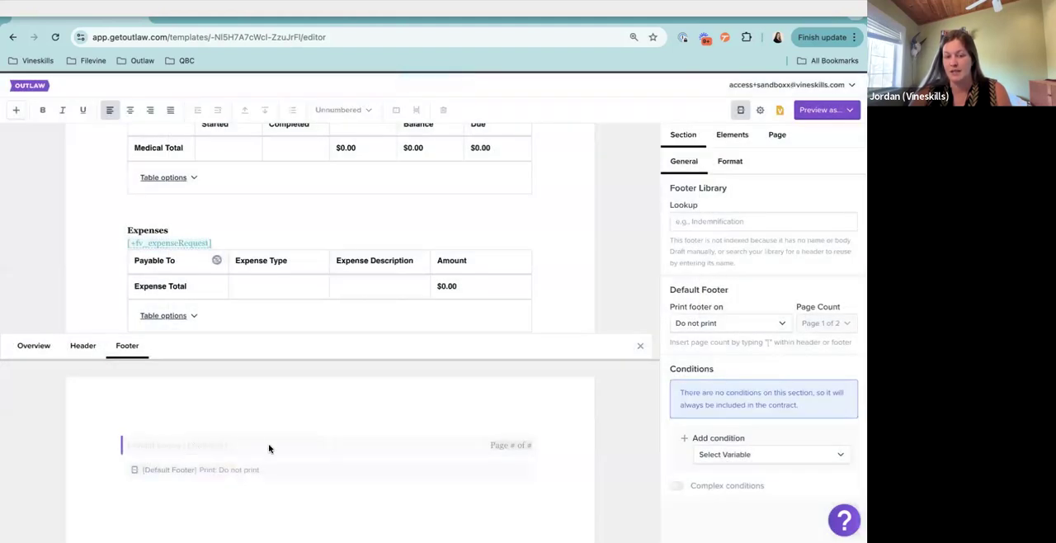
Return to the page headers and add a second, 1-column header below Header 1
click(86, 355)
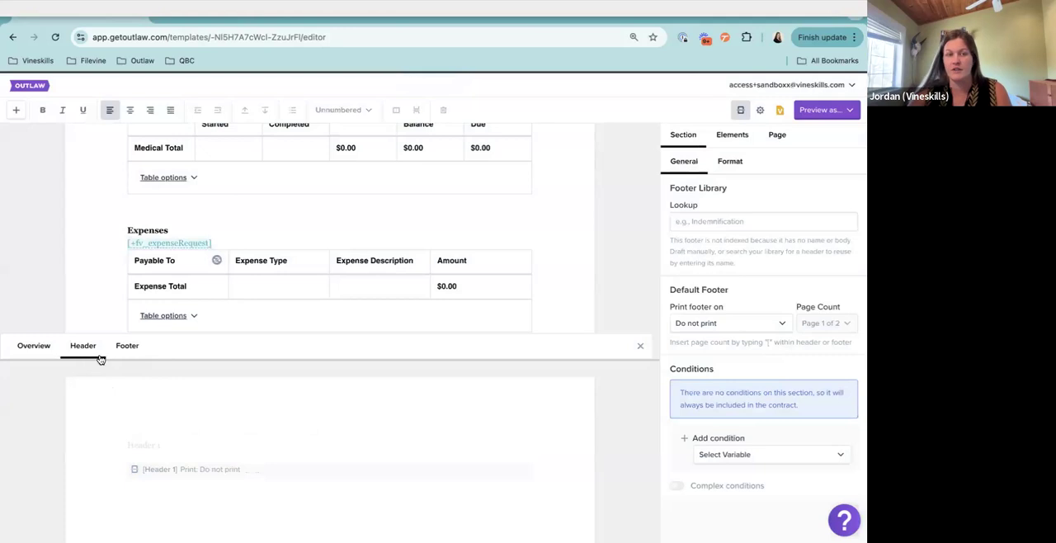
click(165, 445)
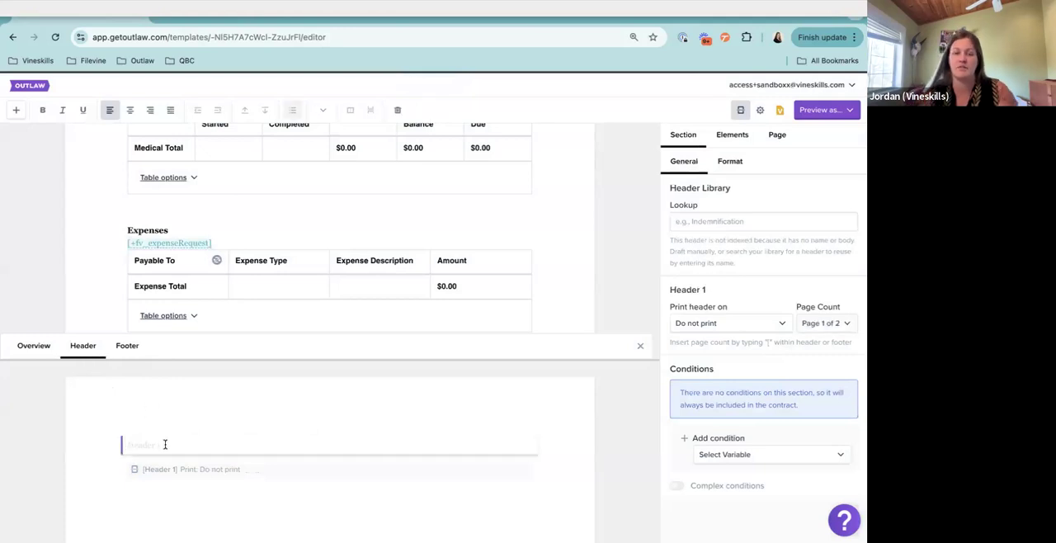
scroll(316, 269, up, 10)
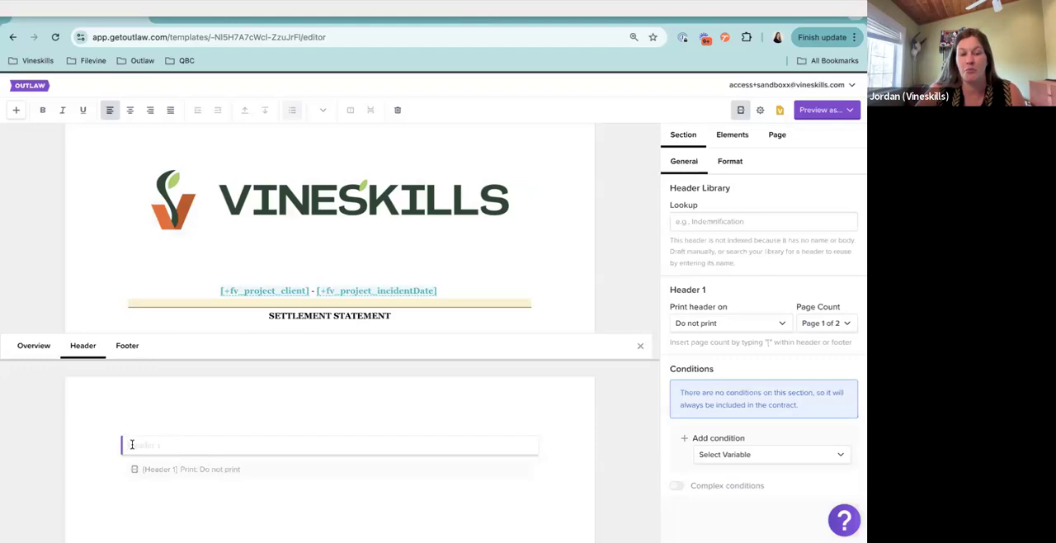
click(16, 109)
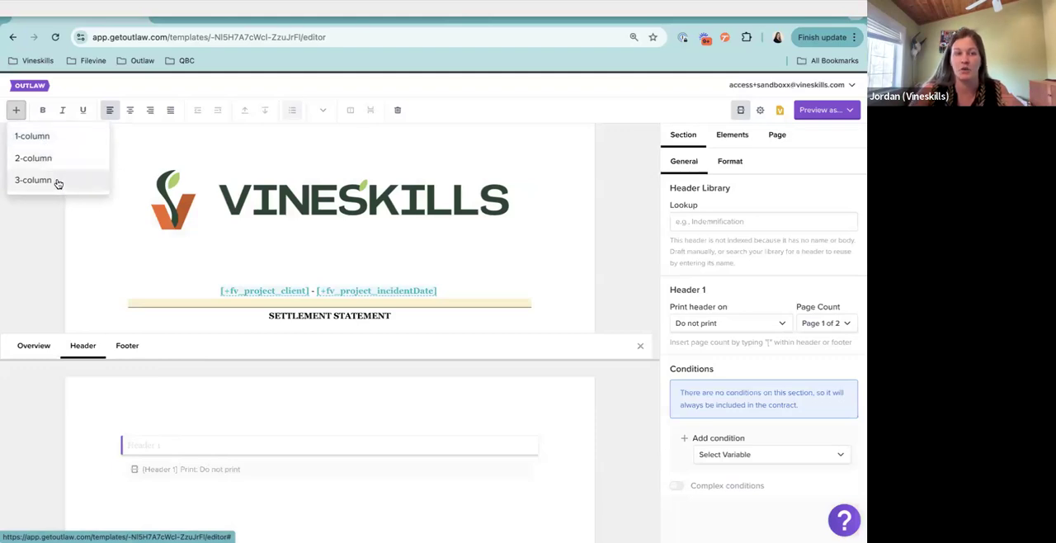
click(52, 137)
Insert the variable [#texasletterhead] in the second header
text([#tex)
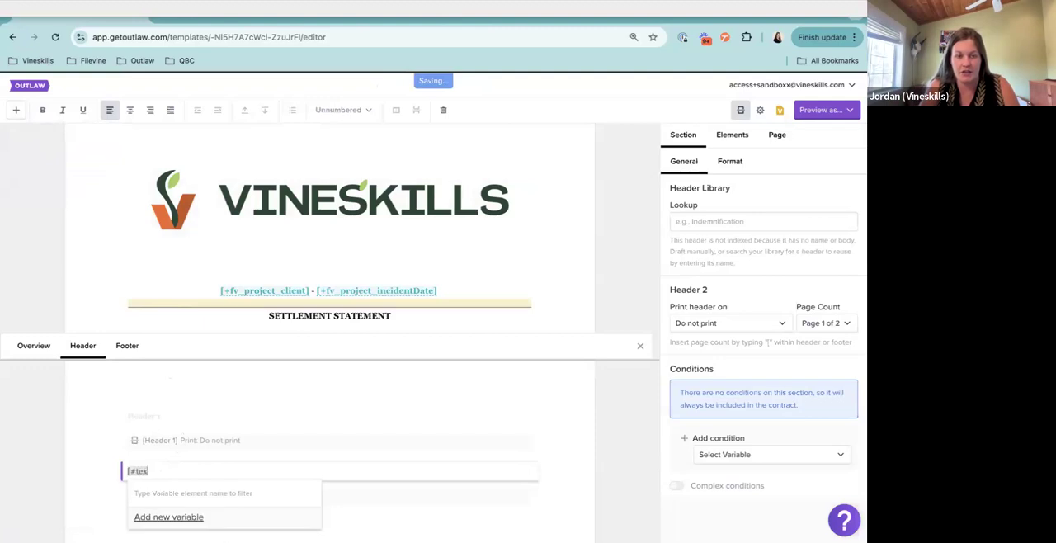
text(asletterhea)
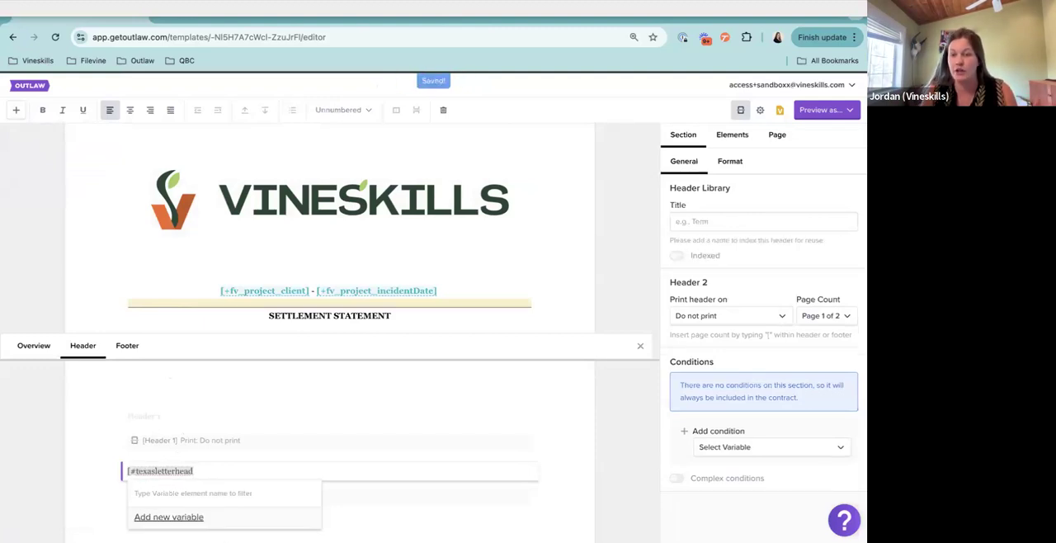
text(d)
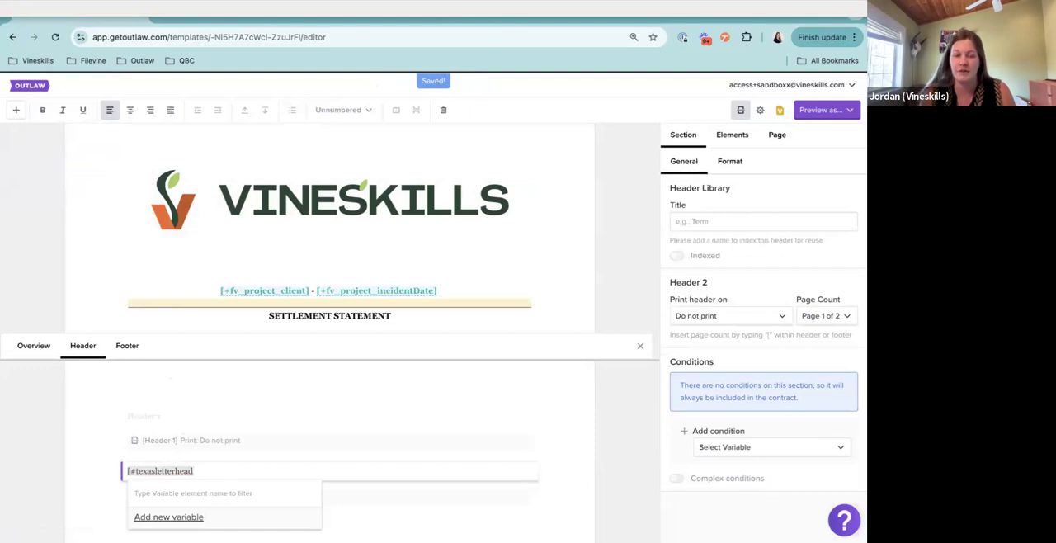
text(])
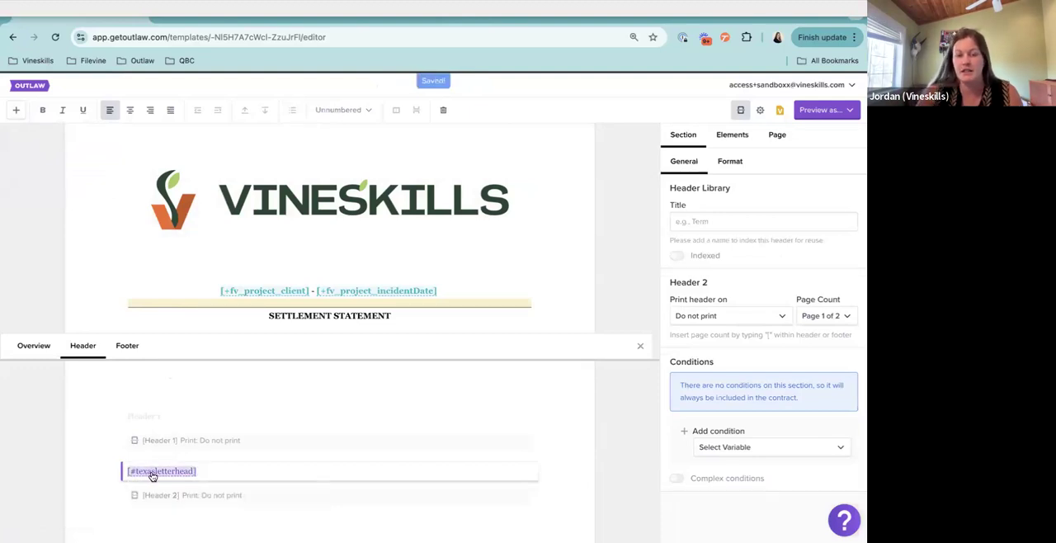
Insert the variable [#newyorkletterhead] in Header 1
click(147, 412)
text([#)
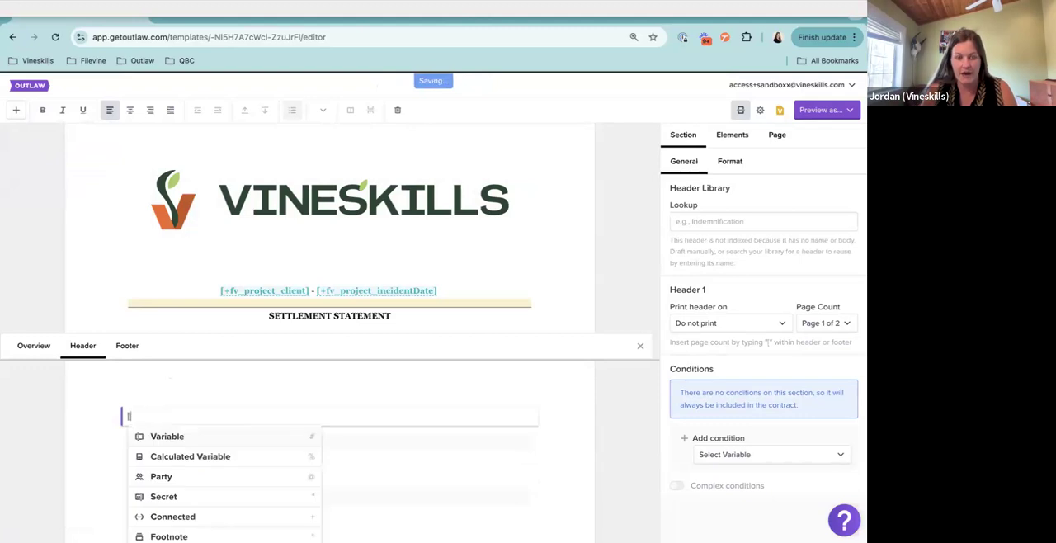
text(new)
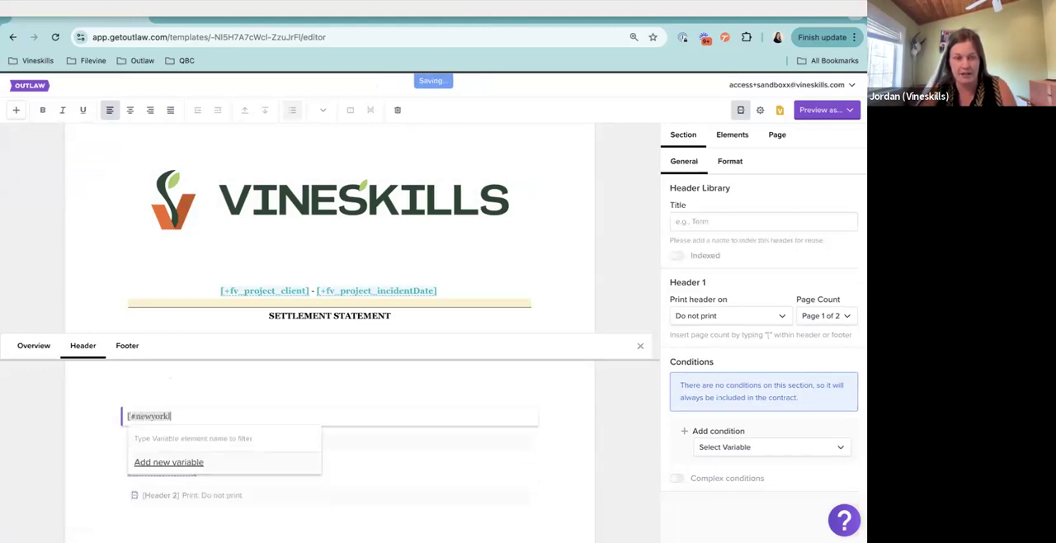
text(yorkletterhead])
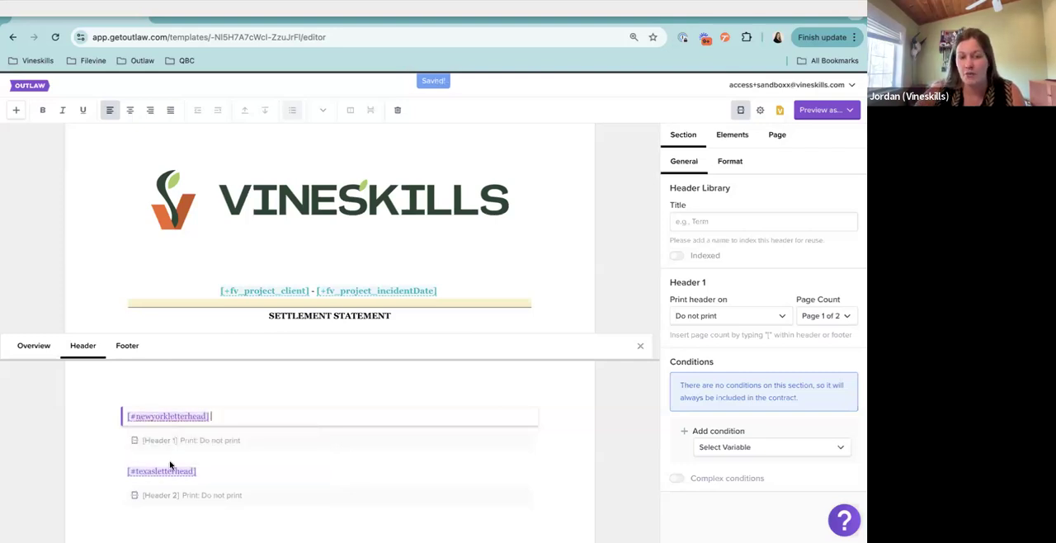
Change the type of the newyorkletterhead variable in Header 1 to Image and update it
scroll(231, 418, down, 1)
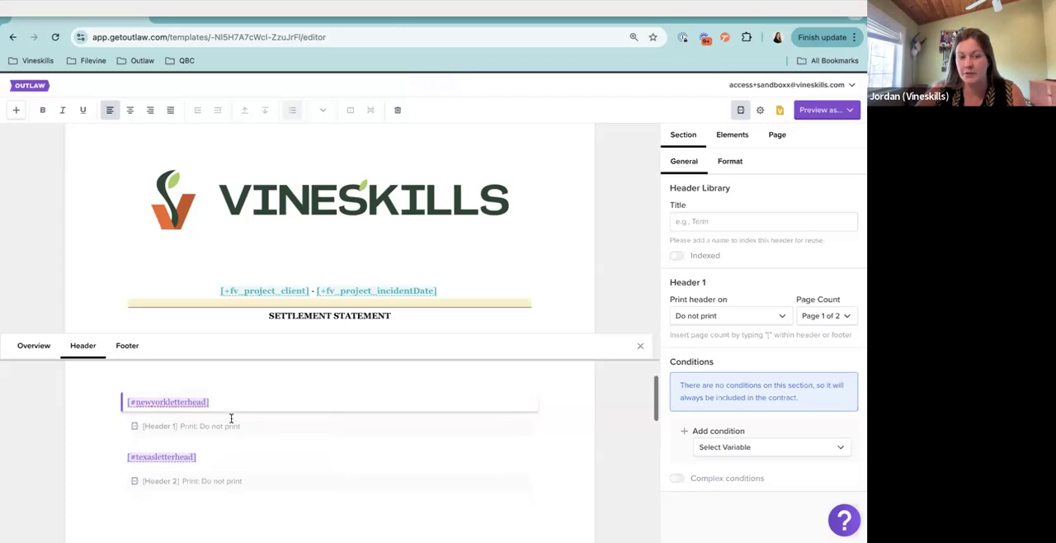
click(177, 394)
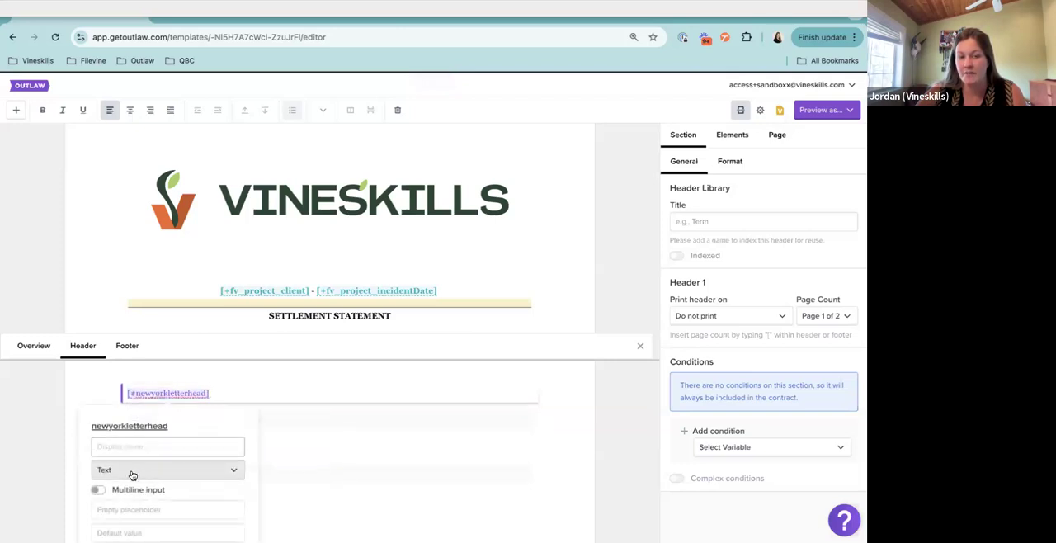
click(118, 474)
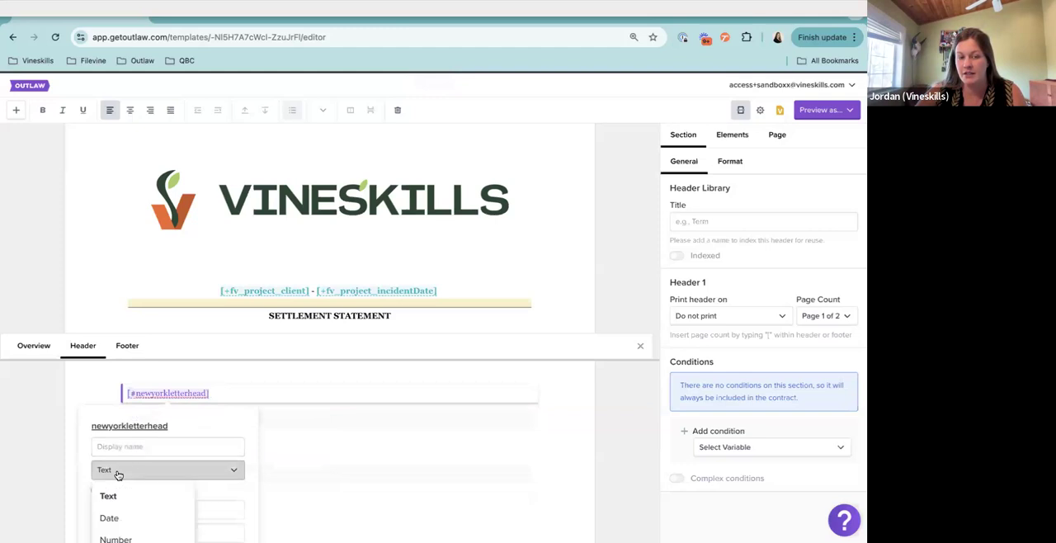
scroll(118, 473, down, 5)
scroll(118, 475, down, 2)
click(122, 435)
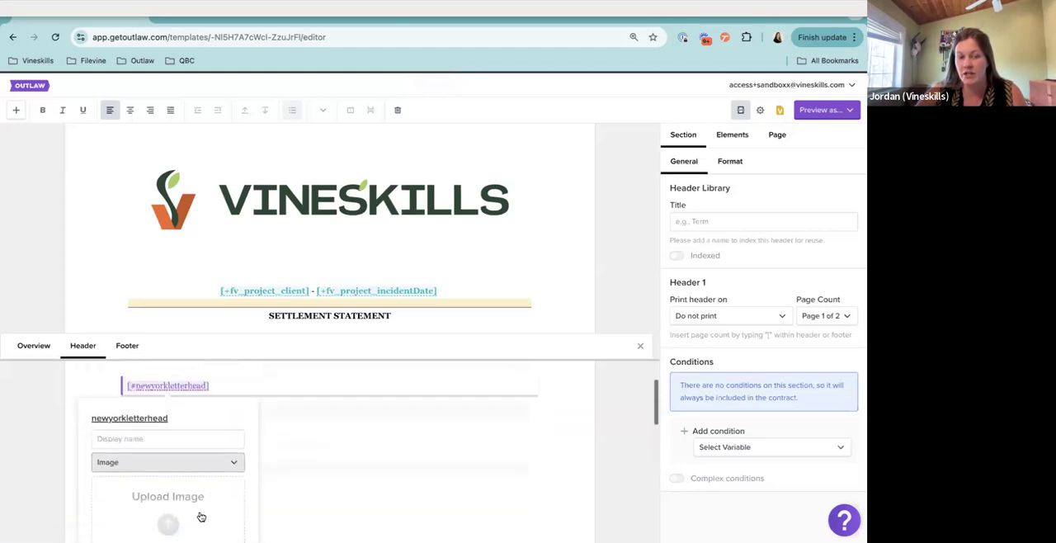
scroll(200, 517, down, 1)
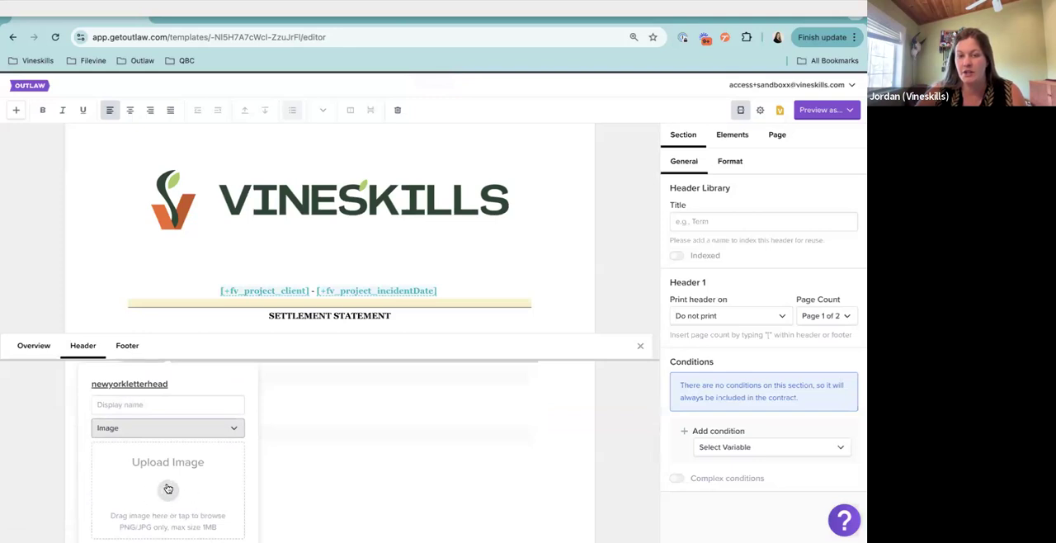
scroll(236, 466, down, 3)
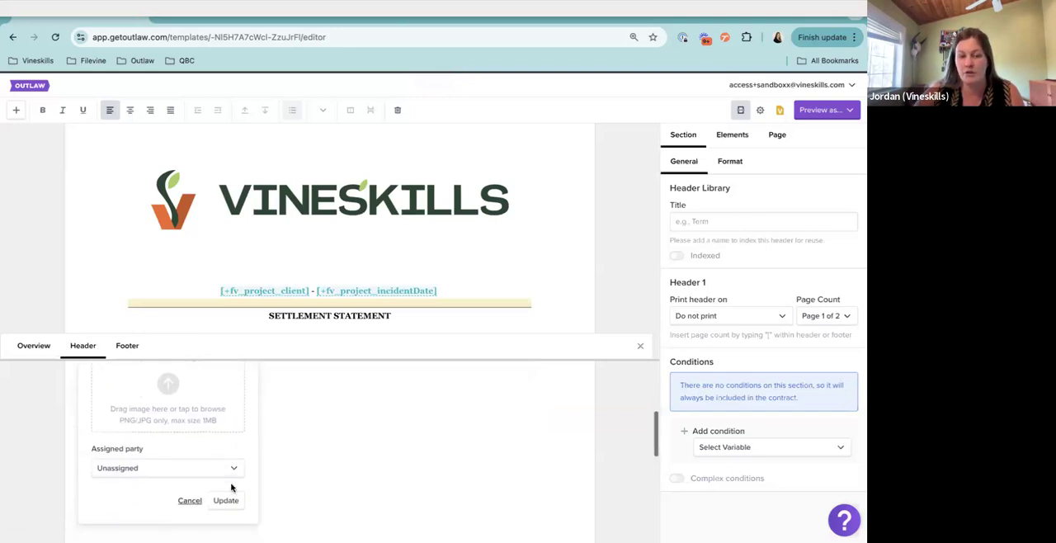
click(226, 500)
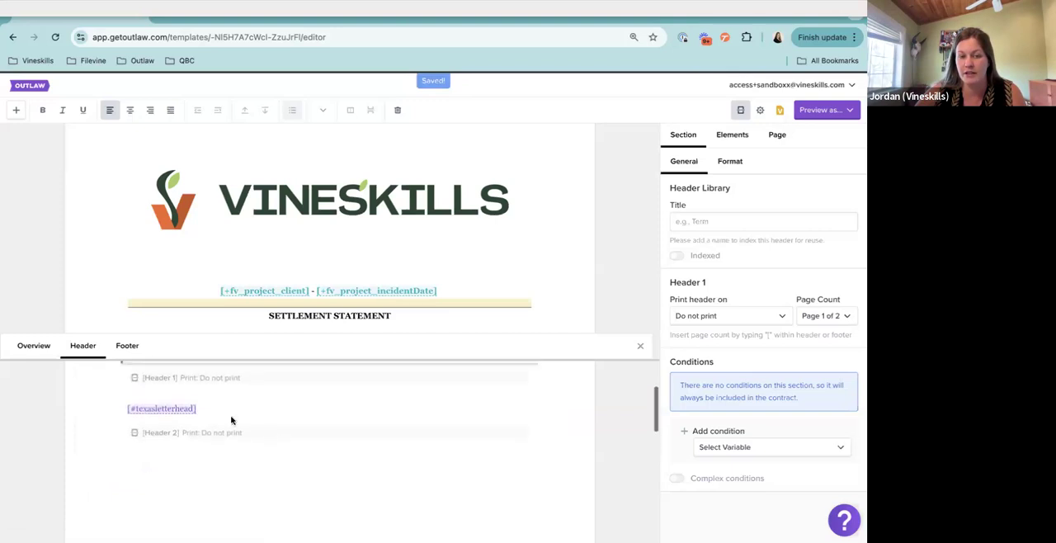
Set Header 1, which holds the New York letterhead, to print from document start
click(183, 408)
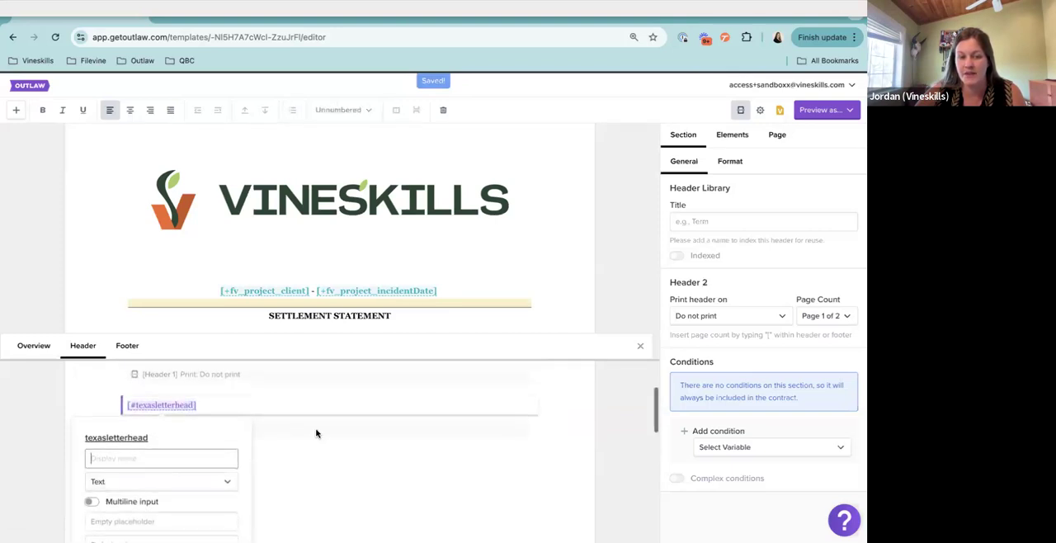
scroll(316, 433, up, 1)
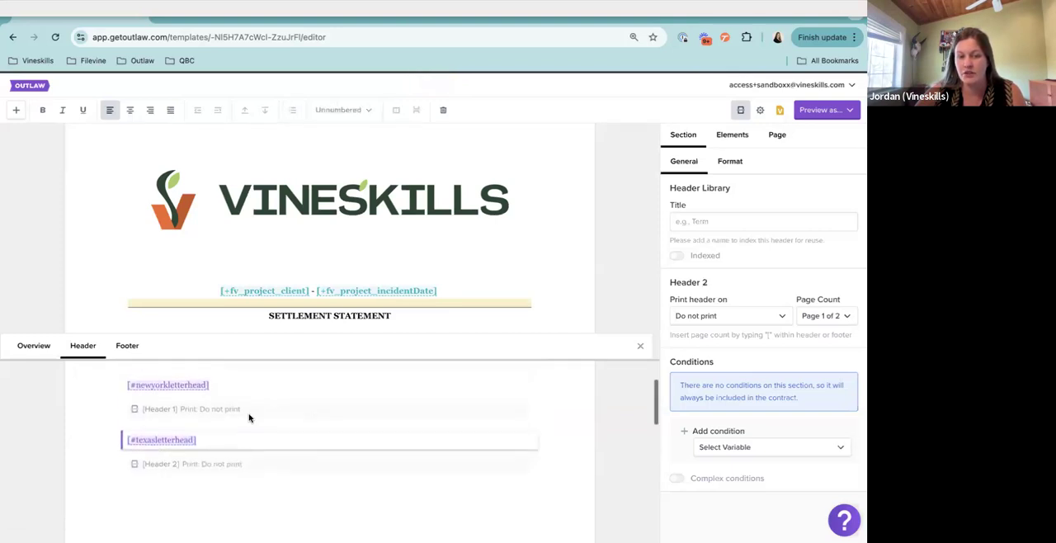
click(224, 389)
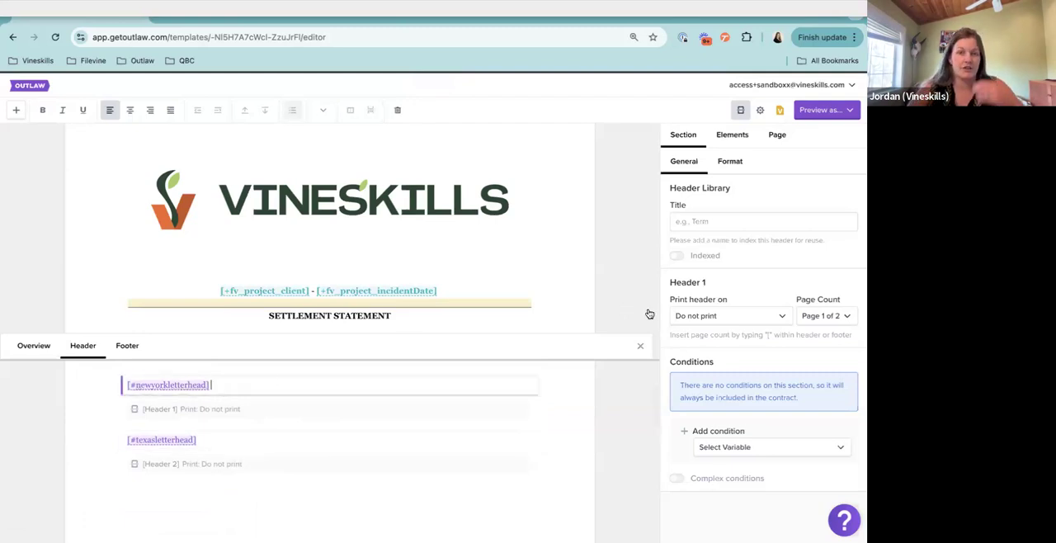
click(691, 316)
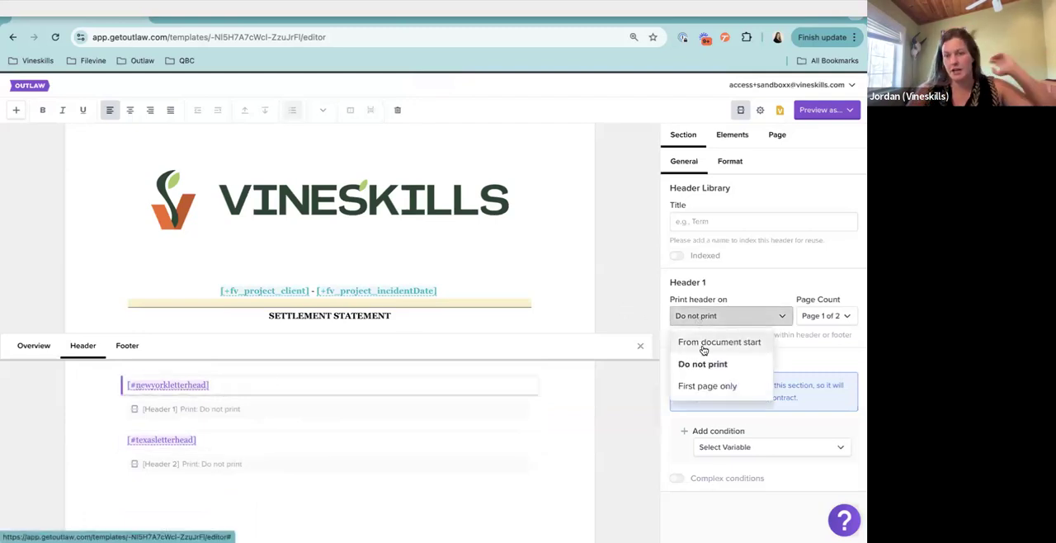
click(703, 343)
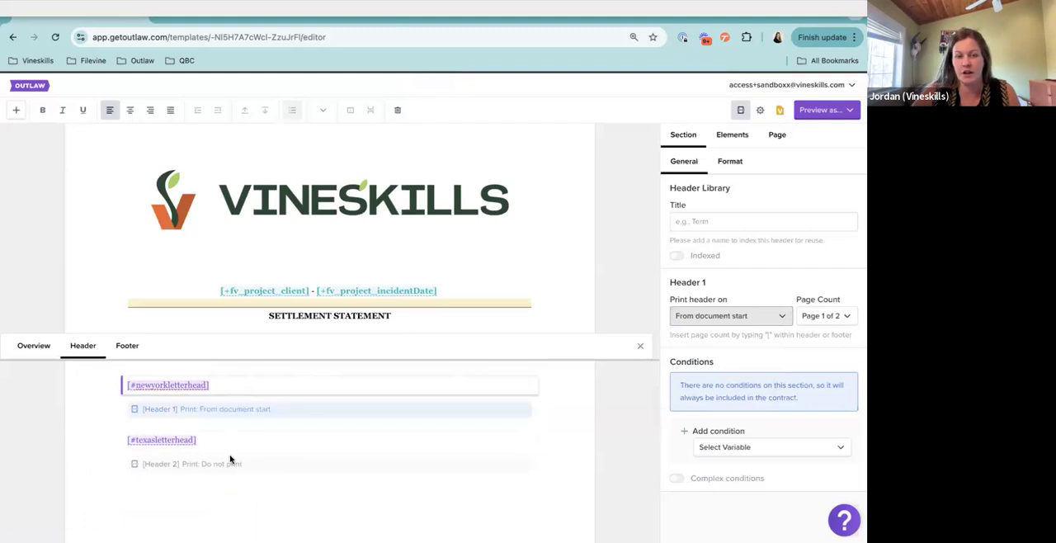
Try to set Header 2, which holds the Texas letterhead, to print from document start
click(226, 443)
click(728, 320)
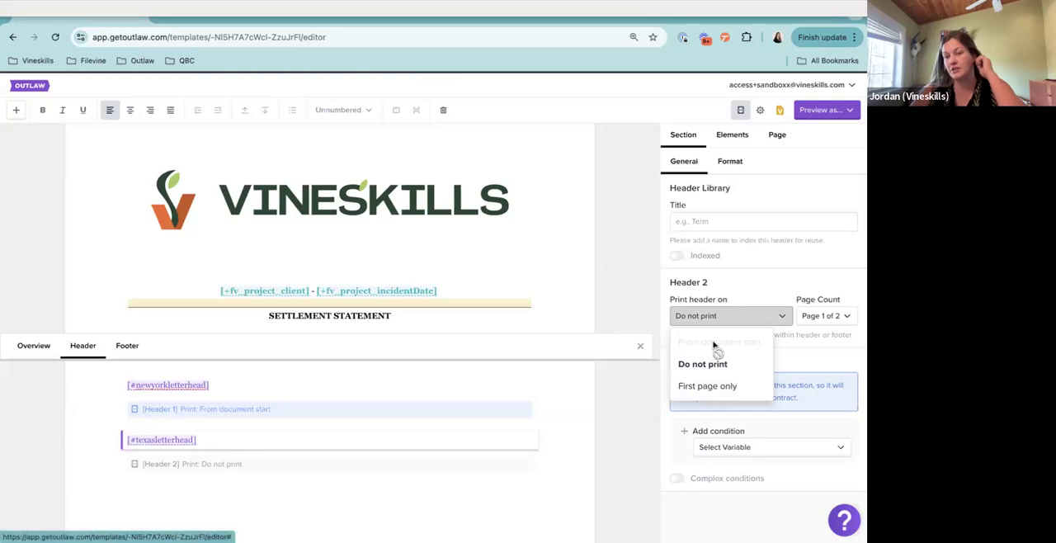
click(402, 384)
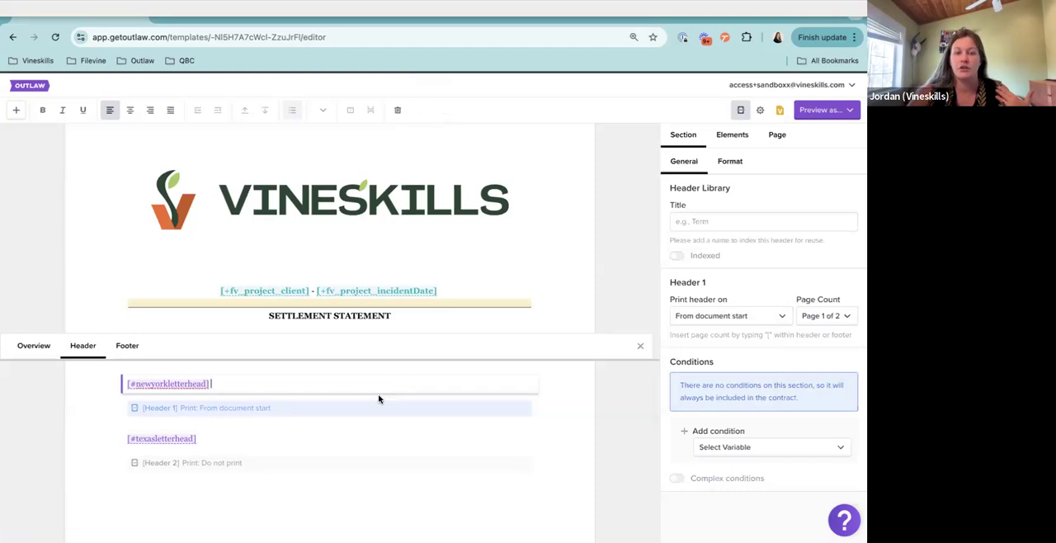
Review which variables can be used as a condition on Header 1
click(747, 445)
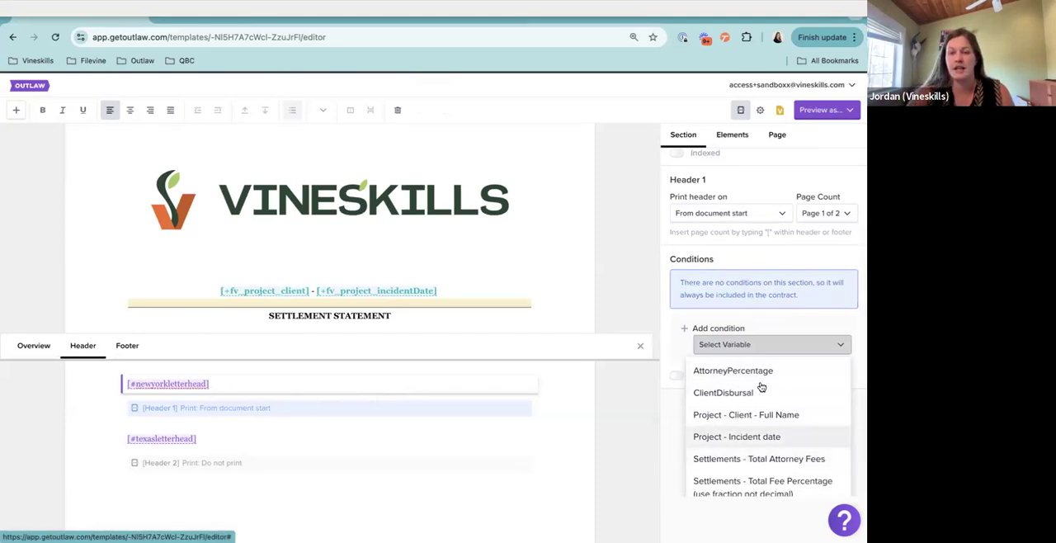
scroll(745, 437, down, 1)
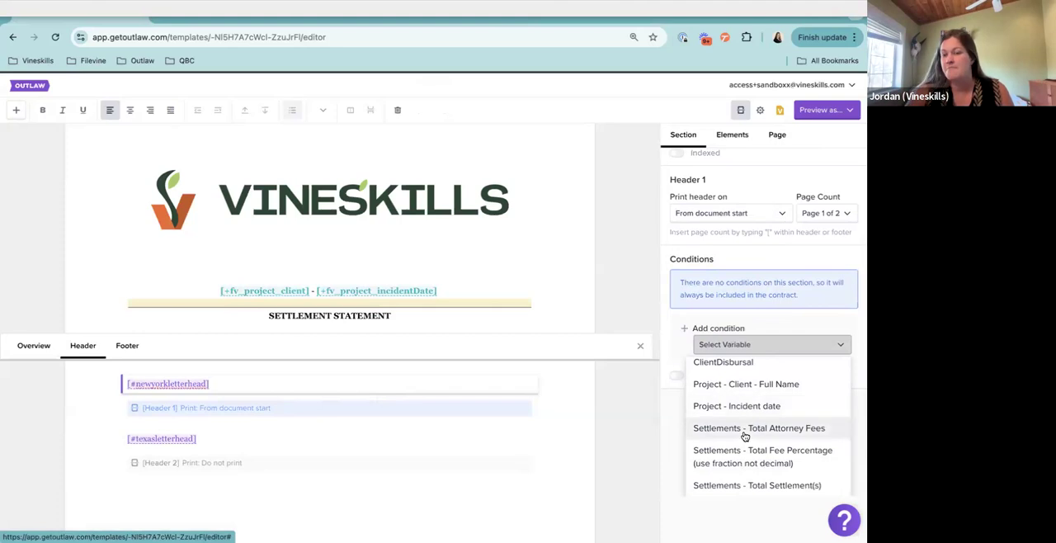
scroll(745, 436, up, 1)
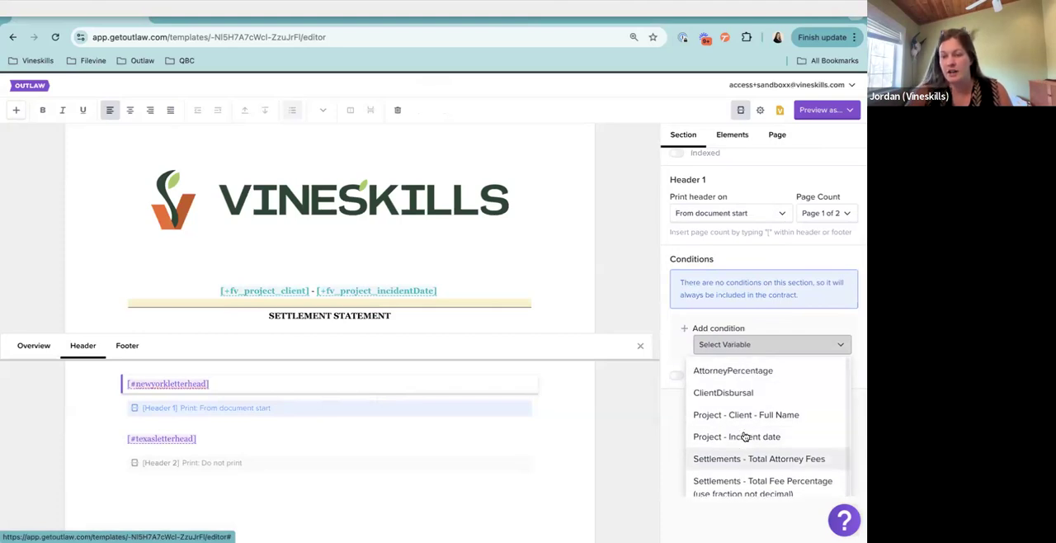
Insert a new variable [#office] after the Texas letterhead variable in Header 2
click(221, 440)
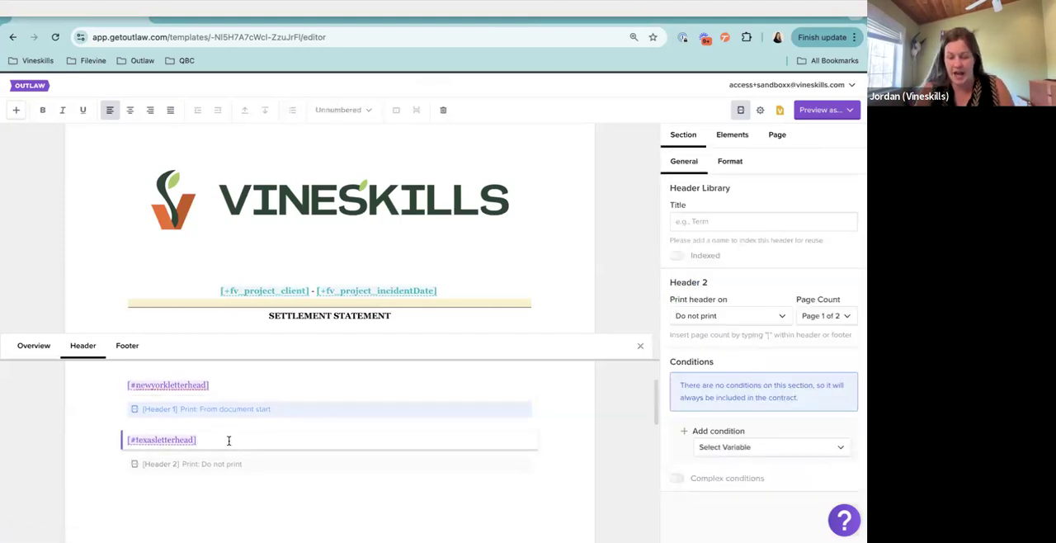
text([#office)
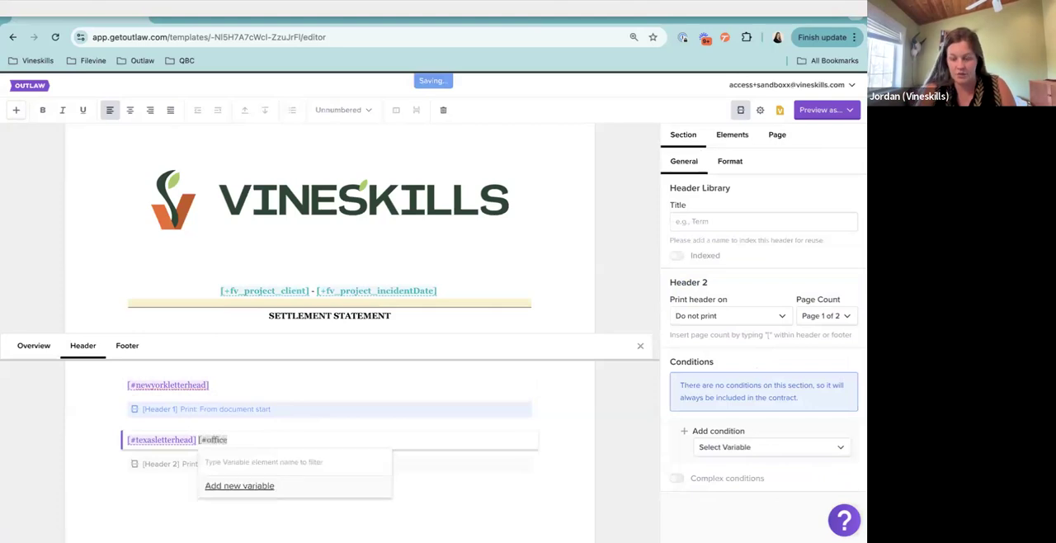
text(])
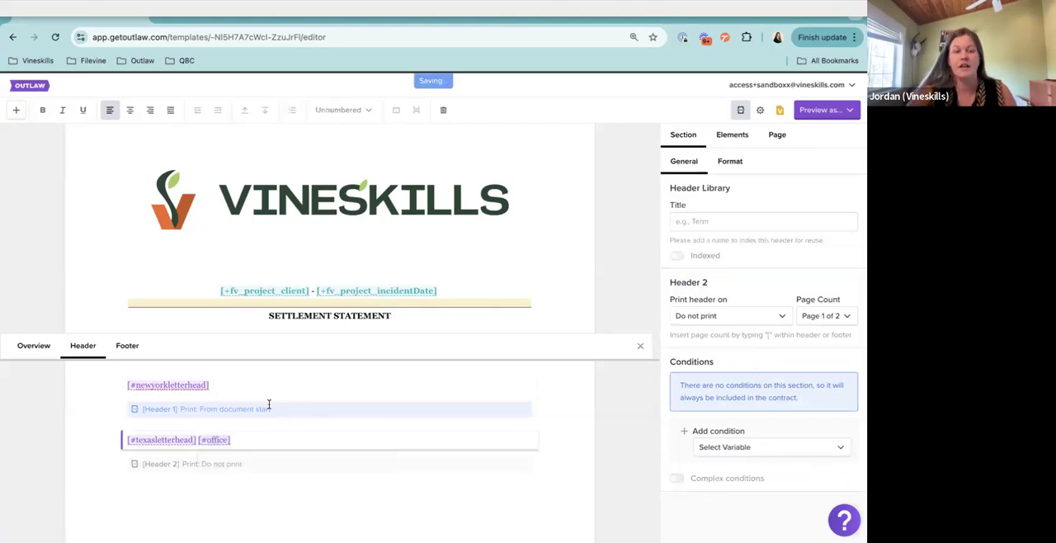
Make the office variable a List with the options Texas and New York, and update it
scroll(257, 404, down, 1)
click(218, 402)
click(232, 434)
scroll(232, 434, down, 2)
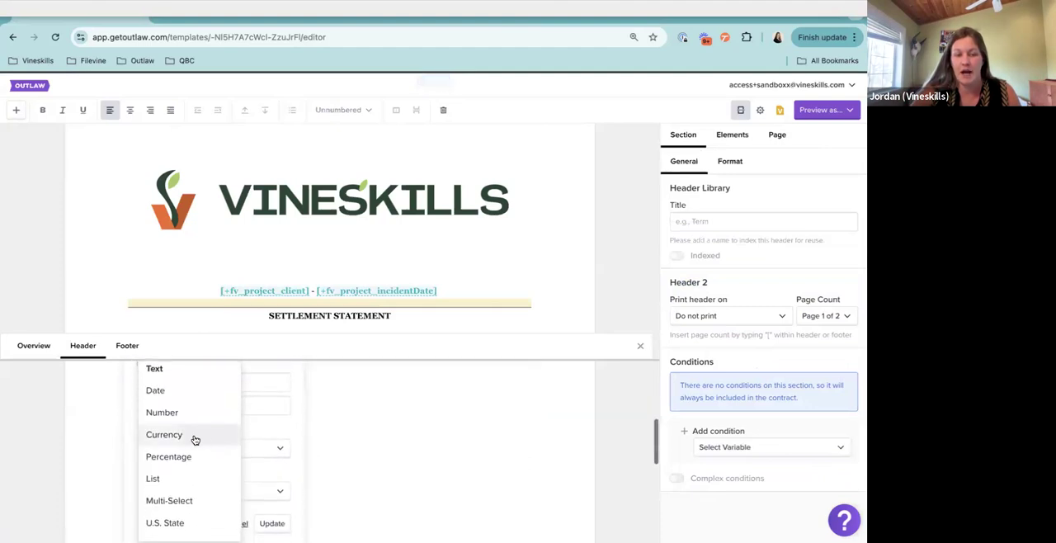
click(181, 480)
click(151, 488)
text(Texas)
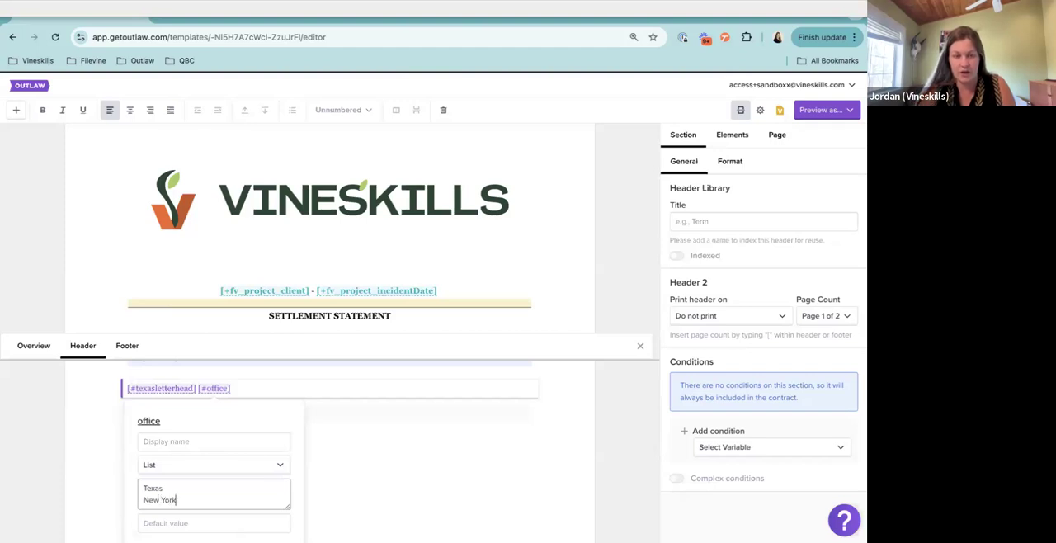
text( New York)
scroll(153, 462, down, 3)
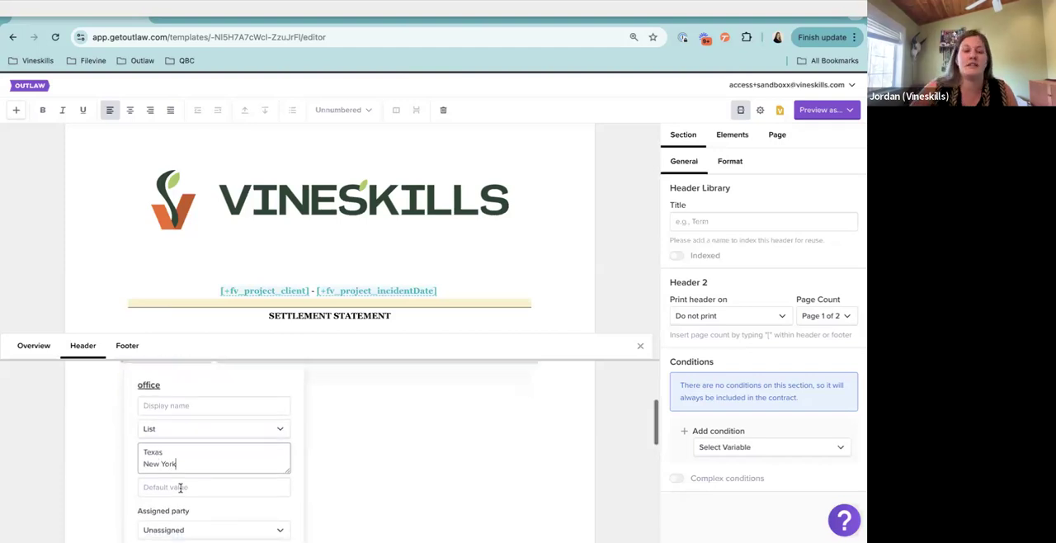
scroll(186, 473, down, 3)
click(263, 464)
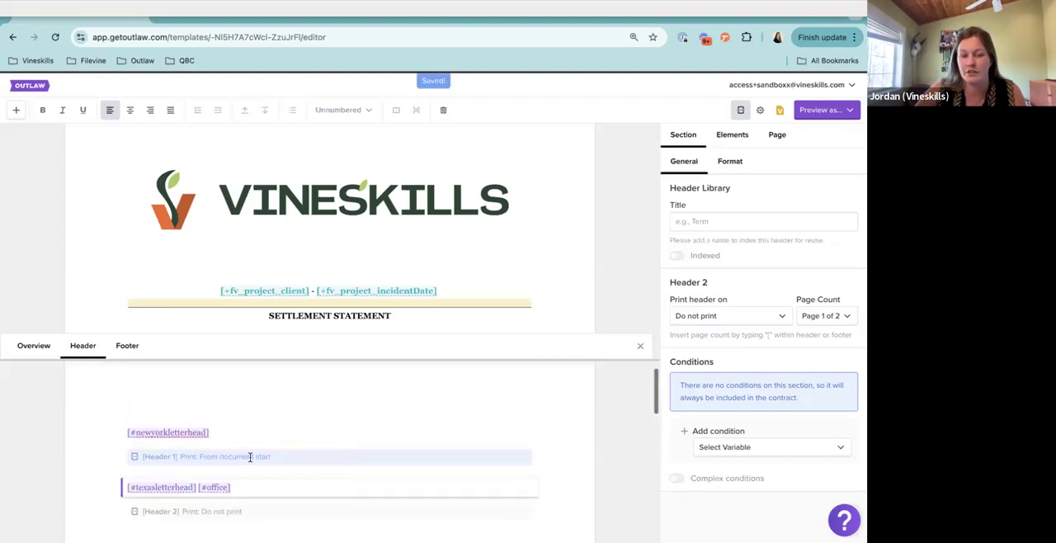
Add a condition to Header 1 that includes it only when office is one of New York
click(242, 431)
drag(209, 432, 113, 434)
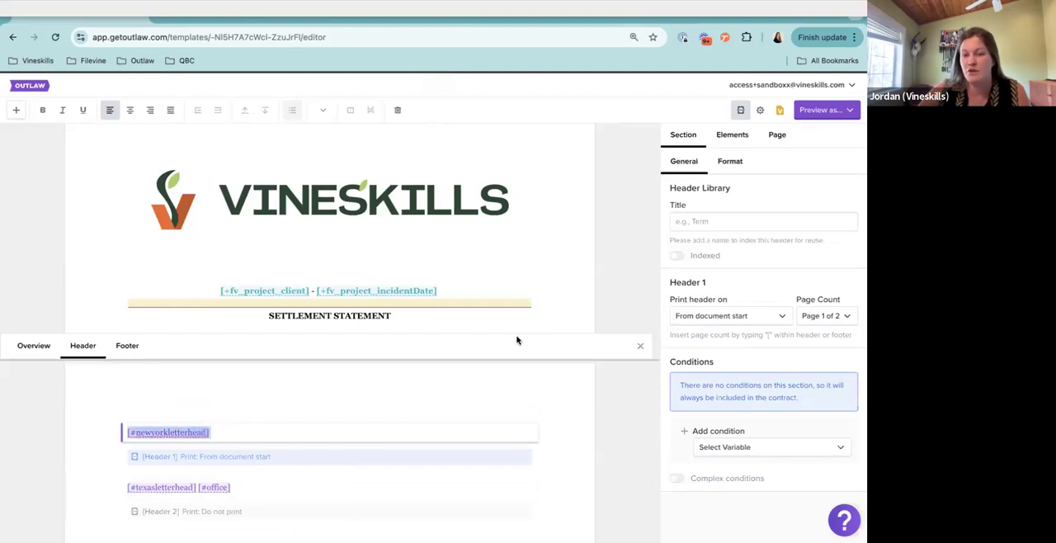
click(731, 450)
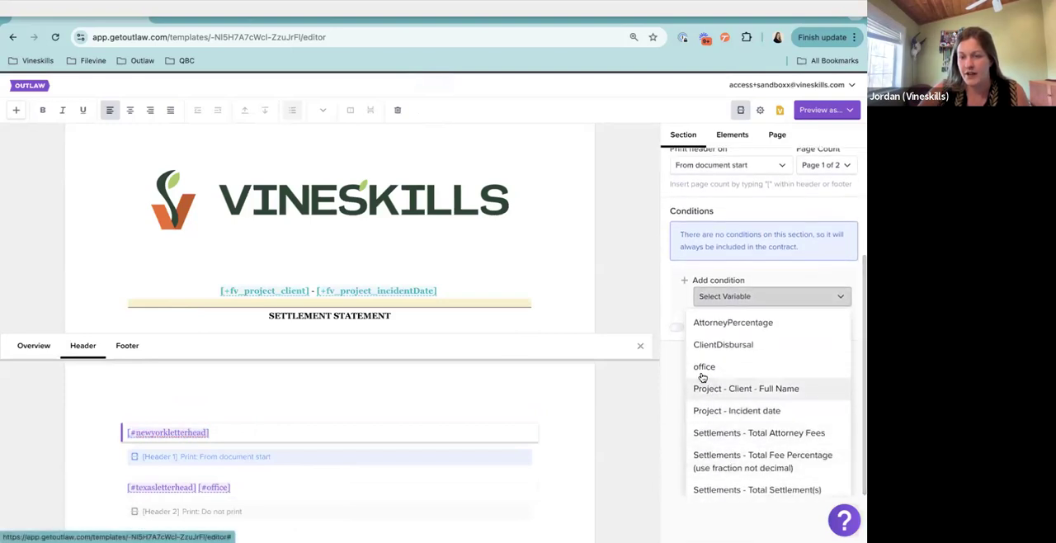
click(703, 366)
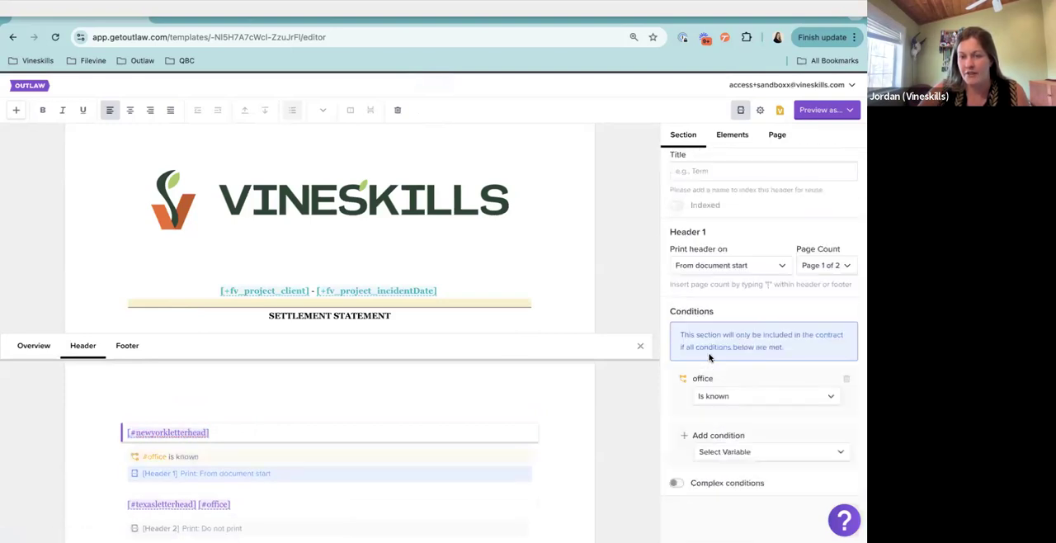
click(715, 396)
click(717, 420)
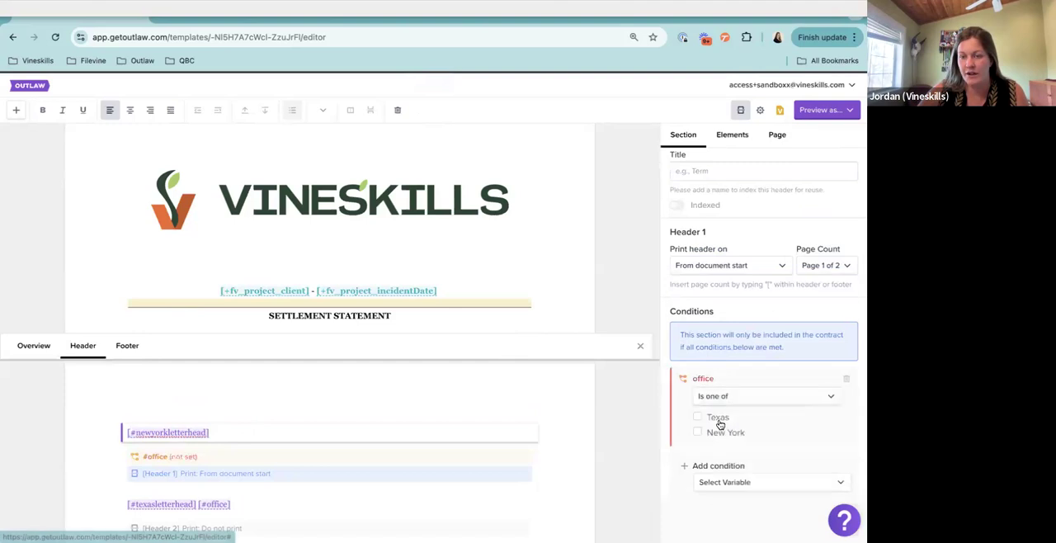
click(708, 432)
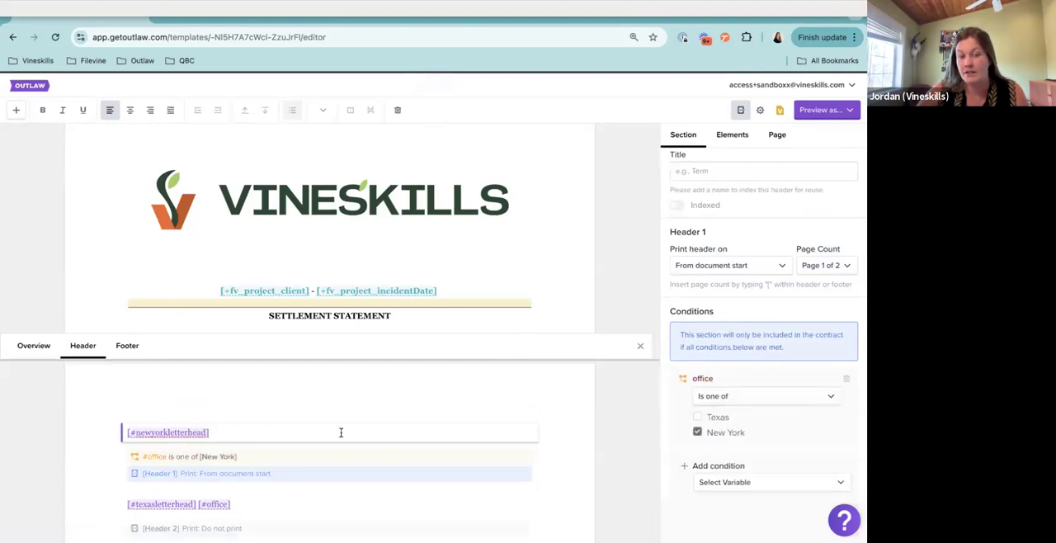
Remove the [#office] variable from the text of Header 2, keeping only the Texas letterhead variable
scroll(313, 413, down, 3)
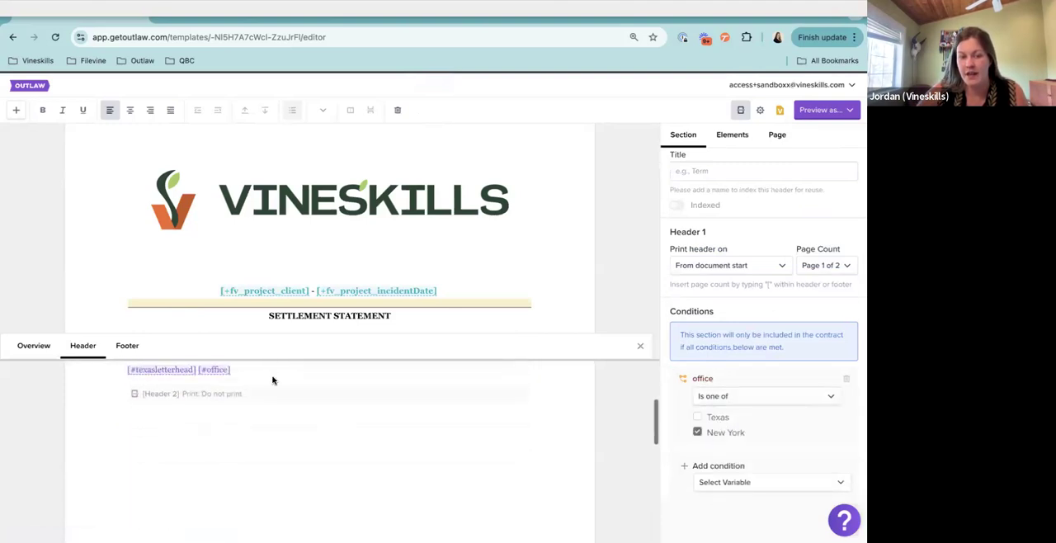
click(274, 370)
key(BackSpace)
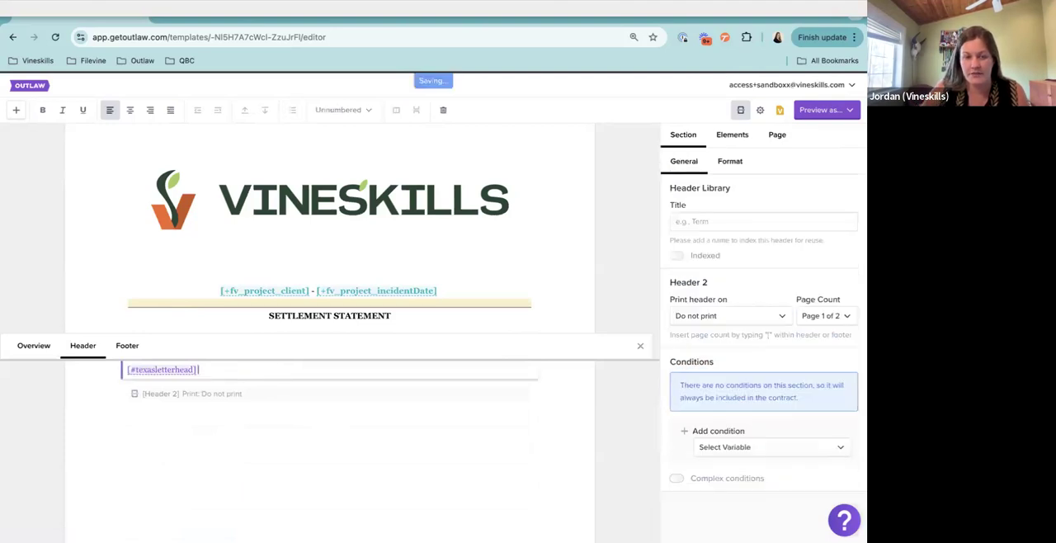
Add a condition to Header 2 that includes it only when office is one of Texas
click(782, 446)
click(743, 411)
click(728, 395)
click(729, 415)
click(724, 419)
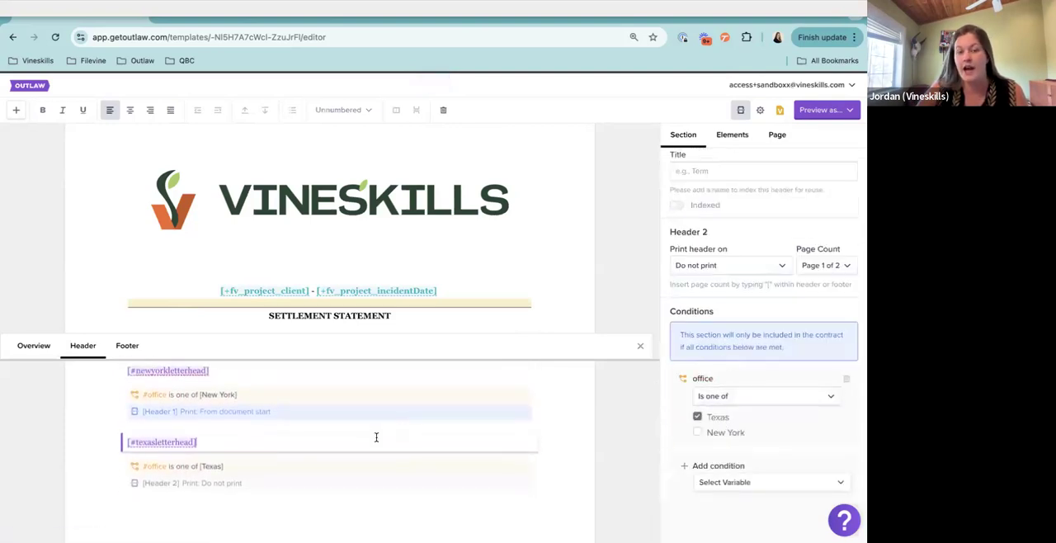
Set Header 2 to print from document start and look over both conditional headers
click(699, 269)
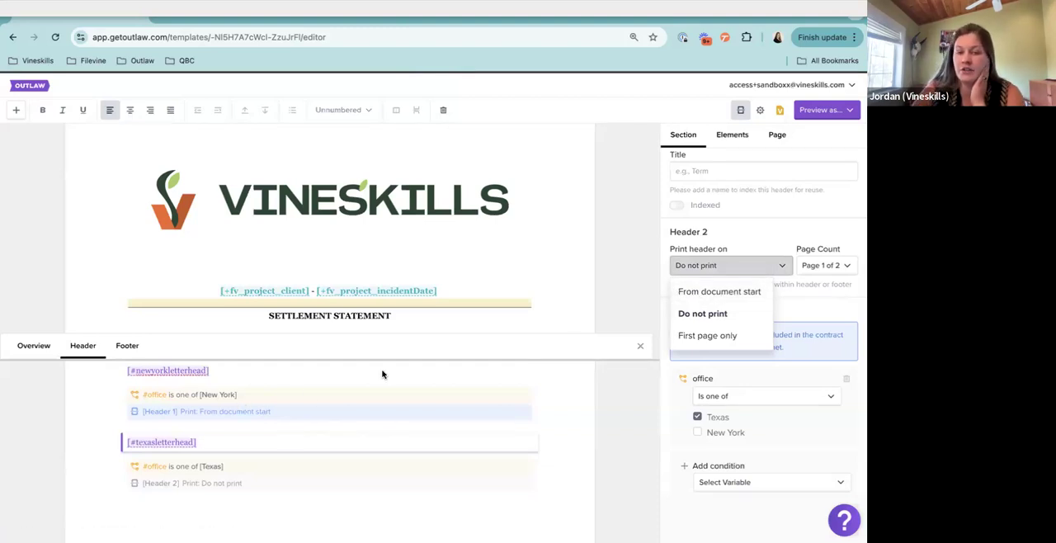
click(730, 293)
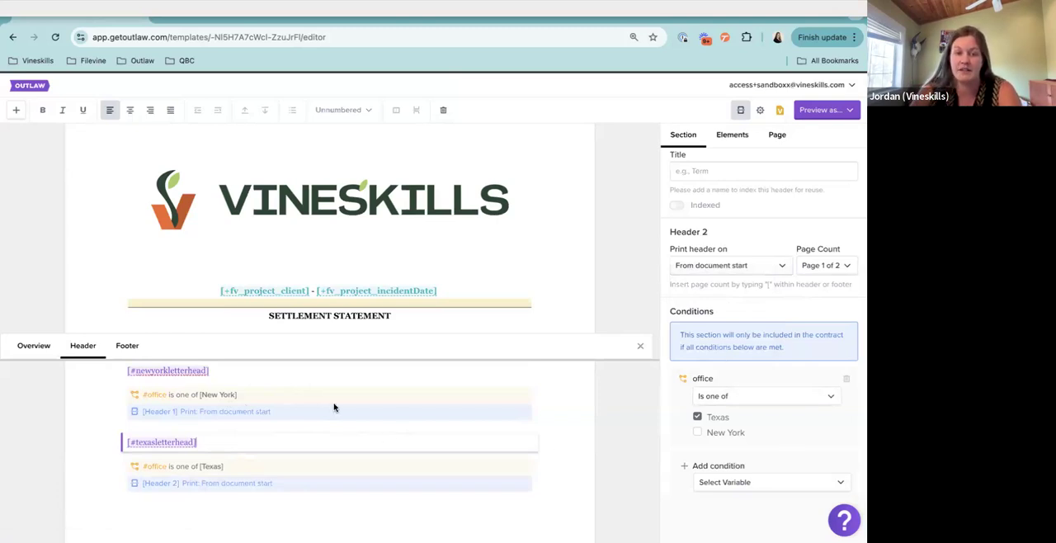
scroll(335, 405, up, 2)
scroll(334, 407, down, 2)
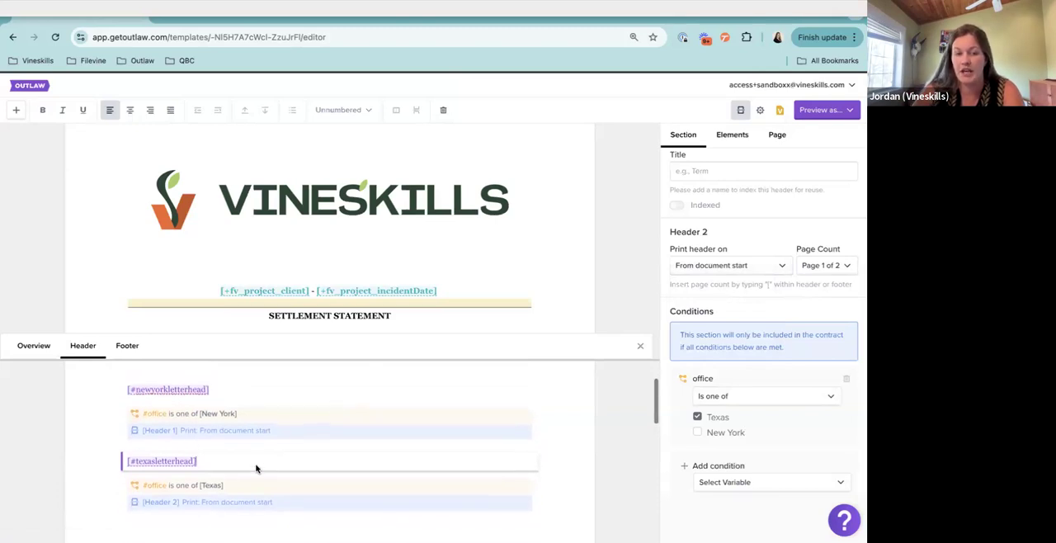
Add the line "Please select Office Location:" followed by the [#office] variable above the expenses prompt in the Settlement Overview
click(34, 347)
scroll(255, 422, down, 1)
click(175, 407)
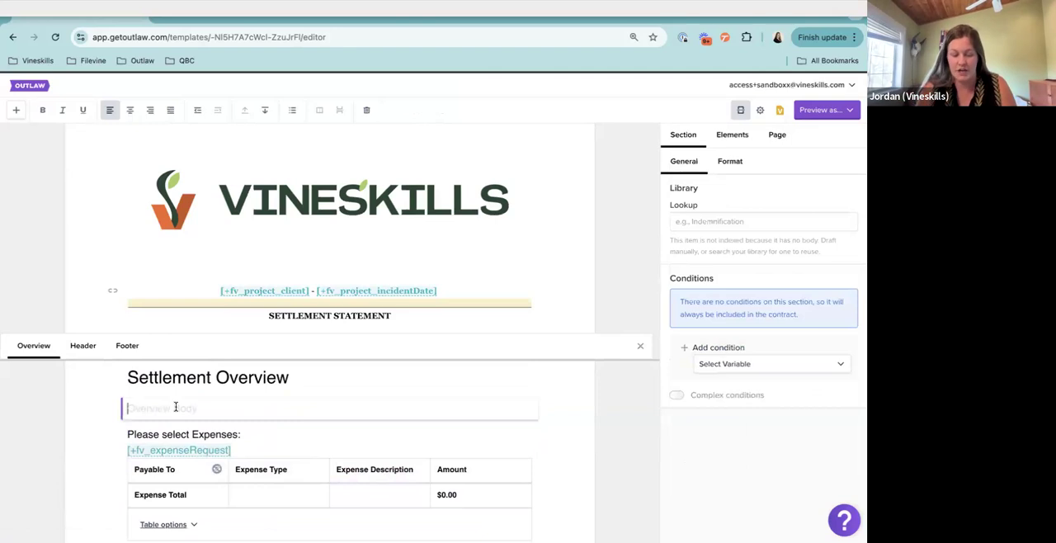
text(Please s)
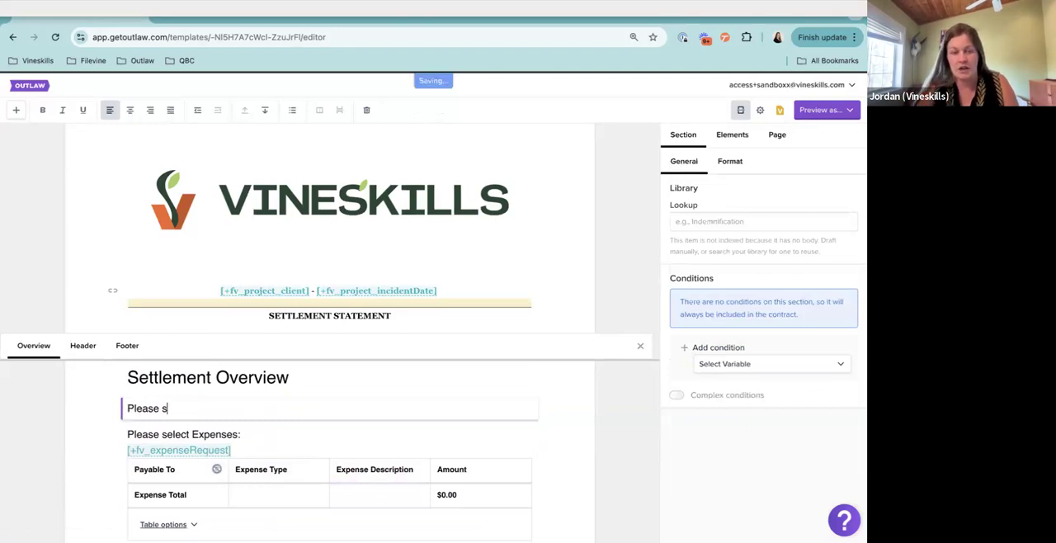
text(elect )
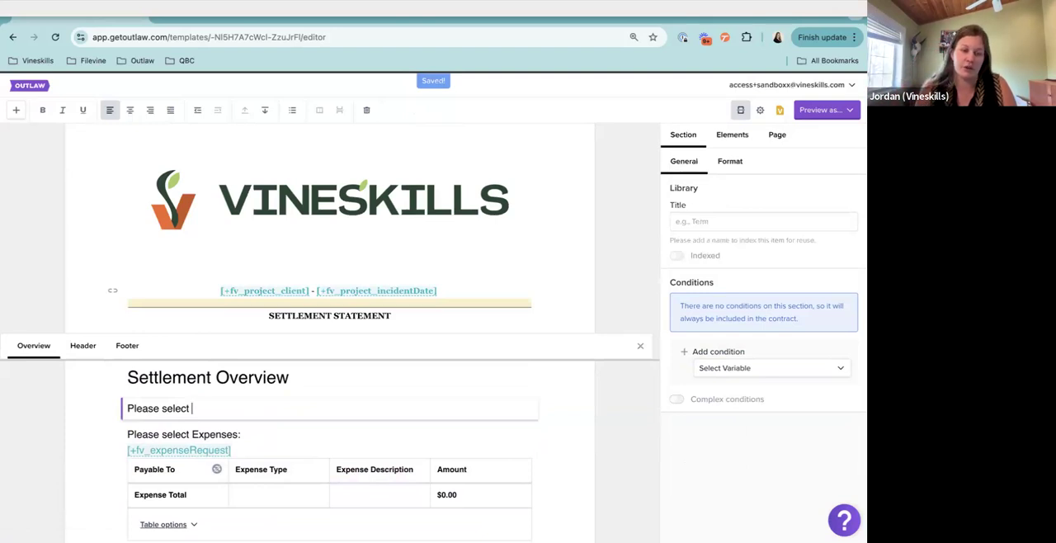
text(Office )
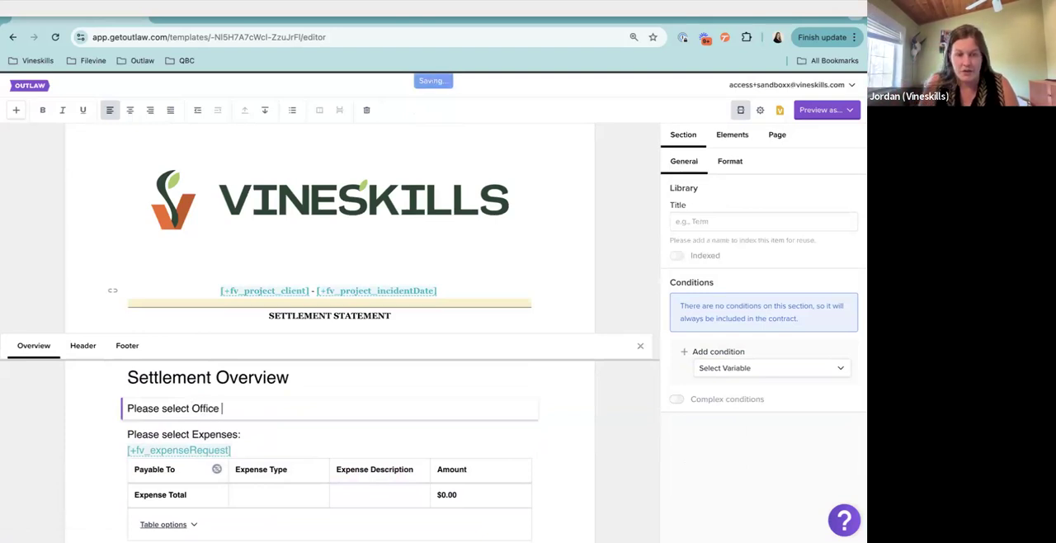
text(Location: [#off)
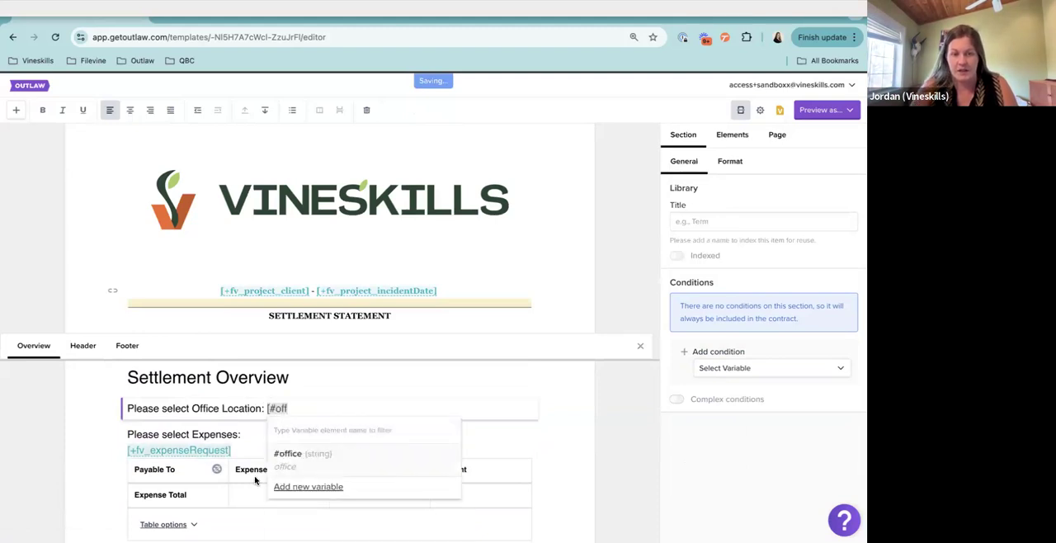
click(357, 456)
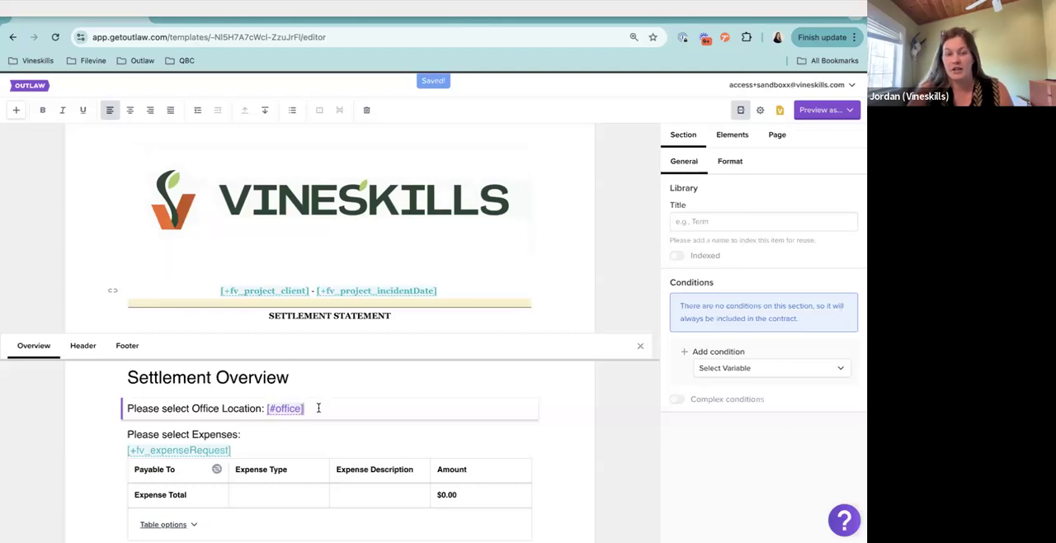
Insert a page count after the Texas letterhead variable in Header 2
click(83, 347)
scroll(374, 436, down, 1)
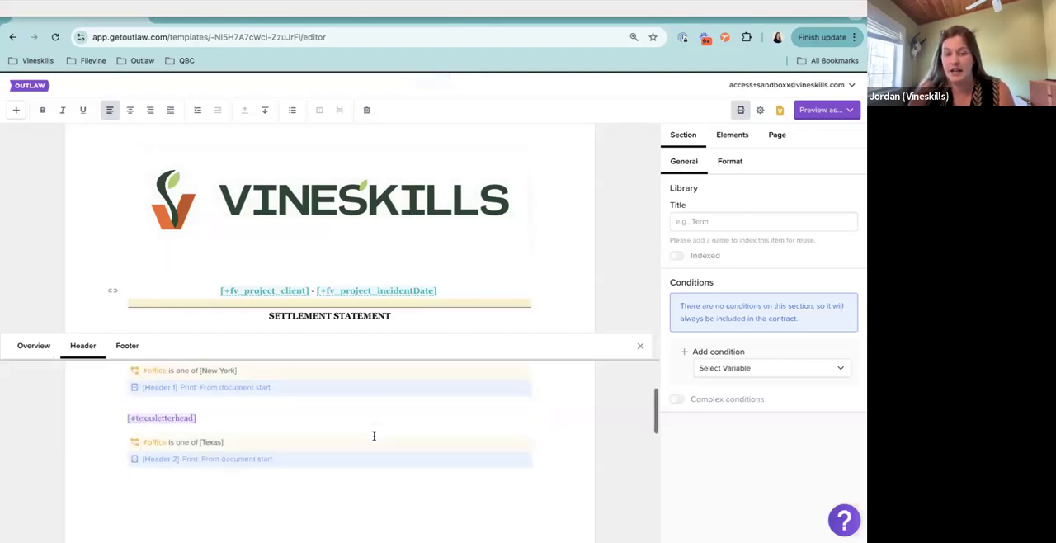
click(288, 419)
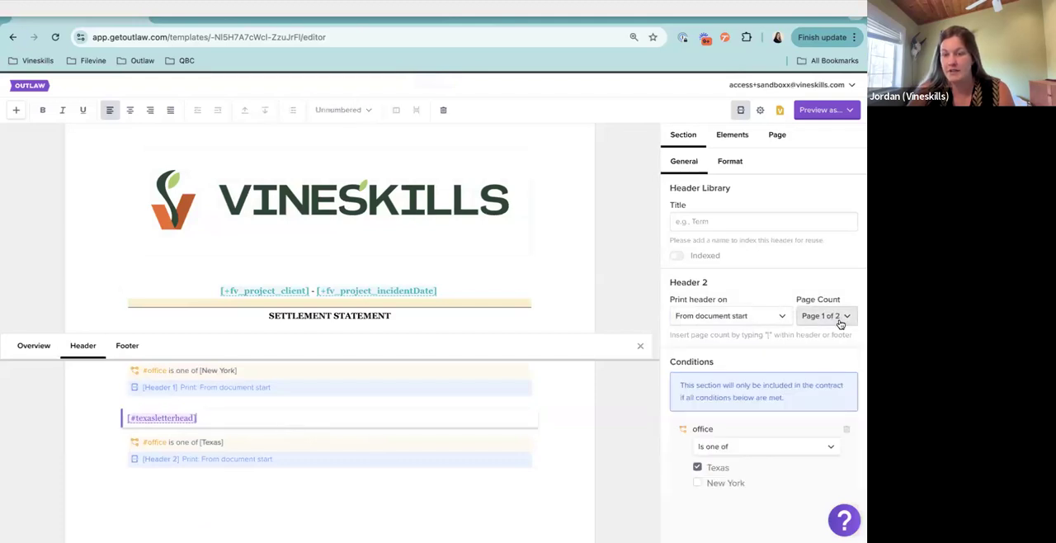
click(198, 426)
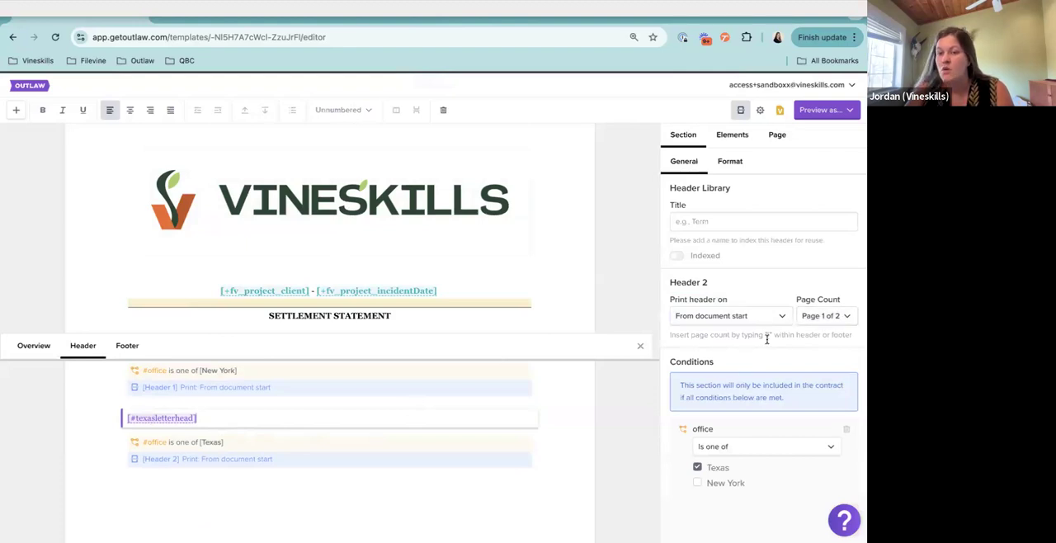
text([)
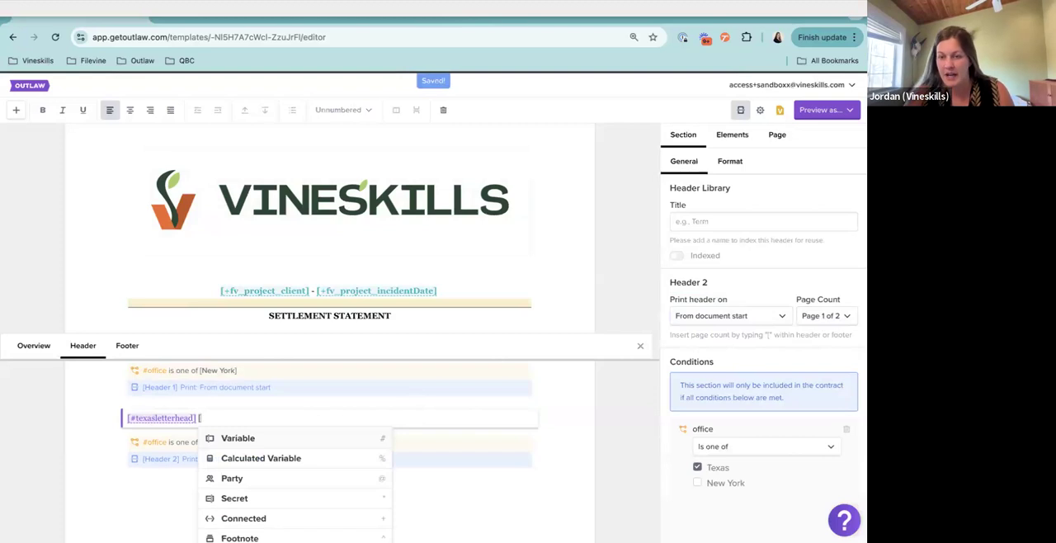
scroll(316, 469, down, 2)
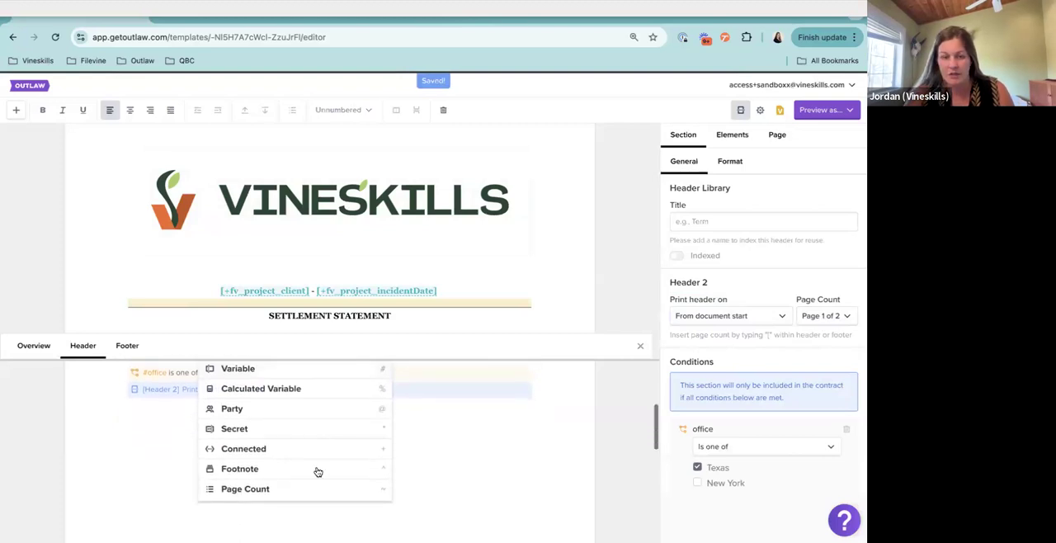
click(271, 492)
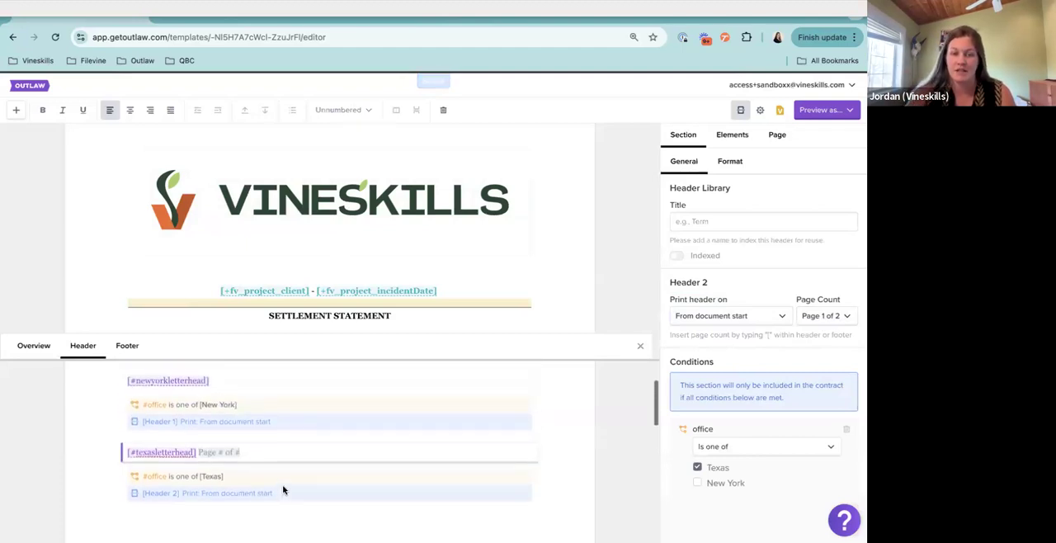
Set Header 2's page count format to -1- and delete the page count element from the header text
click(811, 316)
scroll(816, 429, down, 1)
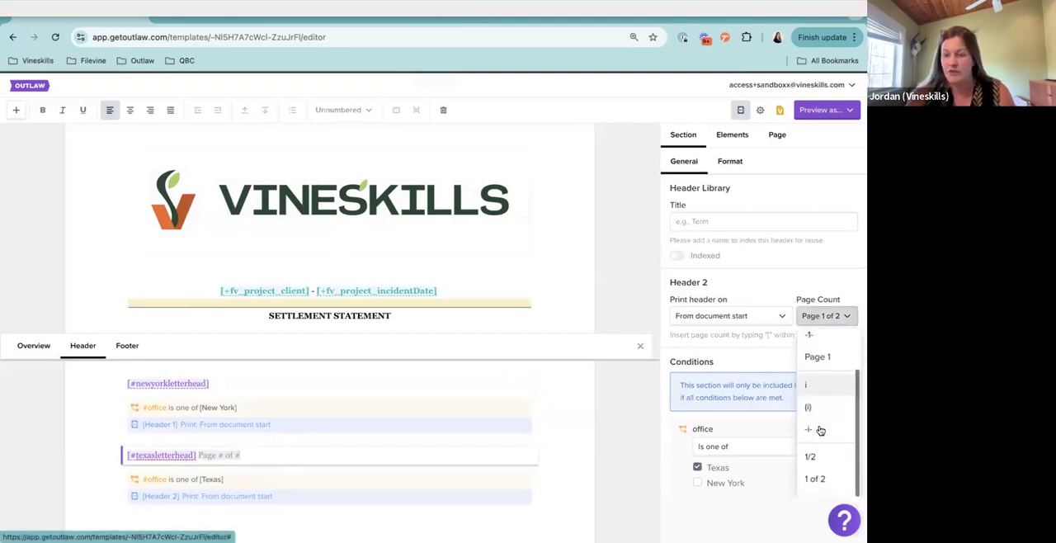
scroll(823, 439, up, 3)
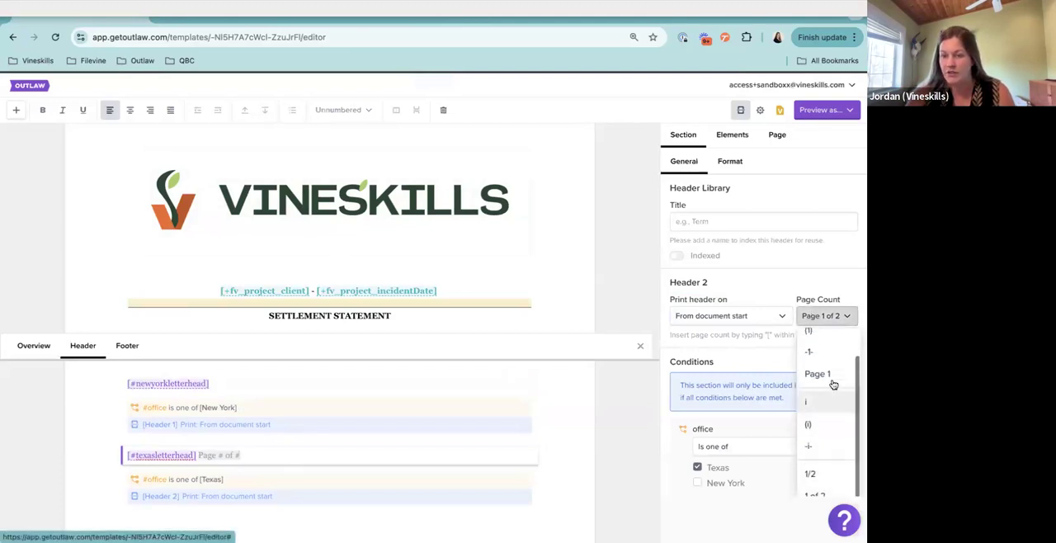
click(820, 381)
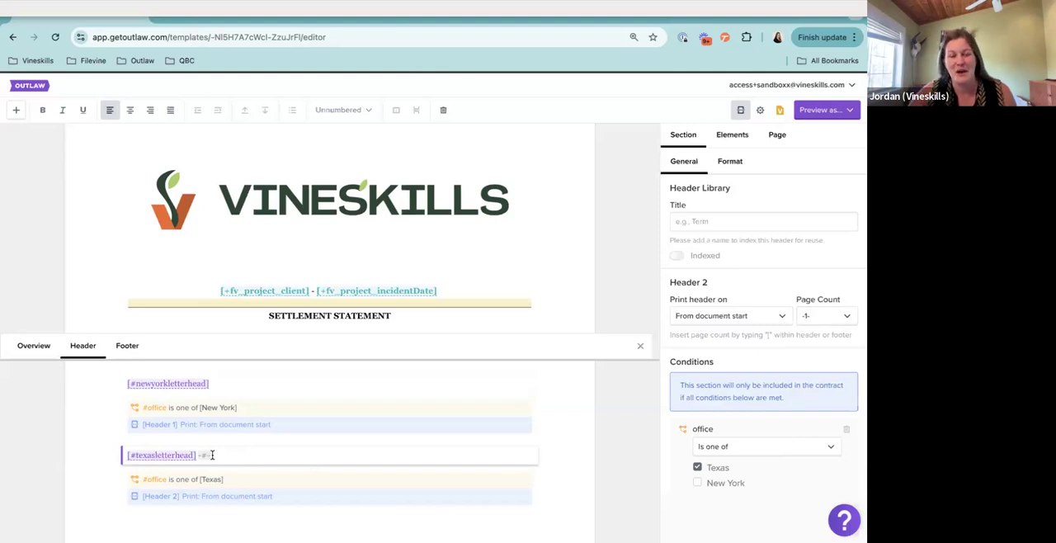
key(BackSpace)
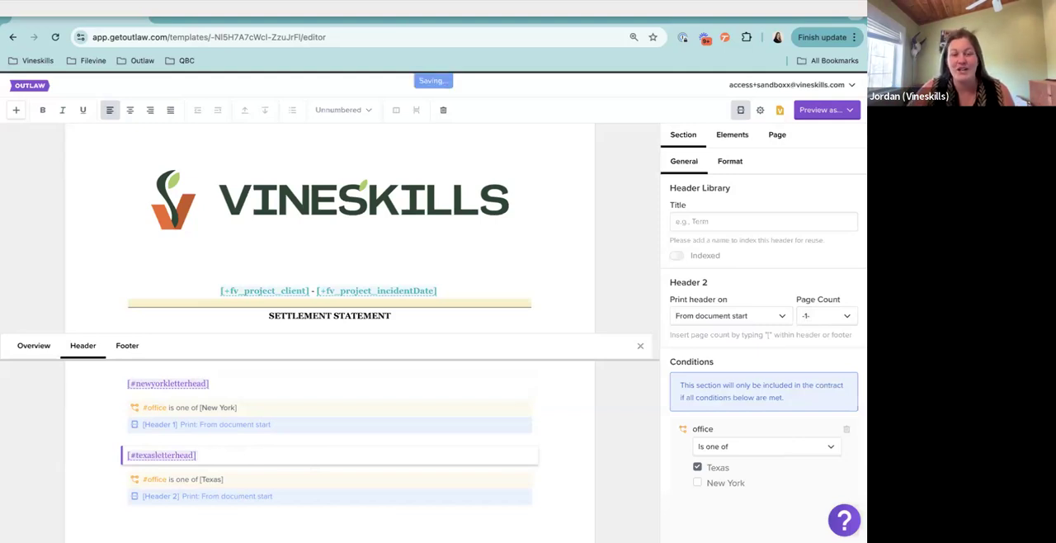
Add a one-column footer below the default footer and insert a page count in it
click(127, 348)
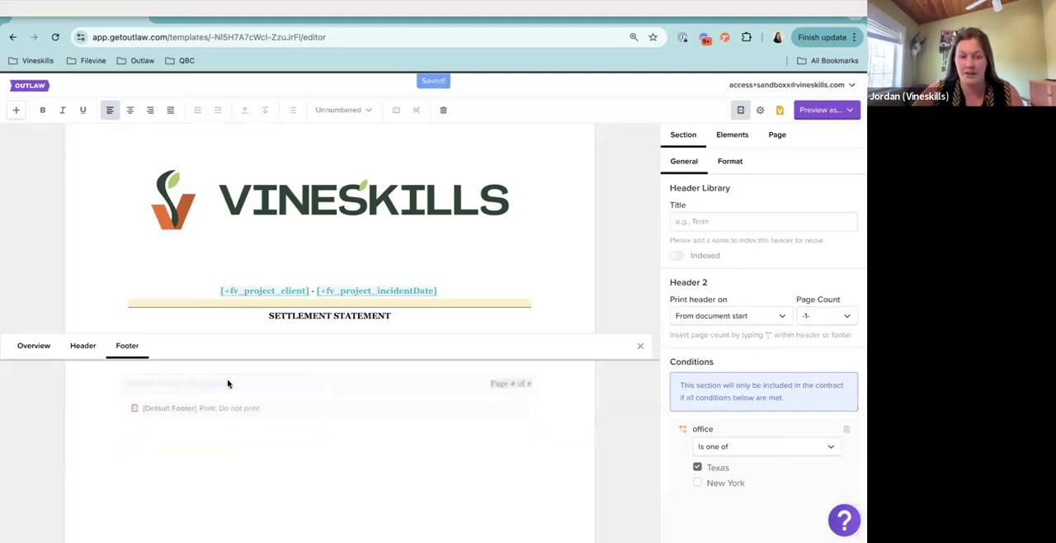
click(208, 423)
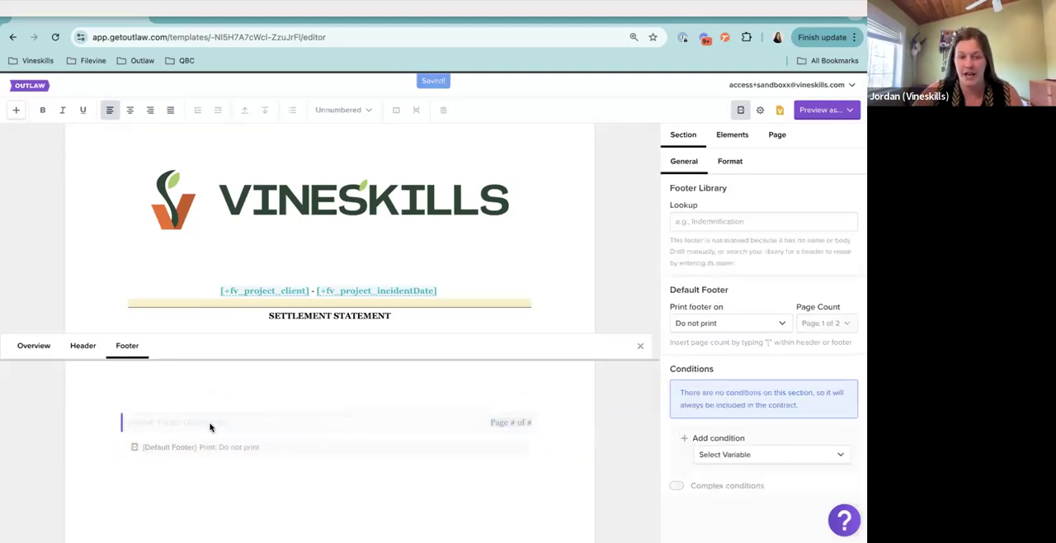
click(15, 110)
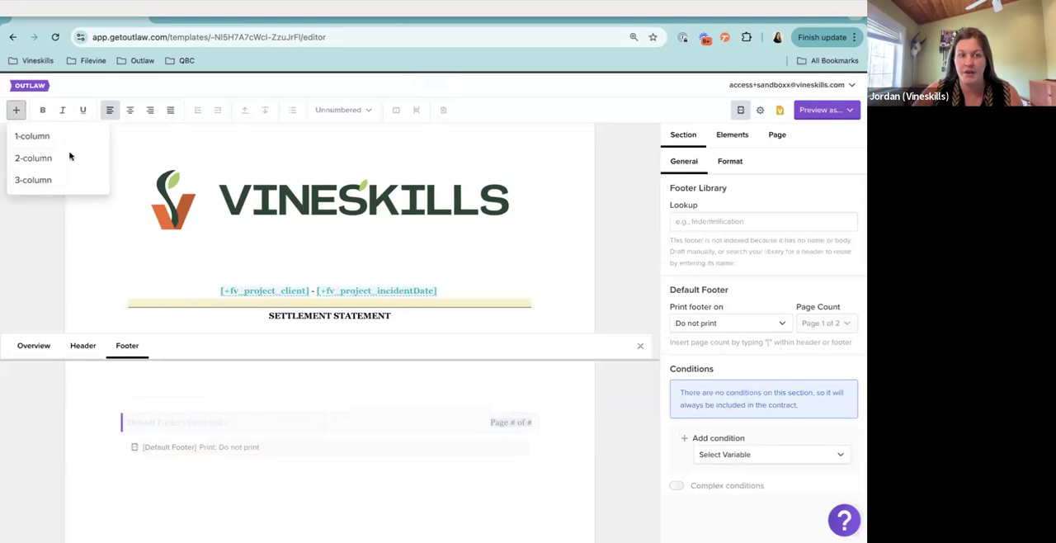
click(18, 140)
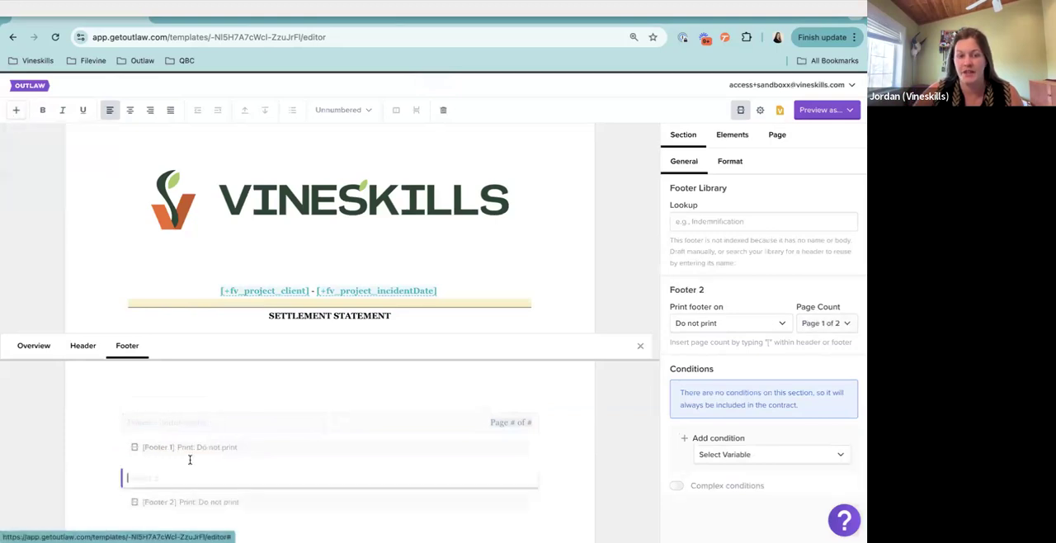
text(/)
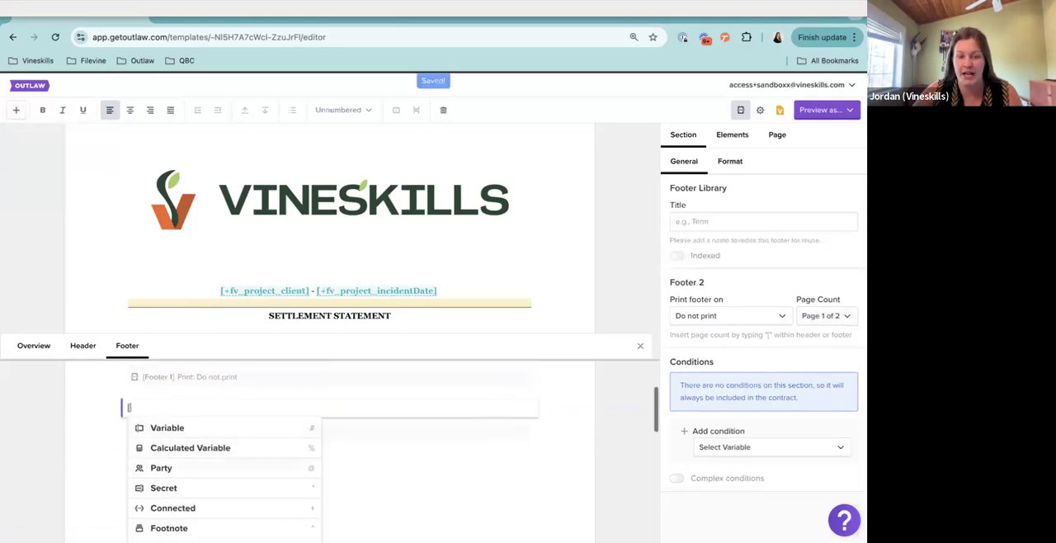
click(167, 515)
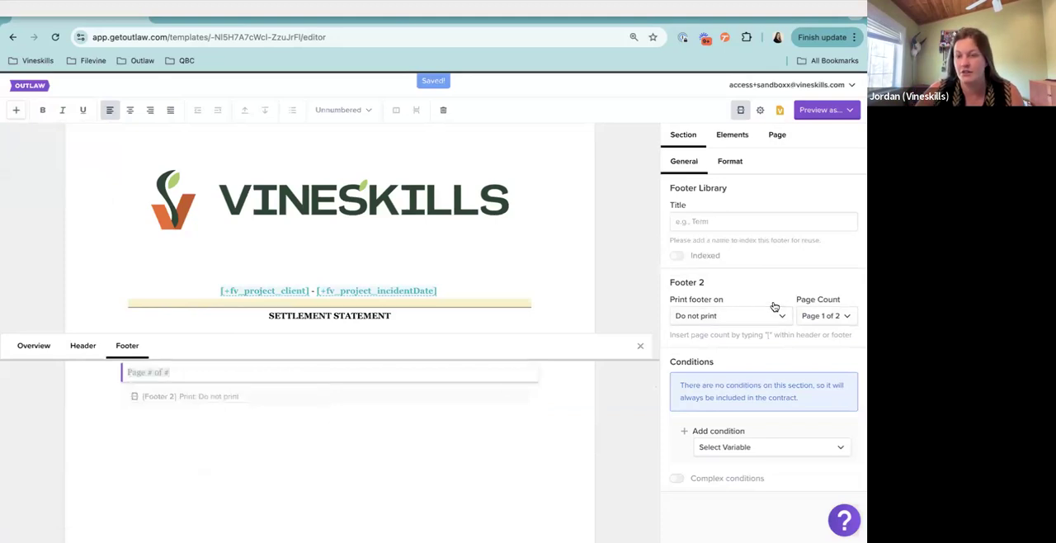
Set Footer 2's page count format to (i) and delete the page count element from the footer text
click(823, 315)
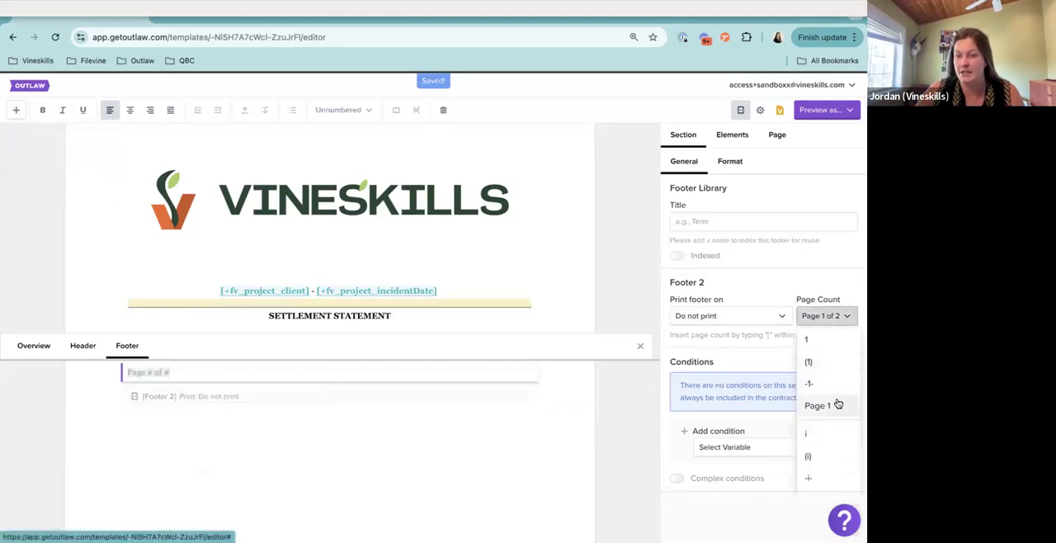
scroll(837, 404, down, 2)
scroll(836, 403, up, 2)
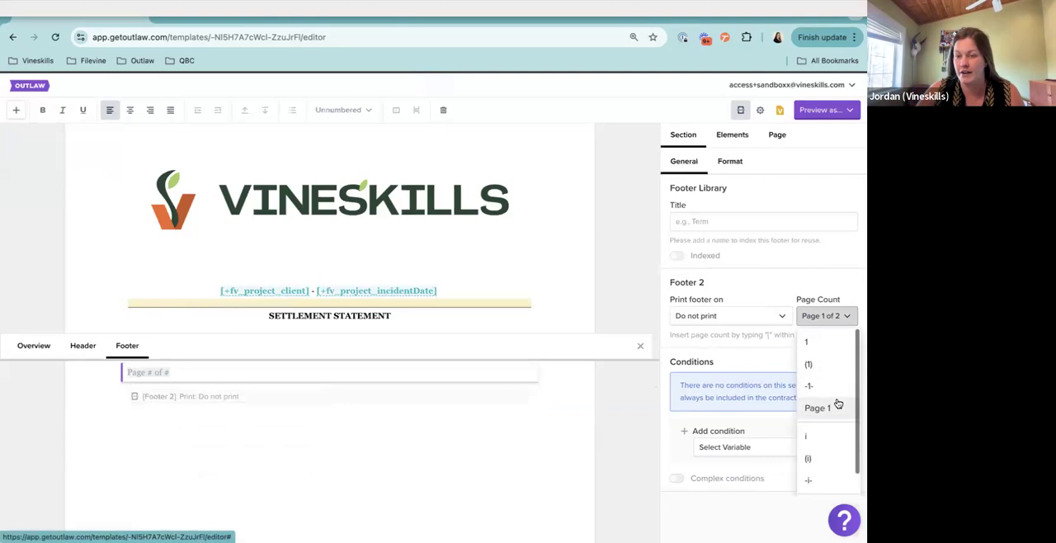
click(834, 460)
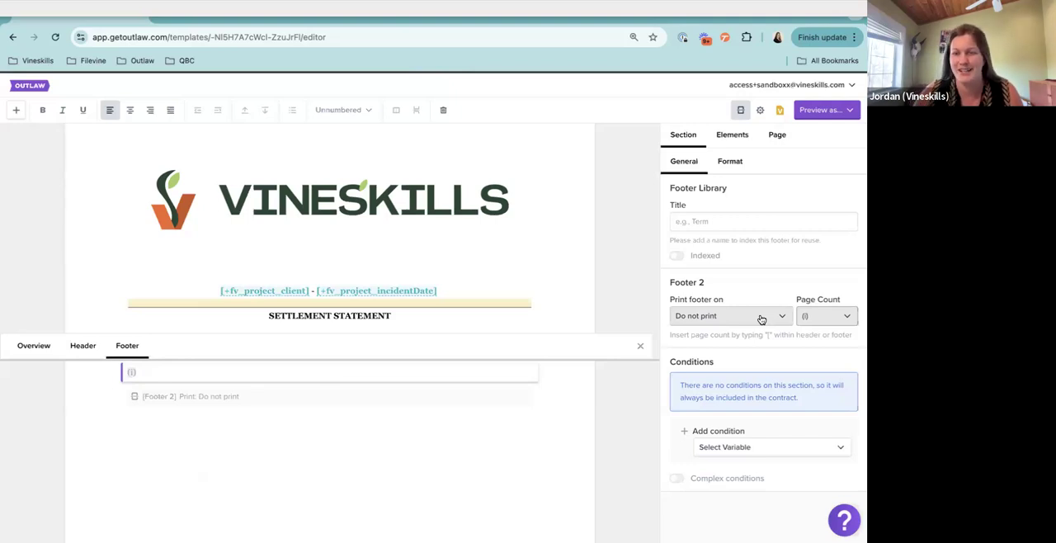
scroll(321, 439, up, 2)
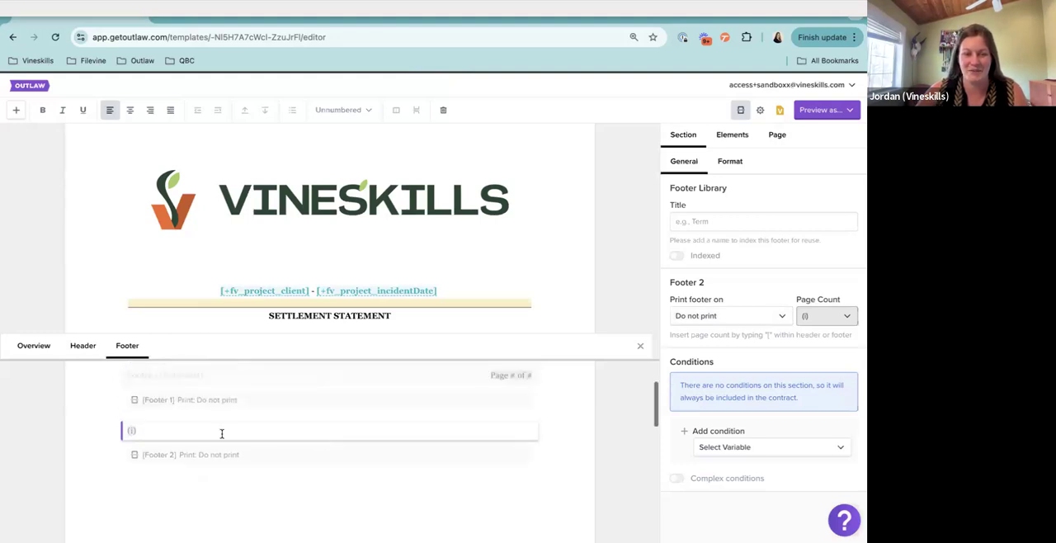
key(BackSpace)
key(BackSpace)
key(BackSpace)
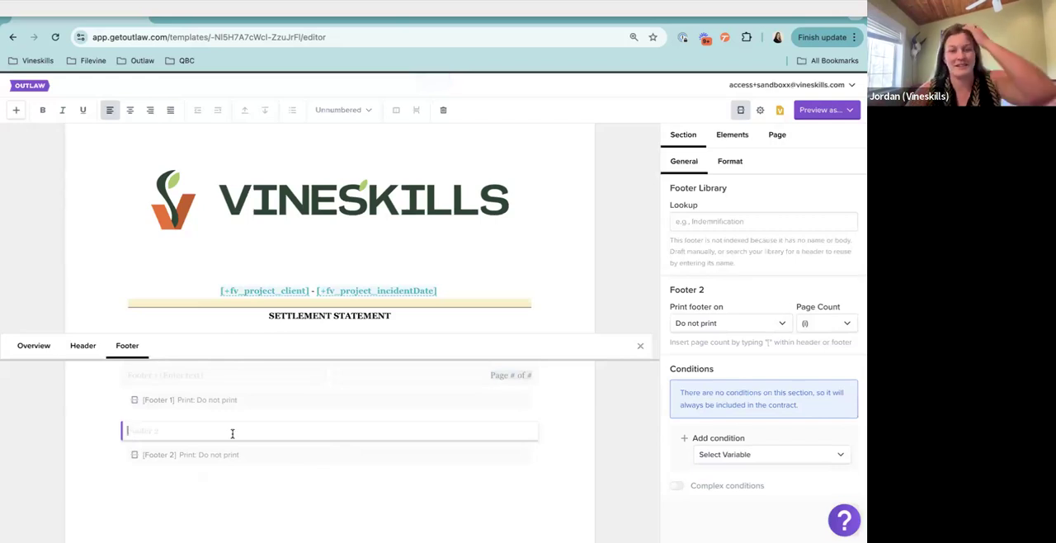
click(707, 326)
click(591, 367)
scroll(312, 409, up, 1)
scroll(312, 408, down, 2)
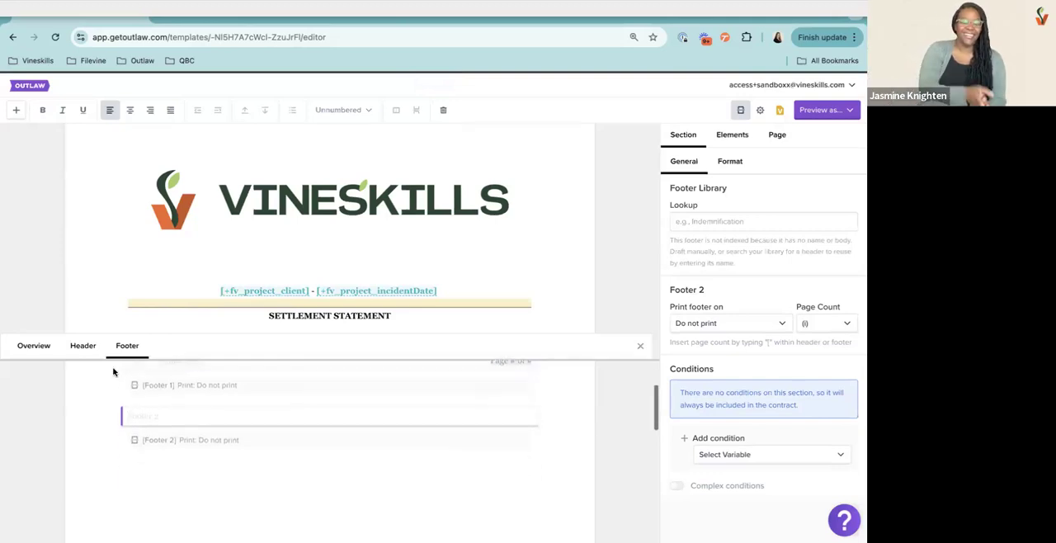
Add the line "Show expenses on disbursement sheet?" below the office location prompt in the Settlement Overview
click(25, 349)
click(328, 398)
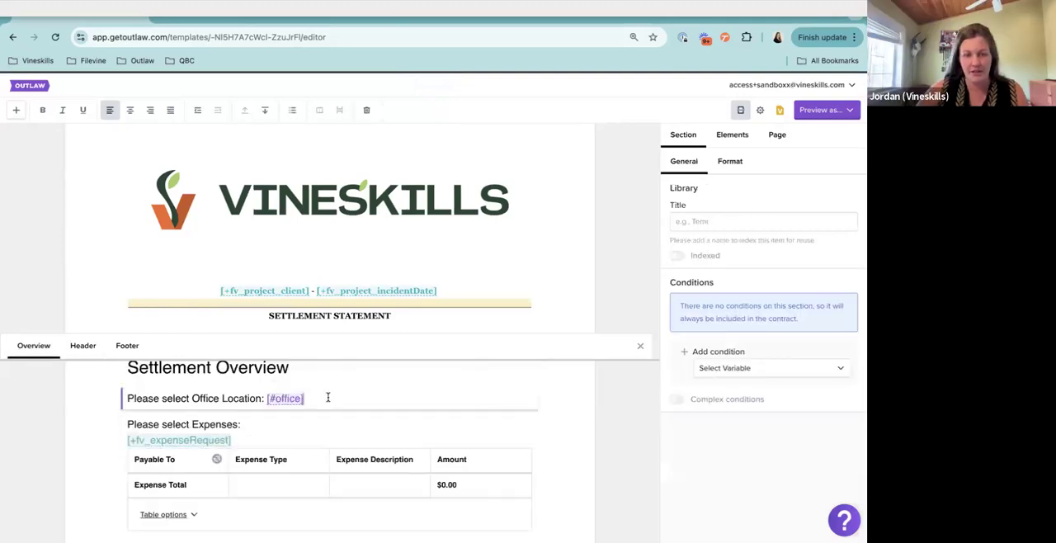
key(Return)
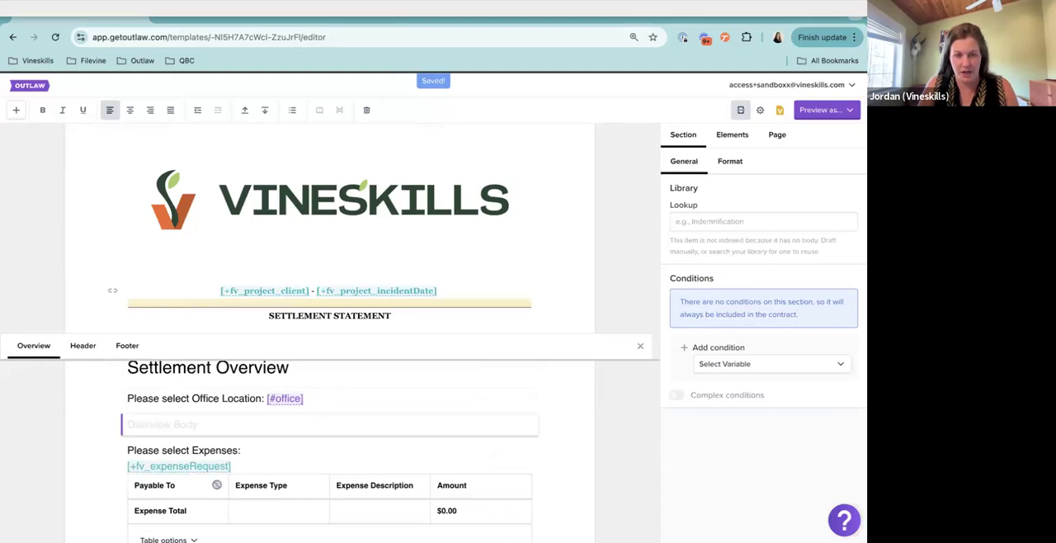
scroll(436, 264, down, 10)
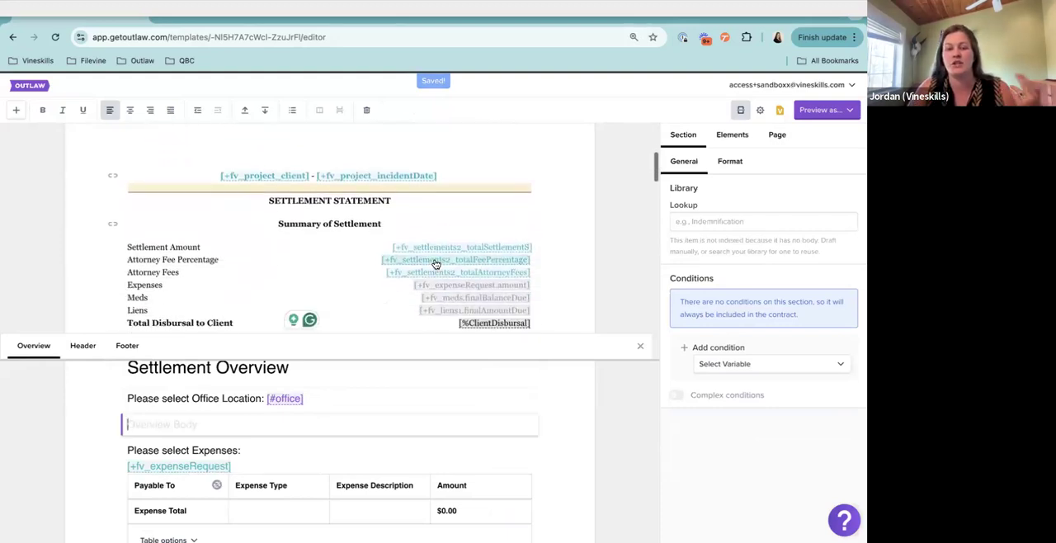
scroll(436, 263, down, 5)
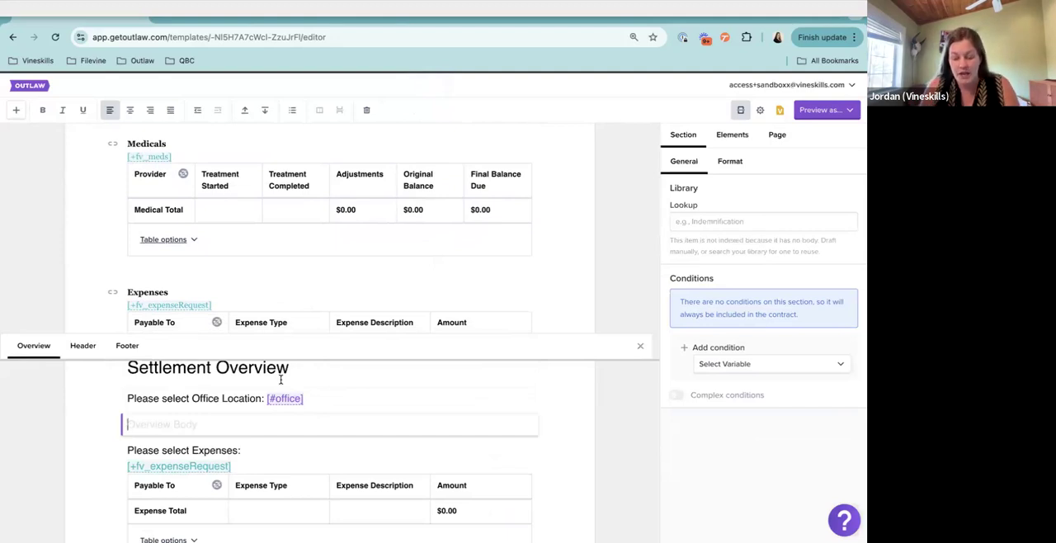
text(Show expenses on d)
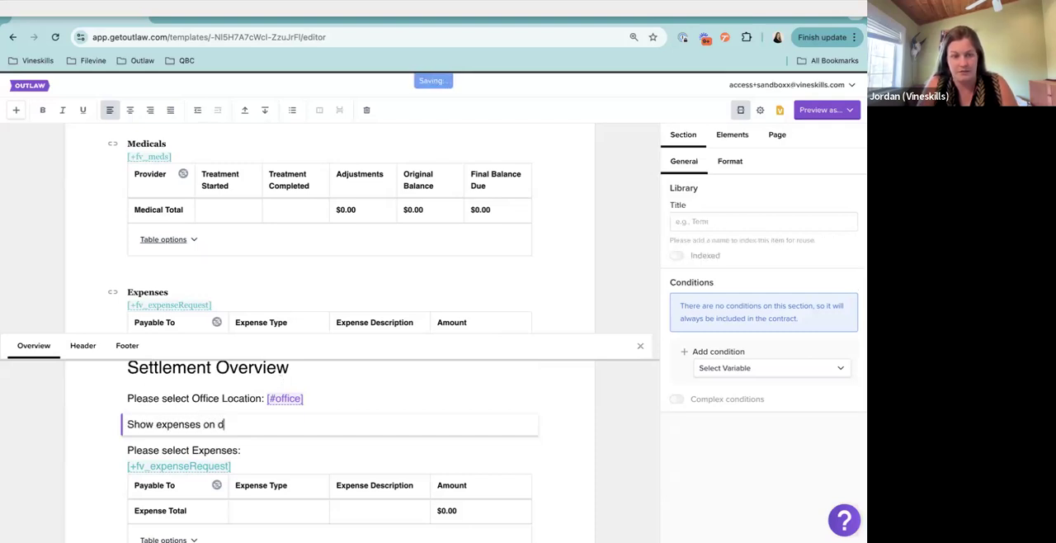
text(isbur)
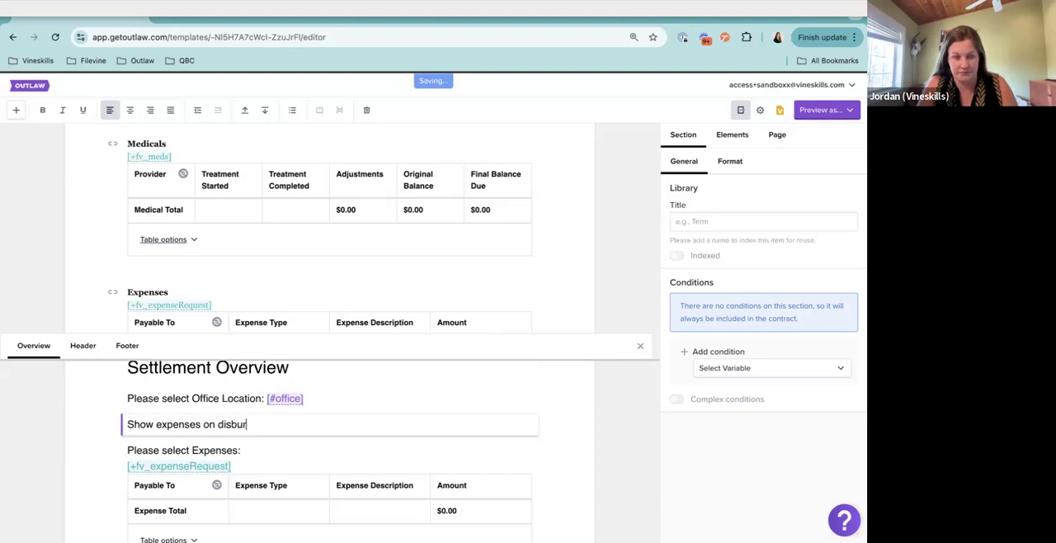
text(sement sheet)
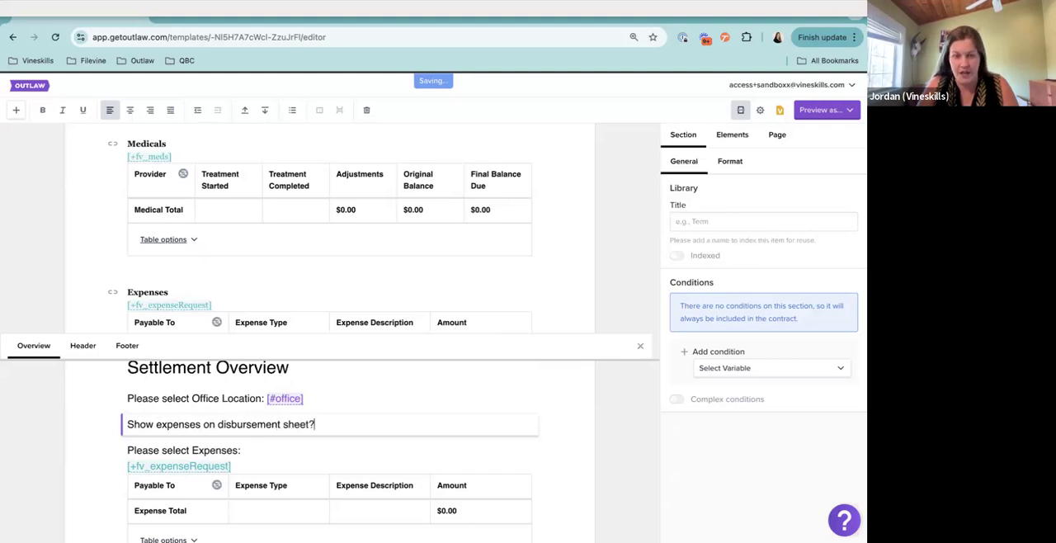
text(? )
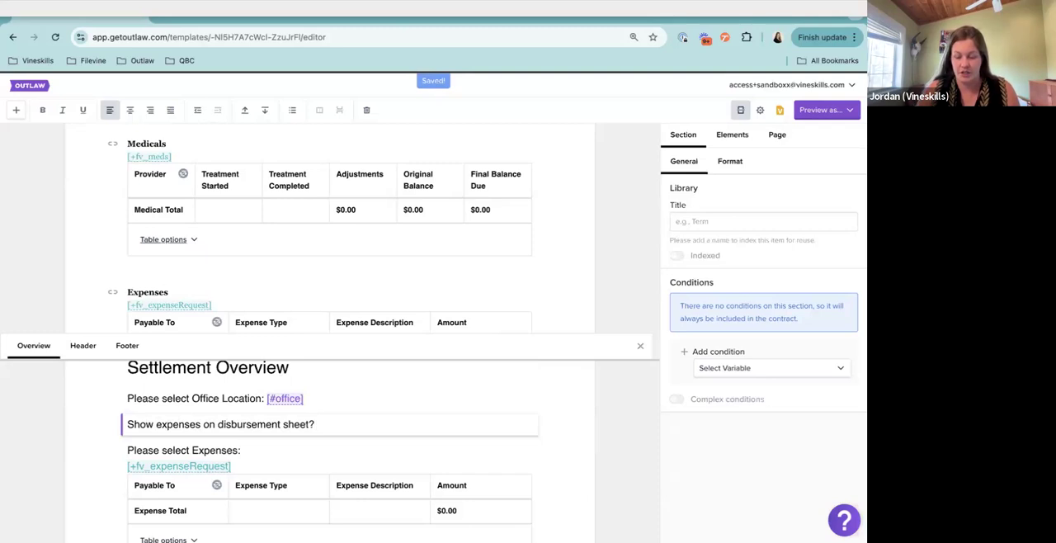
text([#)
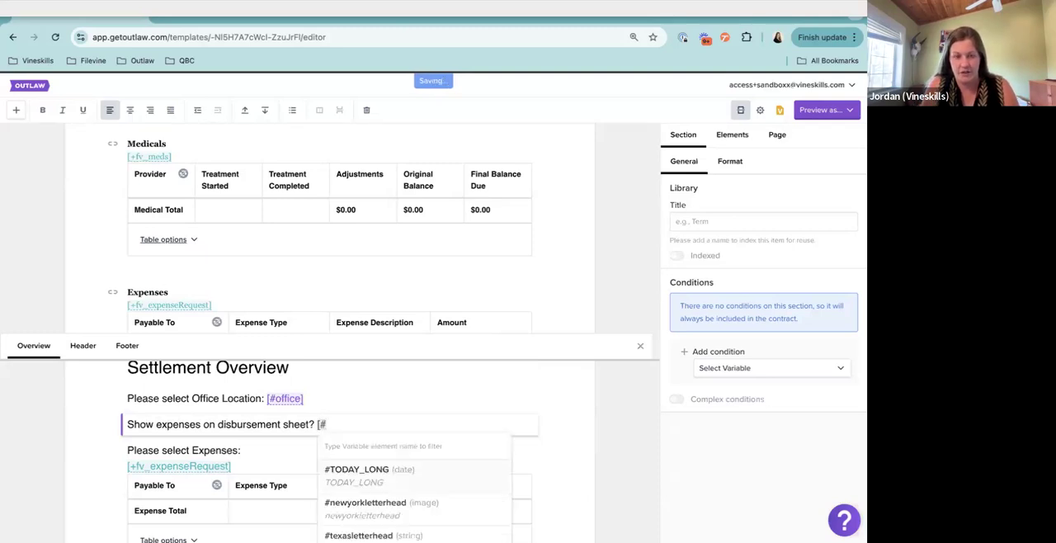
text(YesNo)
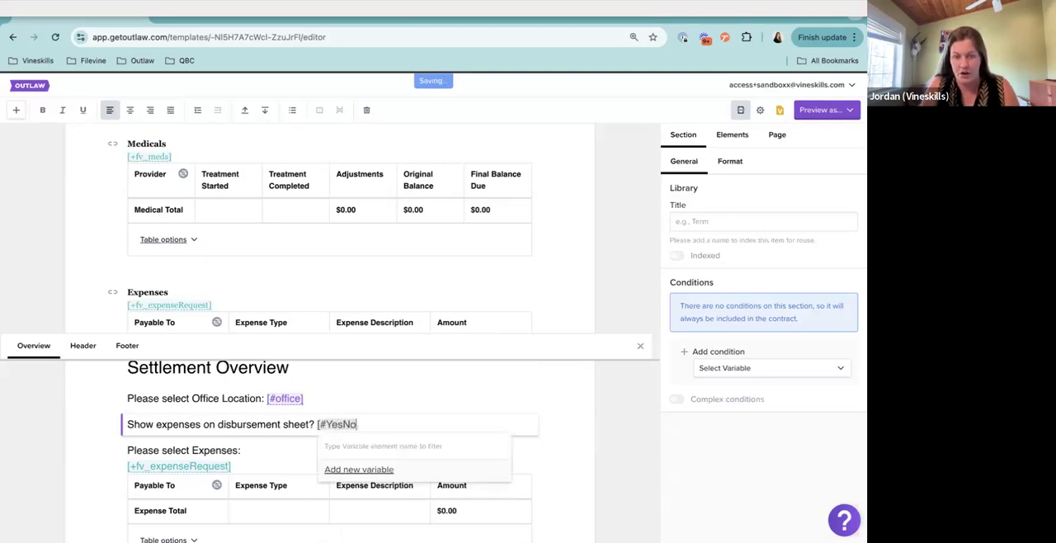
text(])
Make the YesNo variable a List with the options Yes and No, and set its default value to No
click(342, 423)
scroll(323, 396, down, 3)
scroll(321, 391, up, 1)
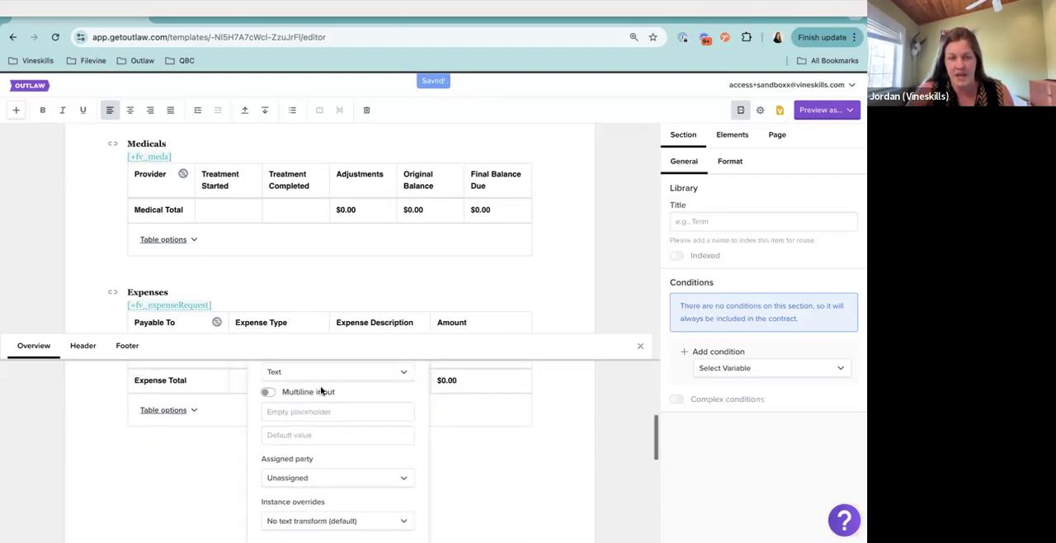
click(326, 372)
click(291, 509)
click(309, 410)
text(Yes)
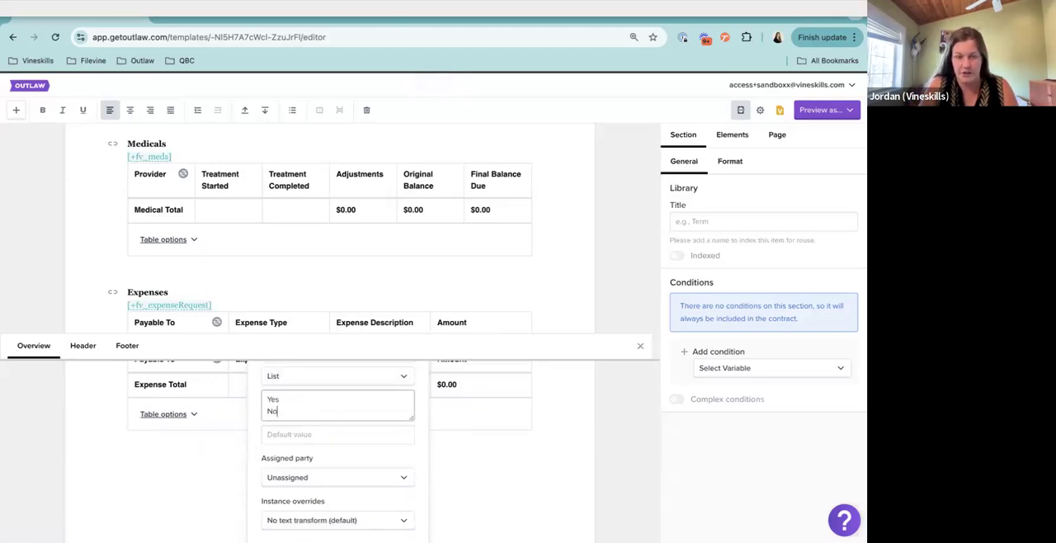
click(322, 435)
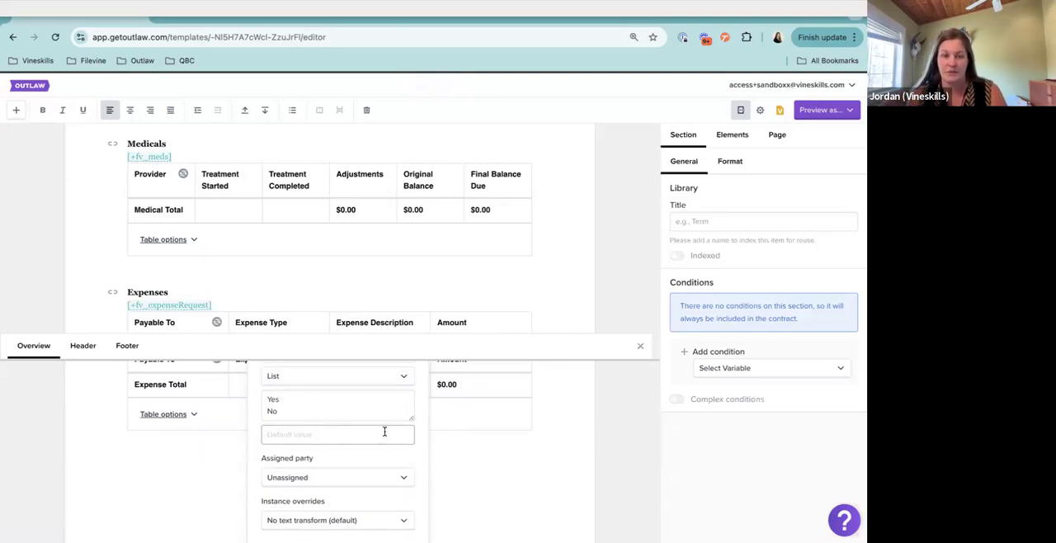
text(No)
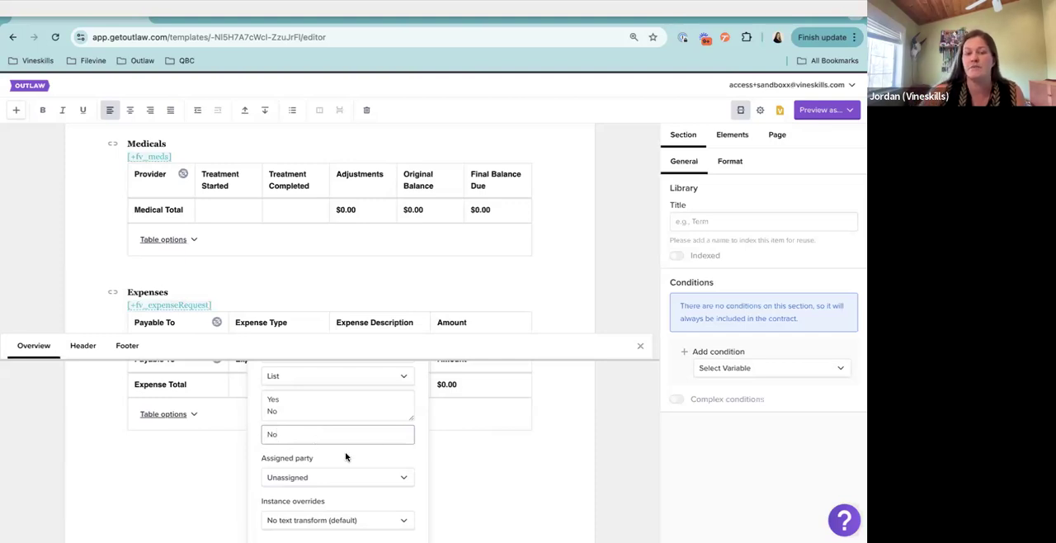
scroll(346, 456, down, 3)
click(393, 495)
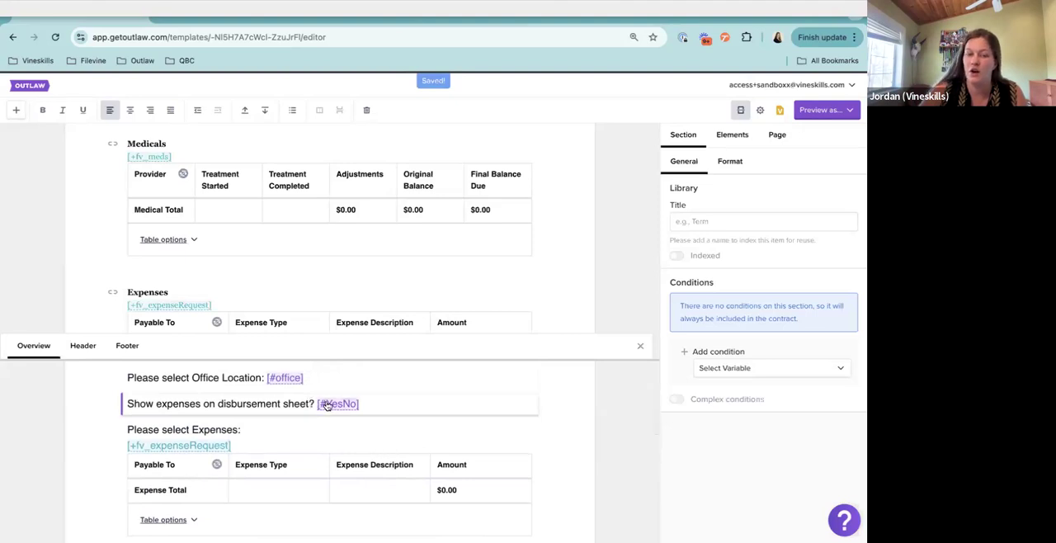
Close the overview pane and condition the contract's Expenses section on the YesNo variable being one of Yes
click(363, 433)
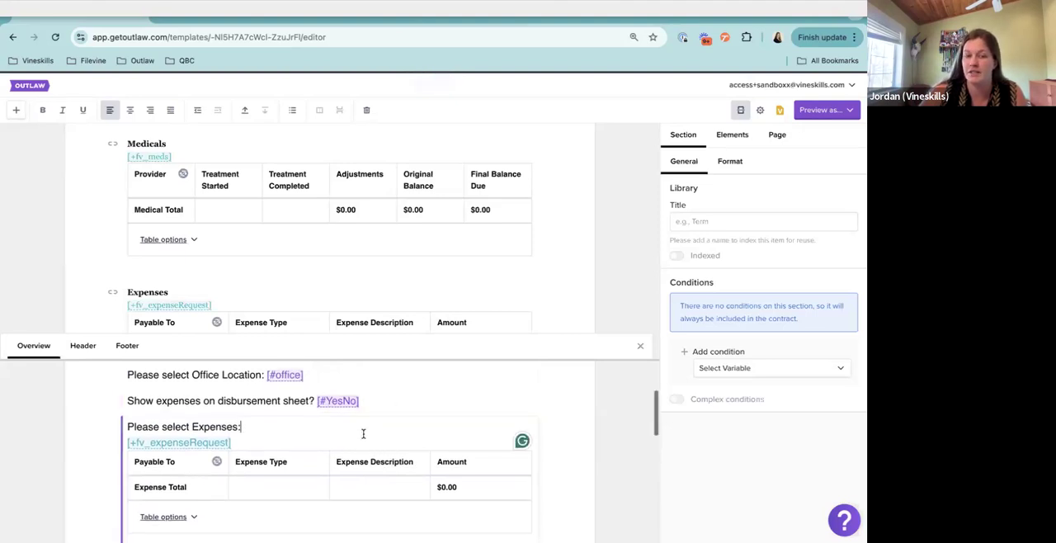
scroll(361, 434, up, 1)
scroll(422, 277, down, 1)
scroll(422, 277, down, 3)
click(523, 173)
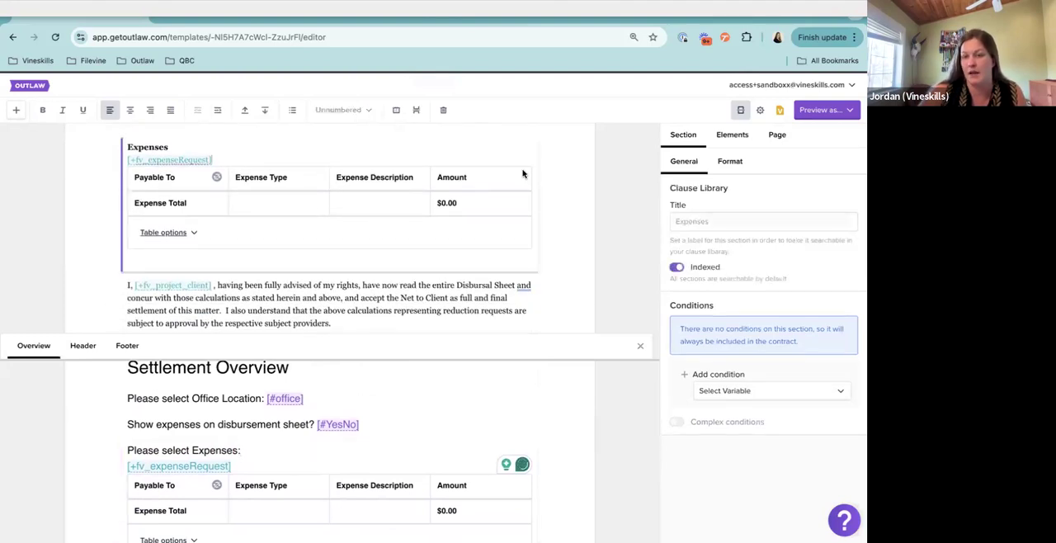
click(641, 349)
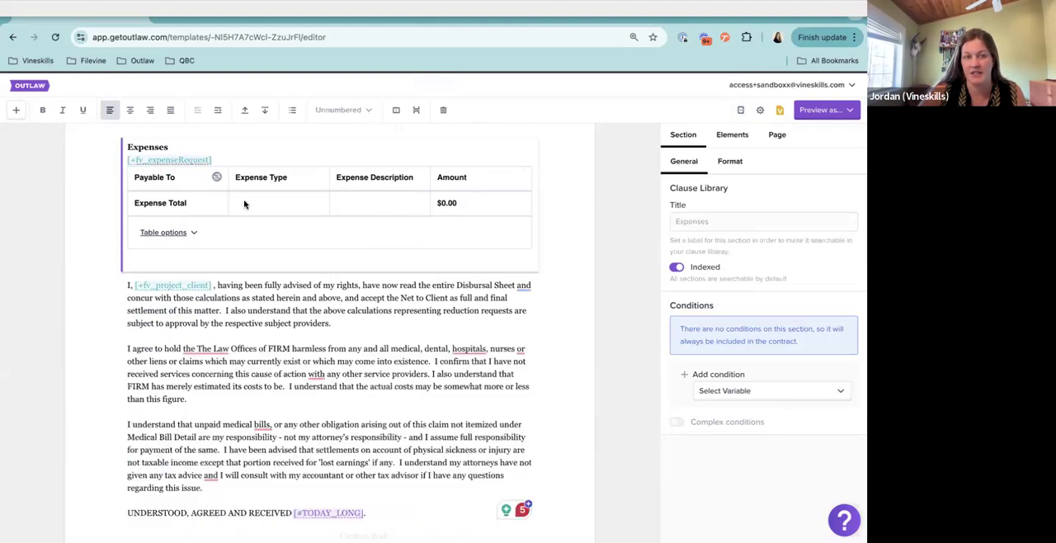
click(777, 393)
scroll(767, 462, down, 5)
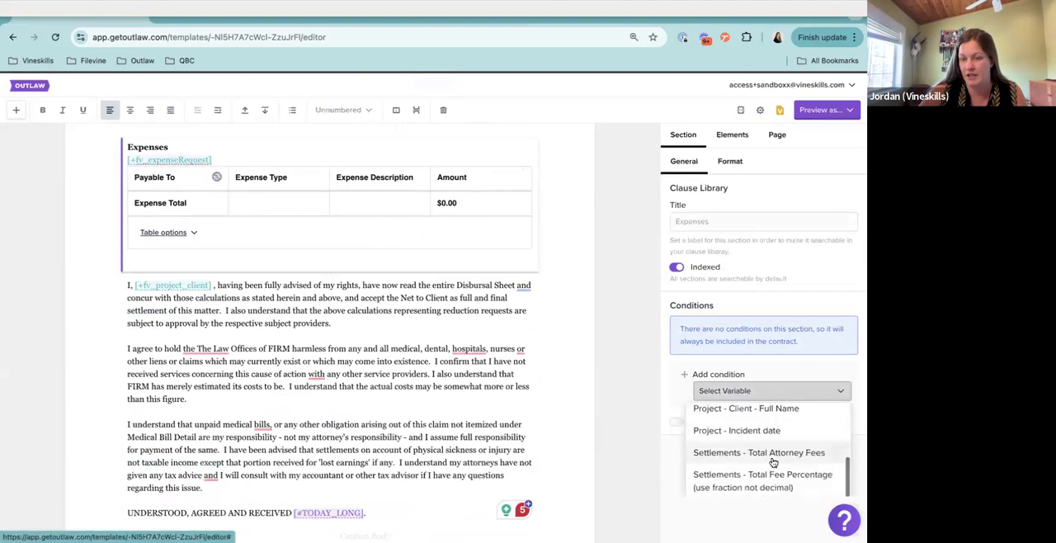
click(733, 482)
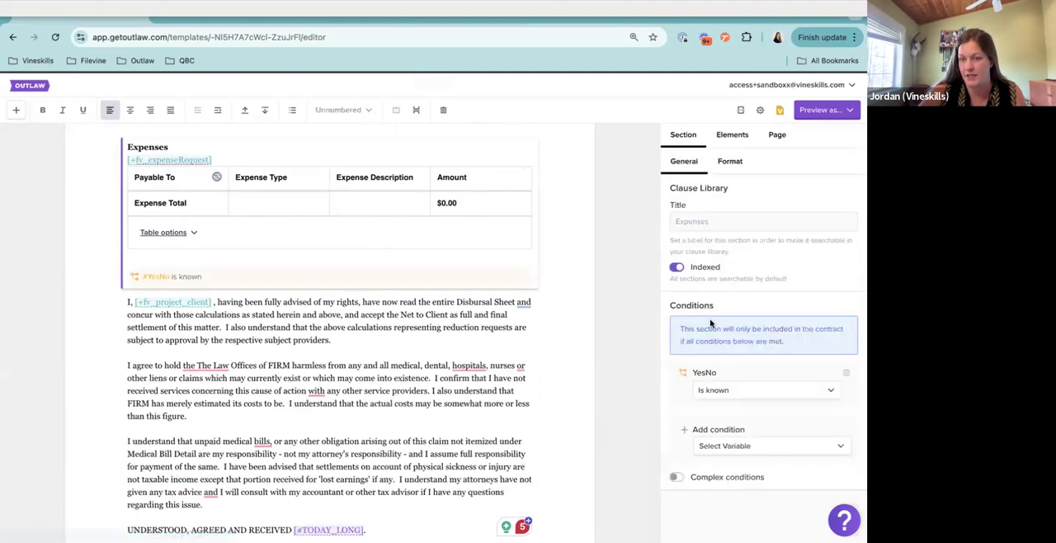
click(714, 399)
click(725, 418)
click(708, 415)
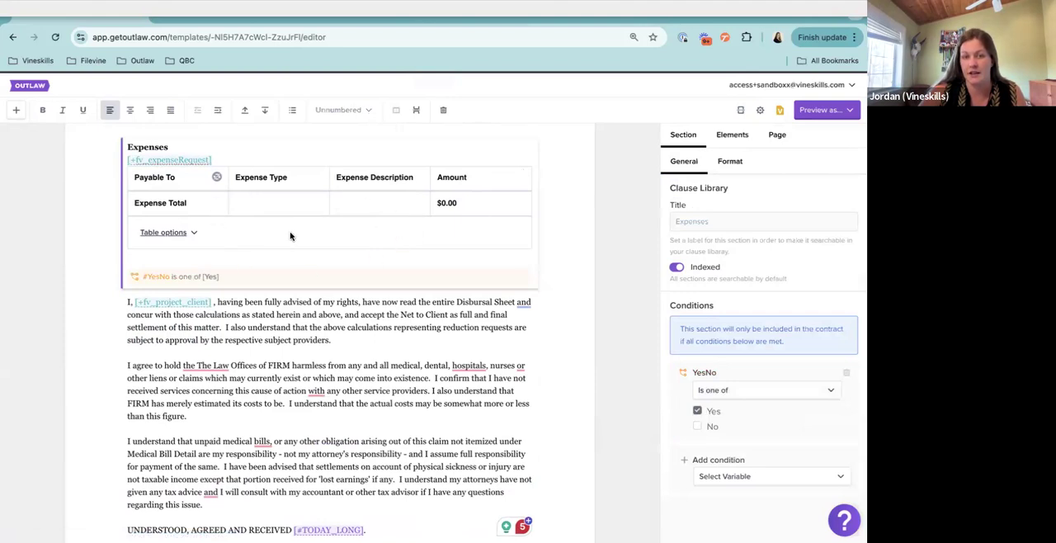
Preview the template and set the office location to Texas in its Settlement Overview
scroll(304, 235, up, 10)
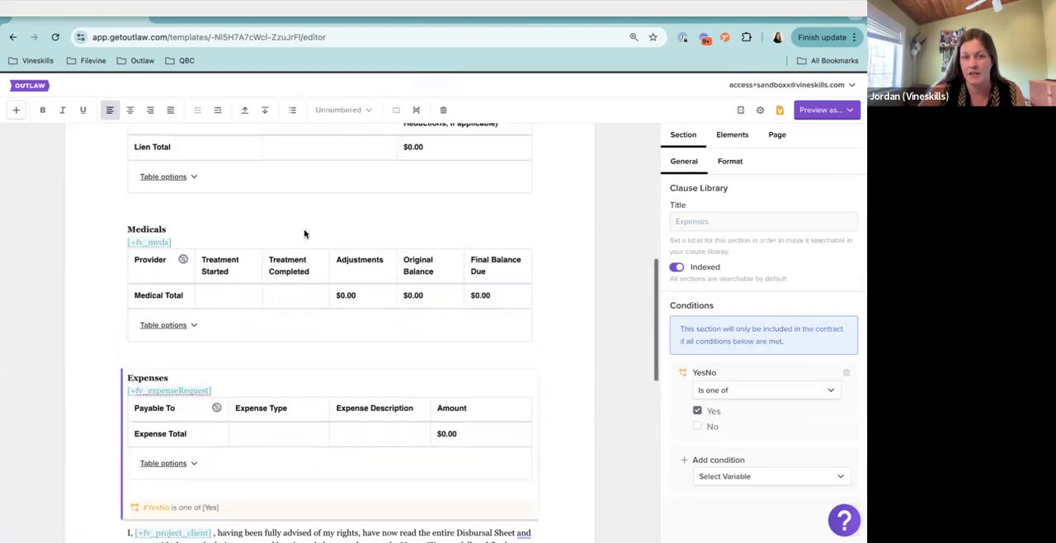
scroll(304, 231, up, 2)
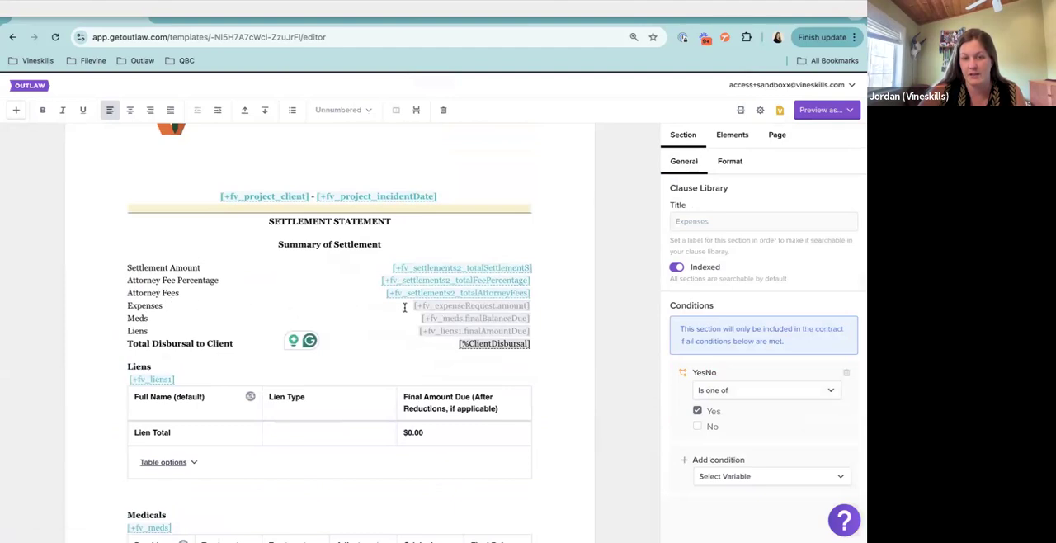
scroll(399, 332, down, 7)
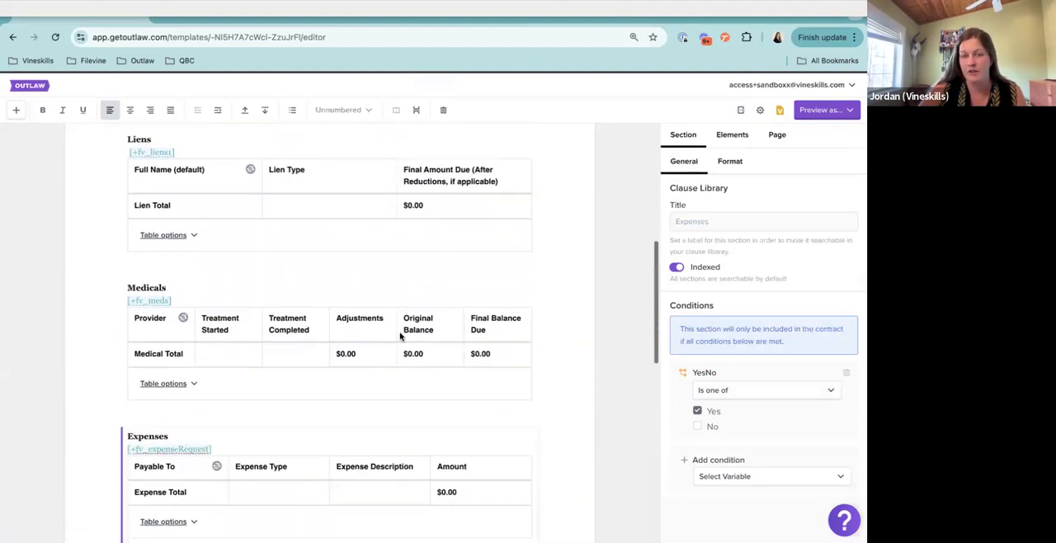
click(819, 109)
click(824, 134)
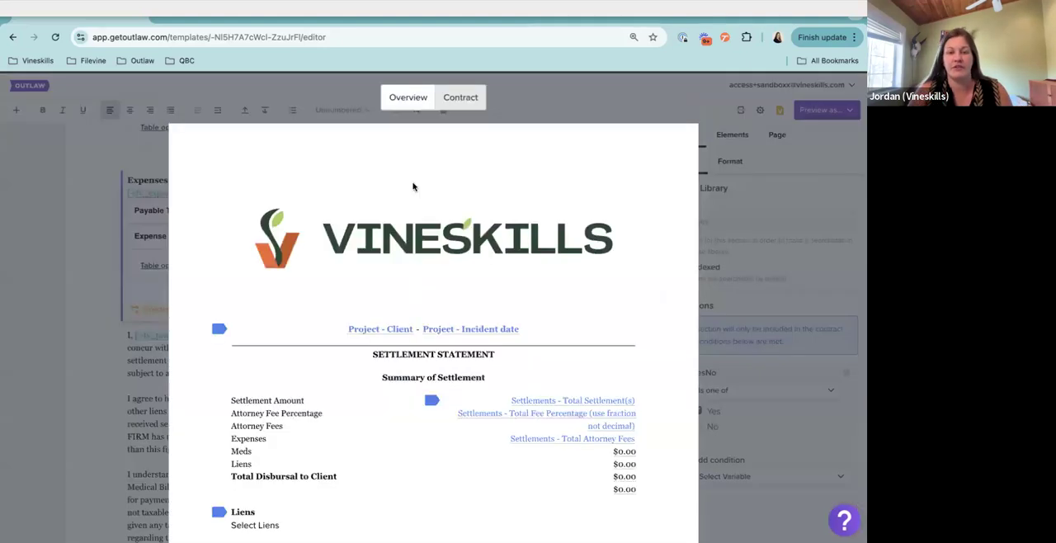
click(410, 98)
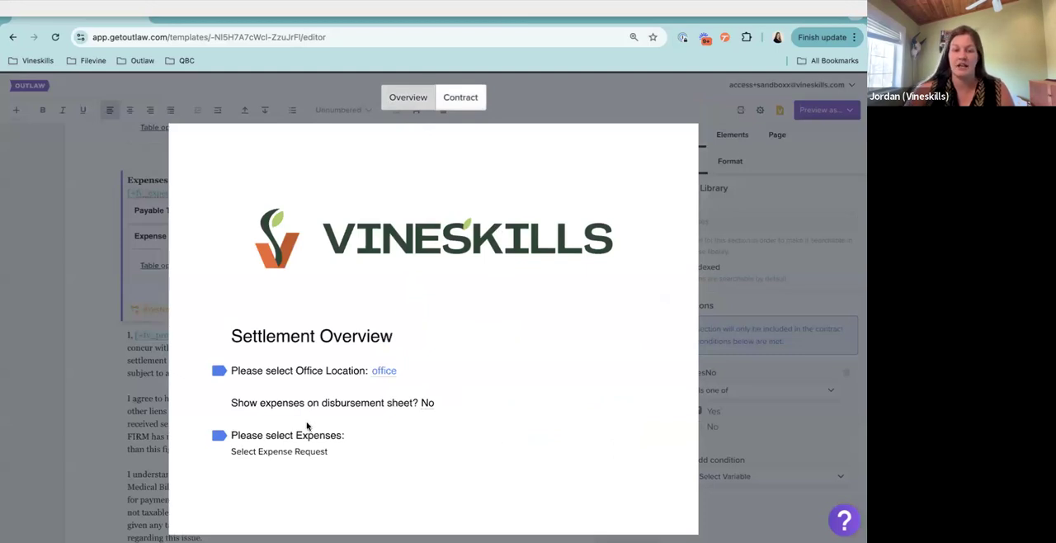
click(384, 370)
click(379, 437)
click(370, 451)
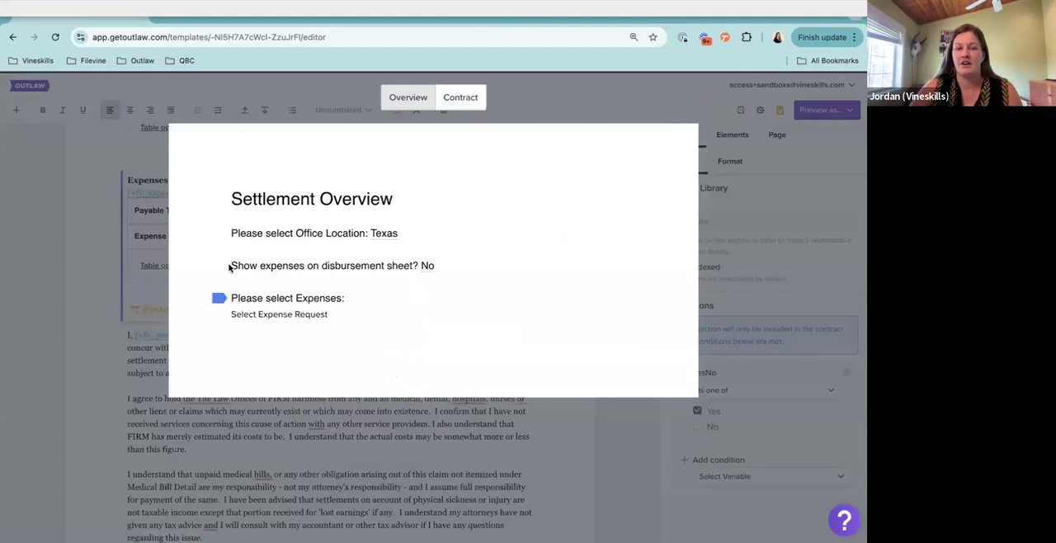
View the available answers for the show-expenses prompt without changing the selection
click(429, 267)
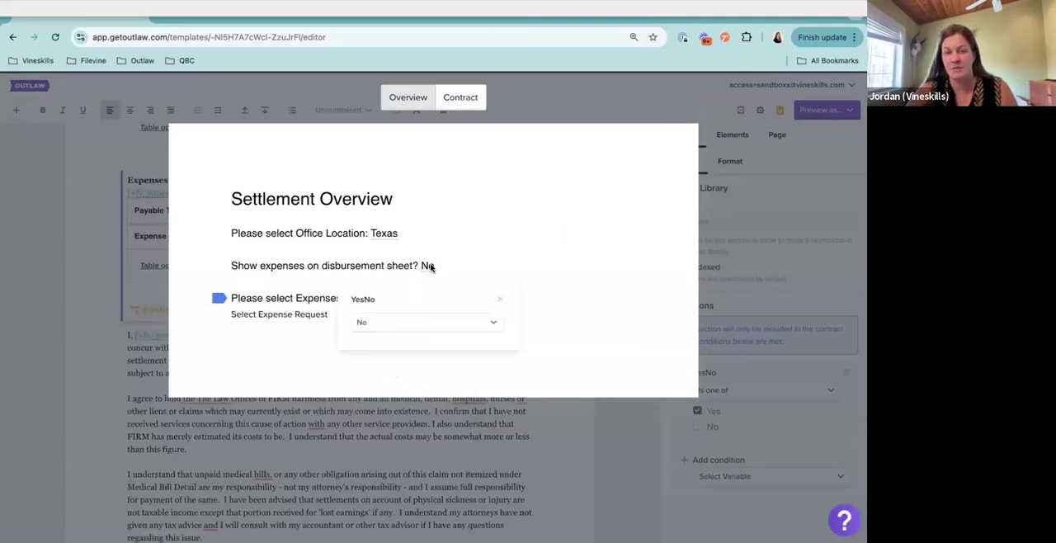
click(398, 324)
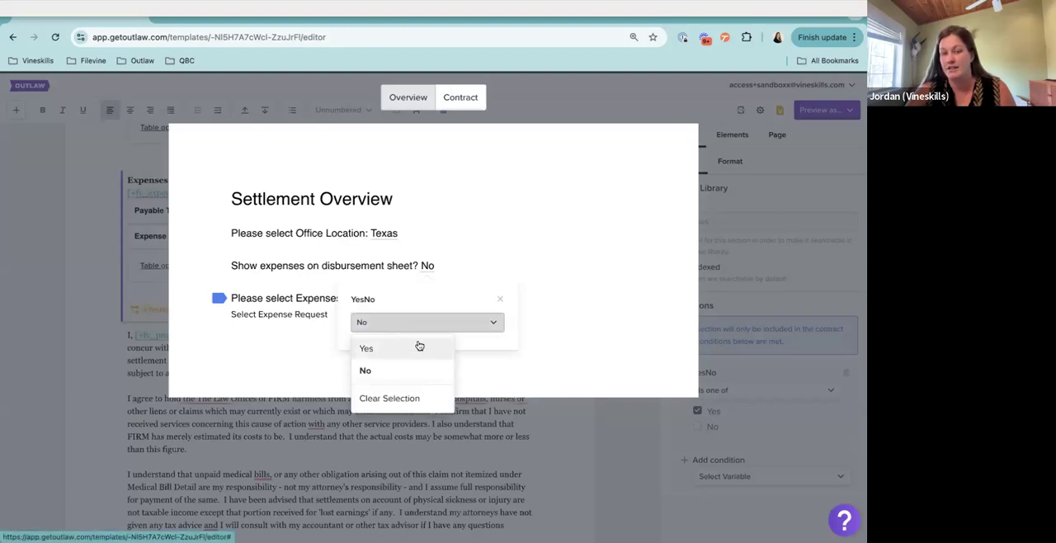
click(462, 257)
Select all expense request items, including the County Courthouse check, and update the overview's expenses table with them
click(272, 314)
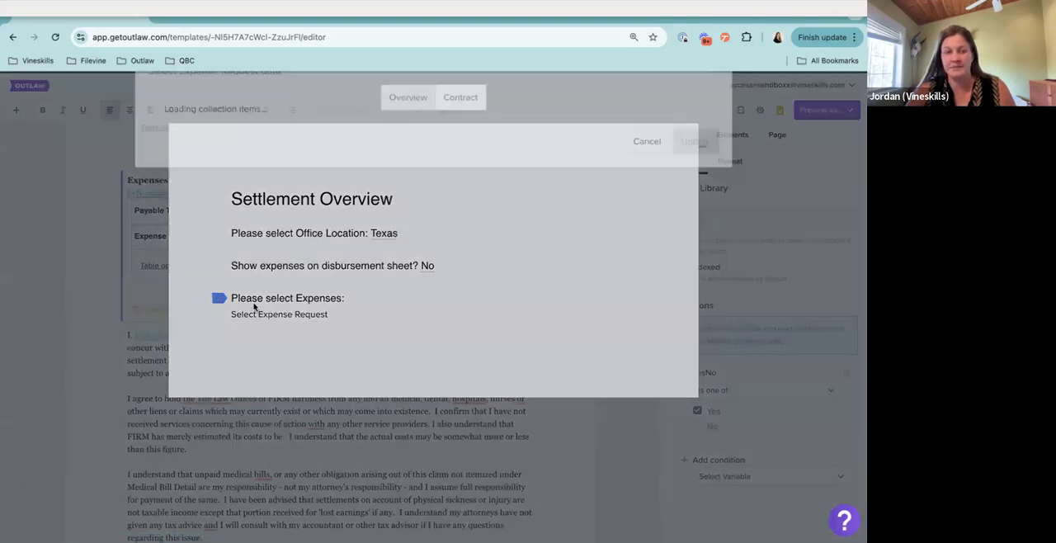
click(161, 134)
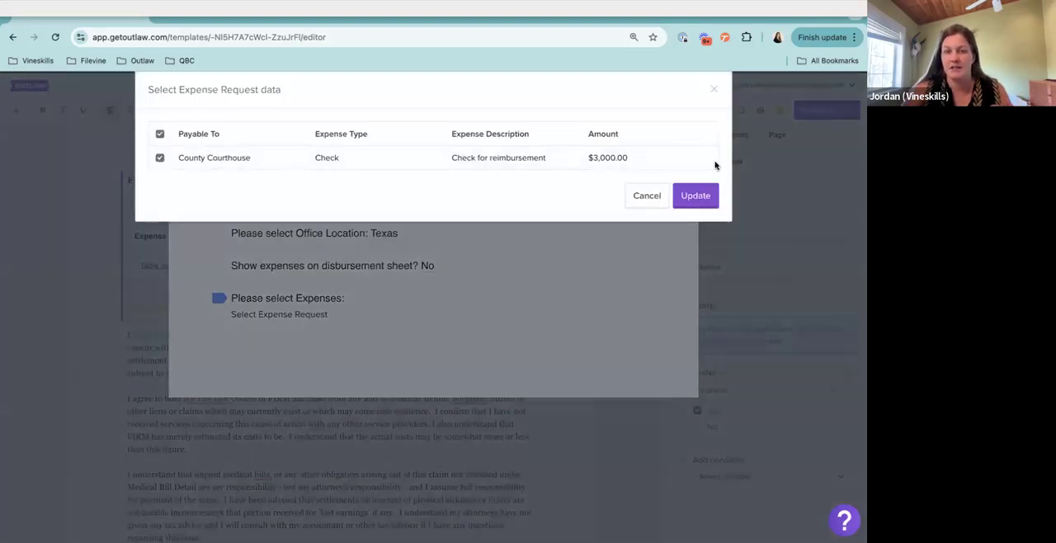
click(695, 196)
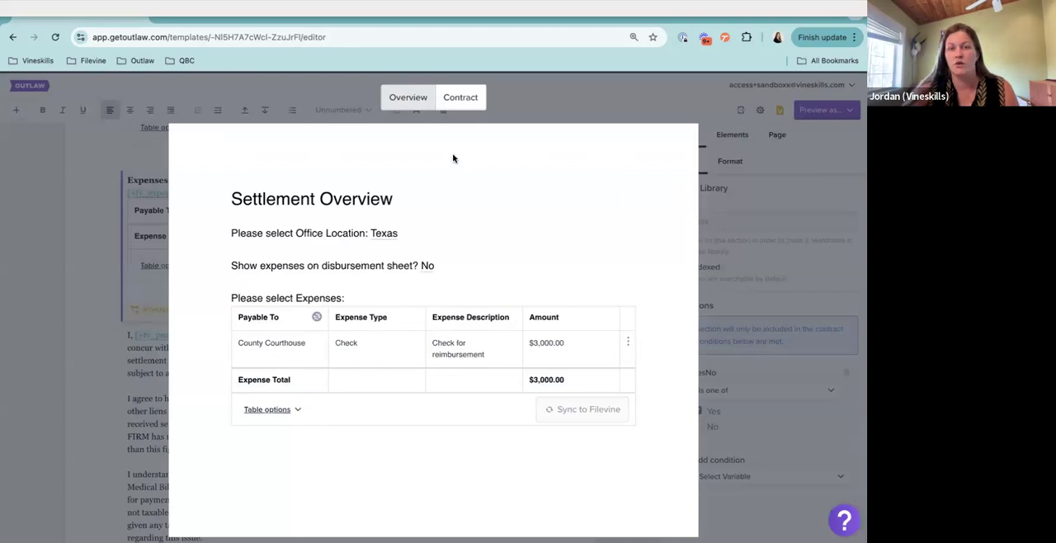
Compare the contract preview with the overview, examining the header, the settlement summary, and which of the Liens, Medicals and Expenses sections are included
click(463, 99)
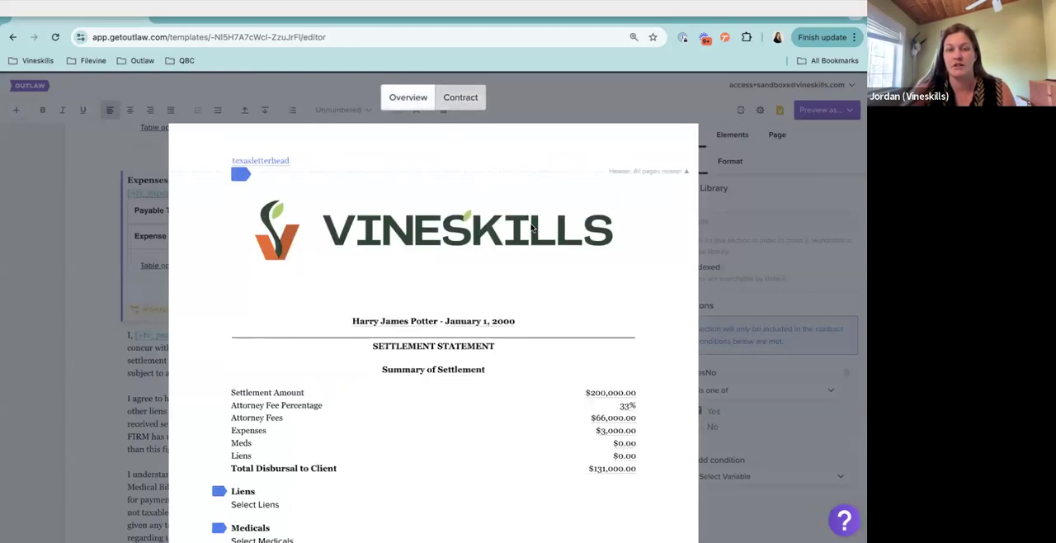
scroll(518, 326, down, 1)
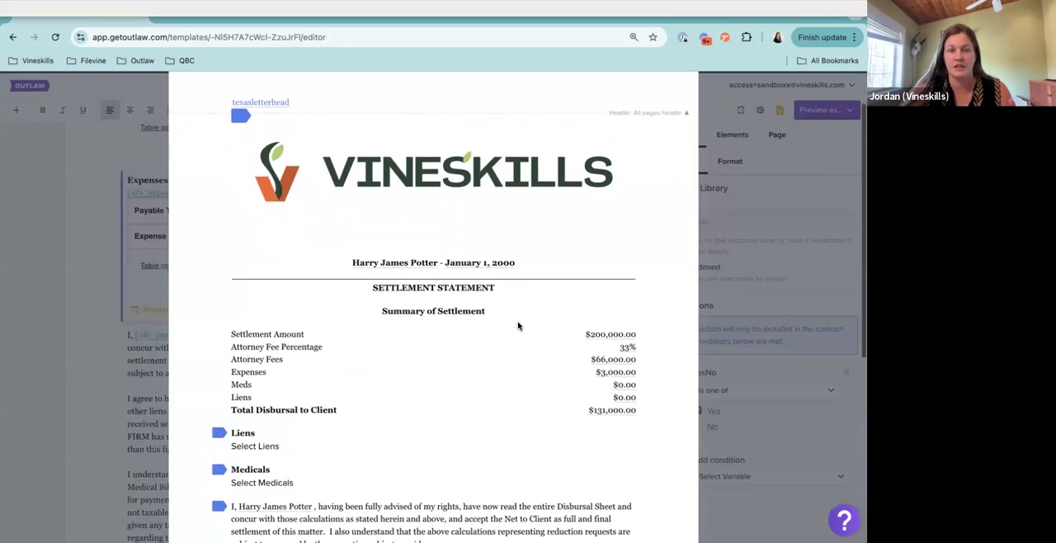
scroll(518, 325, up, 1)
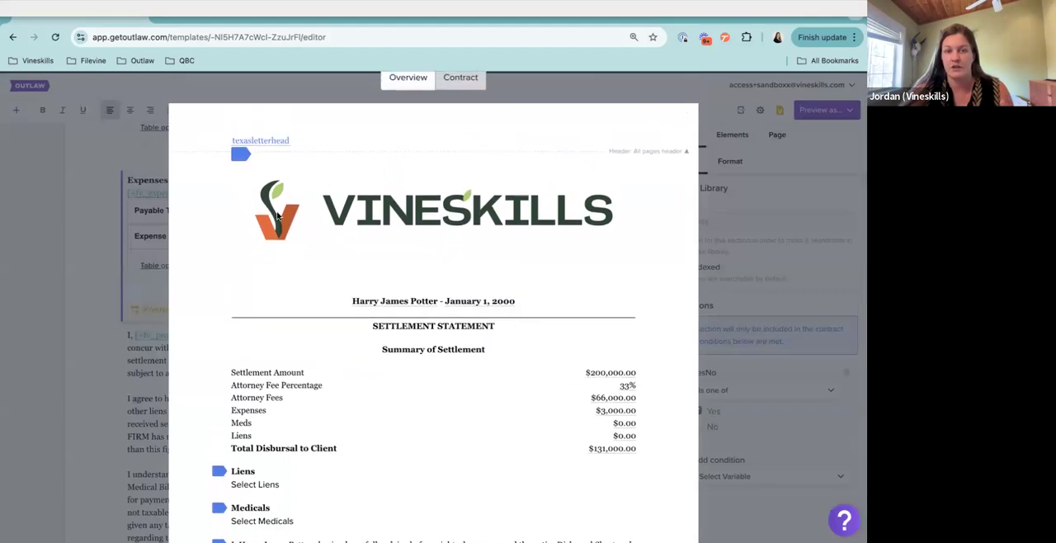
scroll(413, 250, down, 1)
scroll(413, 250, up, 2)
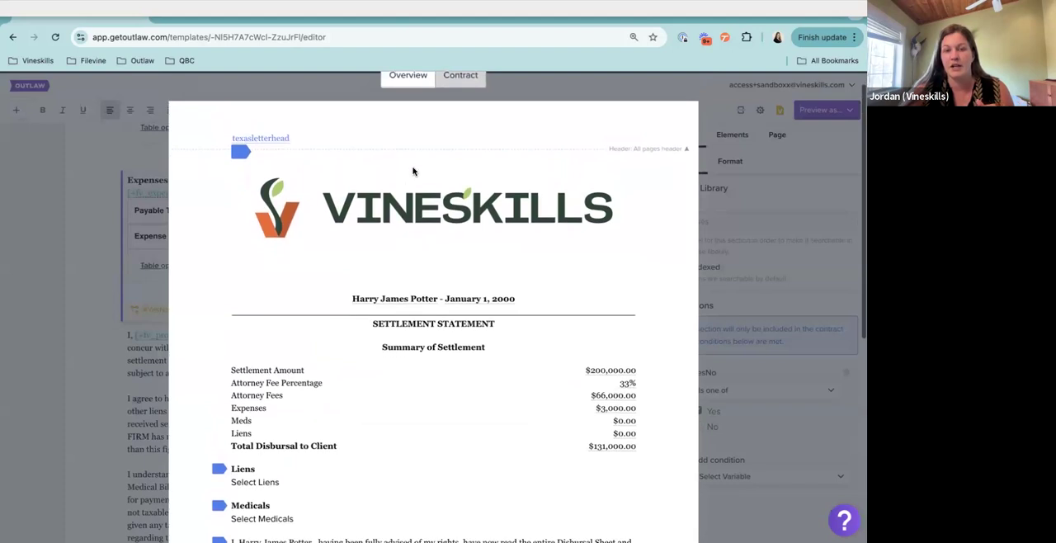
click(408, 83)
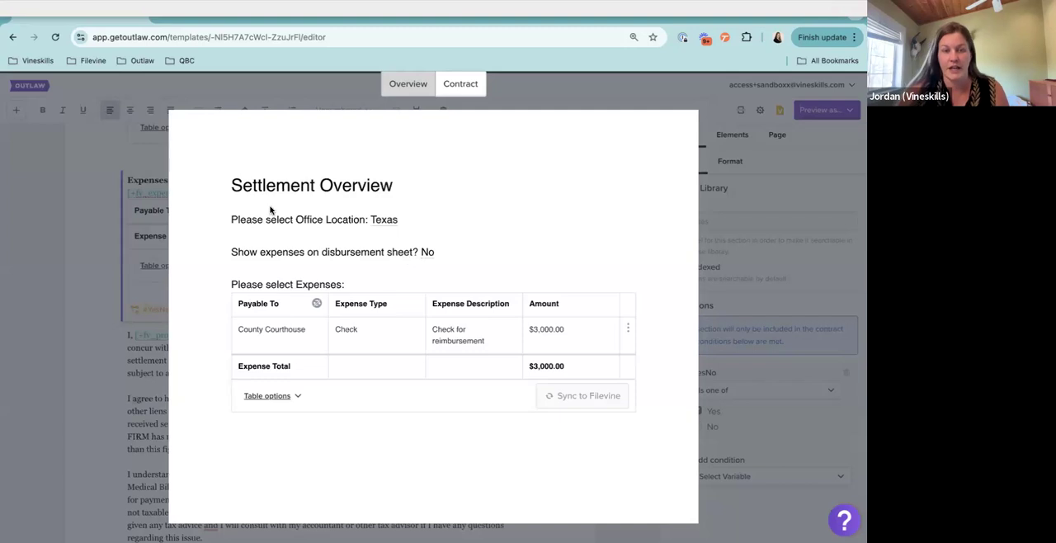
drag(231, 180, 491, 373)
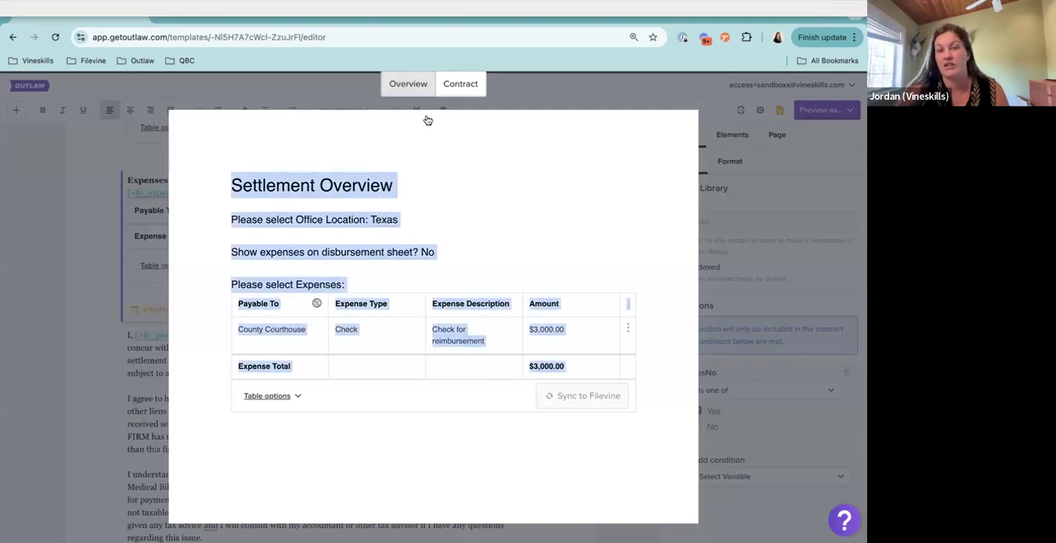
click(458, 86)
scroll(441, 398, down, 3)
scroll(440, 397, down, 3)
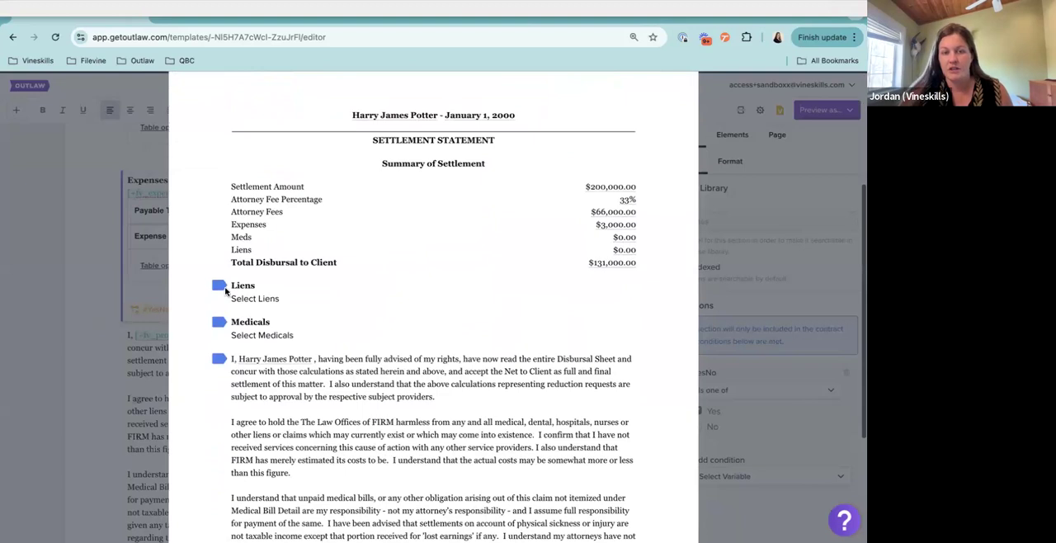
drag(228, 285, 295, 335)
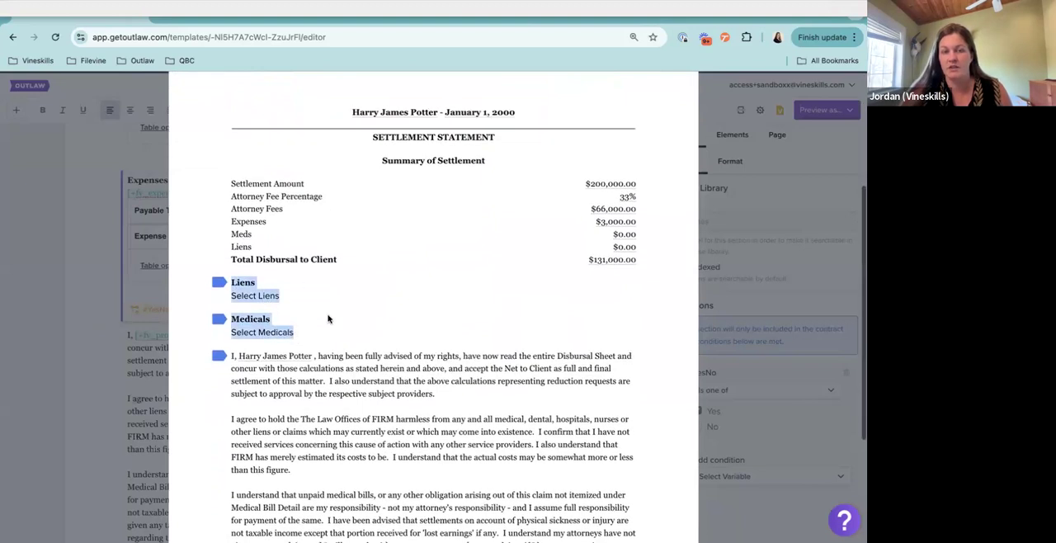
scroll(277, 318, up, 6)
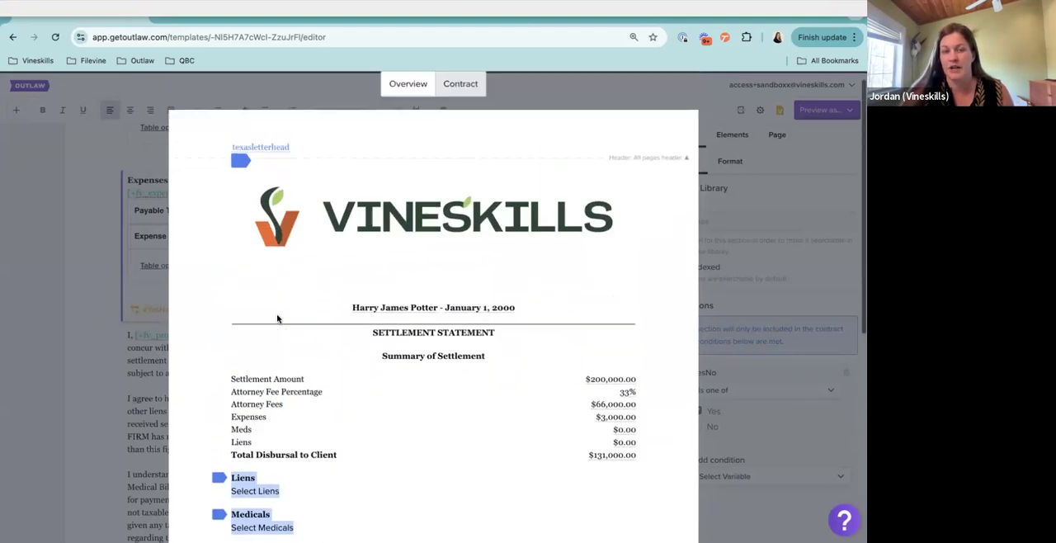
Set the answer to "Show expenses on disbursement sheet?" to Yes in the previewed overview
click(406, 104)
click(425, 266)
click(469, 323)
click(420, 349)
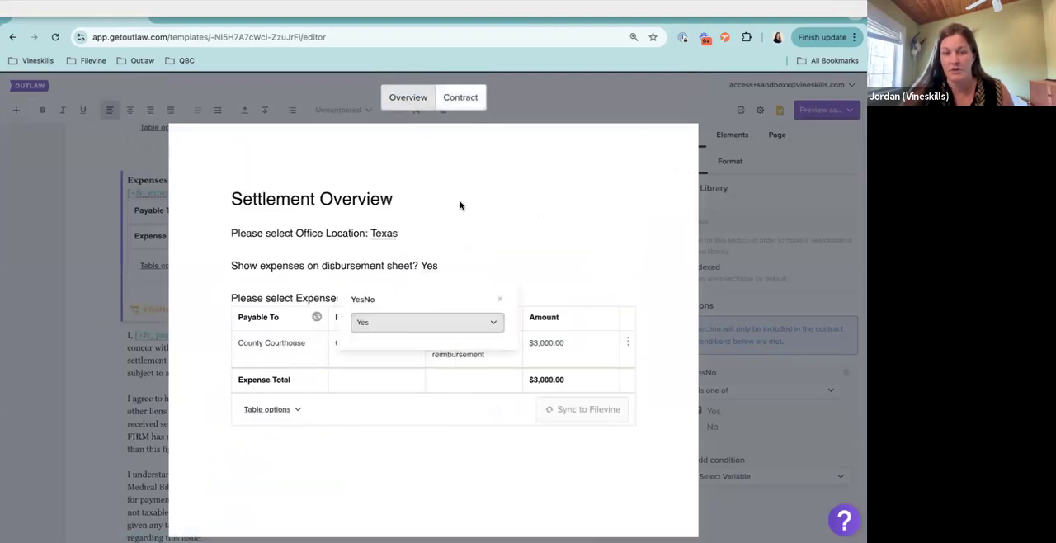
Review the contract preview's settlement summary, its Expenses table and the paragraphs that follow with expenses set to show
click(459, 100)
scroll(470, 282, down, 5)
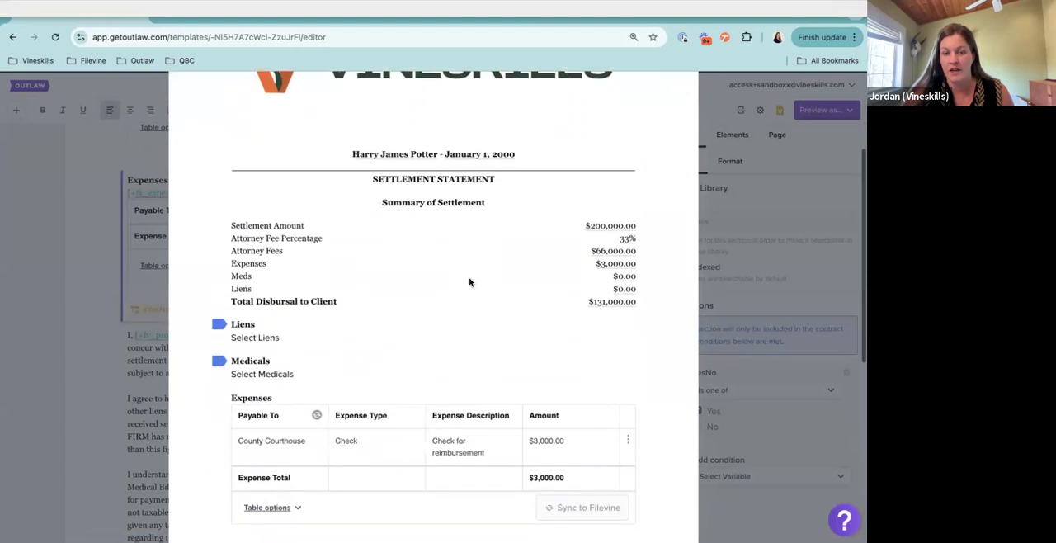
scroll(470, 282, down, 2)
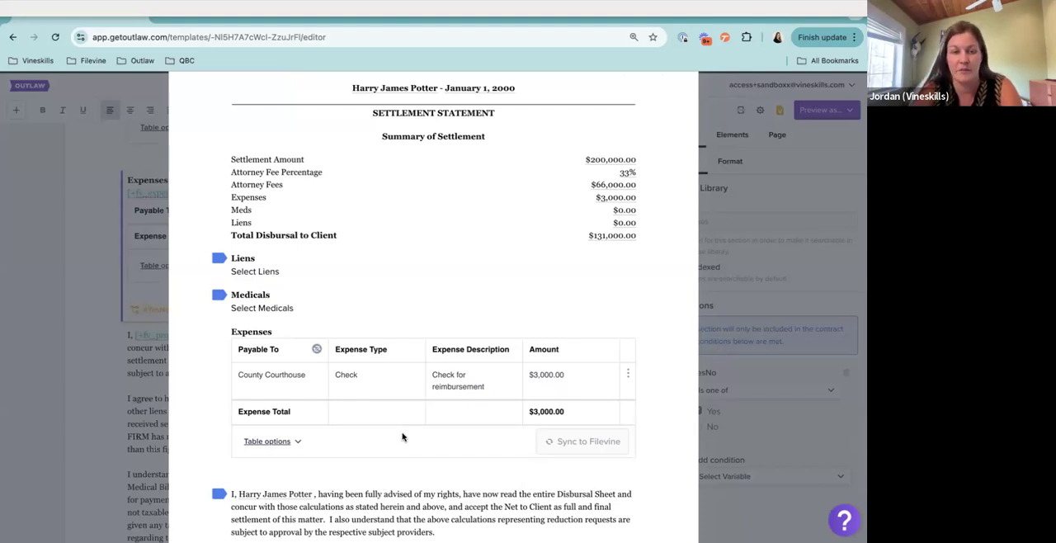
scroll(408, 434, down, 3)
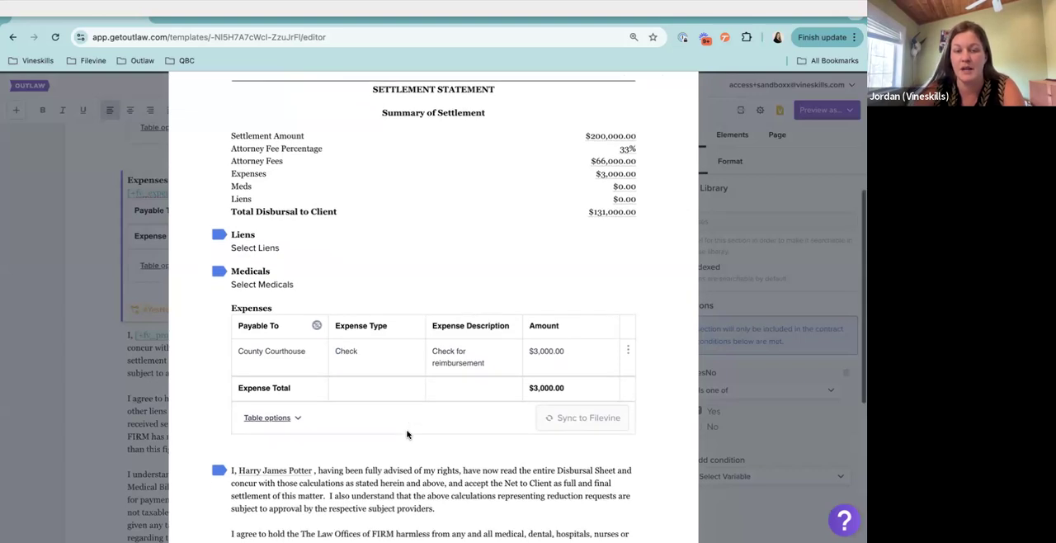
scroll(374, 191, up, 6)
Set the answer to "Show expenses on disbursement sheet?" to No in the previewed overview
click(403, 101)
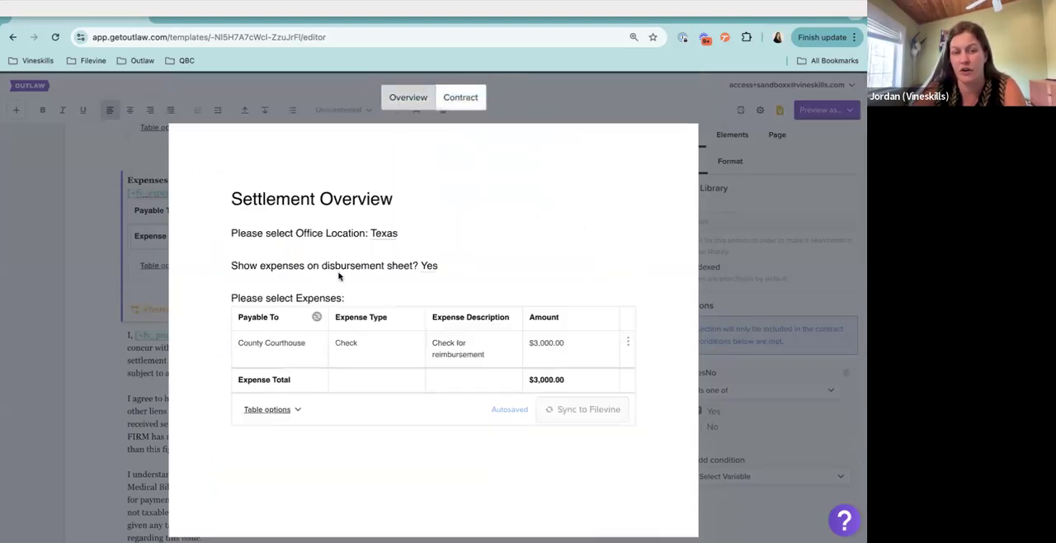
click(430, 266)
click(428, 327)
click(394, 368)
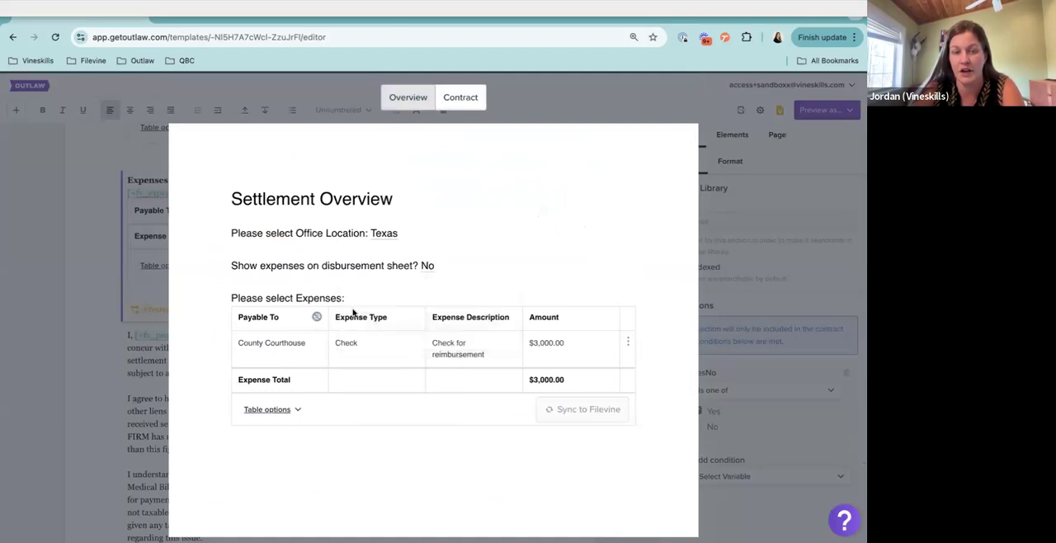
Check the contract preview's summary amounts and included sections with expenses set to No, and close the preview
click(464, 102)
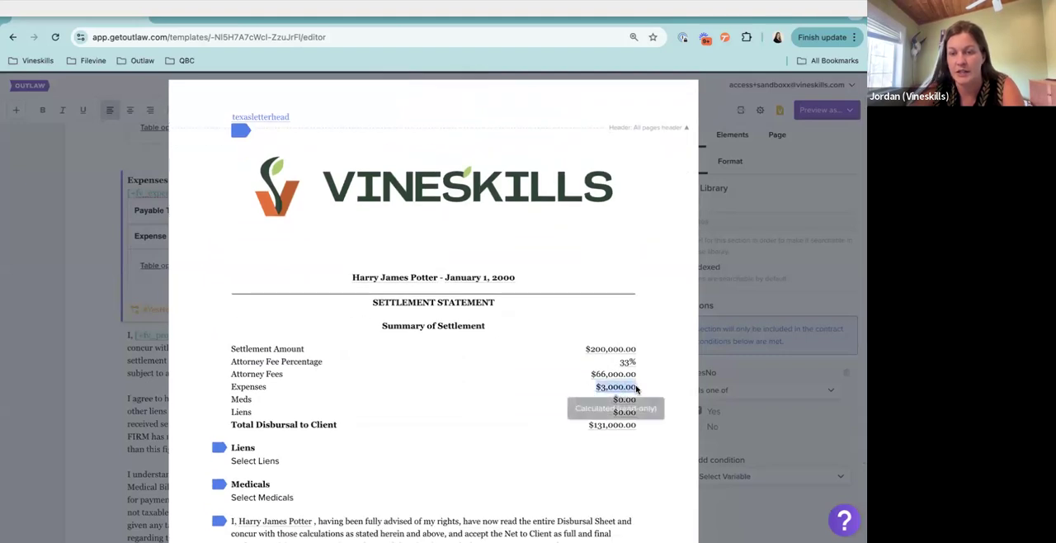
scroll(589, 390, down, 1)
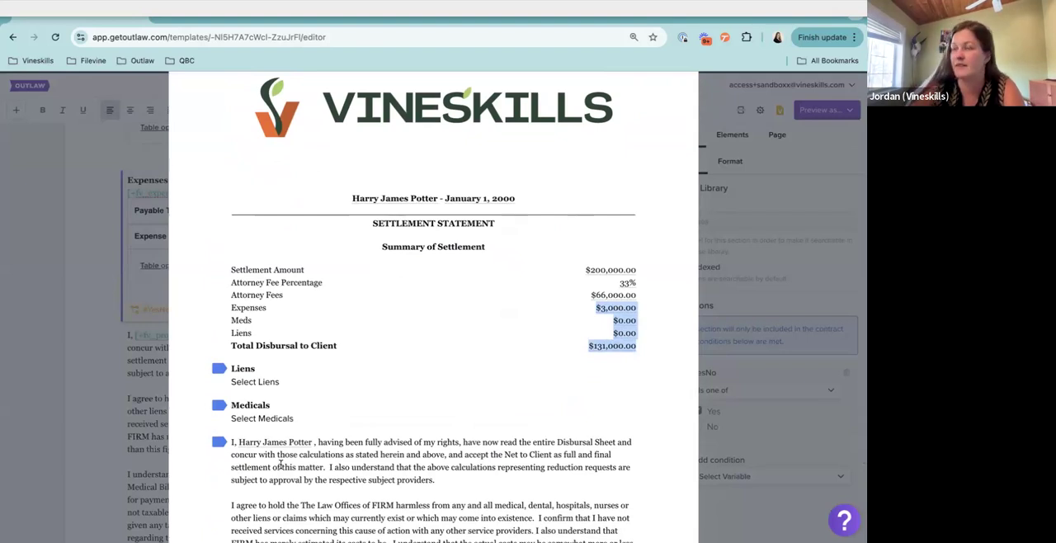
scroll(271, 384, down, 1)
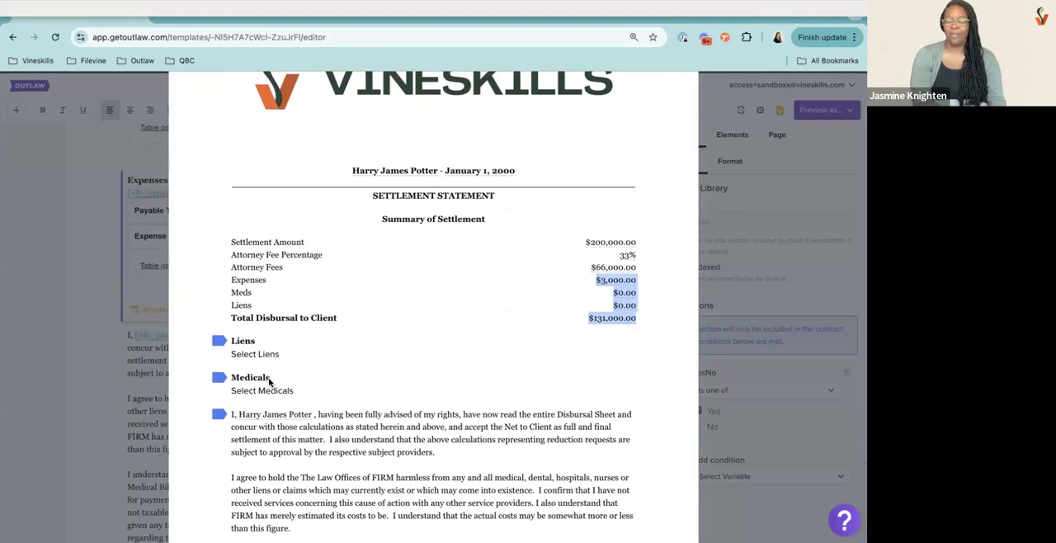
click(800, 305)
Reopen the overview for editing and add a line with the variable [#whatever] below the show-expenses prompt
click(740, 109)
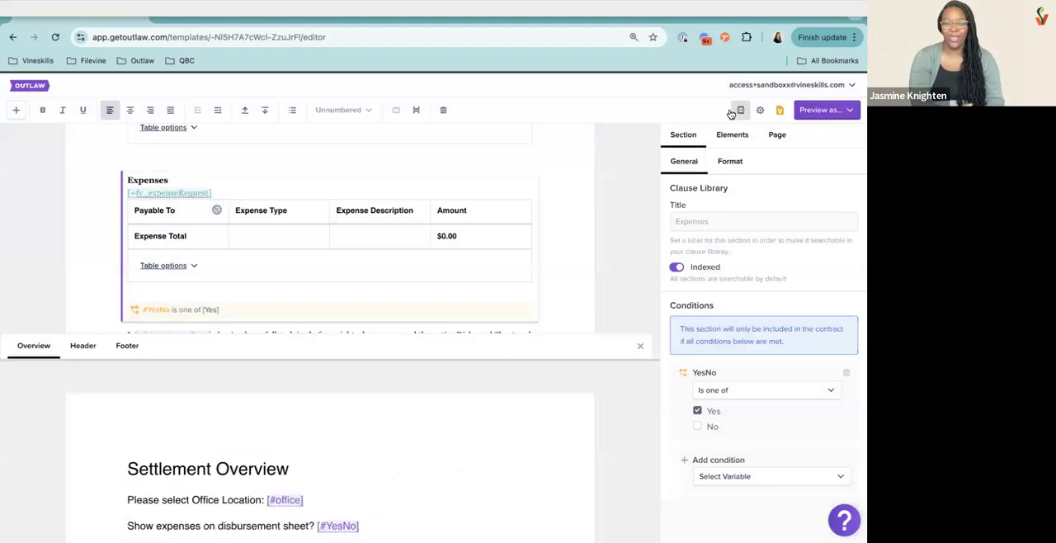
scroll(394, 417, down, 3)
click(387, 380)
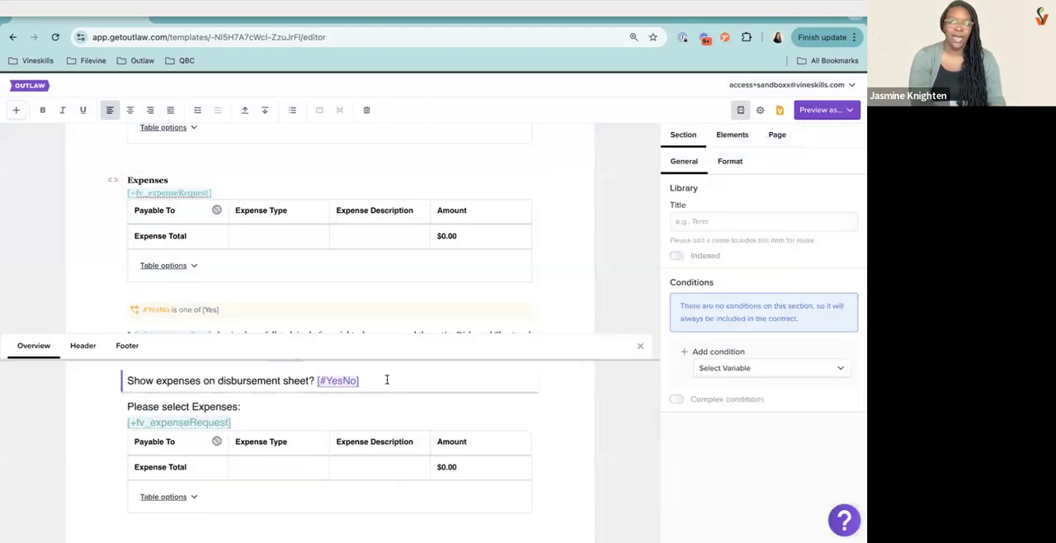
key(Return)
text([#)
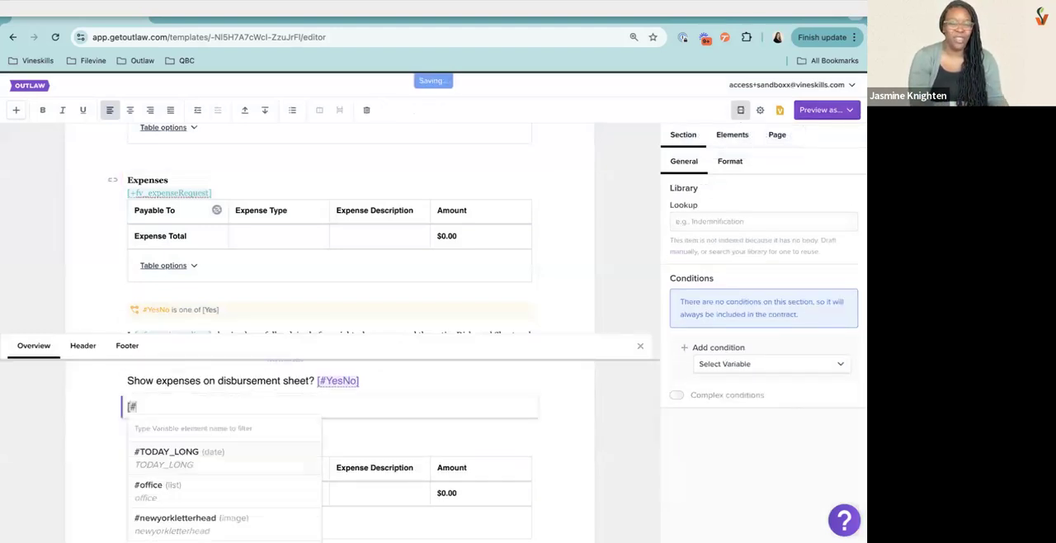
text(what)
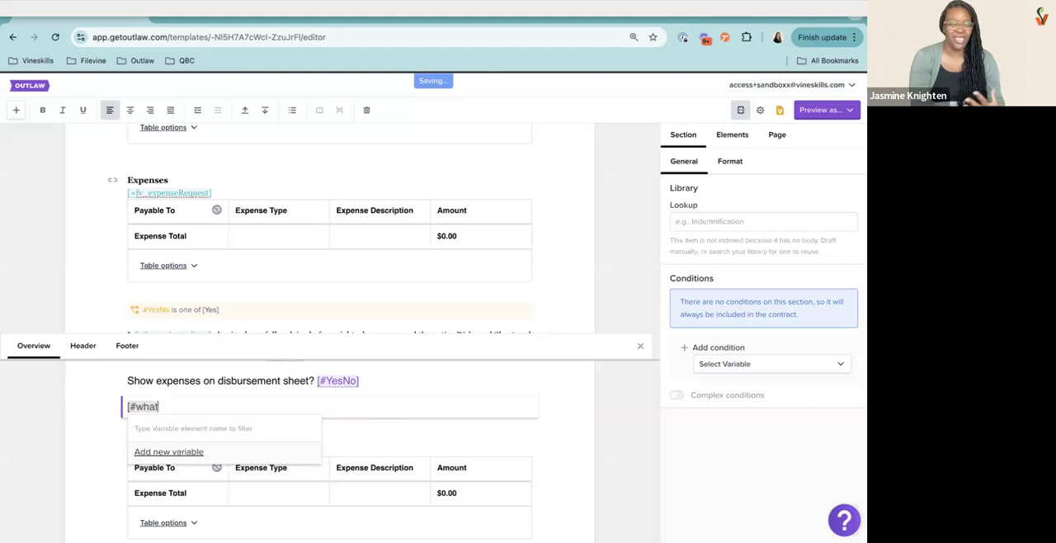
text(ever)
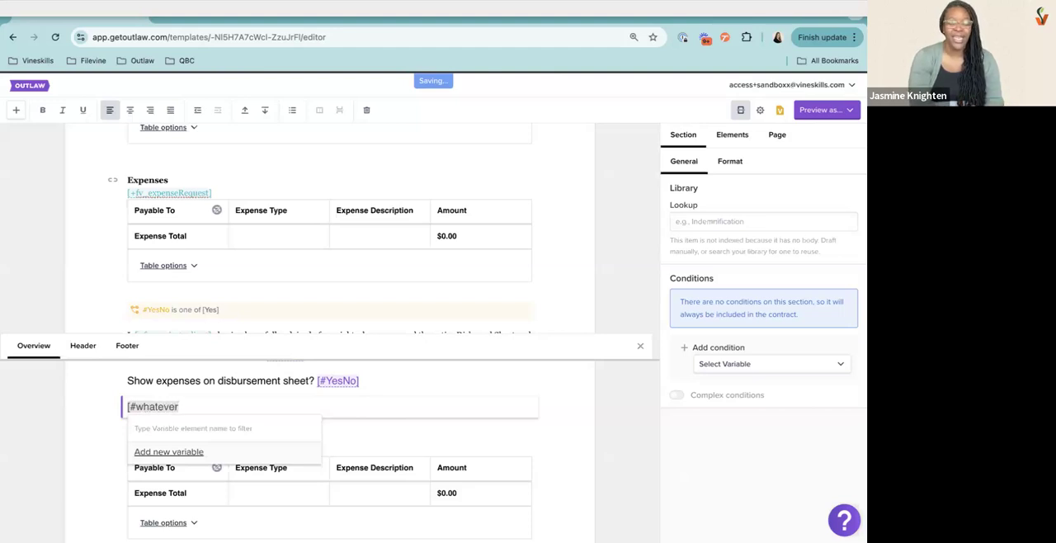
text(])
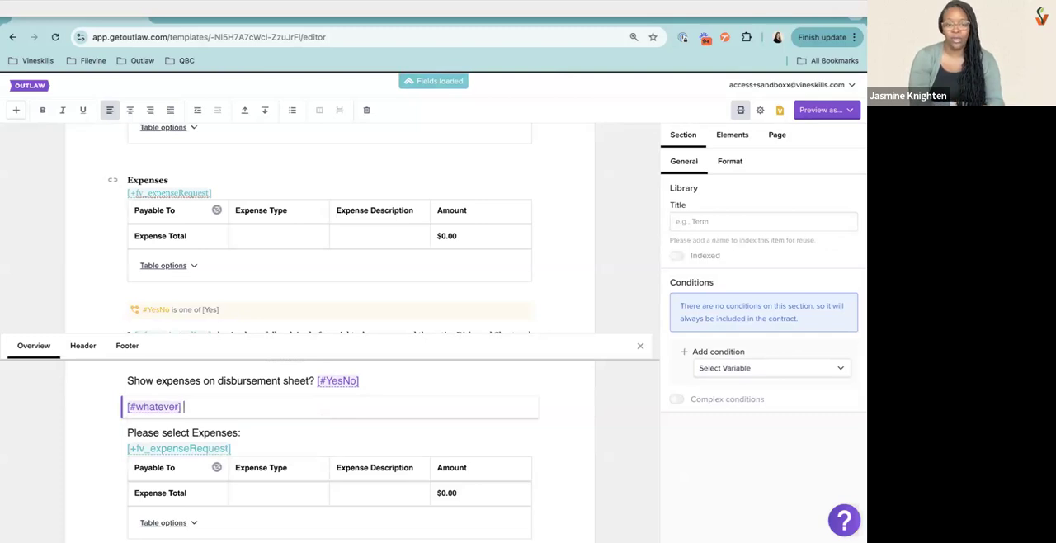
text( [#YesNo)
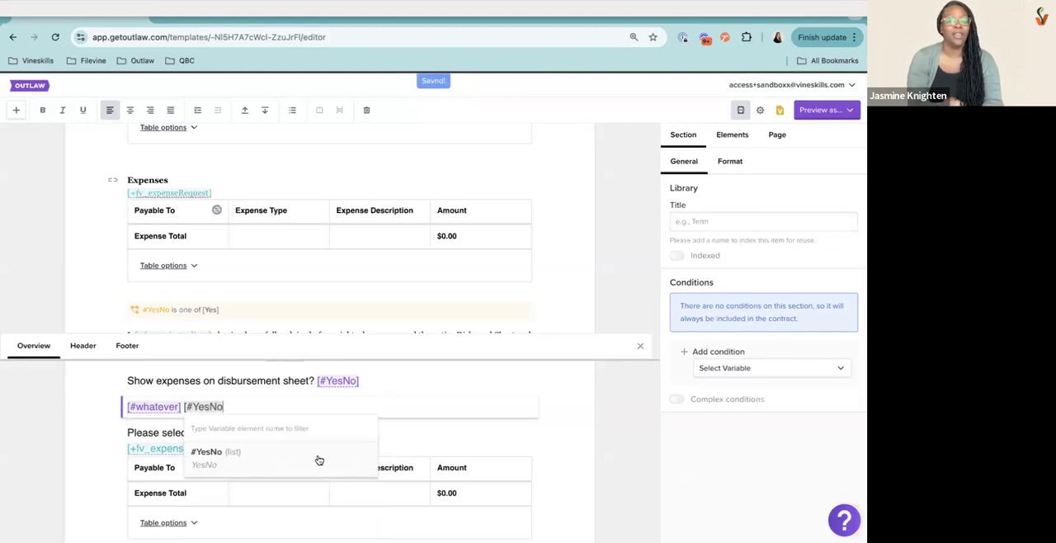
text(1)
Add a new variable [#YesNo1] after [#whatever] on the same overview line
key(Return)
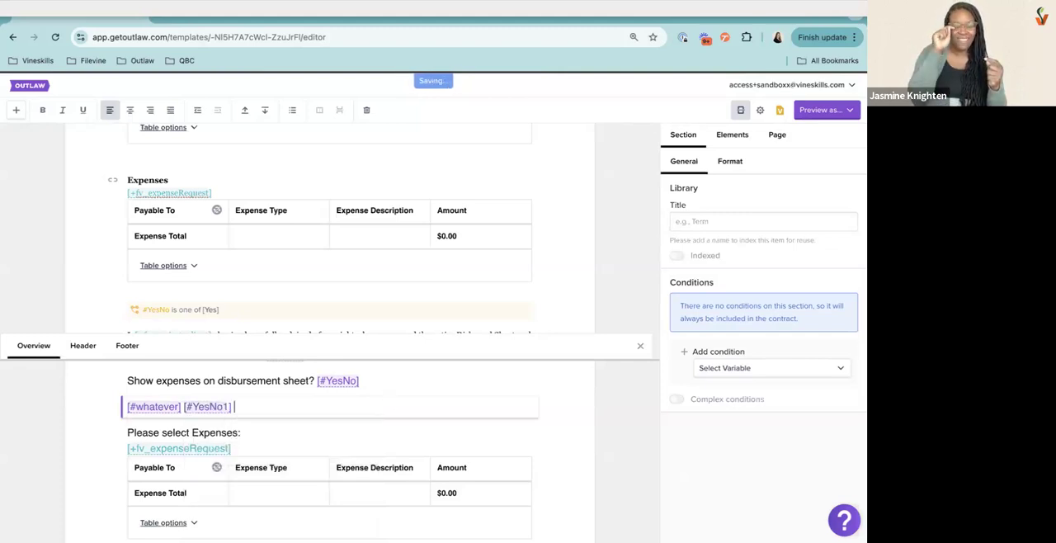
Make the YesNo1 variable a List with the options Yes and No, and save the change
click(216, 406)
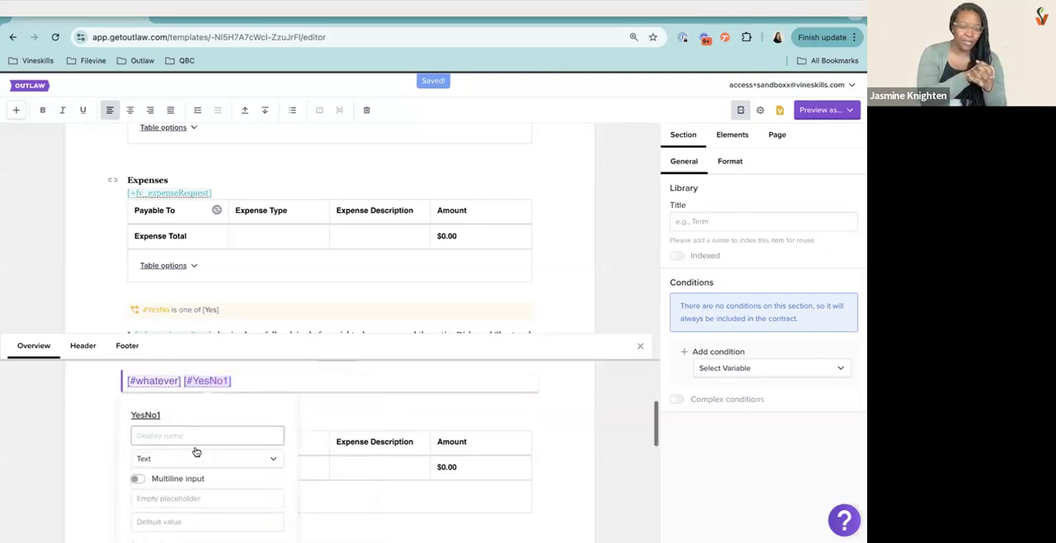
click(192, 455)
scroll(191, 455, down, 3)
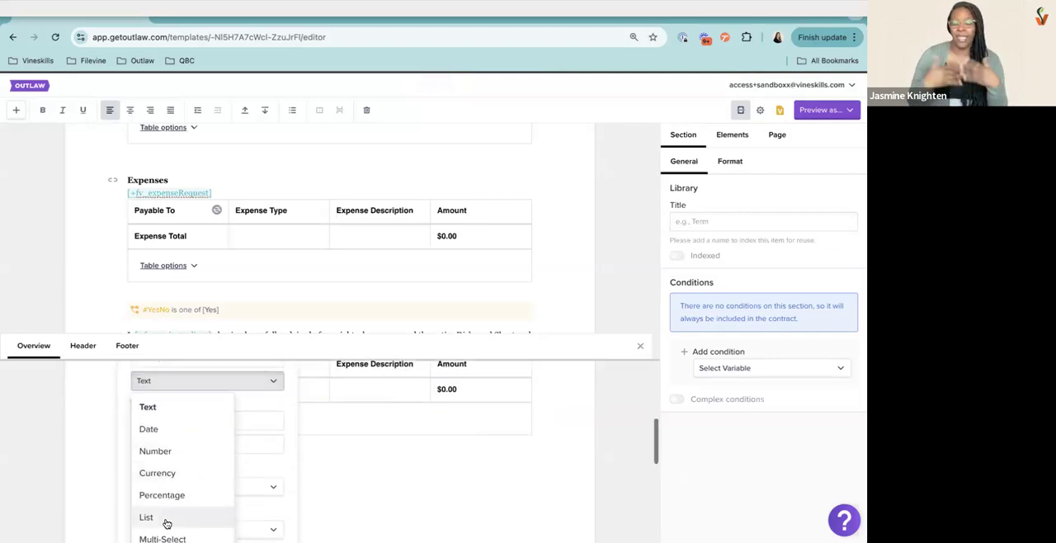
click(173, 517)
click(172, 406)
text(Yes)
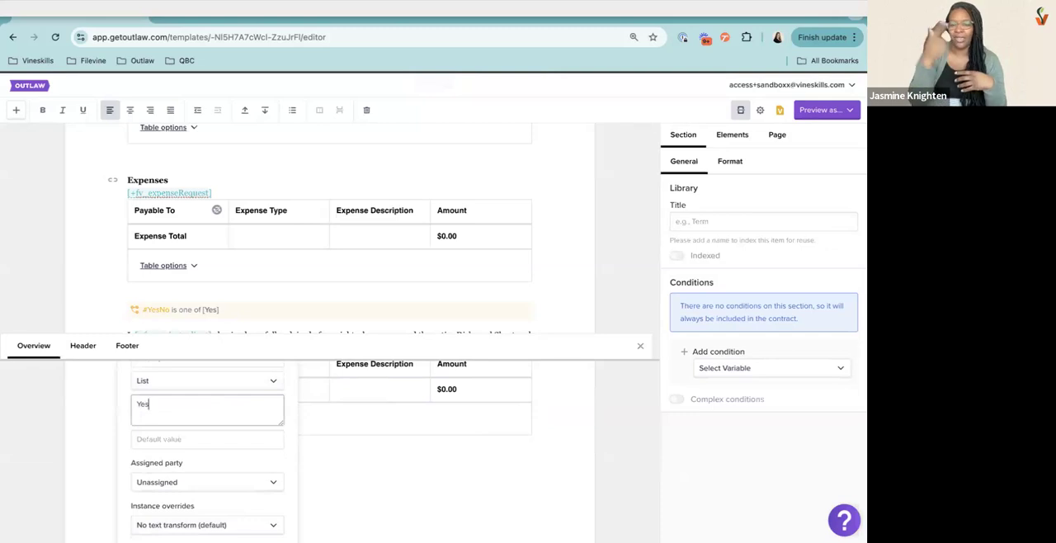
text( No)
scroll(214, 470, down, 5)
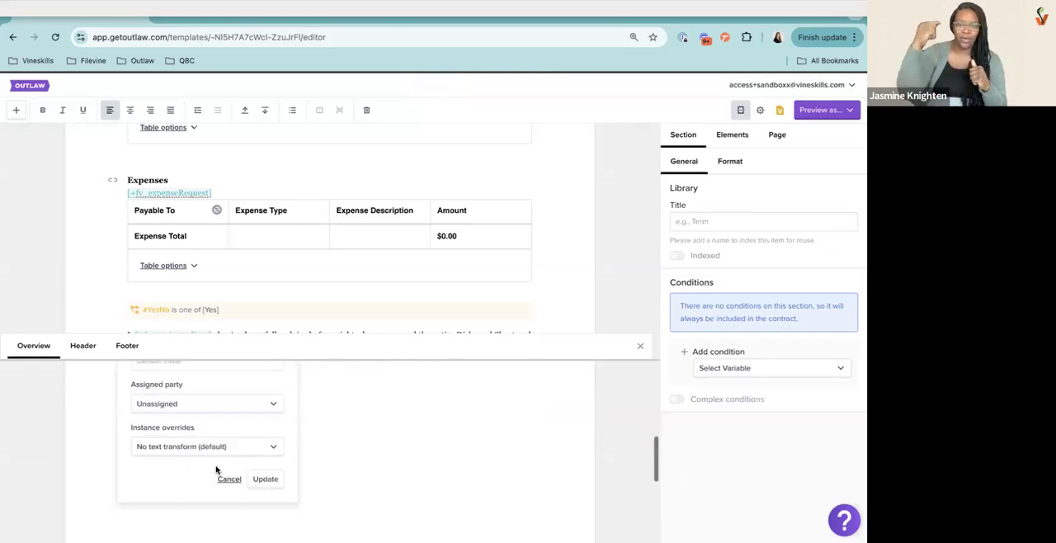
click(264, 448)
Insert the existing [#YesNo] variable at the end of the [#whatever] [#YesNo1] line
click(297, 424)
text([#YesNo])
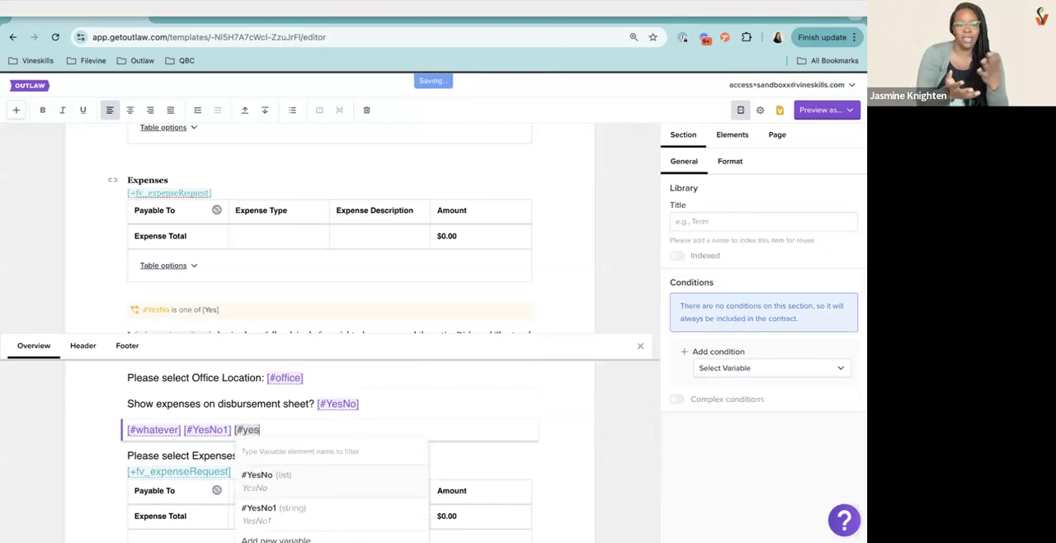
key(Return)
Preview the template's overview and answer the YesNo1 variable with Yes
click(821, 109)
click(813, 135)
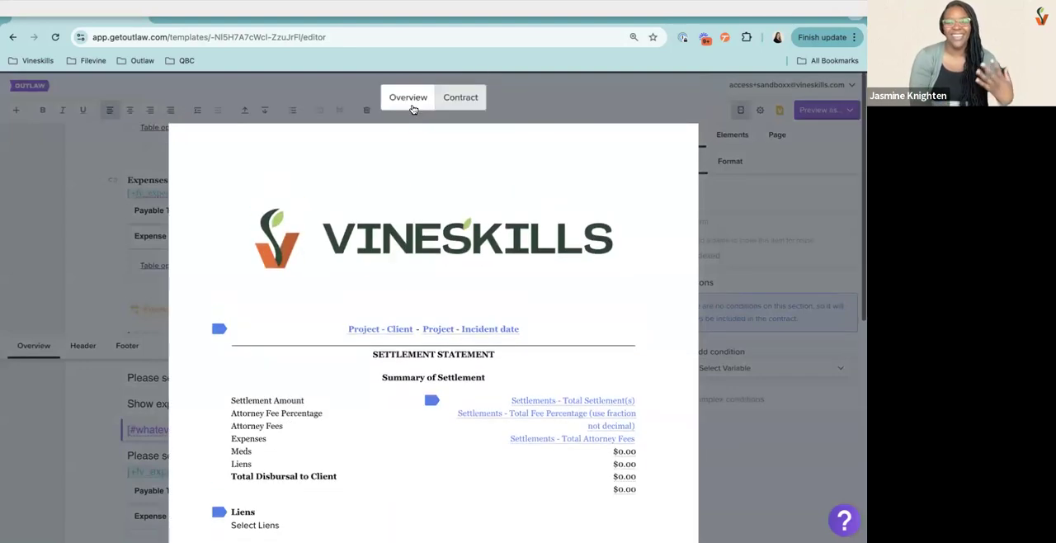
click(412, 106)
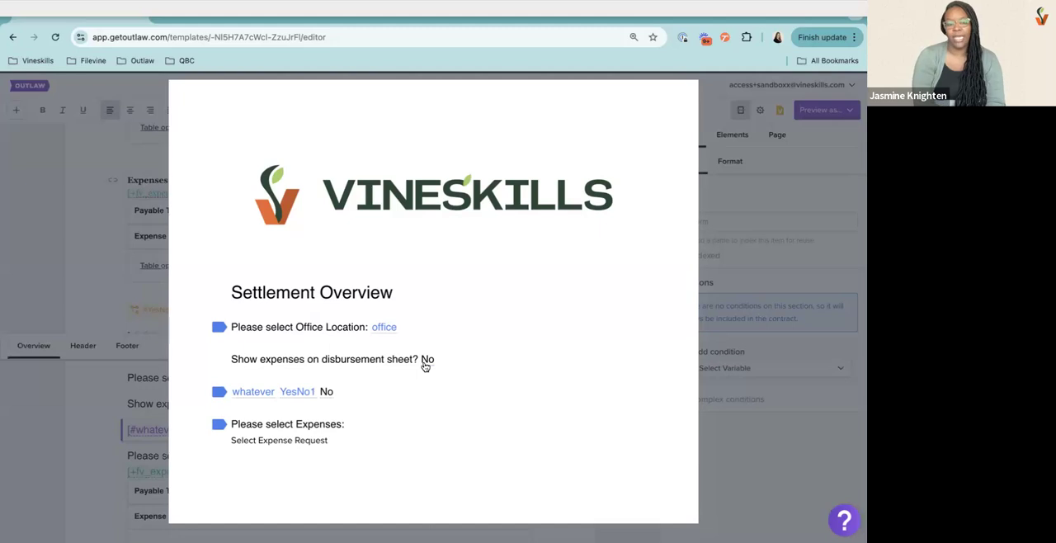
click(297, 392)
click(283, 455)
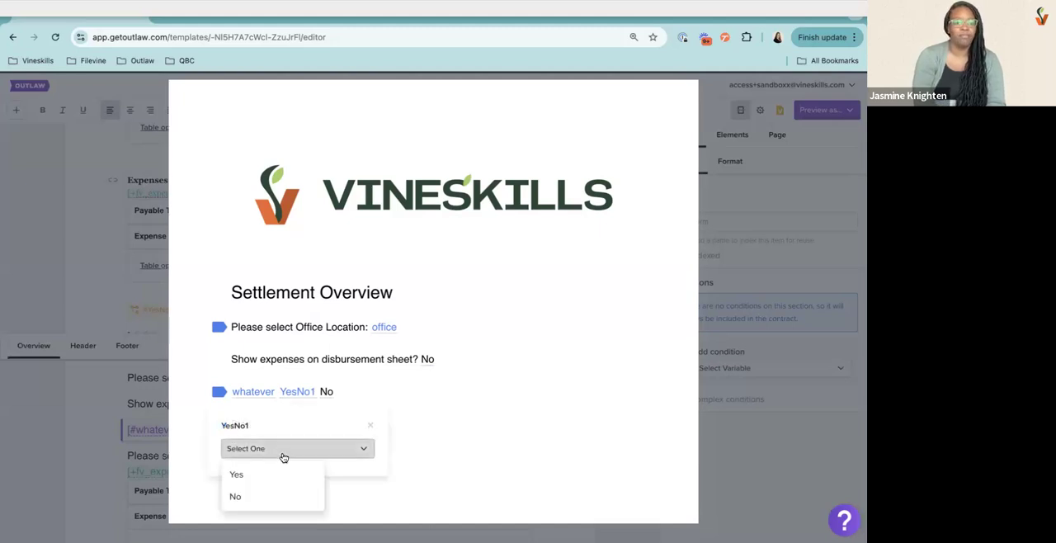
click(269, 472)
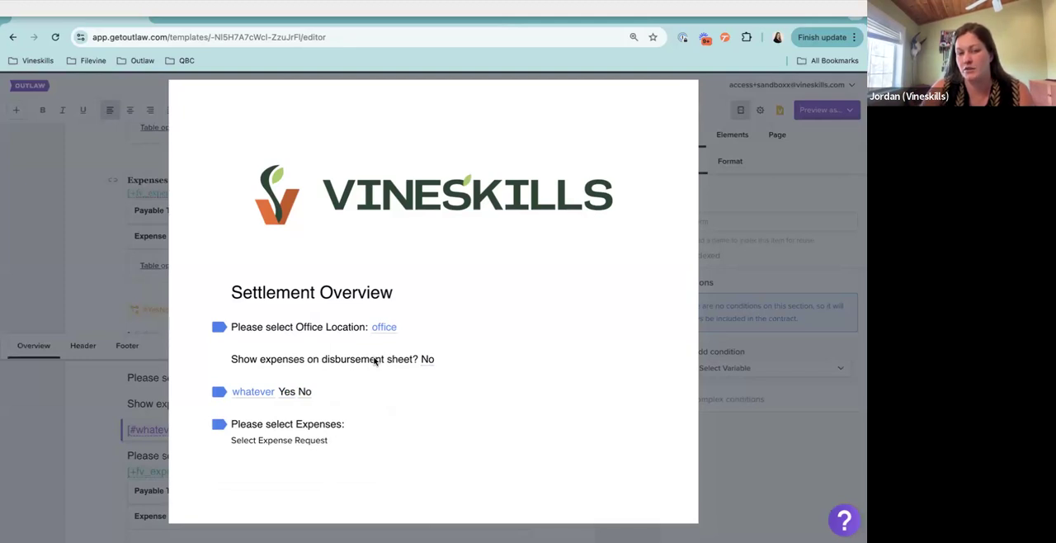
Compare the YesNo and YesNo1 answers in the previewed overview, and set the reused YesNo variable on the test line to Yes
click(428, 360)
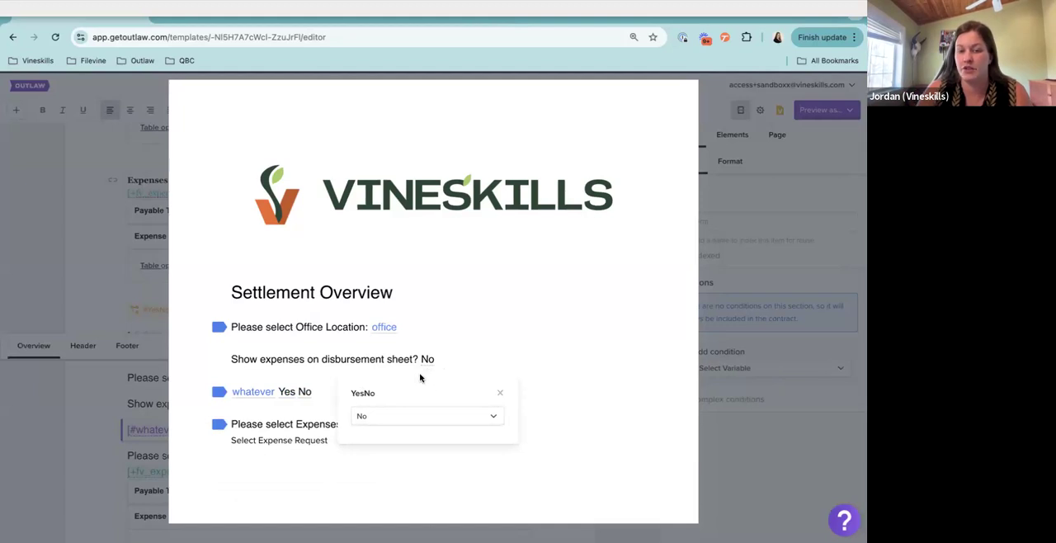
click(500, 393)
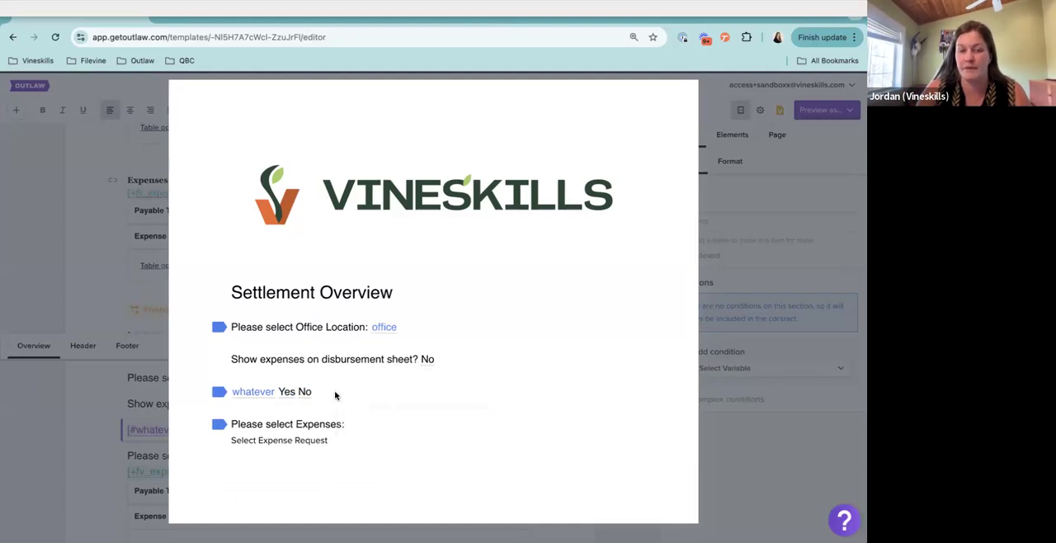
click(287, 394)
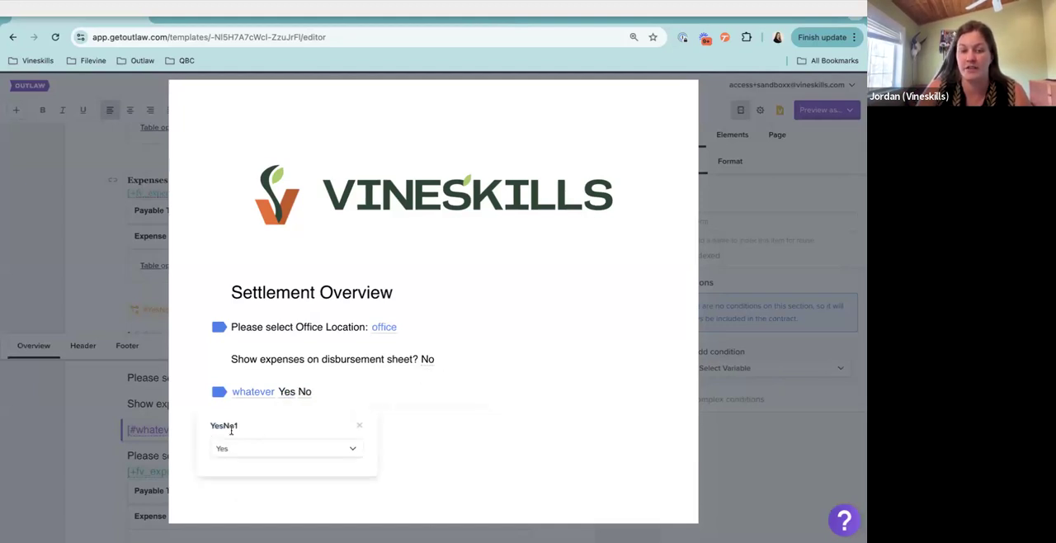
click(305, 393)
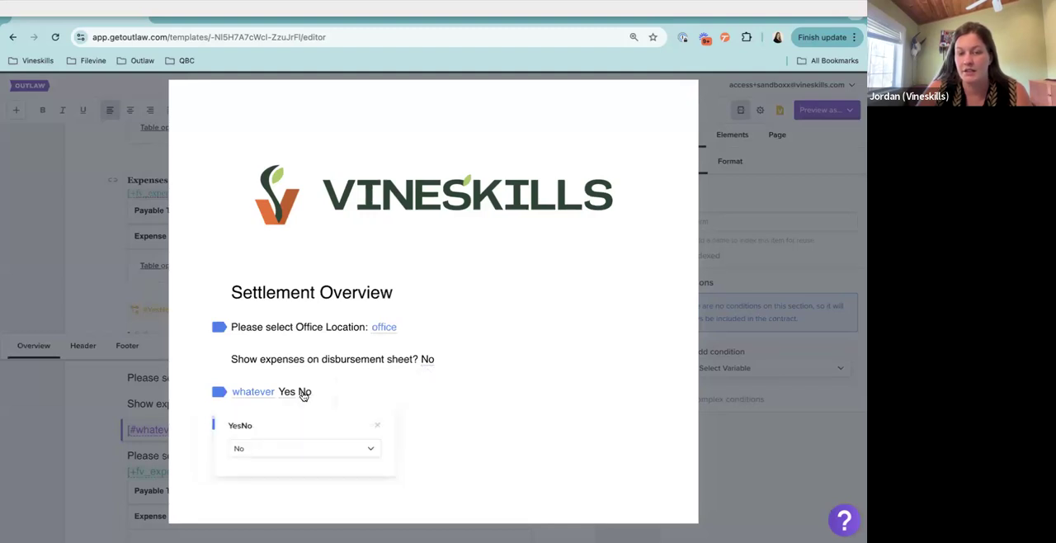
click(302, 448)
click(289, 474)
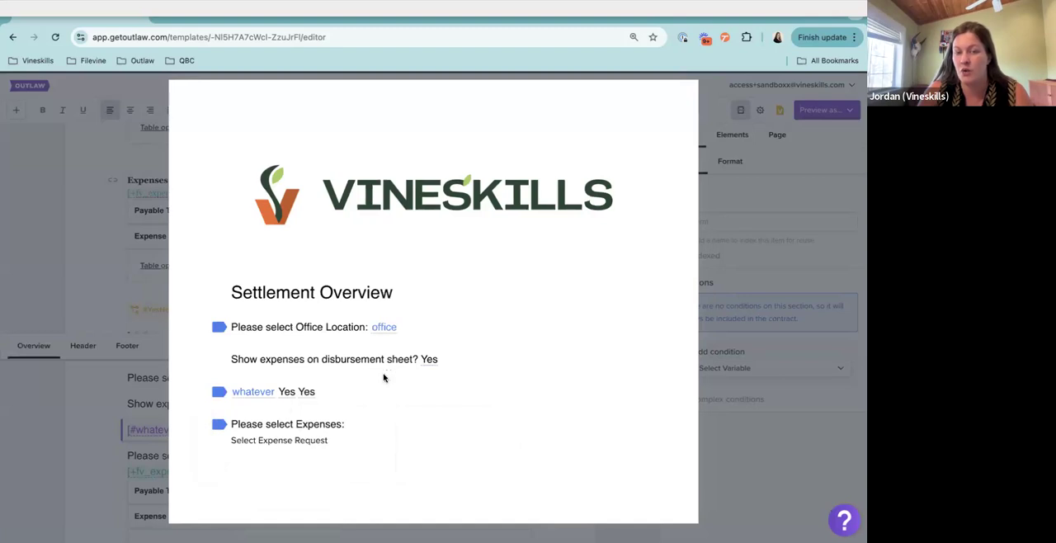
Close the preview and delete the test line containing [#whatever], [#YesNo1] and [#YesNo] from the overview
click(146, 296)
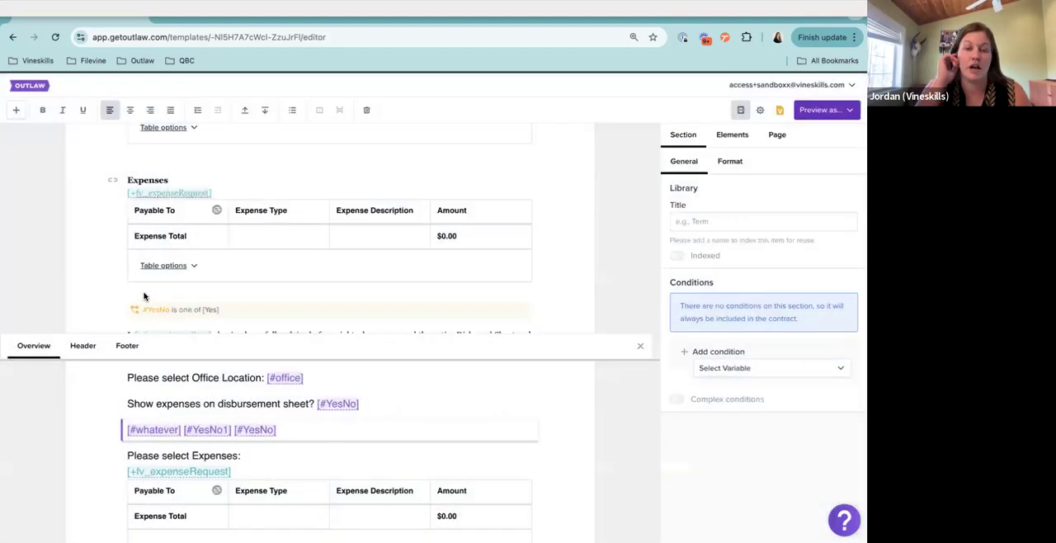
click(286, 430)
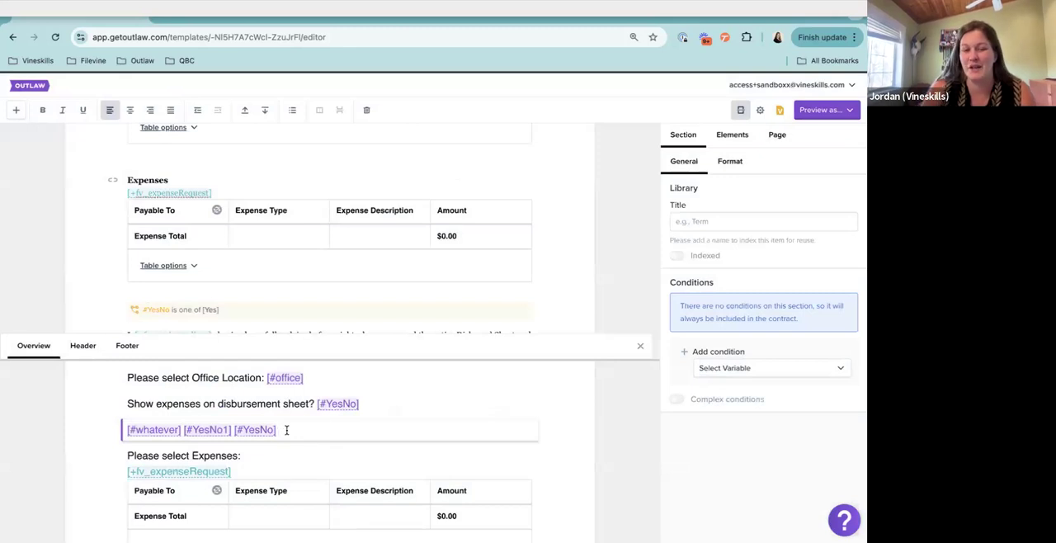
click(368, 110)
click(368, 134)
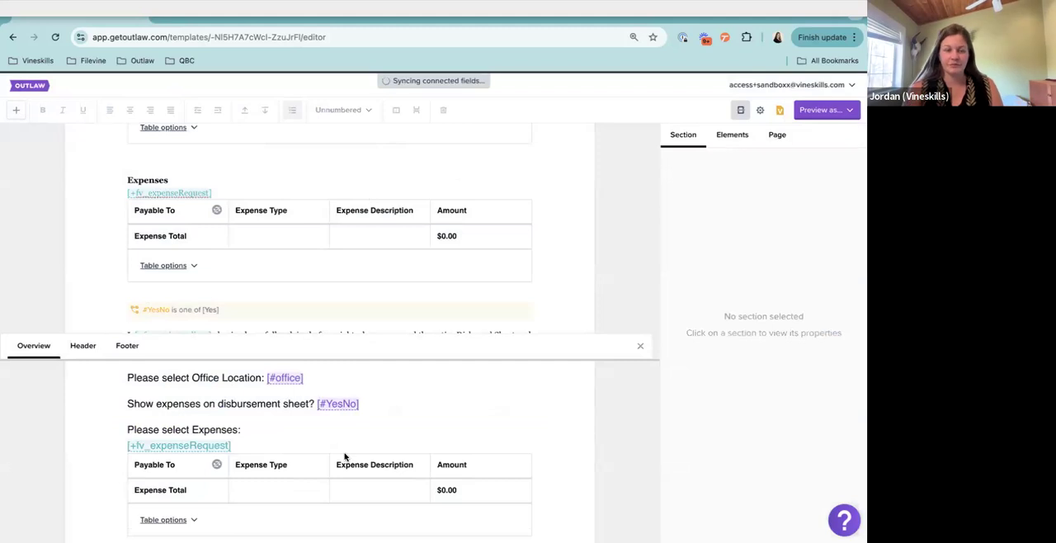
scroll(344, 458, down, 3)
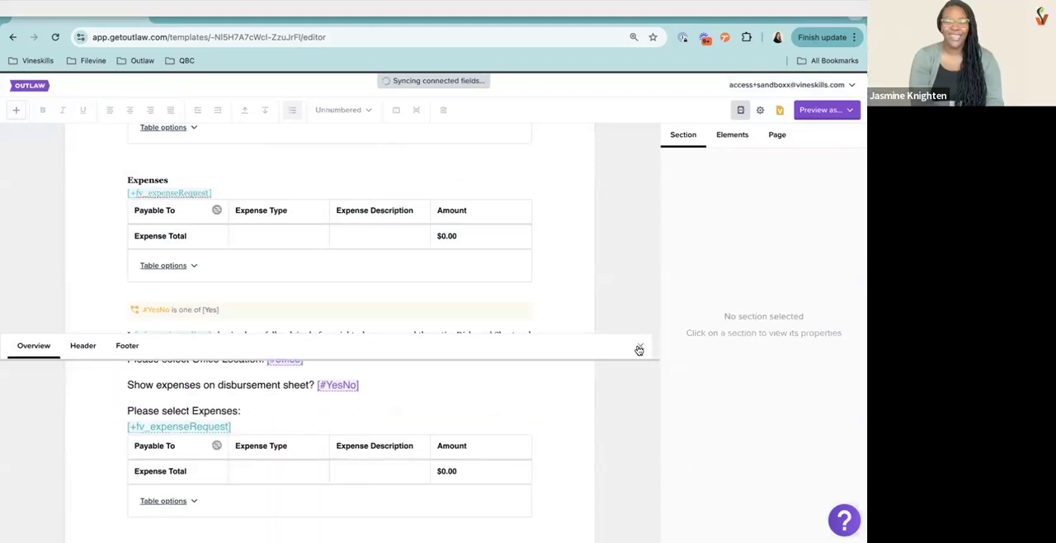
scroll(400, 402, up, 1)
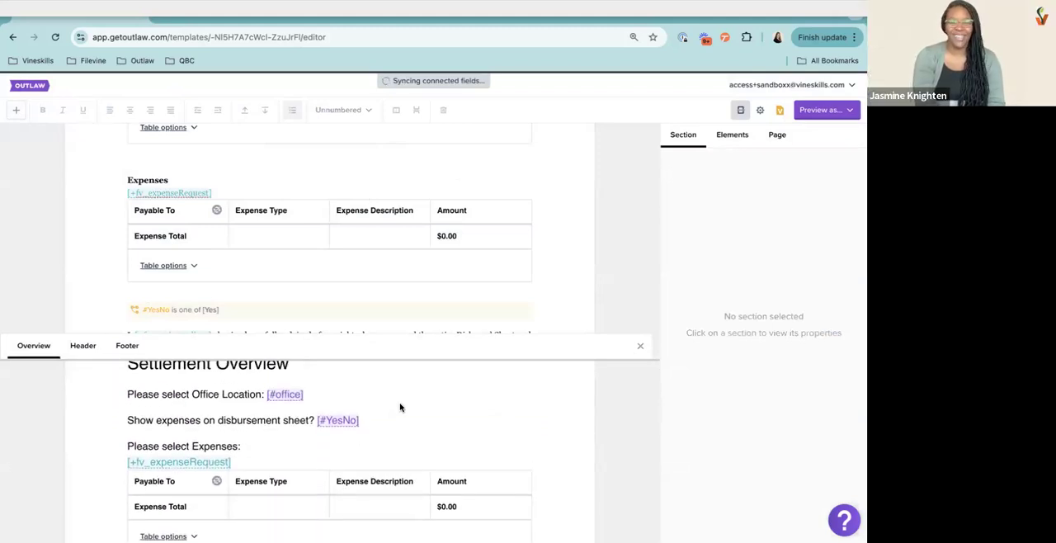
Add a test line "lkajdsf;alksdf" below the "Show expenses on disbursement sheet?" prompt and permanently delete that section
click(374, 422)
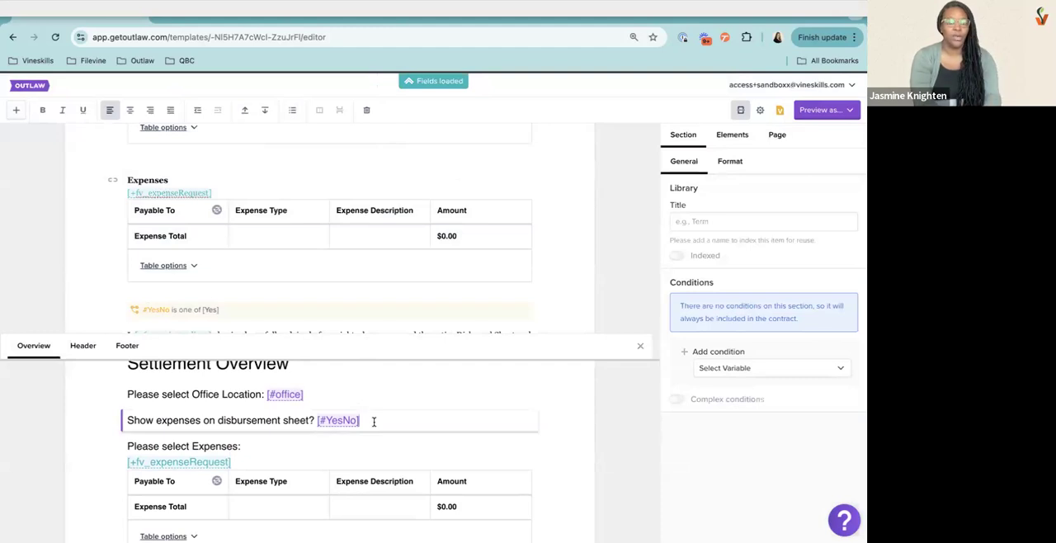
key(Return)
text(lkajdsf;alksdf)
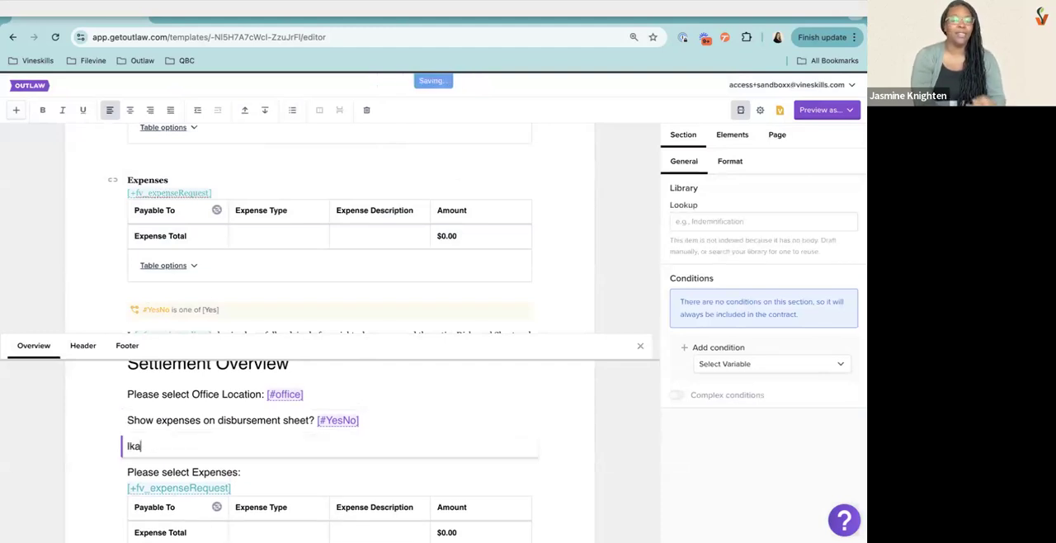
click(366, 110)
drag(275, 131, 347, 141)
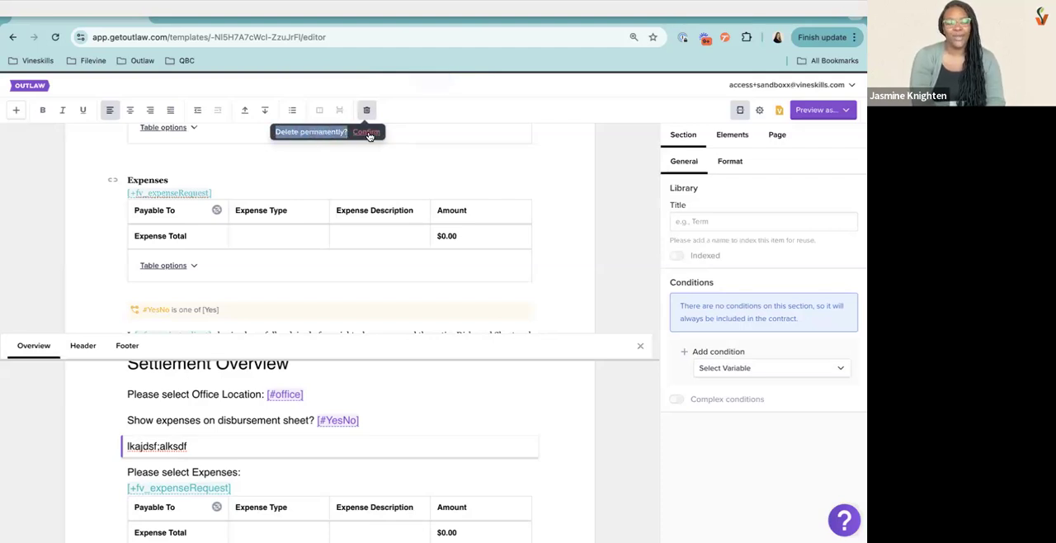
click(369, 134)
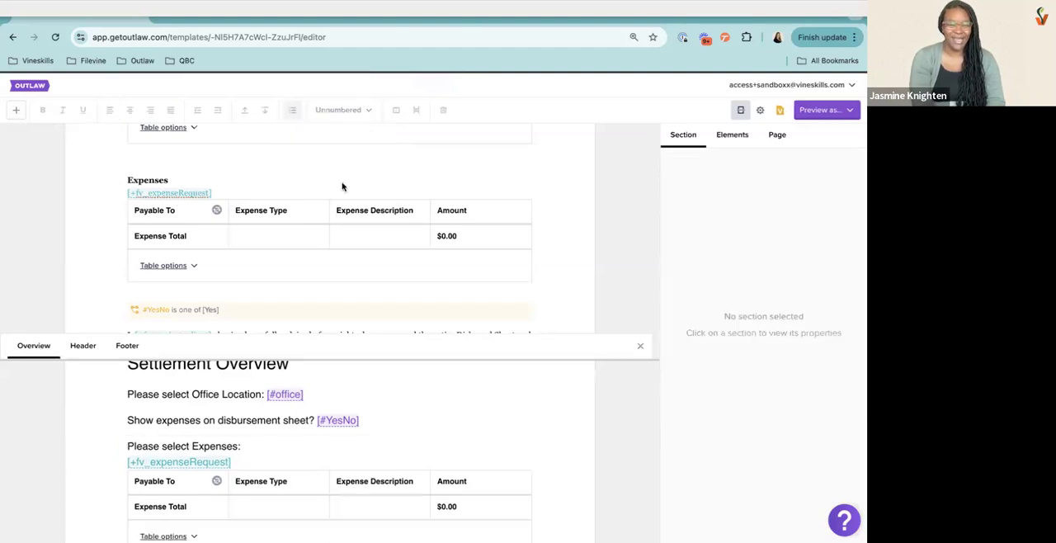
Add another line of random test text below the Show expenses prompt, and erase the text together with its empty line
click(264, 446)
click(387, 422)
key(Return)
text(alskjdg;laksd;flk)
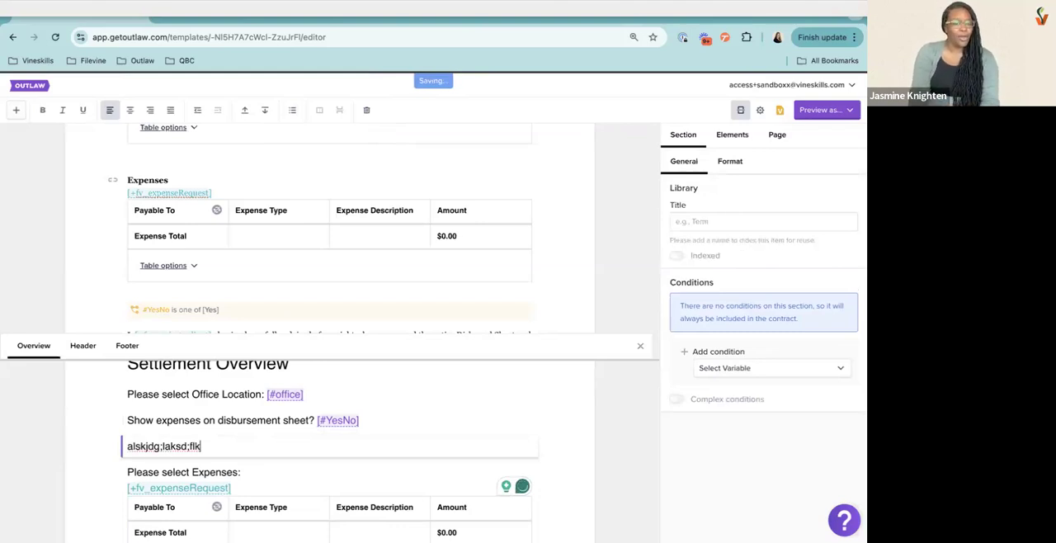
key(ctrl+a)
key(BackSpace)
key(BackSpace)
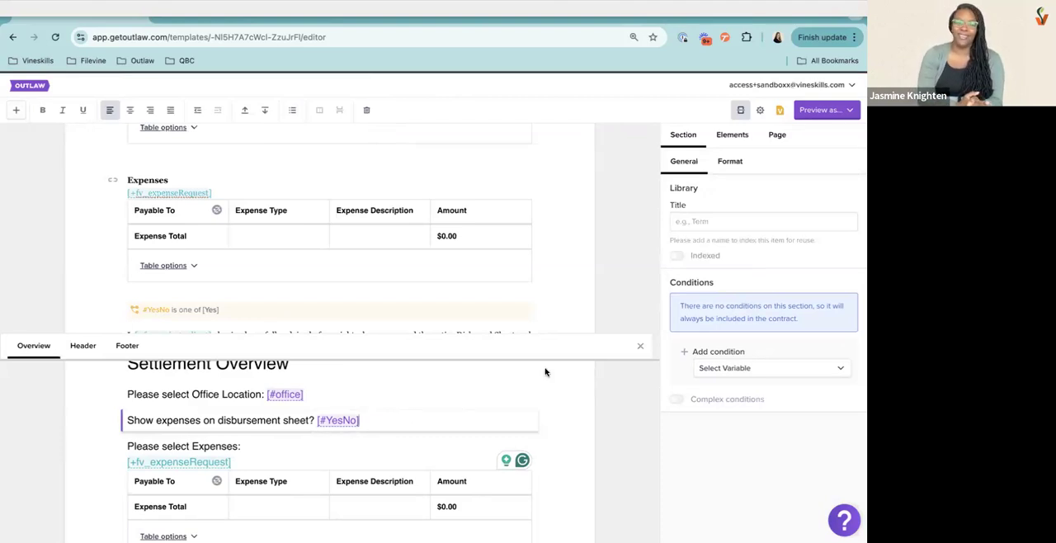
Close the template overview
click(638, 347)
scroll(328, 375, down, 1)
scroll(328, 375, down, 2)
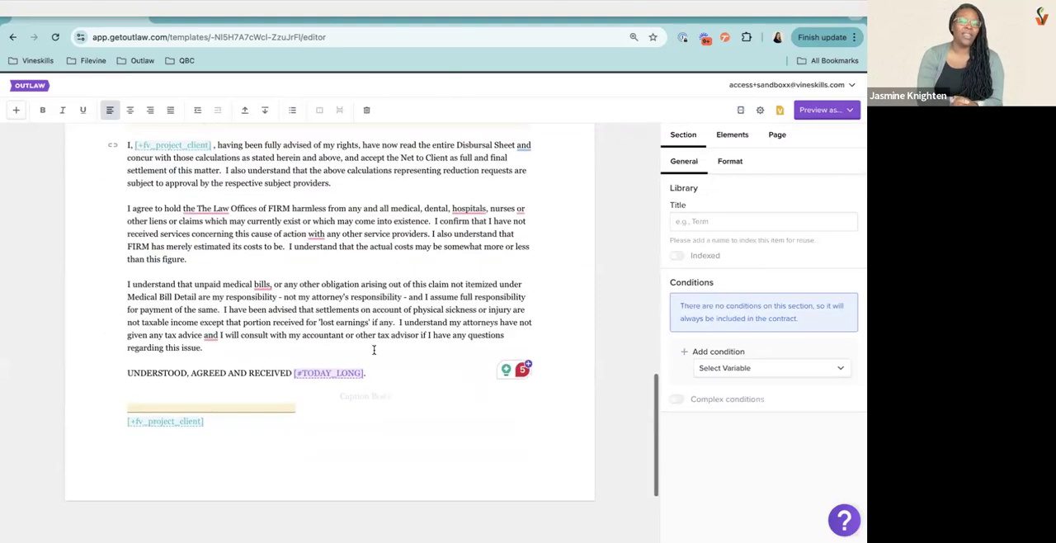
Start a new section with random test text below the "UNDERSTOOD, AGREED AND RECEIVED" line and erase its text
click(373, 348)
key(Return)
text(aklsjdflkajsdf)
key(BackSpace)
key(BackSpace)
key(BackSpace)
key(BackSpace)
key(BackSpace)
key(BackSpace)
key(BackSpace)
key(BackSpace)
key(BackSpace)
key(BackSpace)
key(BackSpace)
key(BackSpace)
key(BackSpace)
key(BackSpace)
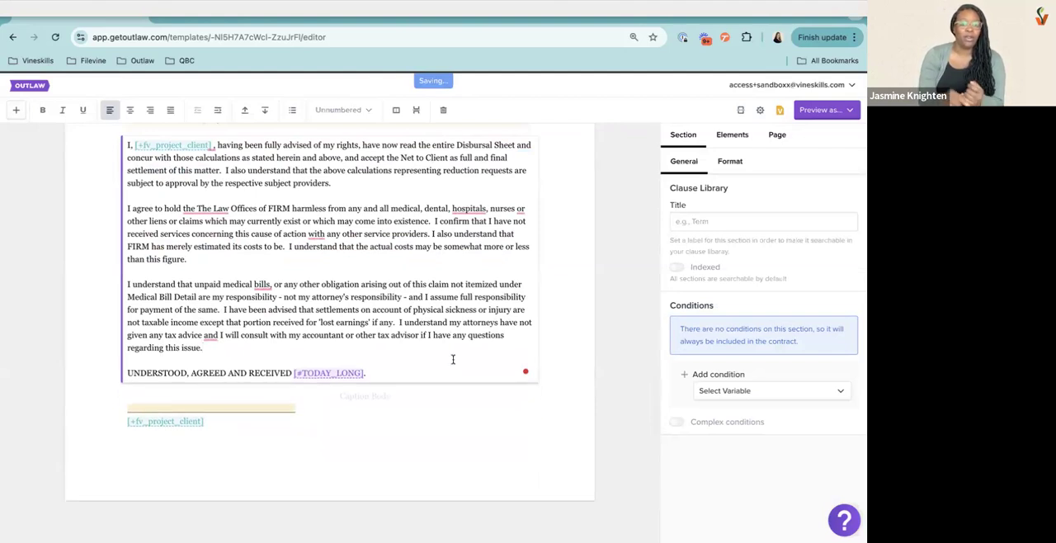
click(522, 369)
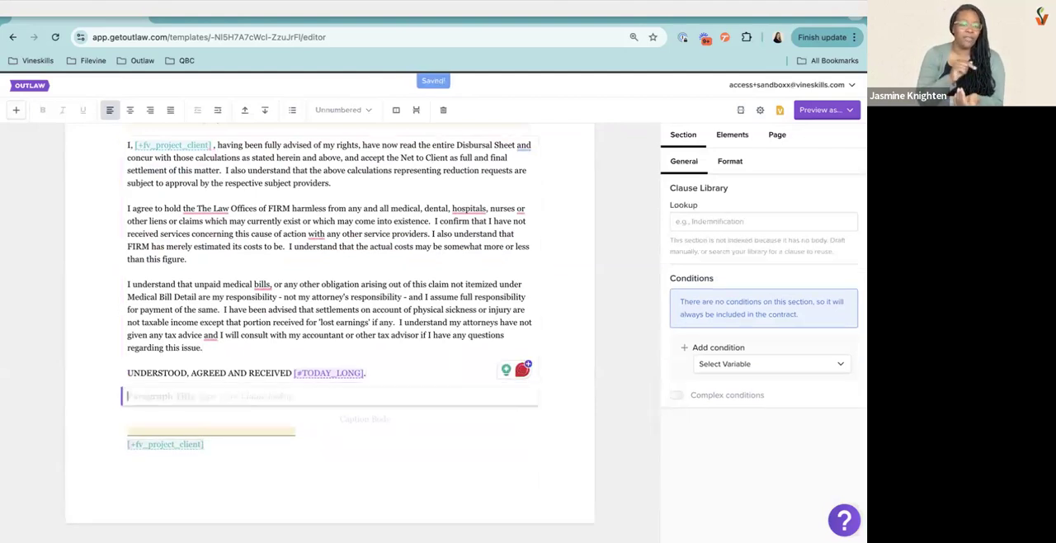
Split the "UNDERSTOOD, AGREED AND RECEIVED [#TODAY_LONG]." line into its own section and paste a copy at the end of the section above
click(344, 347)
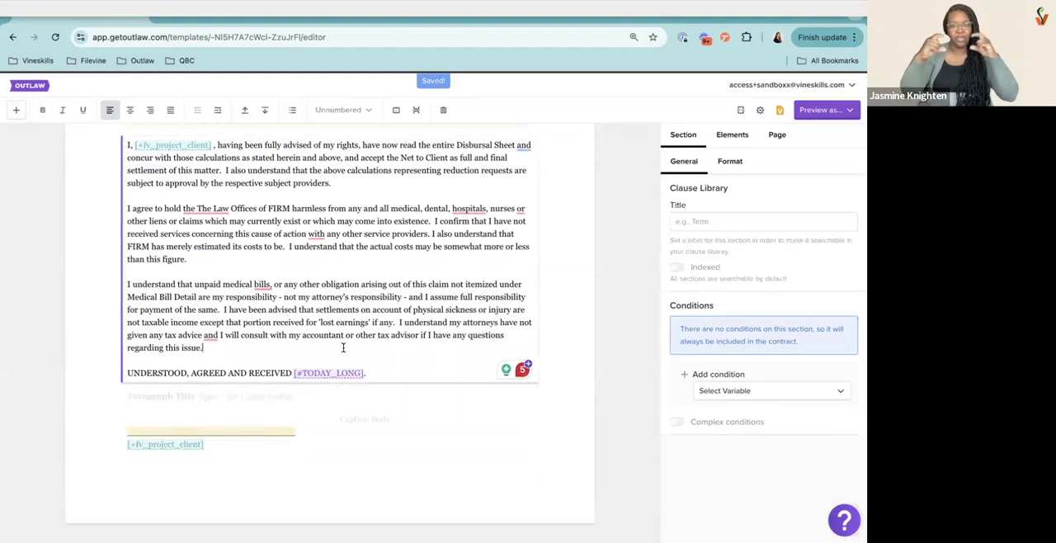
key(Return)
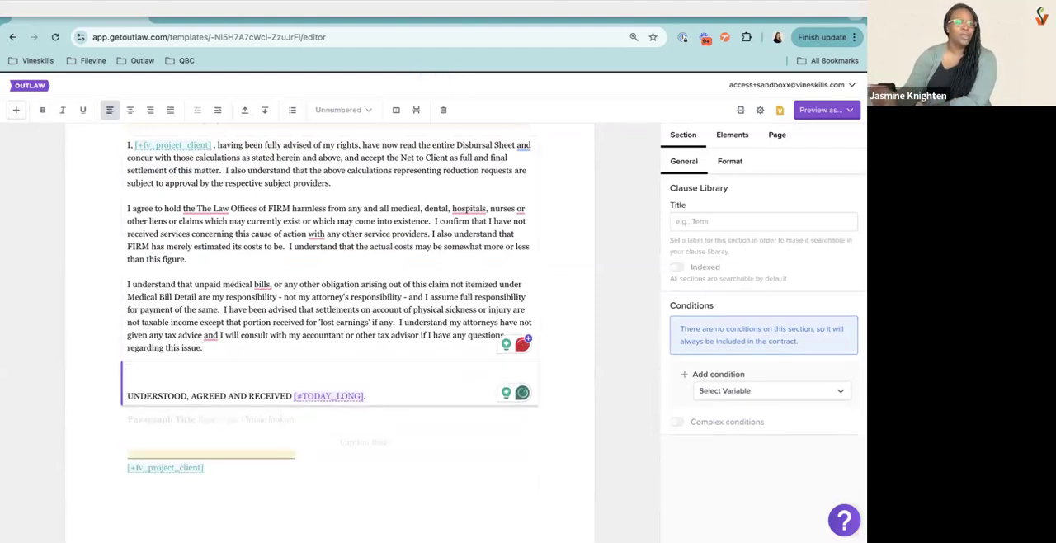
triple_click(427, 394)
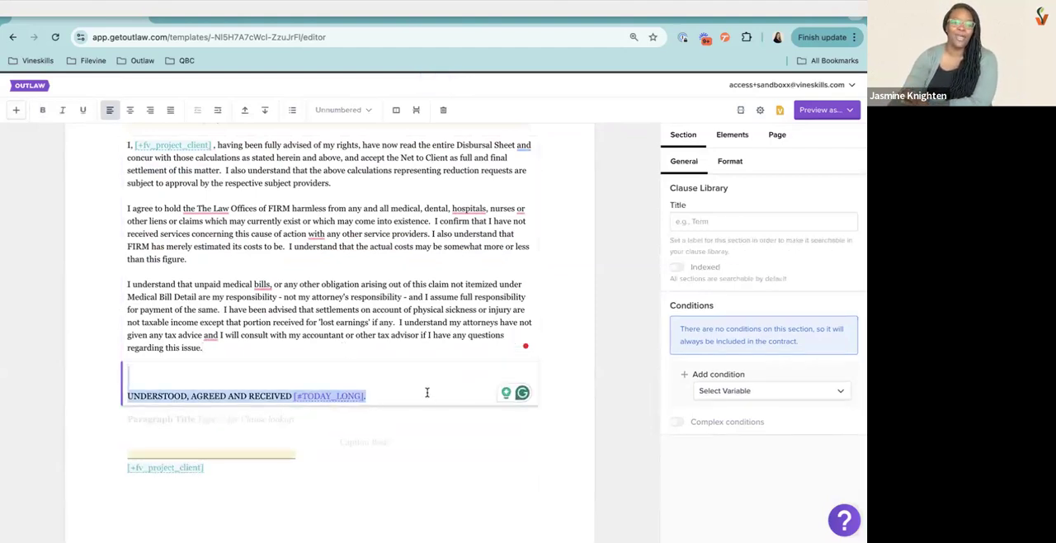
key(ctrl+c)
click(268, 346)
key(ctrl+v)
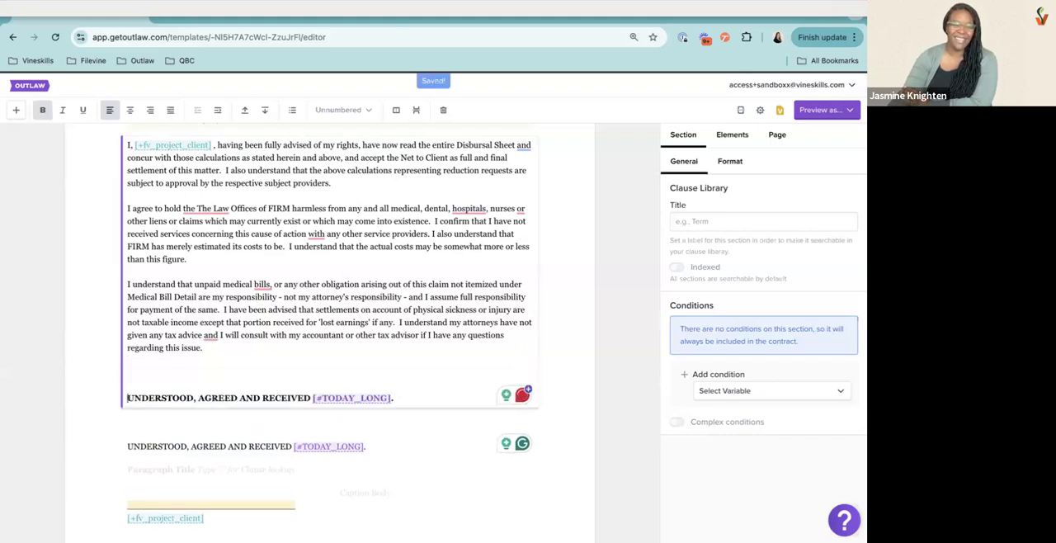
key(BackSpace)
key(BackSpace)
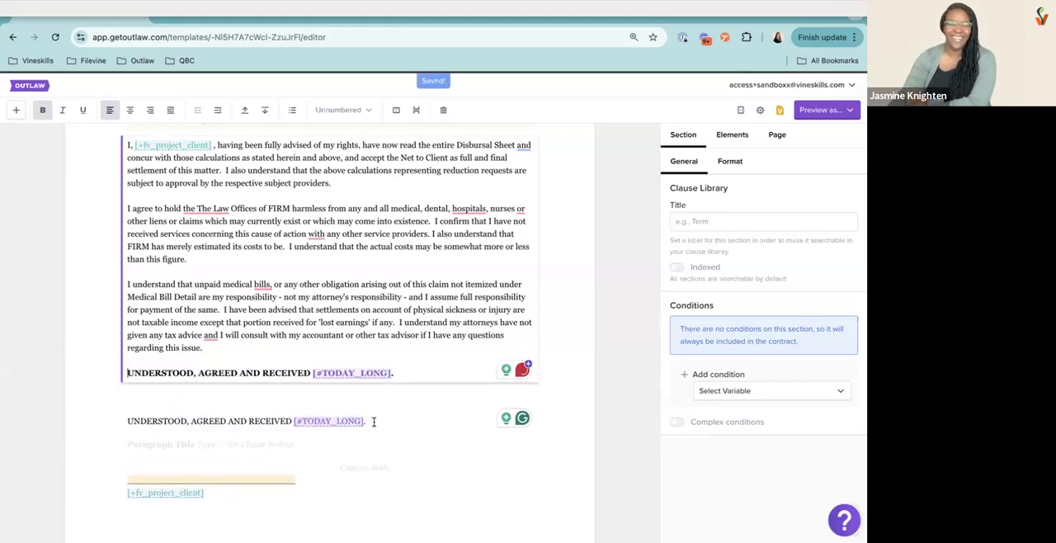
Permanently delete the empty section above the signature line and the split-off duplicate "UNDERSTOOD, AGREED AND RECEIVED" section
click(272, 450)
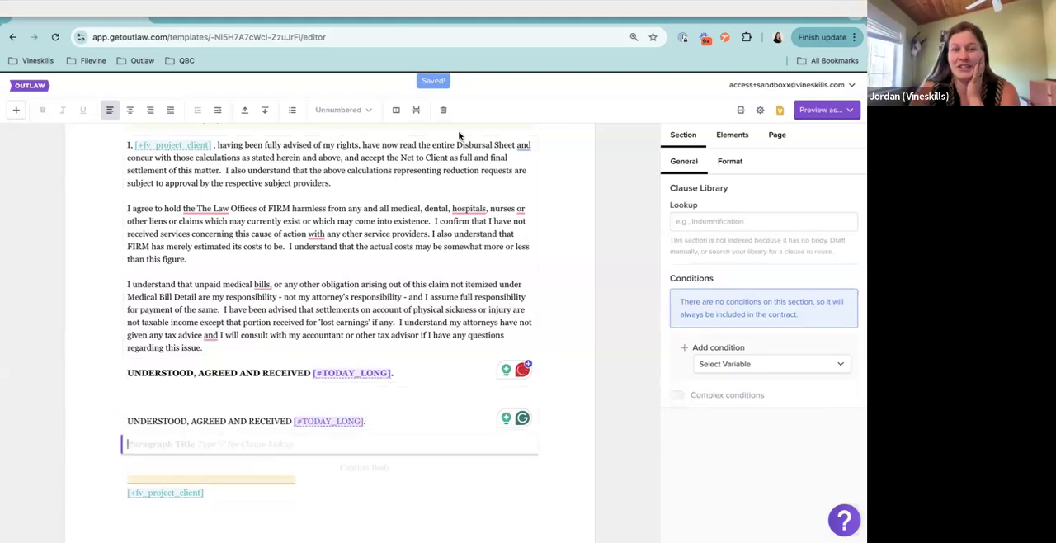
click(443, 110)
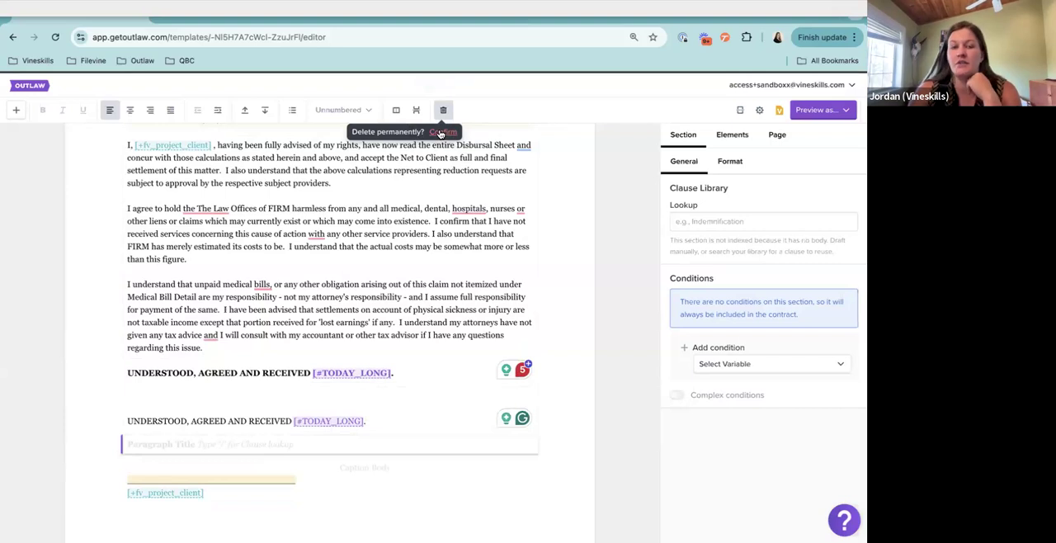
click(442, 131)
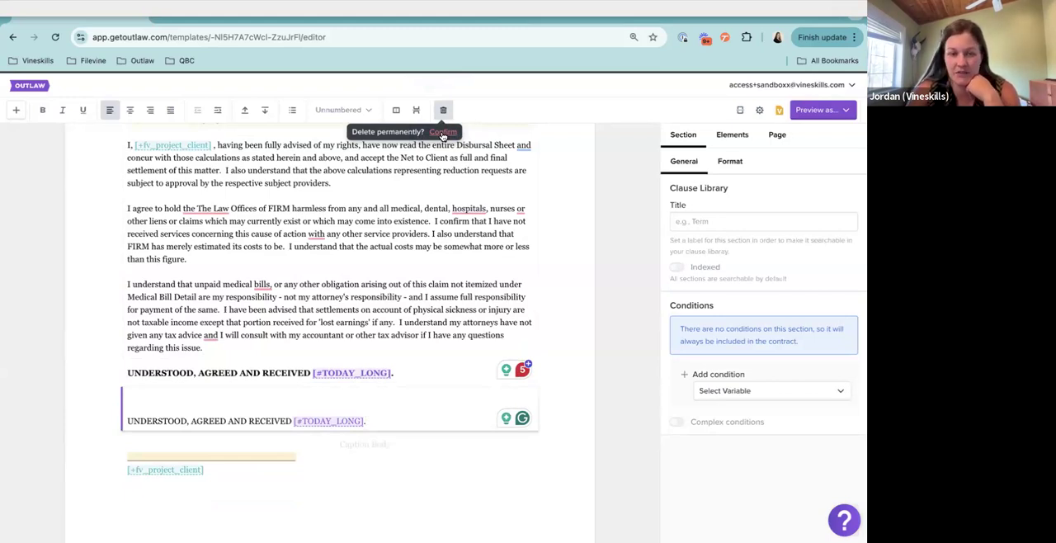
click(443, 132)
Try indenting and centering the client acknowledgement section, and restore its original indent and left alignment
scroll(389, 239, up, 3)
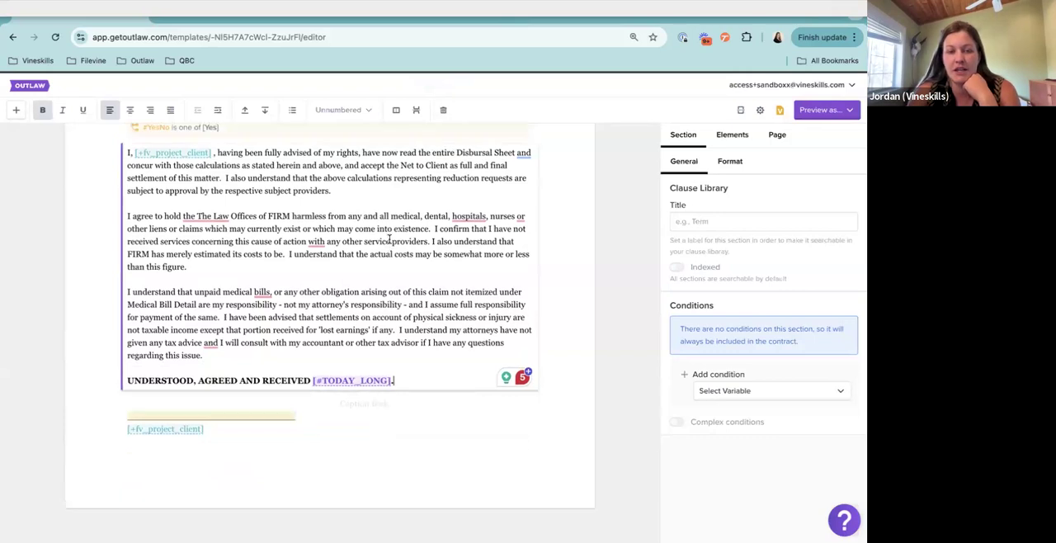
scroll(390, 242, up, 1)
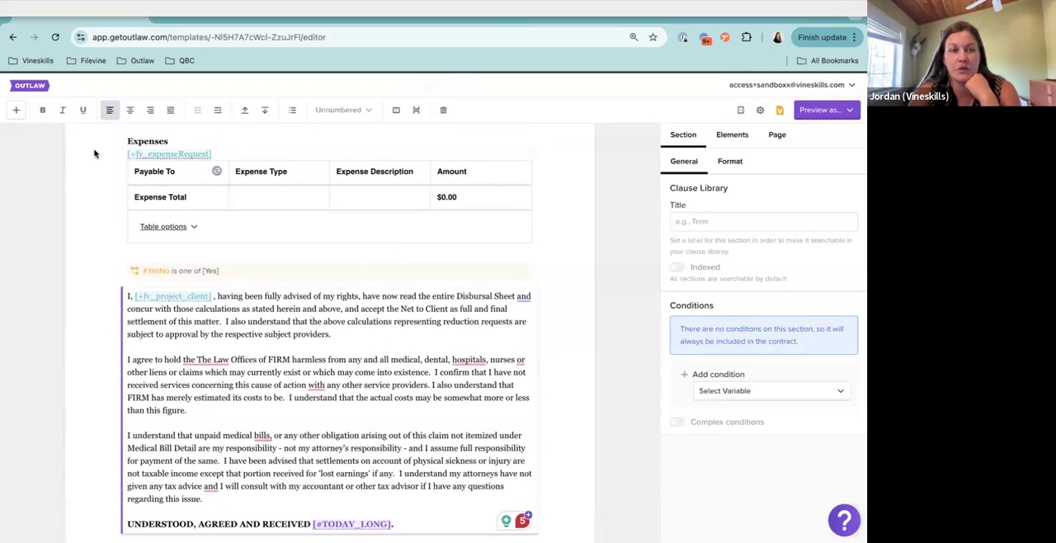
click(219, 110)
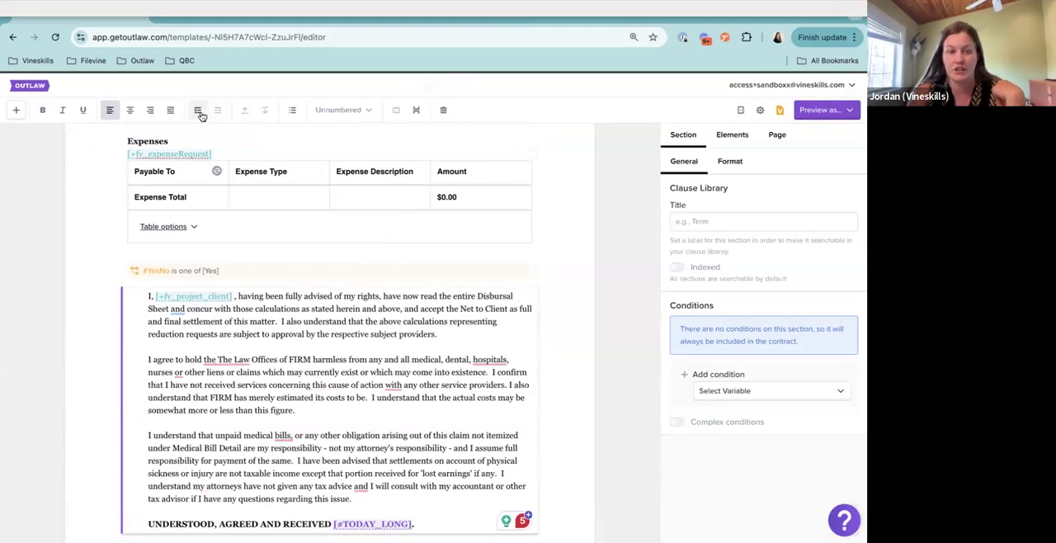
click(198, 110)
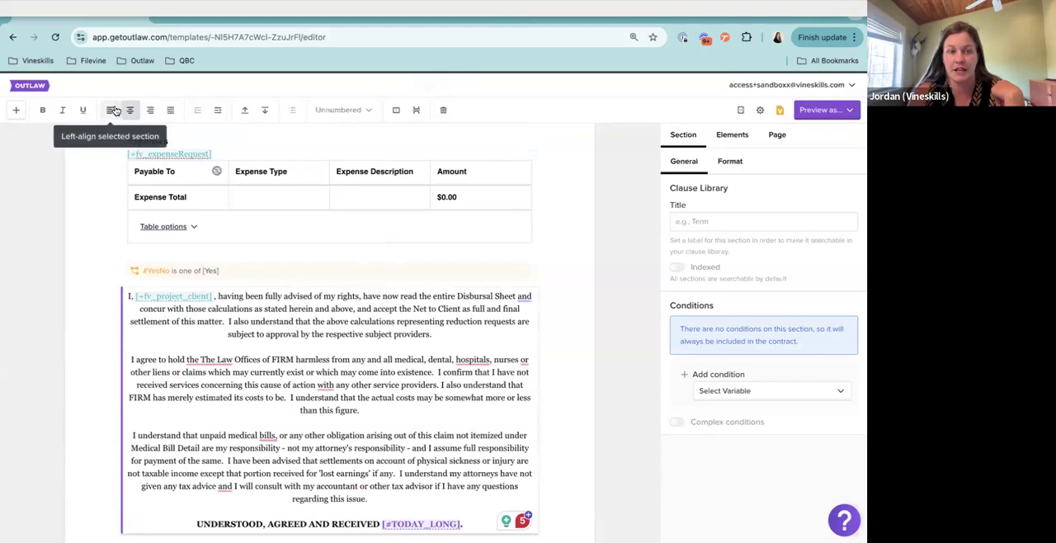
click(113, 111)
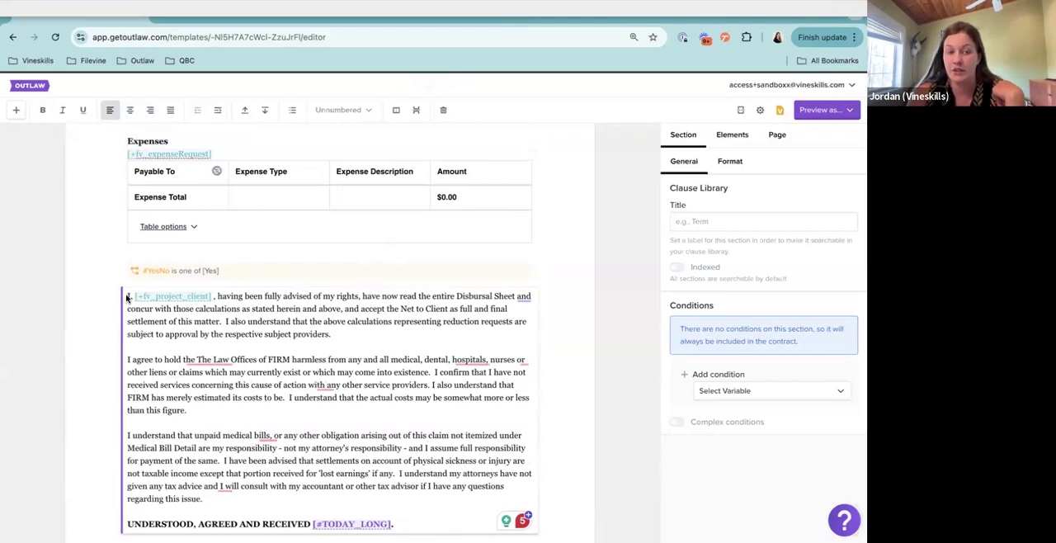
Try a first-line indent before the opening "I," of the acknowledgement section, and remove the added spacing
click(128, 295)
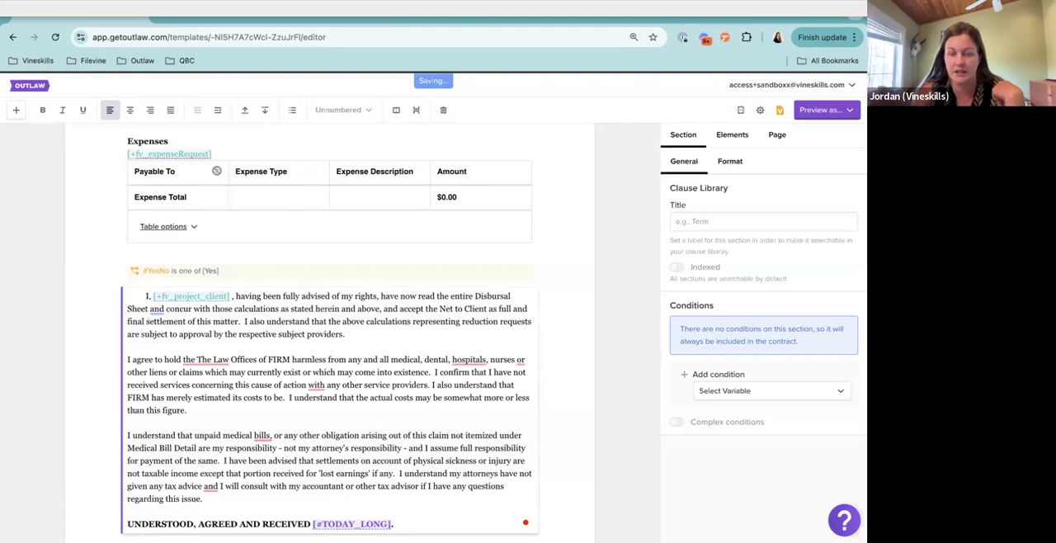
key(BackSpace)
key(BackSpace)
key(BackSpace)
key(BackSpace)
key(BackSpace)
key(BackSpace)
key(BackSpace)
key(BackSpace)
key(BackSpace)
key(BackSpace)
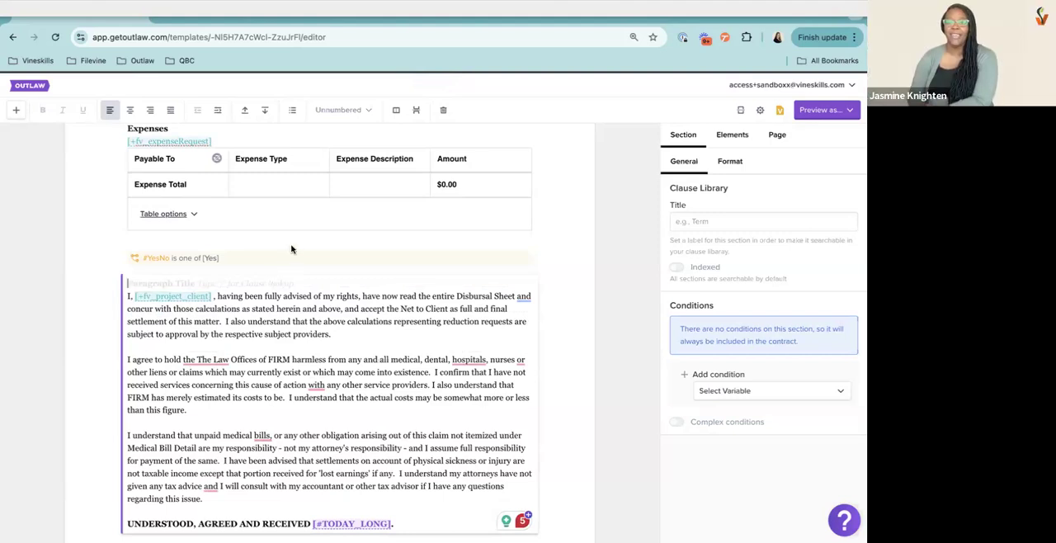
click(281, 303)
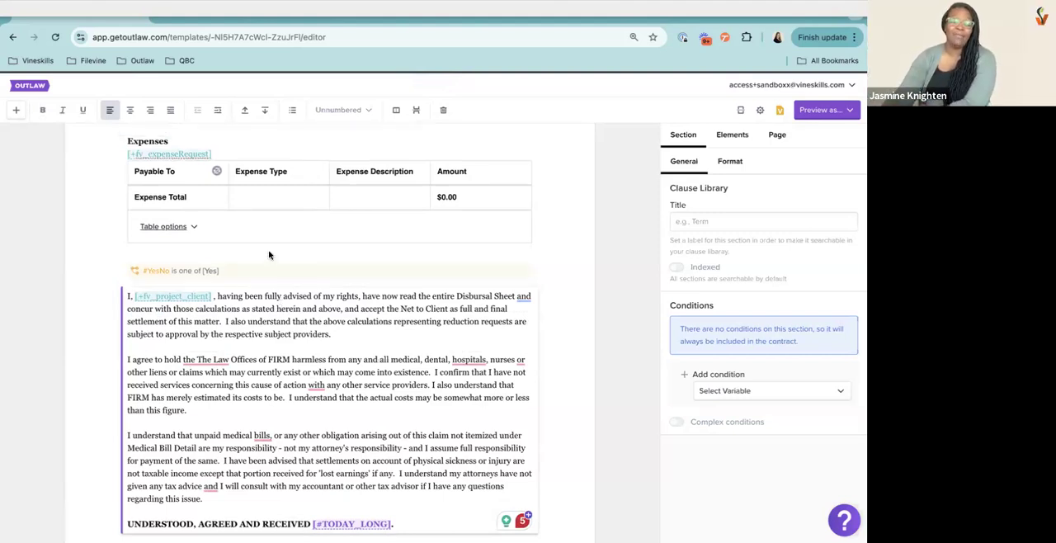